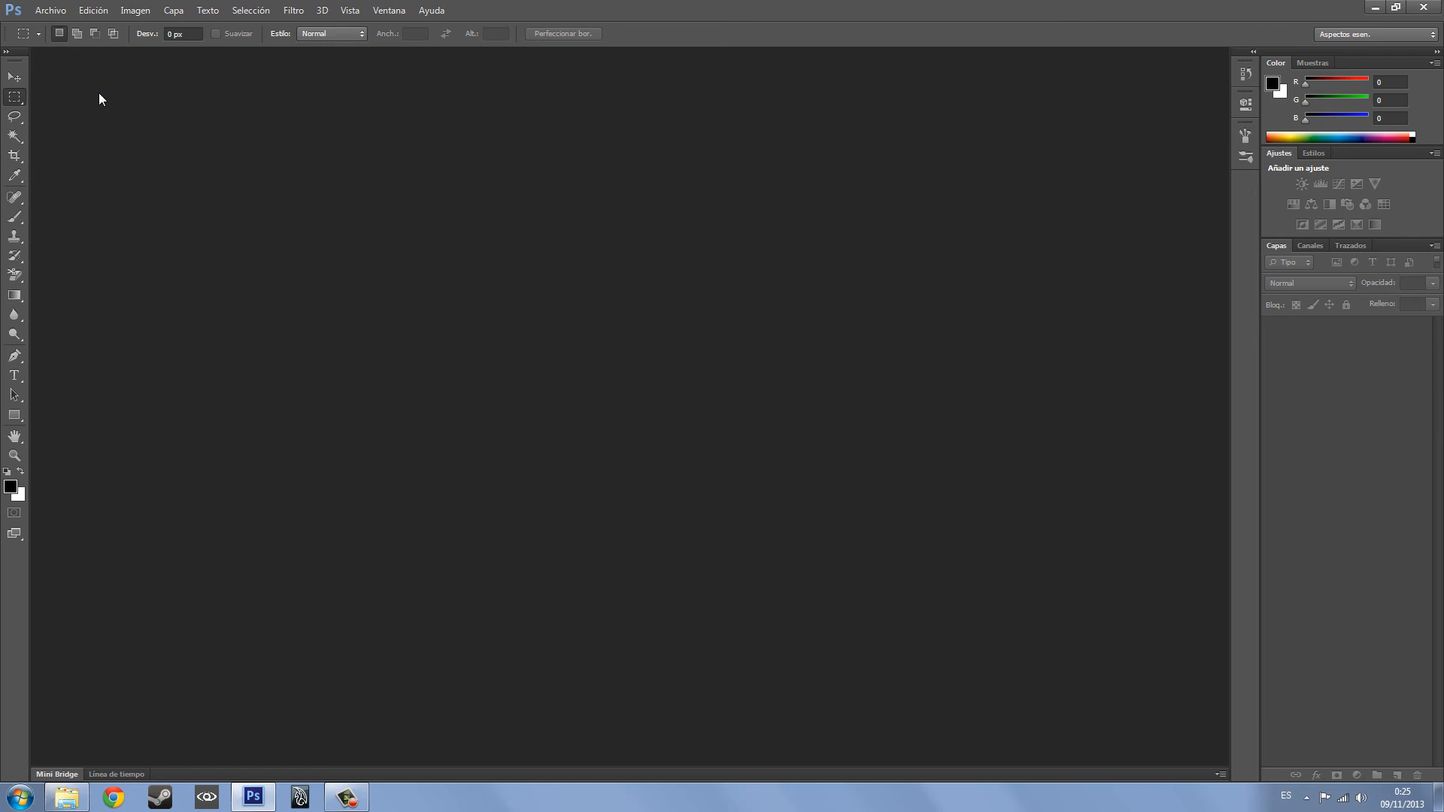
- Start a new document and set its width and height to 512 pixels each
{"action": "left_click", "coordinate": [53, 12]}
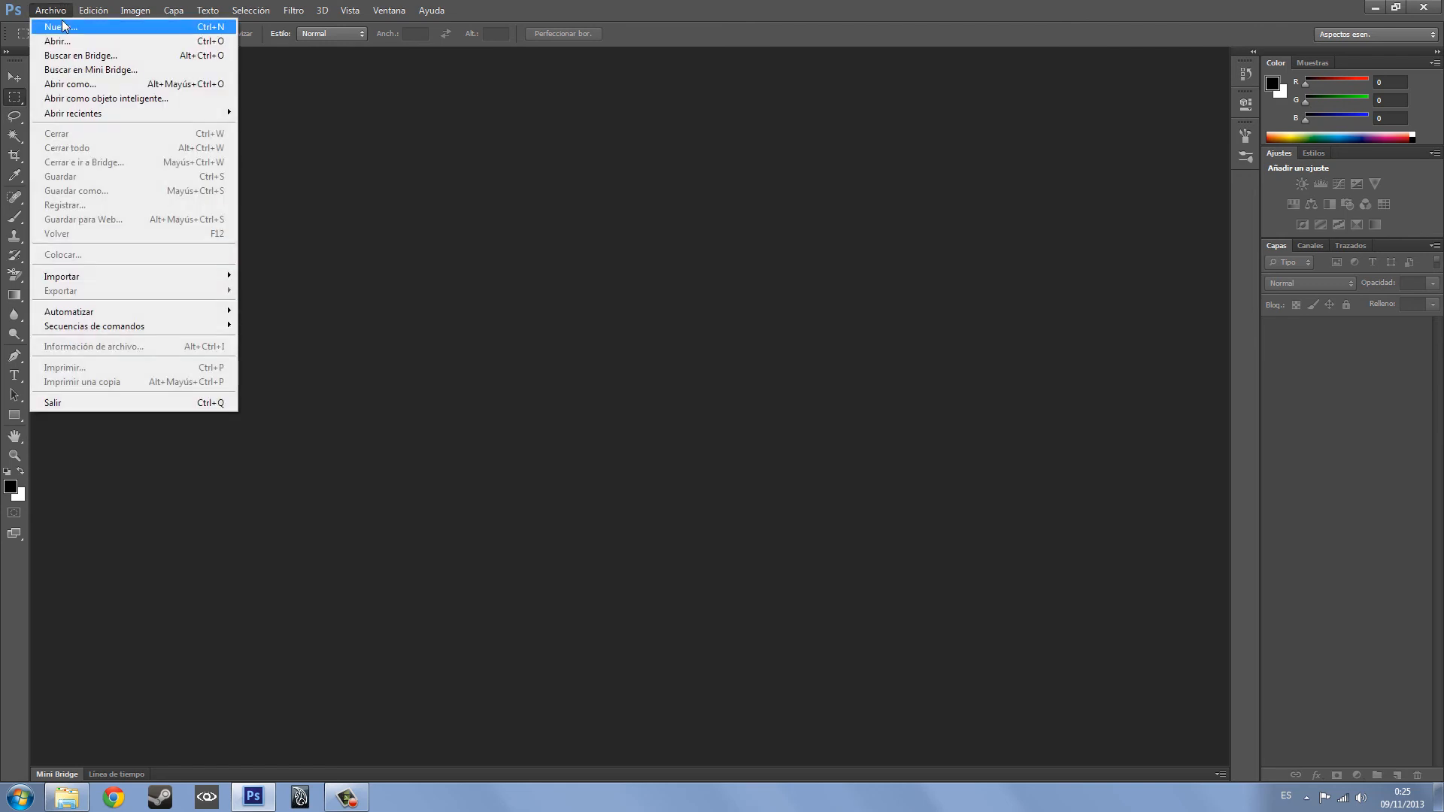
{"action": "left_click", "coordinate": [59, 27]}
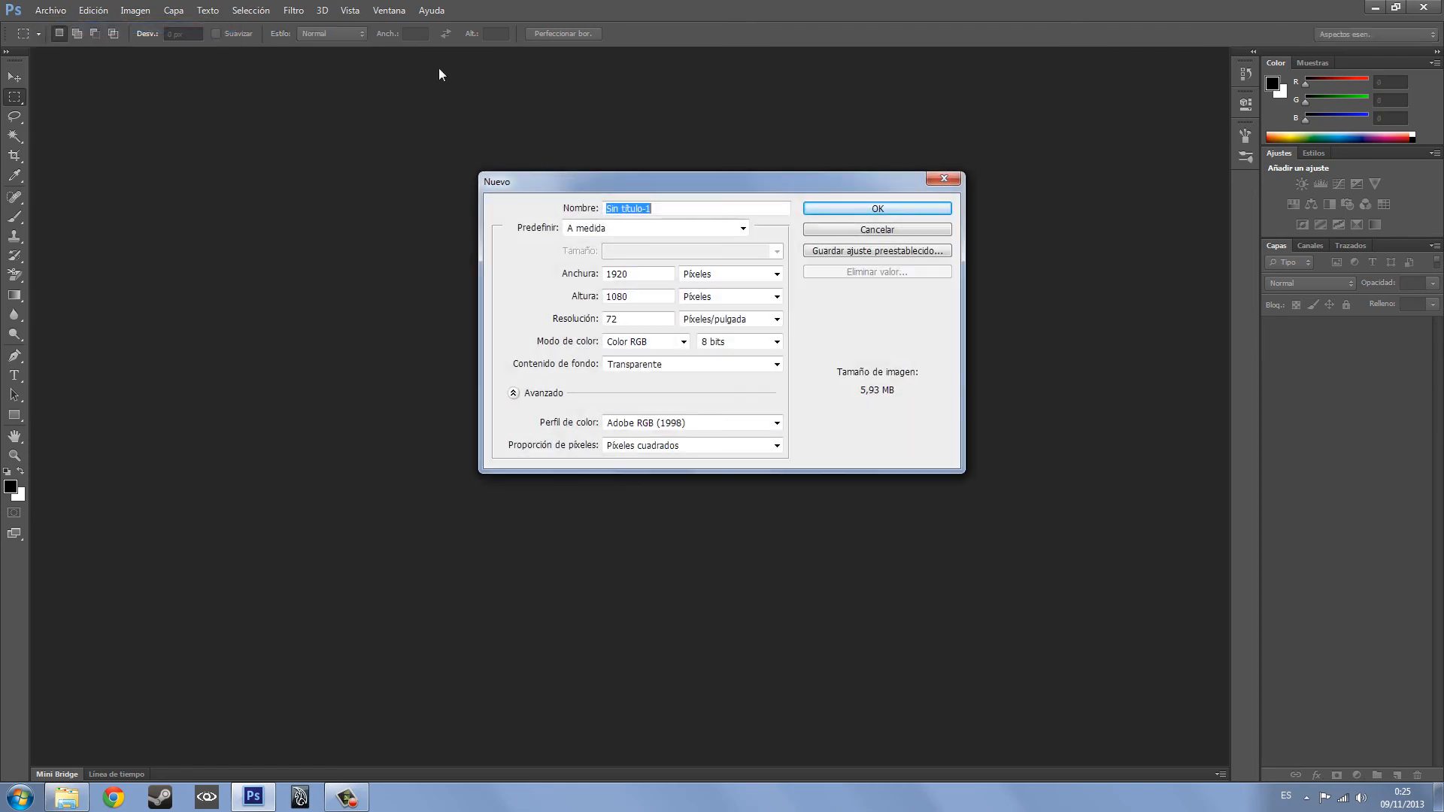
{"action": "double_click", "coordinate": [660, 279]}
{"action": "left_click_drag", "start_coordinate": [693, 188], "coordinate": [638, 257]}
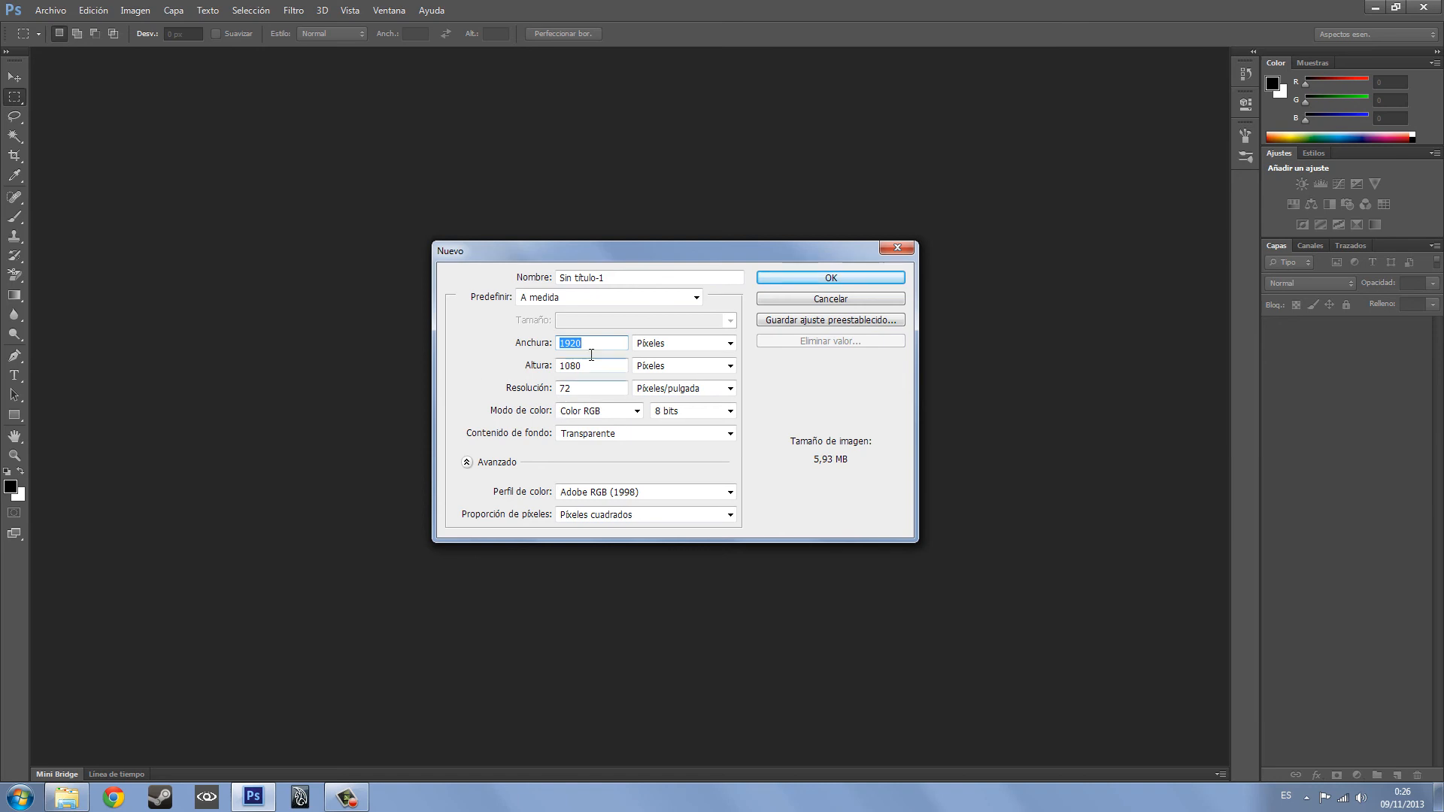
{"action": "type", "text": "512"}
{"action": "key", "text": "Tab"}
{"action": "type", "text": "512"}
{"action": "mouse_move", "coordinate": [652, 258]}
{"action": "left_mouse_down"}
{"action": "mouse_move", "coordinate": [625, 237]}
{"action": "mouse_move", "coordinate": [664, 262]}
{"action": "left_mouse_up"}
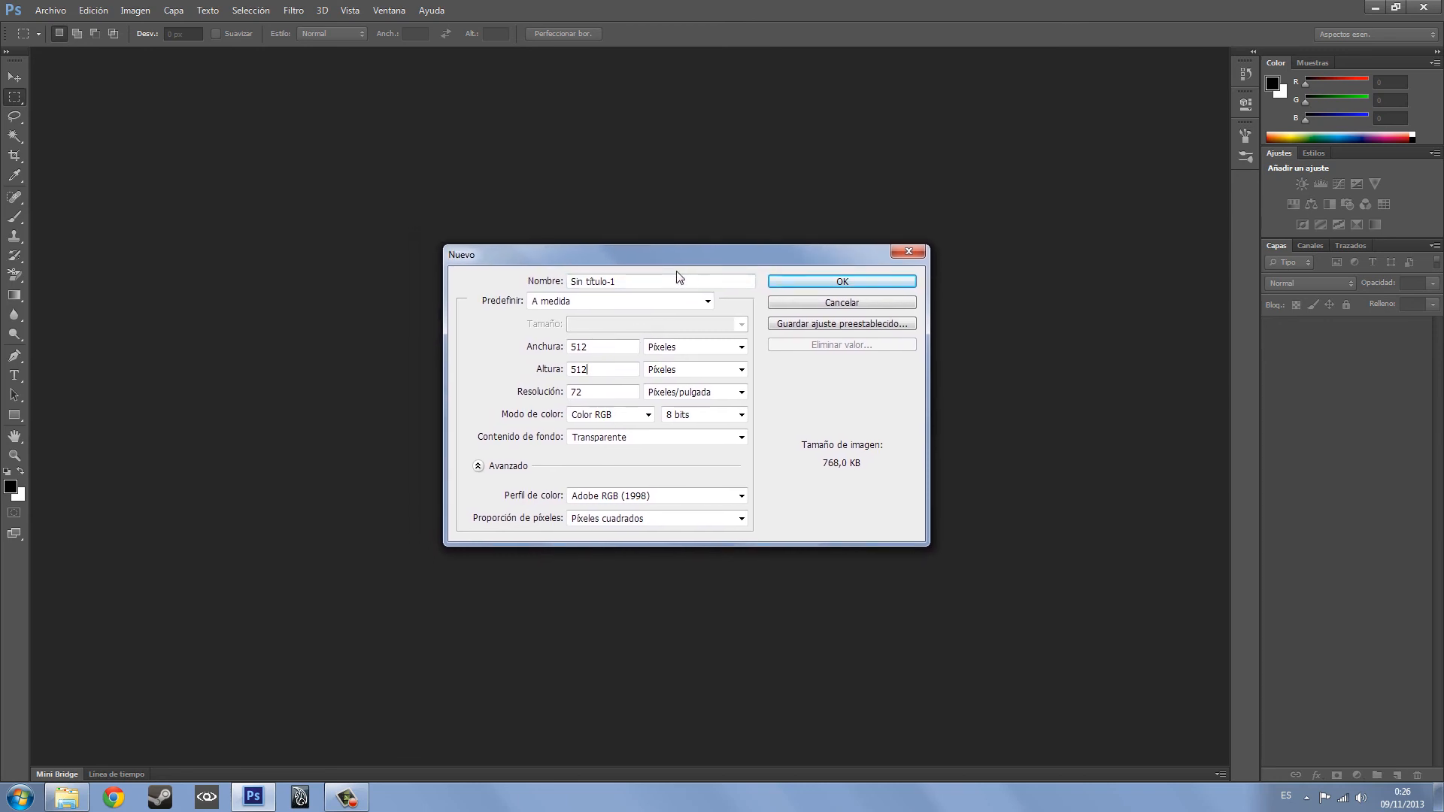
{"action": "left_click_drag", "start_coordinate": [665, 250], "coordinate": [647, 248]}
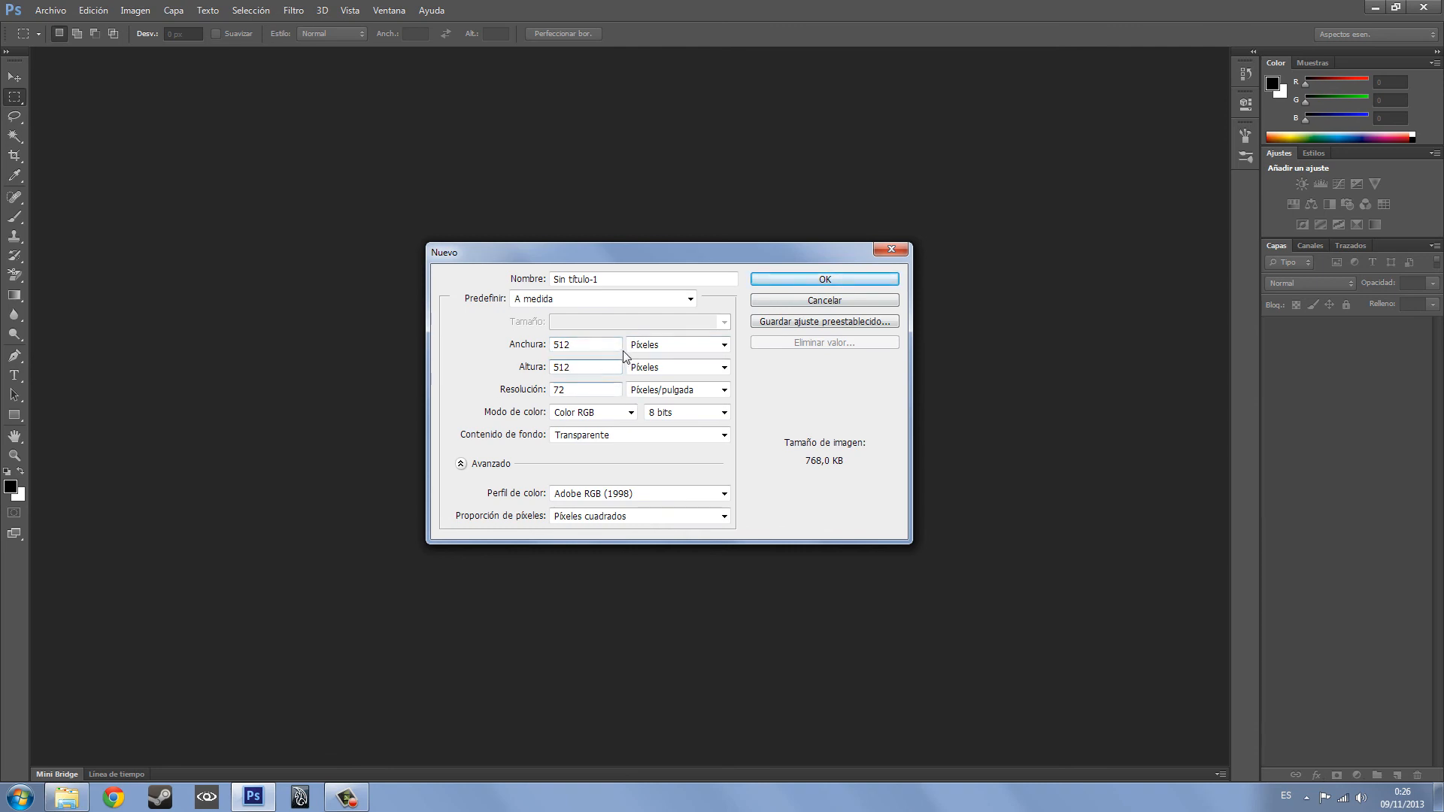
{"action": "left_click_drag", "start_coordinate": [621, 254], "coordinate": [630, 251]}
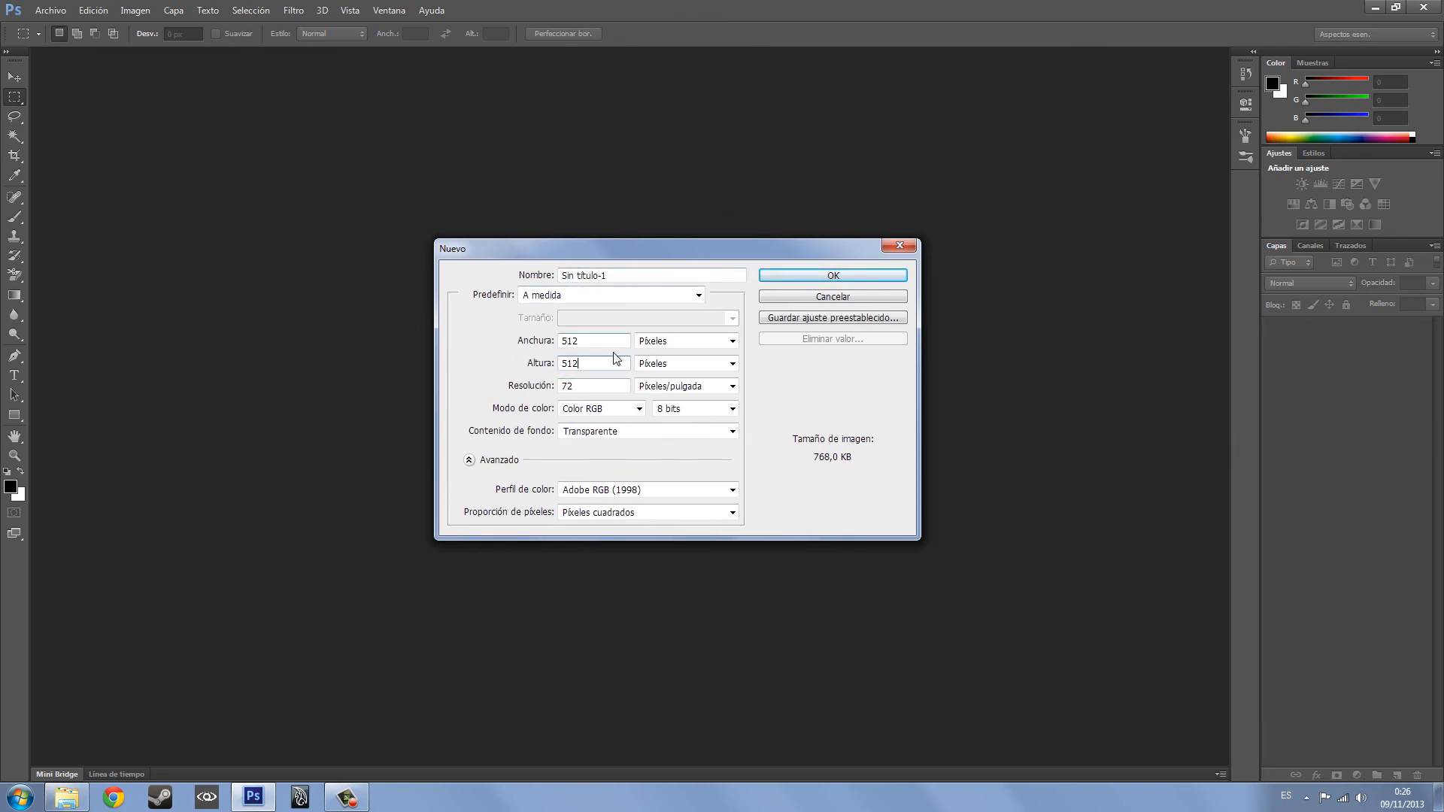
- Set the new document's width and height to 256 pixels each and create it
{"action": "double_click", "coordinate": [594, 366]}
{"action": "double_click", "coordinate": [589, 342]}
{"action": "type", "text": "256"}
{"action": "key", "text": "Tab"}
{"action": "type", "text": "256"}
{"action": "left_click_drag", "start_coordinate": [627, 257], "coordinate": [660, 263]}
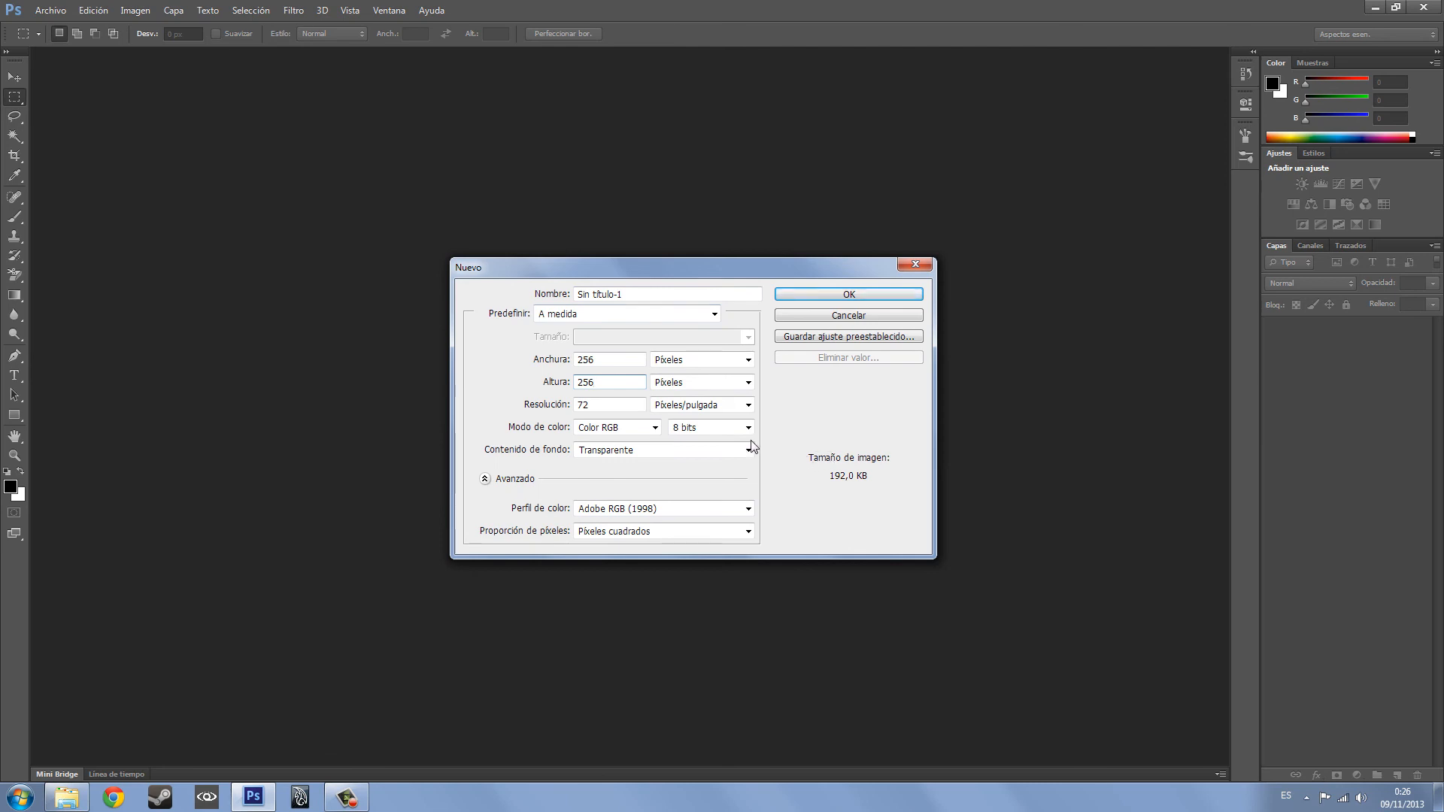
{"action": "mouse_move", "coordinate": [680, 273]}
{"action": "left_mouse_down"}
{"action": "mouse_move", "coordinate": [681, 250]}
{"action": "mouse_move", "coordinate": [687, 267]}
{"action": "left_mouse_up"}
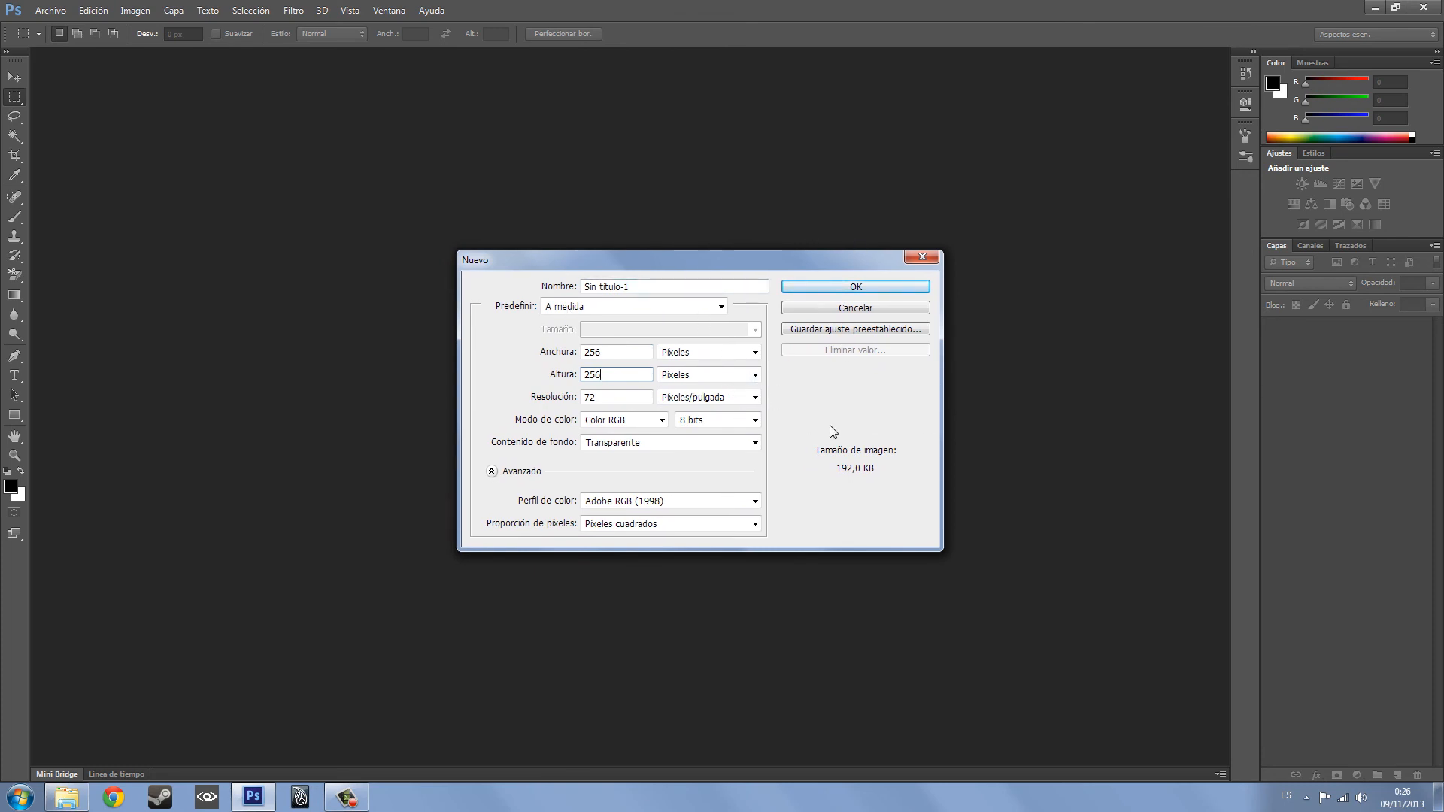
{"action": "left_click_drag", "start_coordinate": [686, 260], "coordinate": [606, 256]}
{"action": "left_click_drag", "start_coordinate": [629, 342], "coordinate": [571, 366]}
{"action": "left_click", "coordinate": [634, 340]}
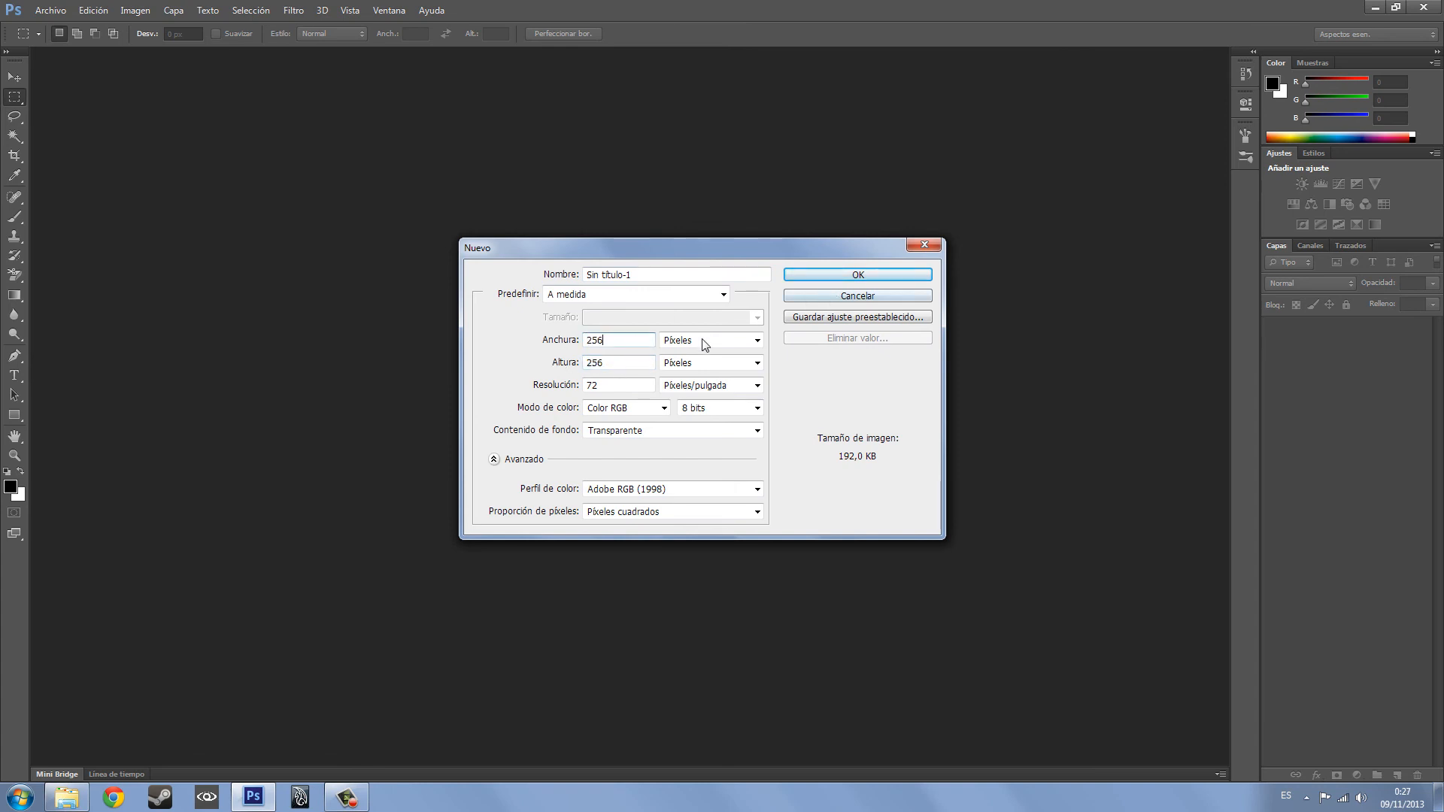
{"action": "left_click_drag", "start_coordinate": [637, 343], "coordinate": [572, 370]}
{"action": "left_click", "coordinate": [877, 273]}
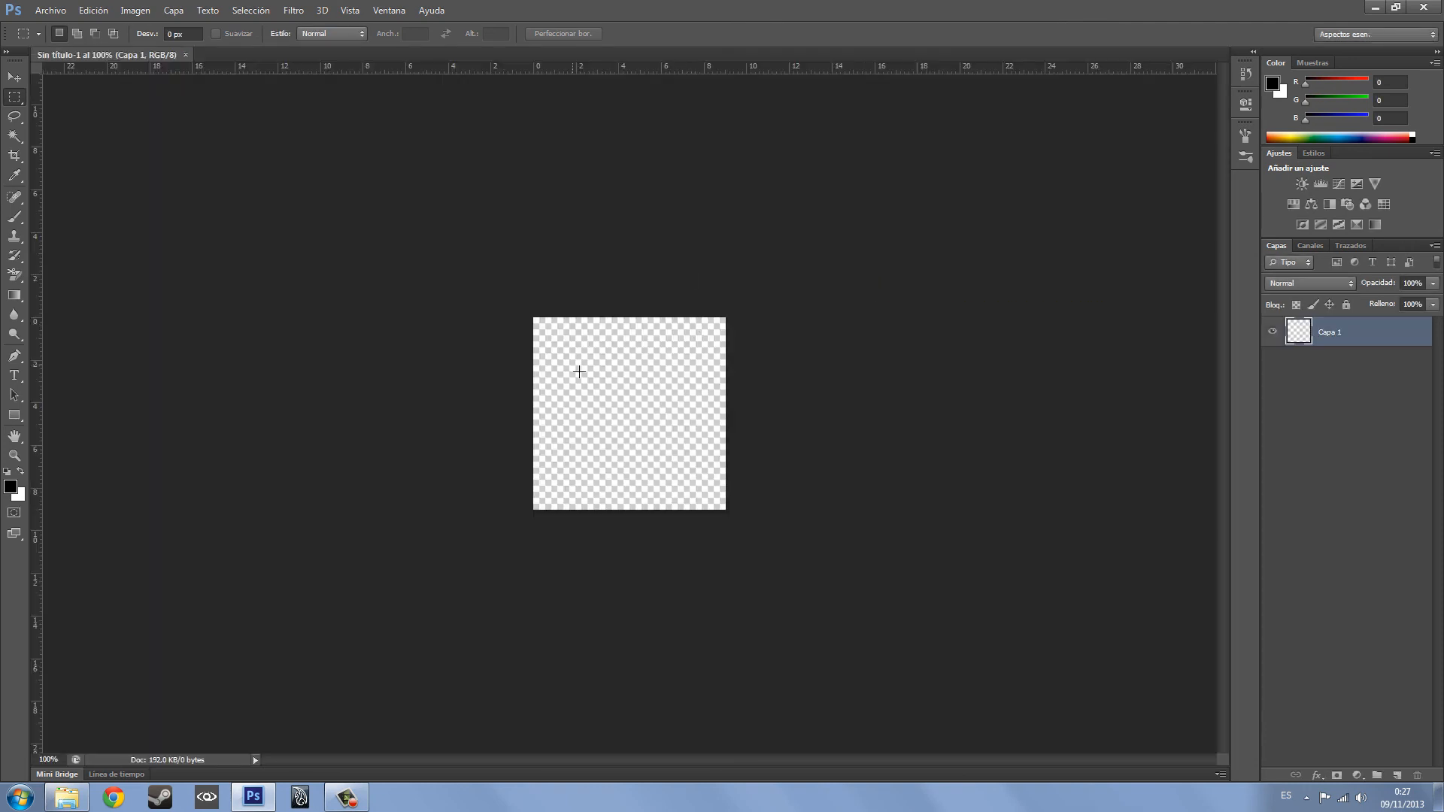
- Fill the empty canvas with the gray #7a7a7a using the Paint Bucket tool
{"action": "scroll", "coordinate": [579, 372], "scroll_direction": "up", "scroll_amount": 11, "text": "alt"}
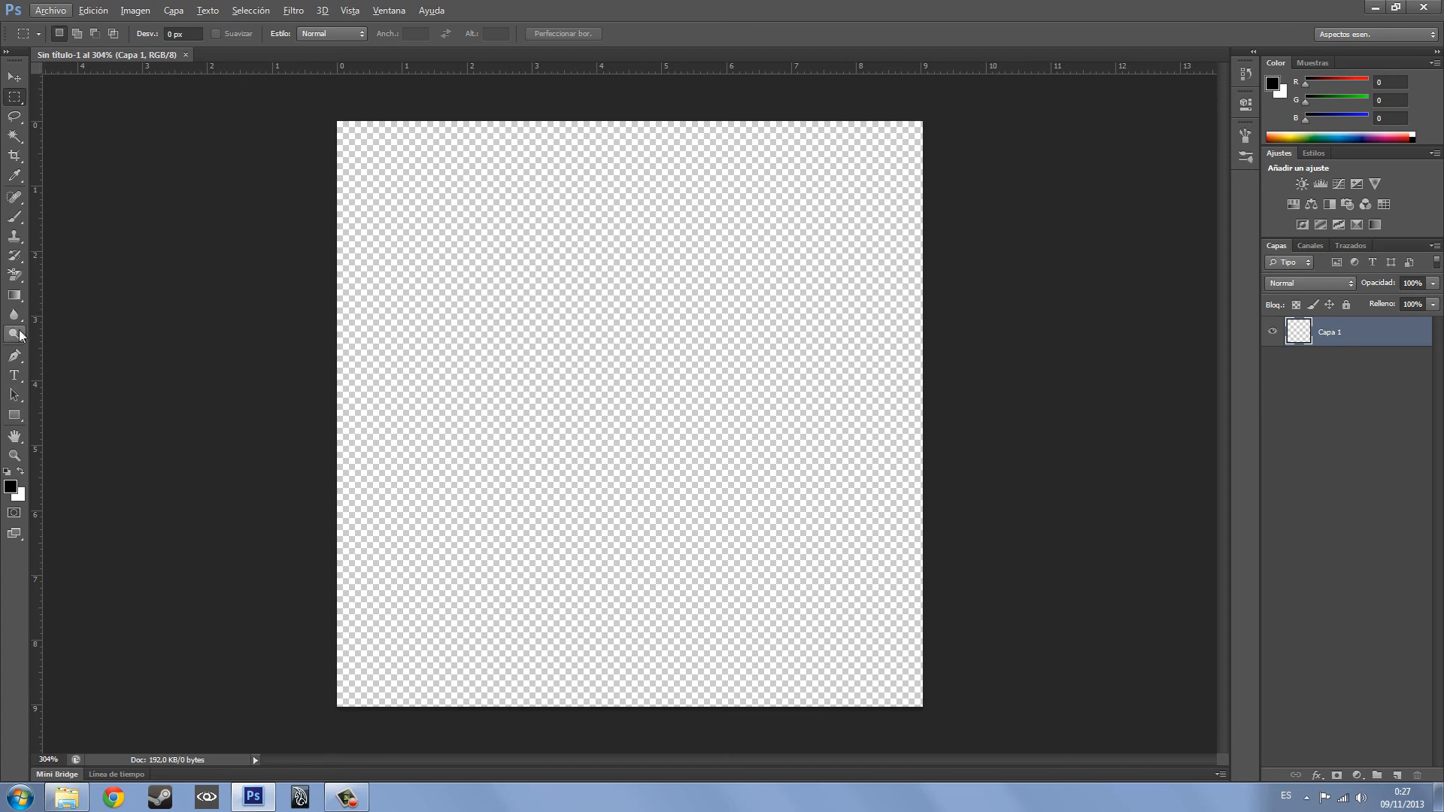
{"action": "left_click", "coordinate": [14, 294]}
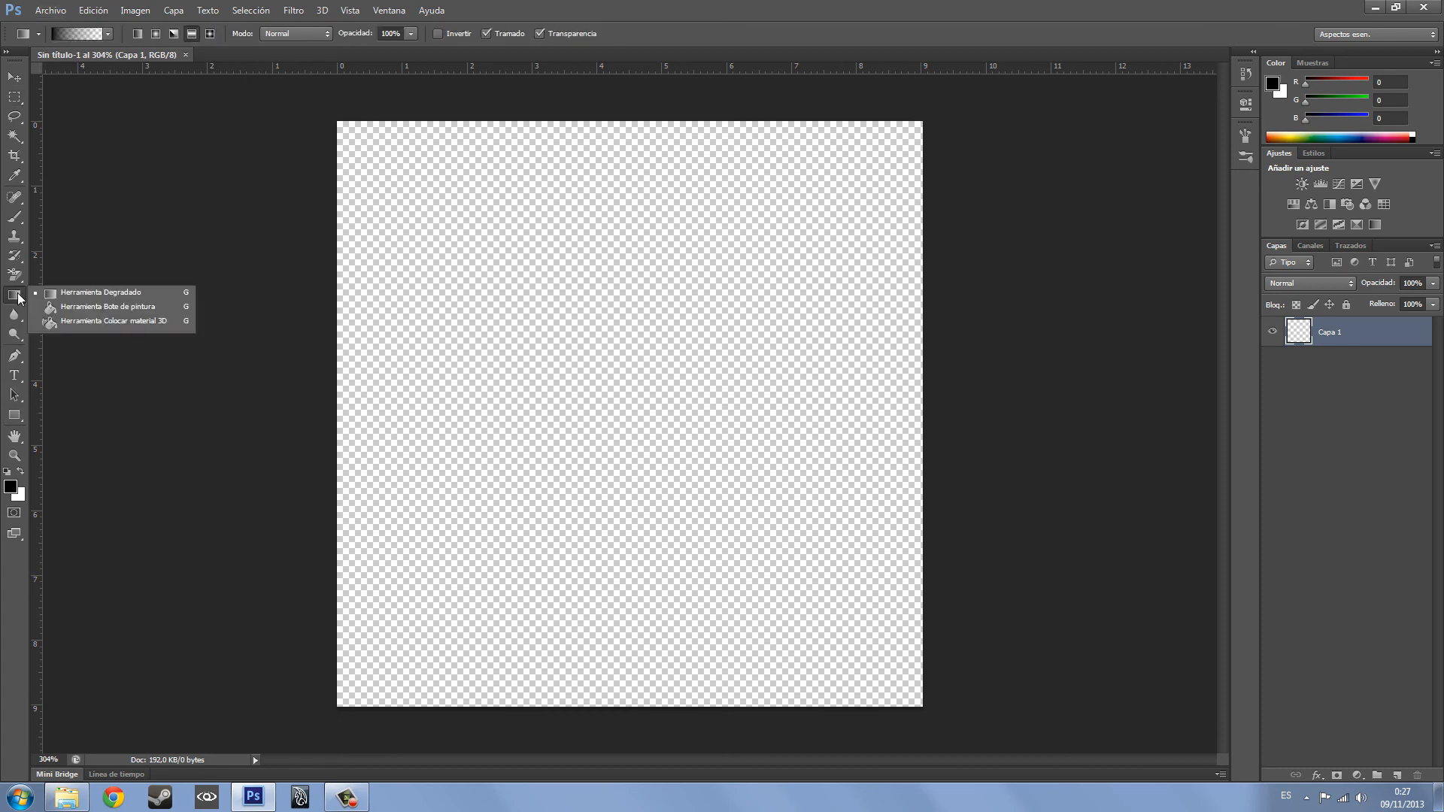
{"action": "left_click", "coordinate": [93, 307]}
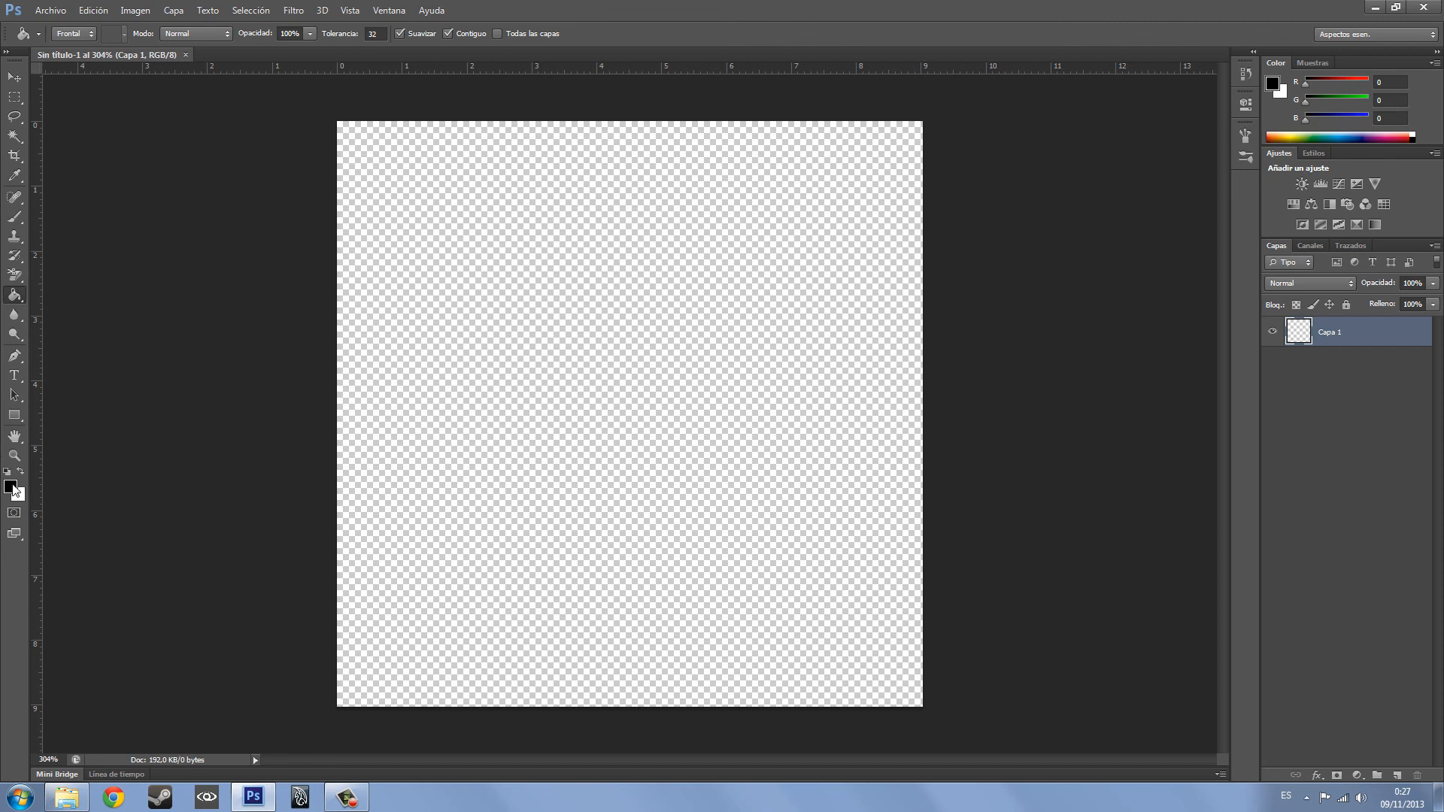
{"action": "left_click", "coordinate": [13, 488]}
{"action": "left_click_drag", "start_coordinate": [641, 297], "coordinate": [412, 316]}
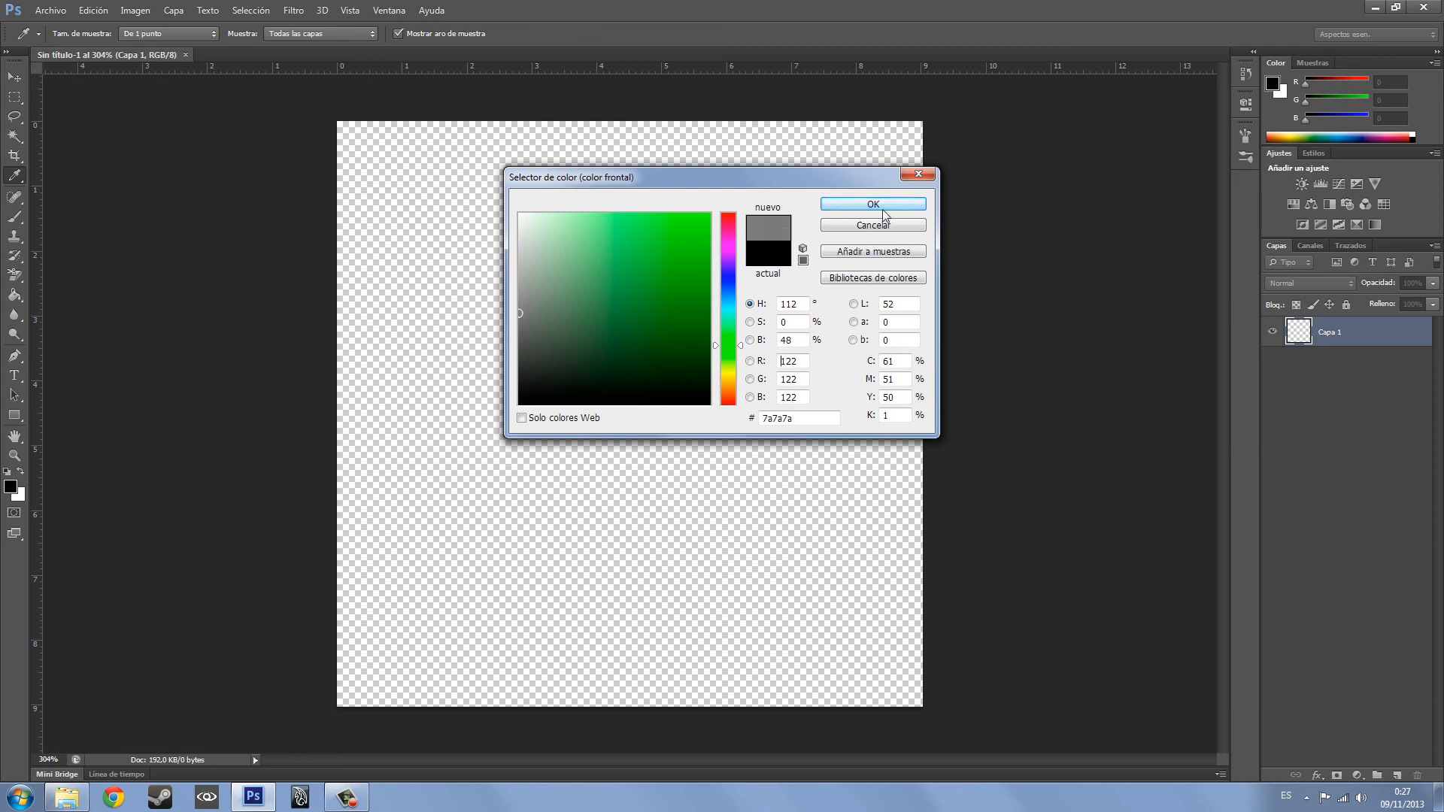
{"action": "left_click", "coordinate": [872, 204]}
{"action": "key", "text": "g"}
{"action": "left_click", "coordinate": [638, 297]}
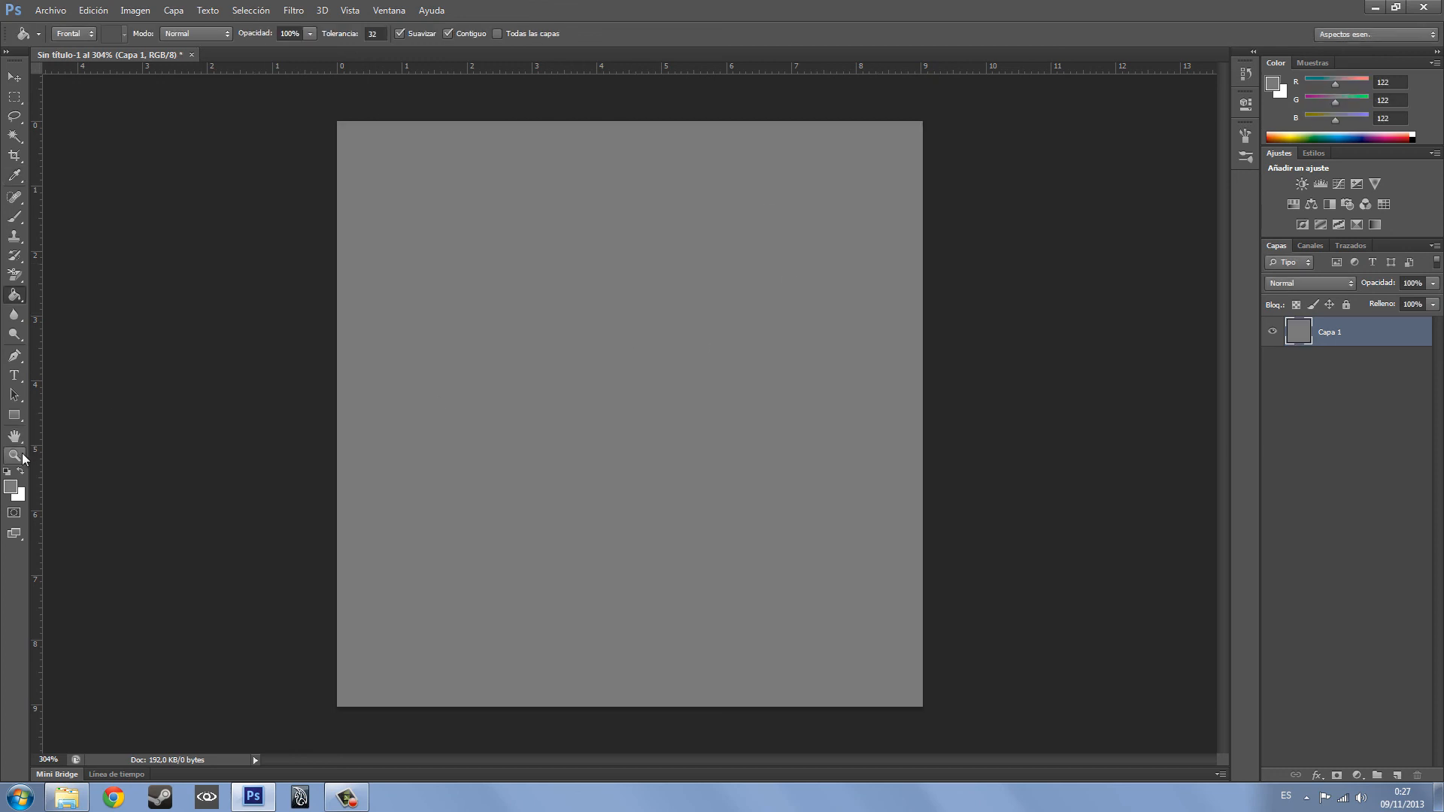
- Refill the canvas with a slightly darker gray, RGB 108, 108, 108
{"action": "left_click", "coordinate": [9, 488]}
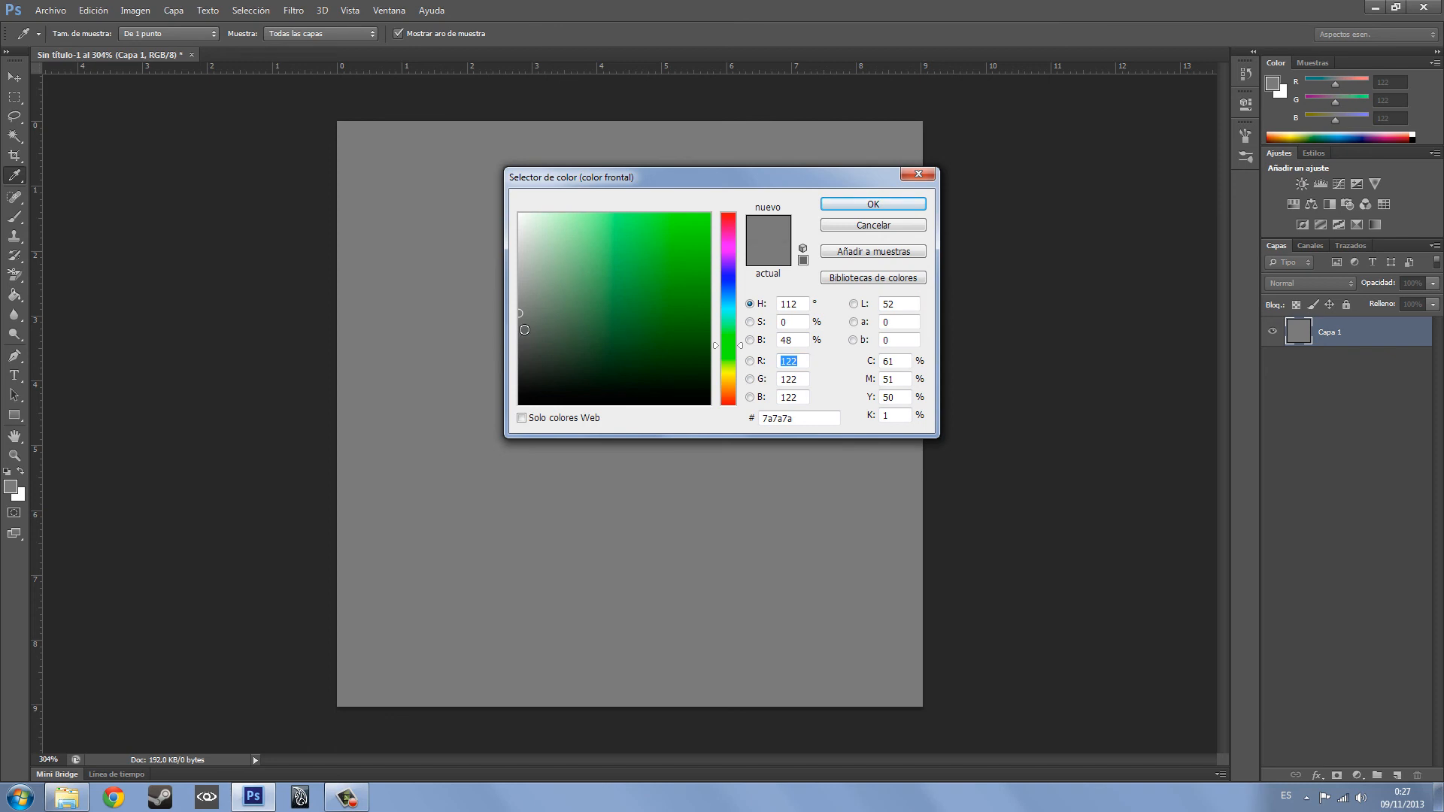
{"action": "left_click", "coordinate": [524, 329]}
{"action": "left_click", "coordinate": [873, 203]}
{"action": "left_click", "coordinate": [548, 220]}
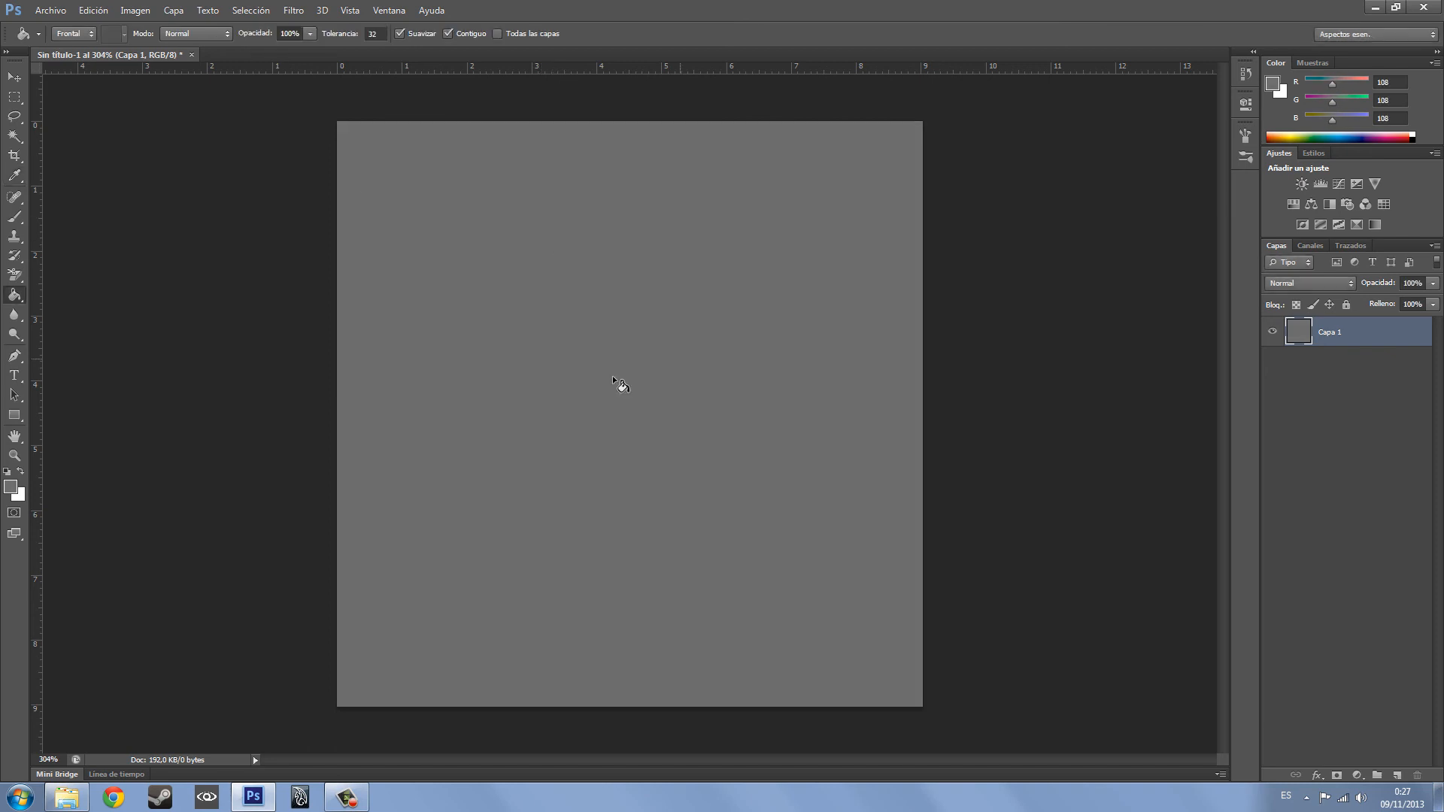
- Add a new alpha channel to the image and size the Brush tool to 44 px for painting on it
{"action": "left_click", "coordinate": [14, 216]}
{"action": "right_click_drag", "start_coordinate": [725, 306], "coordinate": [459, 363], "text": "alt"}
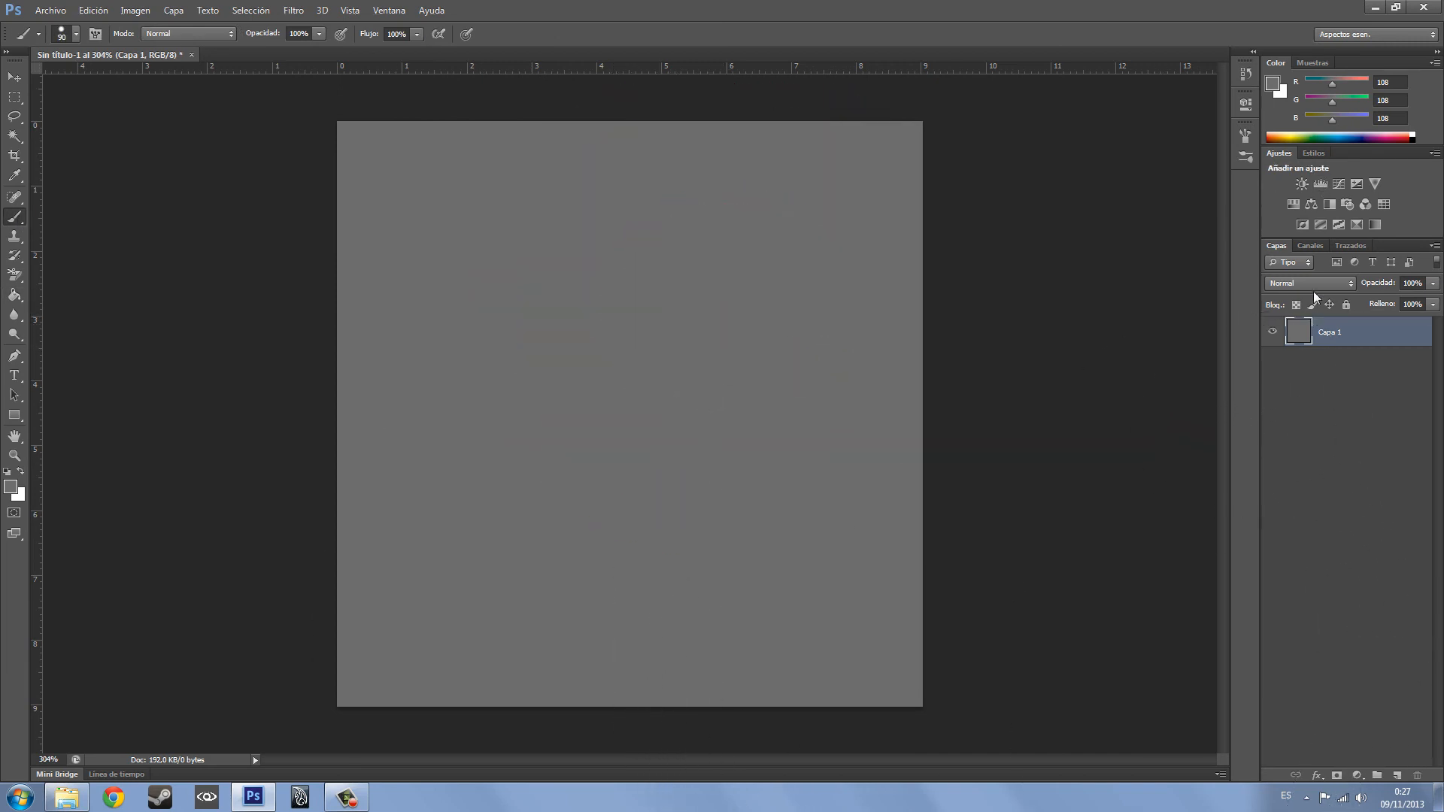
{"action": "left_click", "coordinate": [1312, 246]}
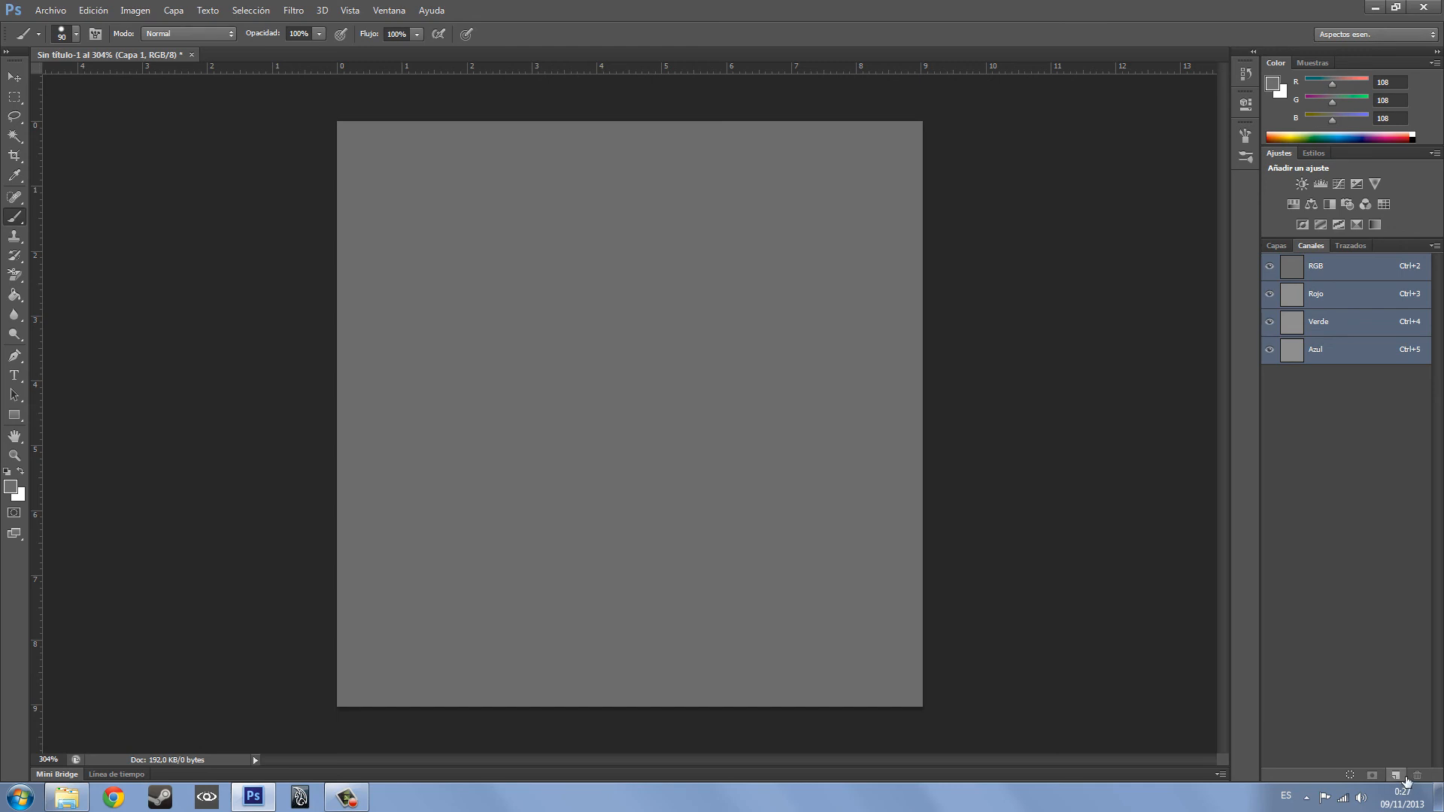
{"action": "left_click", "coordinate": [1395, 775]}
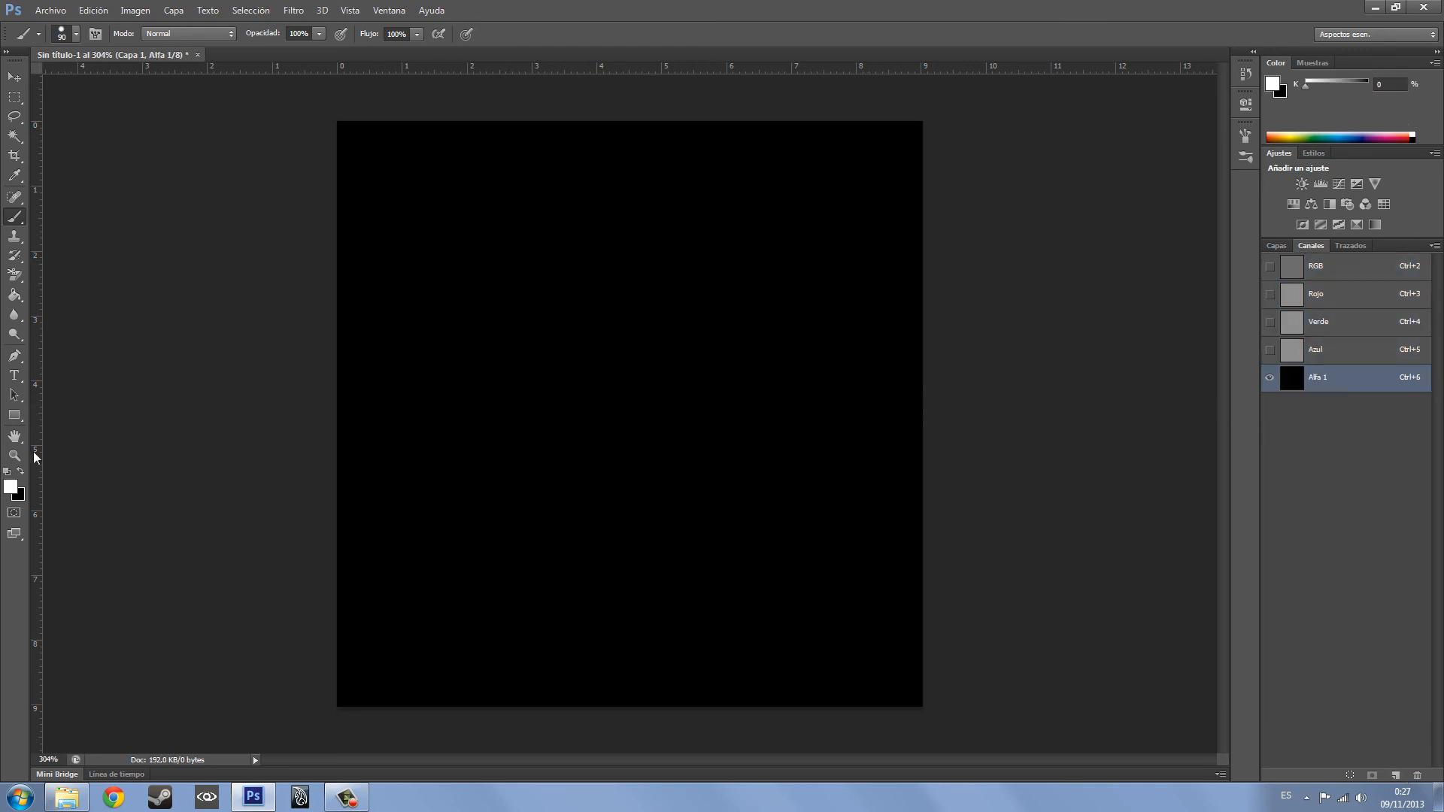
{"action": "mouse_move", "coordinate": [526, 338]}
{"action": "right_mouse_down", "text": "alt"}
{"action": "mouse_move", "coordinate": [490, 345]}
{"action": "mouse_move", "coordinate": [509, 213]}
{"action": "mouse_move", "coordinate": [531, 255]}
{"action": "right_mouse_up", "text": "alt"}
{"action": "mouse_move", "coordinate": [535, 406]}
{"action": "right_mouse_down", "text": "alt"}
{"action": "mouse_move", "coordinate": [537, 314]}
{"action": "mouse_move", "coordinate": [551, 361]}
{"action": "mouse_move", "coordinate": [584, 345]}
{"action": "mouse_move", "coordinate": [553, 315]}
{"action": "right_mouse_up", "text": "alt"}
- Compare the RGB image with and without the blank Alfa 1 overlay, then display only Alfa 1
{"action": "left_click", "coordinate": [1269, 266]}
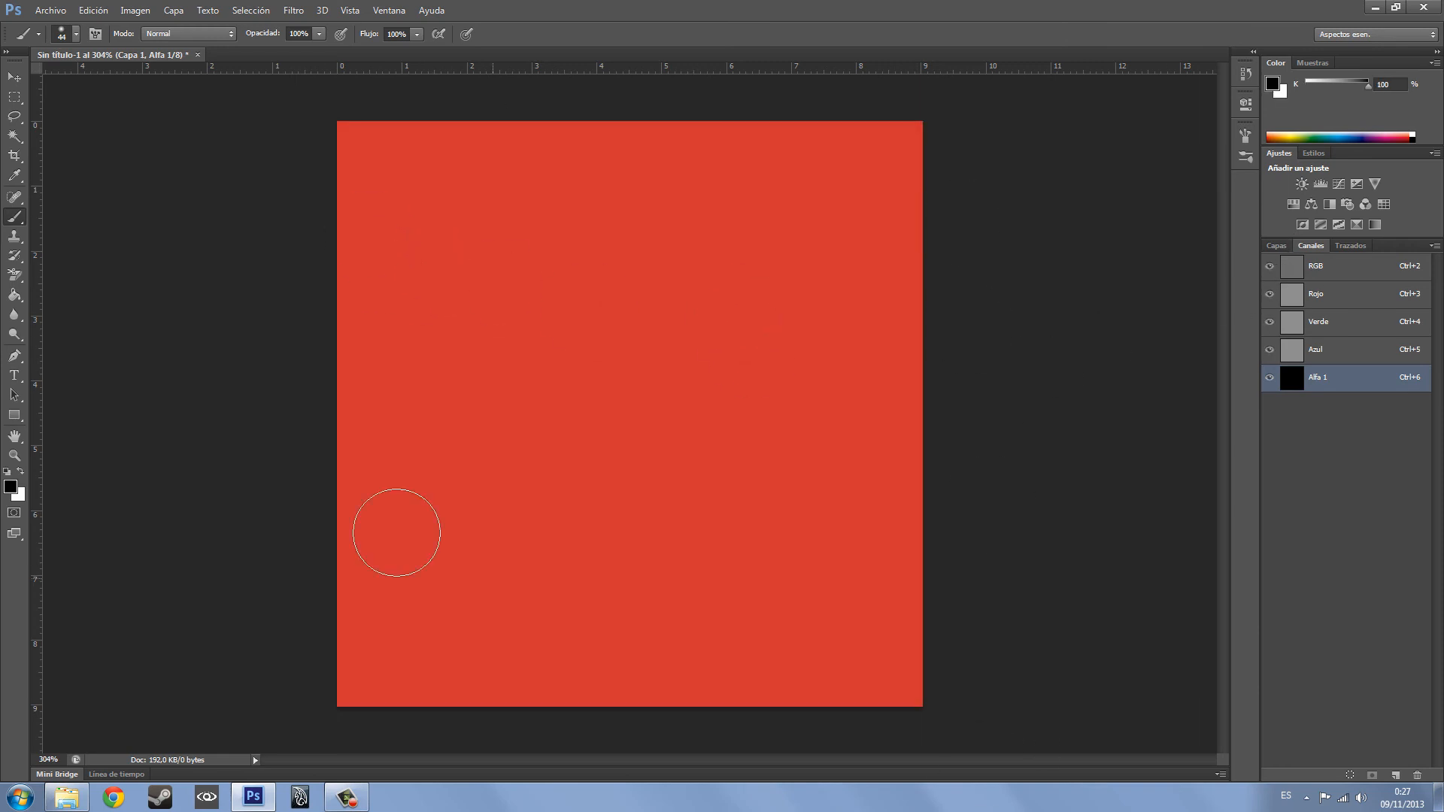
{"action": "left_click", "coordinate": [1270, 377]}
{"action": "key", "text": "x"}
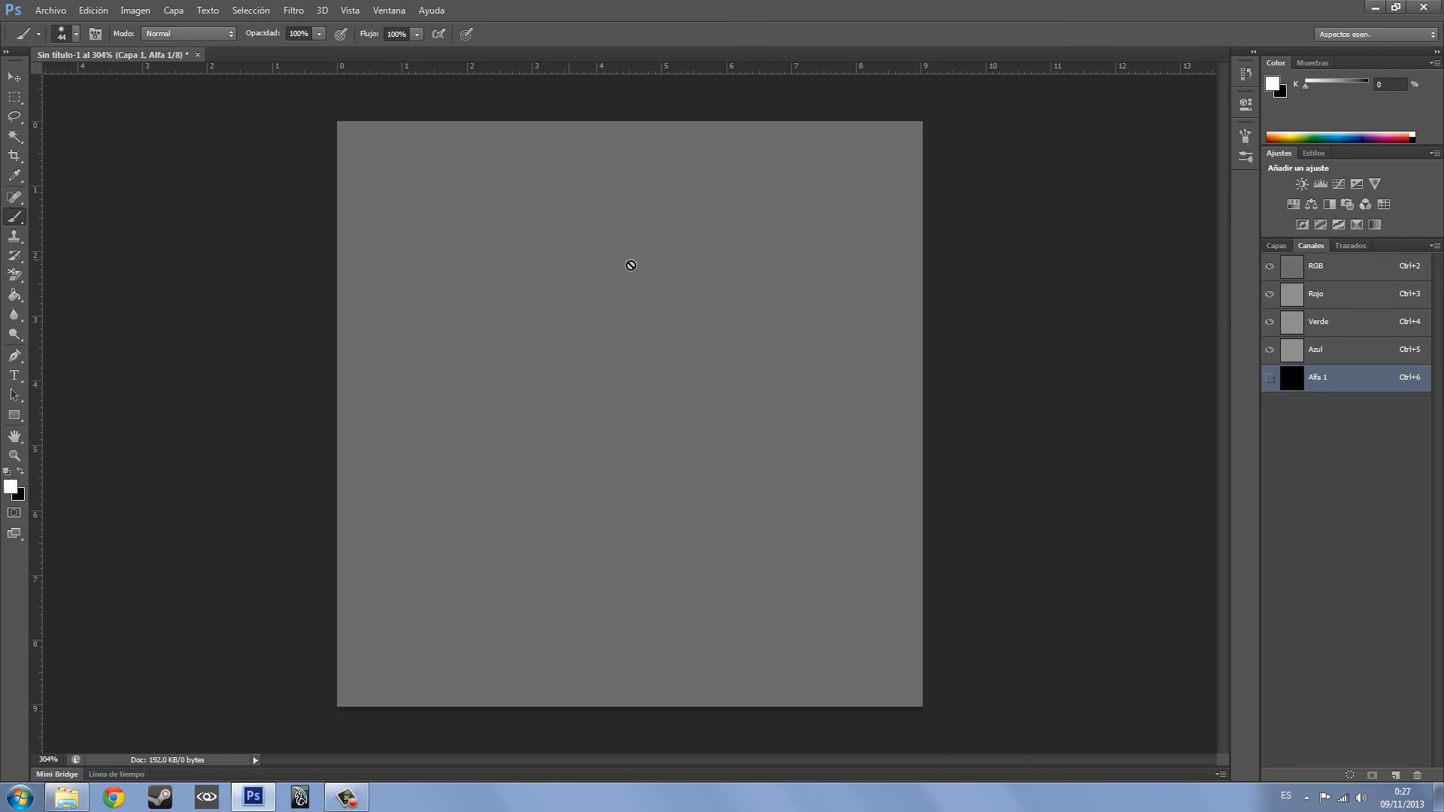
{"action": "key", "text": "x"}
{"action": "left_click", "coordinate": [1269, 377]}
{"action": "left_click", "coordinate": [1269, 266]}
{"action": "key", "text": "x"}
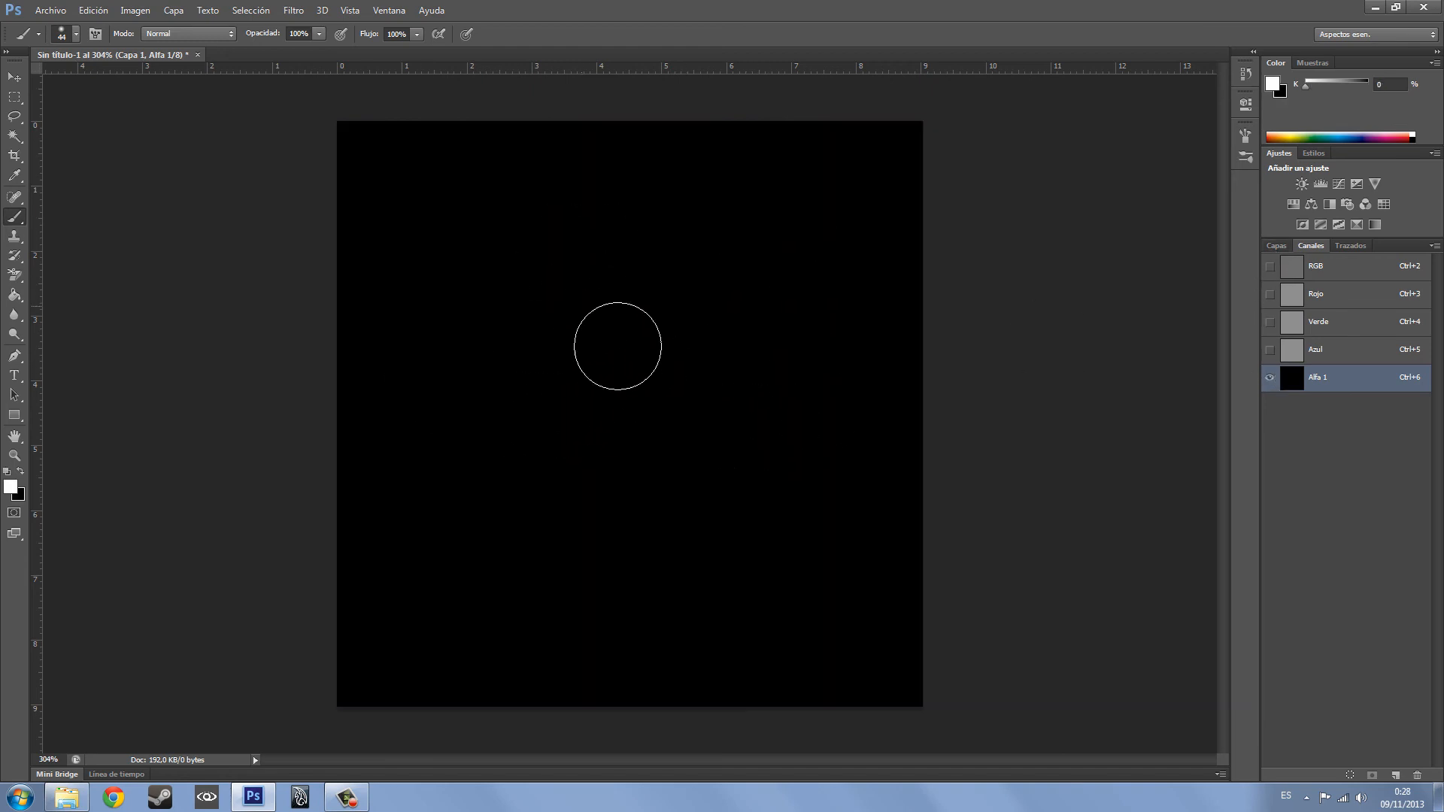
- Paint four separate soft white patches across the black Alfa 1 channel, leaving dark gaps between them
{"action": "mouse_move", "coordinate": [493, 225]}
{"action": "left_mouse_down"}
{"action": "mouse_move", "coordinate": [564, 352]}
{"action": "mouse_move", "coordinate": [567, 271]}
{"action": "mouse_move", "coordinate": [534, 301]}
{"action": "mouse_move", "coordinate": [616, 319]}
{"action": "mouse_move", "coordinate": [474, 277]}
{"action": "mouse_move", "coordinate": [586, 361]}
{"action": "mouse_move", "coordinate": [657, 394]}
{"action": "mouse_move", "coordinate": [669, 384]}
{"action": "left_mouse_up"}
{"action": "mouse_move", "coordinate": [805, 278]}
{"action": "left_mouse_down"}
{"action": "mouse_move", "coordinate": [786, 313]}
{"action": "mouse_move", "coordinate": [855, 368]}
{"action": "mouse_move", "coordinate": [796, 262]}
{"action": "left_mouse_up"}
{"action": "mouse_move", "coordinate": [829, 382]}
{"action": "left_mouse_down"}
{"action": "mouse_move", "coordinate": [790, 461]}
{"action": "mouse_move", "coordinate": [760, 451]}
{"action": "left_mouse_up"}
{"action": "mouse_move", "coordinate": [467, 497]}
{"action": "left_mouse_down"}
{"action": "mouse_move", "coordinate": [509, 593]}
{"action": "mouse_move", "coordinate": [566, 609]}
{"action": "mouse_move", "coordinate": [500, 508]}
{"action": "mouse_move", "coordinate": [661, 612]}
{"action": "mouse_move", "coordinate": [490, 644]}
{"action": "mouse_move", "coordinate": [667, 655]}
{"action": "mouse_move", "coordinate": [557, 677]}
{"action": "mouse_move", "coordinate": [662, 647]}
{"action": "left_mouse_up"}
{"action": "mouse_move", "coordinate": [862, 603]}
{"action": "left_mouse_down"}
{"action": "mouse_move", "coordinate": [787, 661]}
{"action": "mouse_move", "coordinate": [783, 580]}
{"action": "mouse_move", "coordinate": [883, 591]}
{"action": "mouse_move", "coordinate": [871, 670]}
{"action": "mouse_move", "coordinate": [883, 687]}
{"action": "mouse_move", "coordinate": [810, 623]}
{"action": "left_mouse_up"}
{"action": "mouse_move", "coordinate": [782, 476]}
{"action": "left_mouse_down"}
{"action": "mouse_move", "coordinate": [751, 477]}
{"action": "mouse_move", "coordinate": [880, 451]}
{"action": "mouse_move", "coordinate": [876, 357]}
{"action": "mouse_move", "coordinate": [835, 335]}
{"action": "mouse_move", "coordinate": [809, 268]}
{"action": "mouse_move", "coordinate": [748, 238]}
{"action": "mouse_move", "coordinate": [797, 354]}
{"action": "mouse_move", "coordinate": [754, 535]}
{"action": "left_mouse_up"}
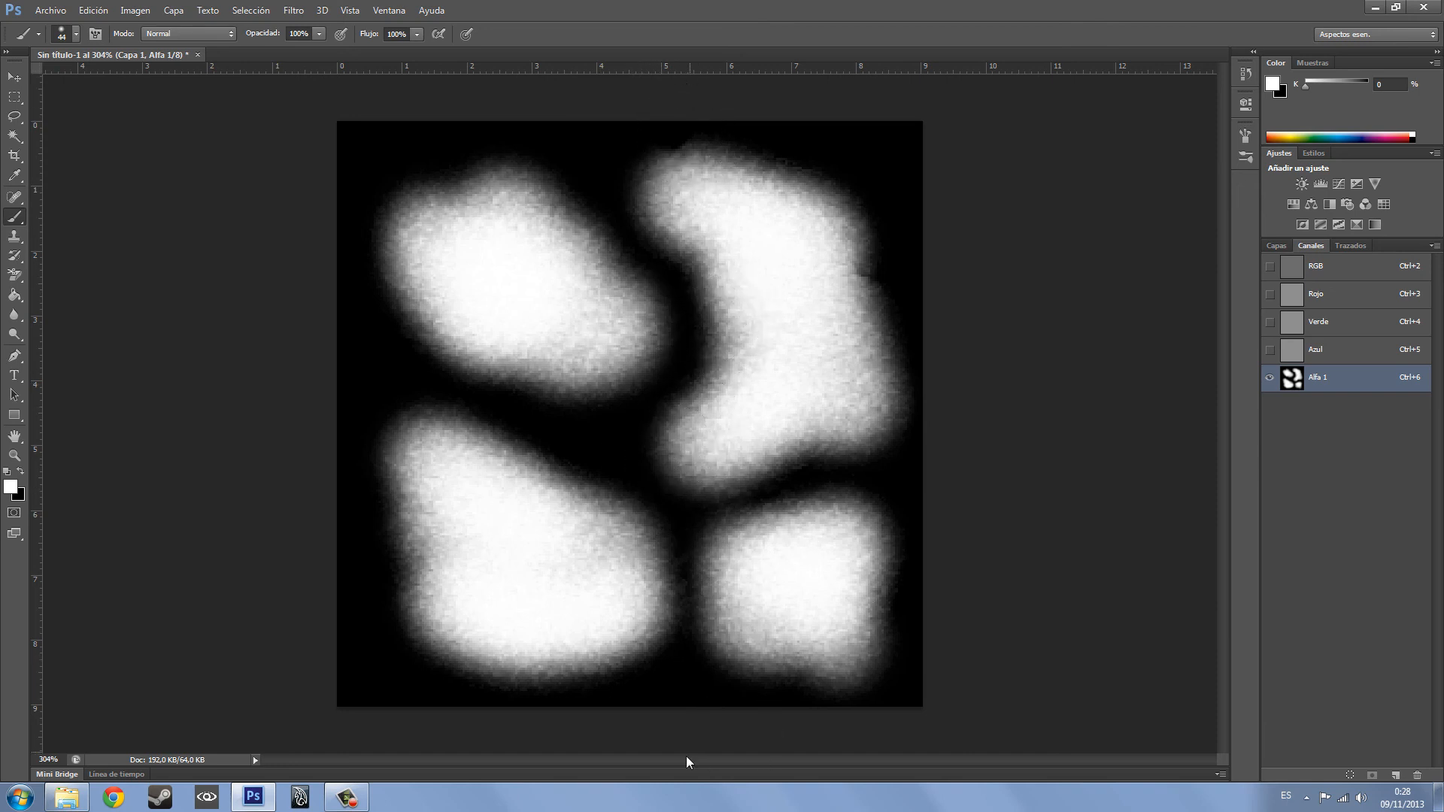
{"action": "left_click_drag", "start_coordinate": [477, 200], "coordinate": [618, 292]}
- Check the painted mask over the RGB image, then extend the upper-left patch in Alfa 1 with more white
{"action": "left_click", "coordinate": [1270, 267]}
{"action": "left_click", "coordinate": [1271, 267]}
{"action": "key", "text": "x"}
{"action": "left_click_drag", "start_coordinate": [781, 471], "coordinate": [832, 436]}
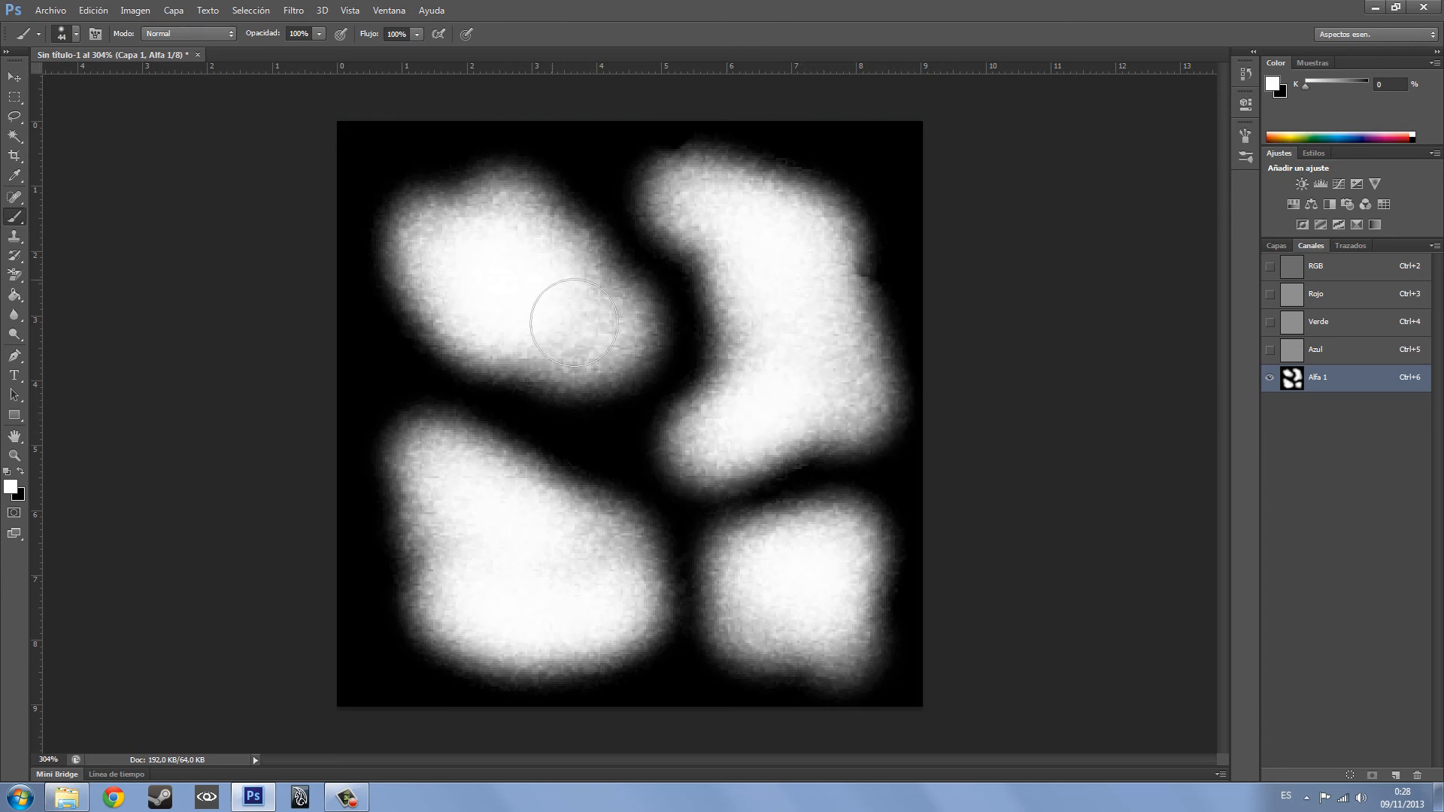
{"action": "mouse_move", "coordinate": [480, 262]}
{"action": "left_mouse_down"}
{"action": "mouse_move", "coordinate": [490, 274]}
{"action": "mouse_move", "coordinate": [461, 235]}
{"action": "mouse_move", "coordinate": [564, 404]}
{"action": "mouse_move", "coordinate": [597, 370]}
{"action": "left_mouse_up"}
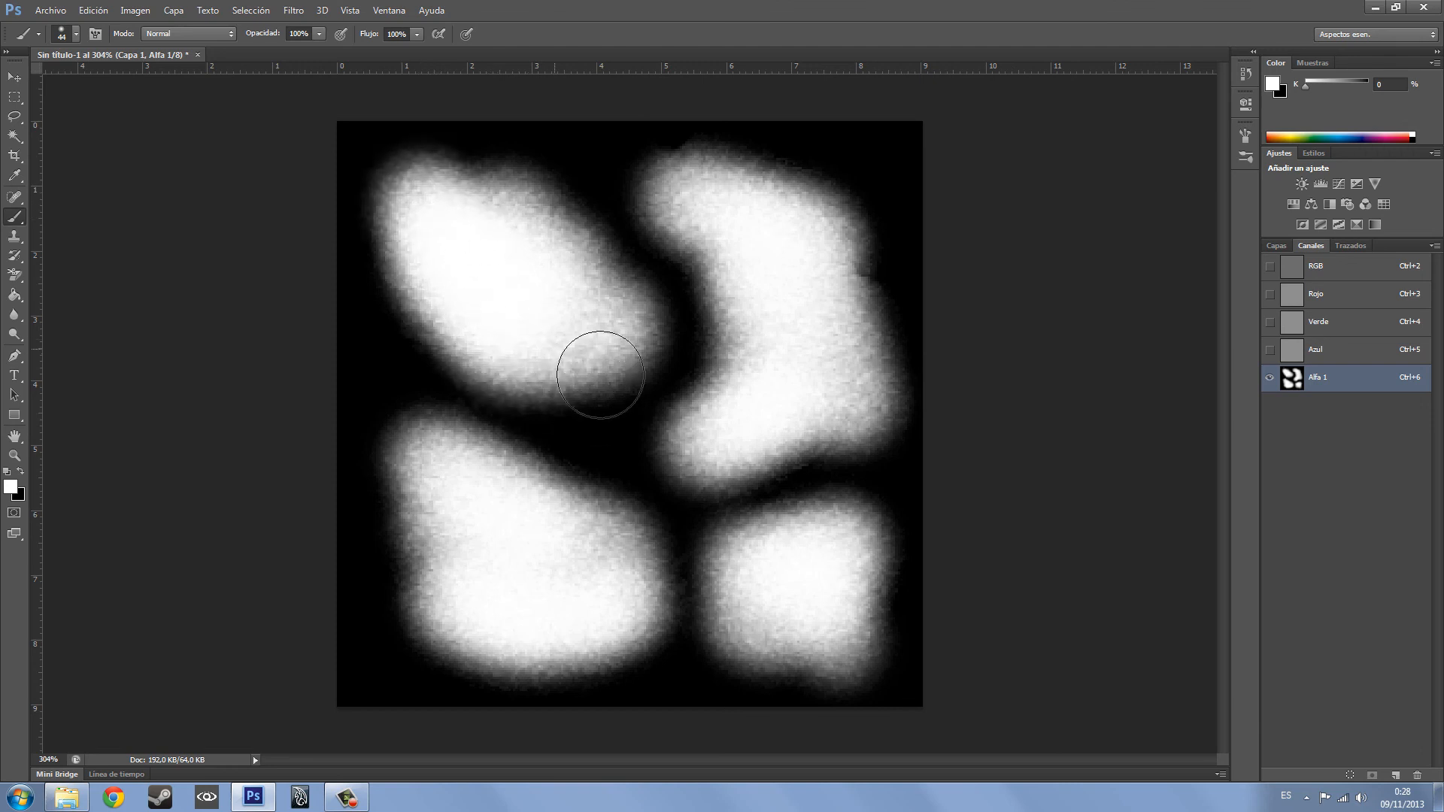
- Examine the painted Alfa 1 mask over the RGB image, hidden, and on its own, including its patch edges up close
{"action": "left_click", "coordinate": [1271, 266]}
{"action": "key", "text": "x"}
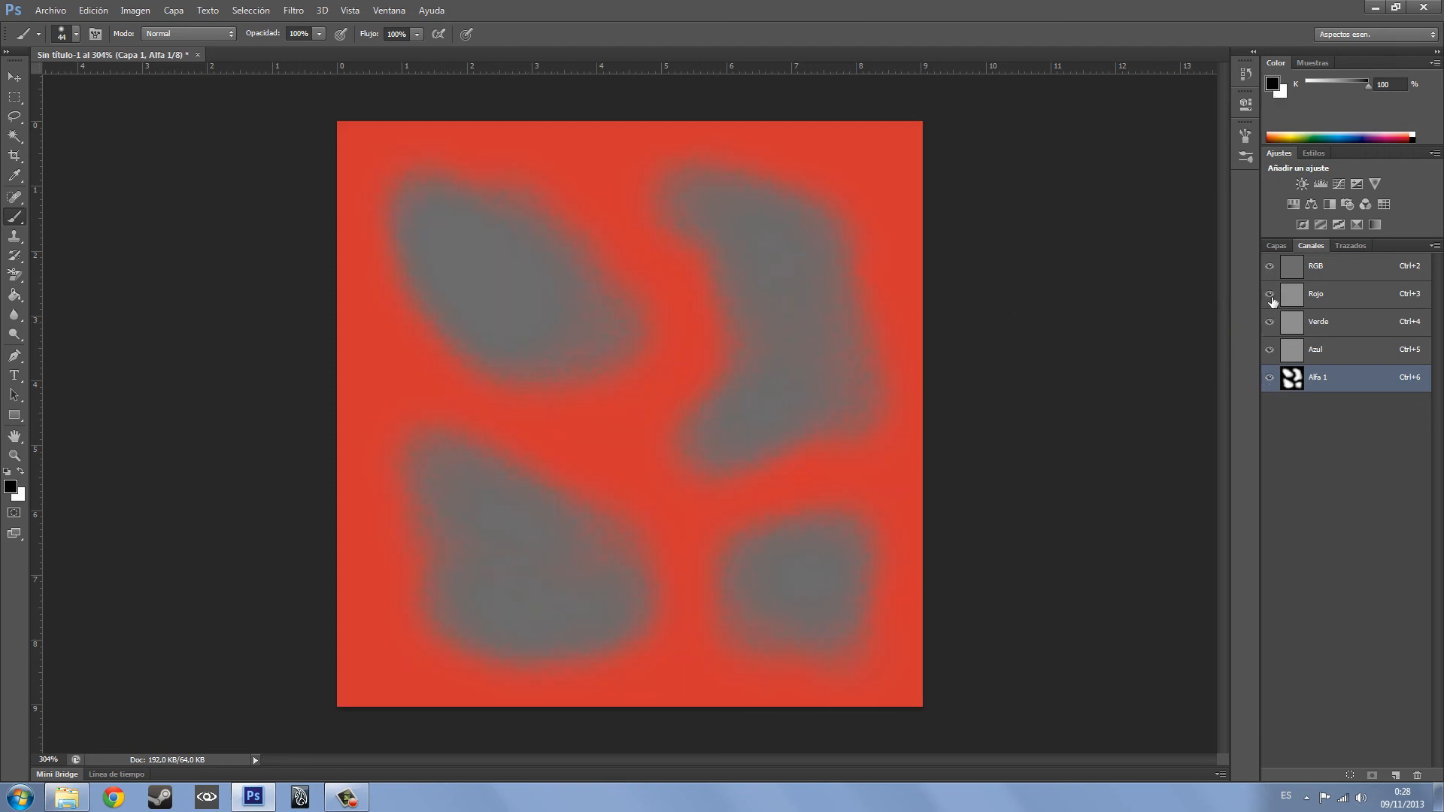
{"action": "left_click", "coordinate": [1271, 377]}
{"action": "key", "text": "x"}
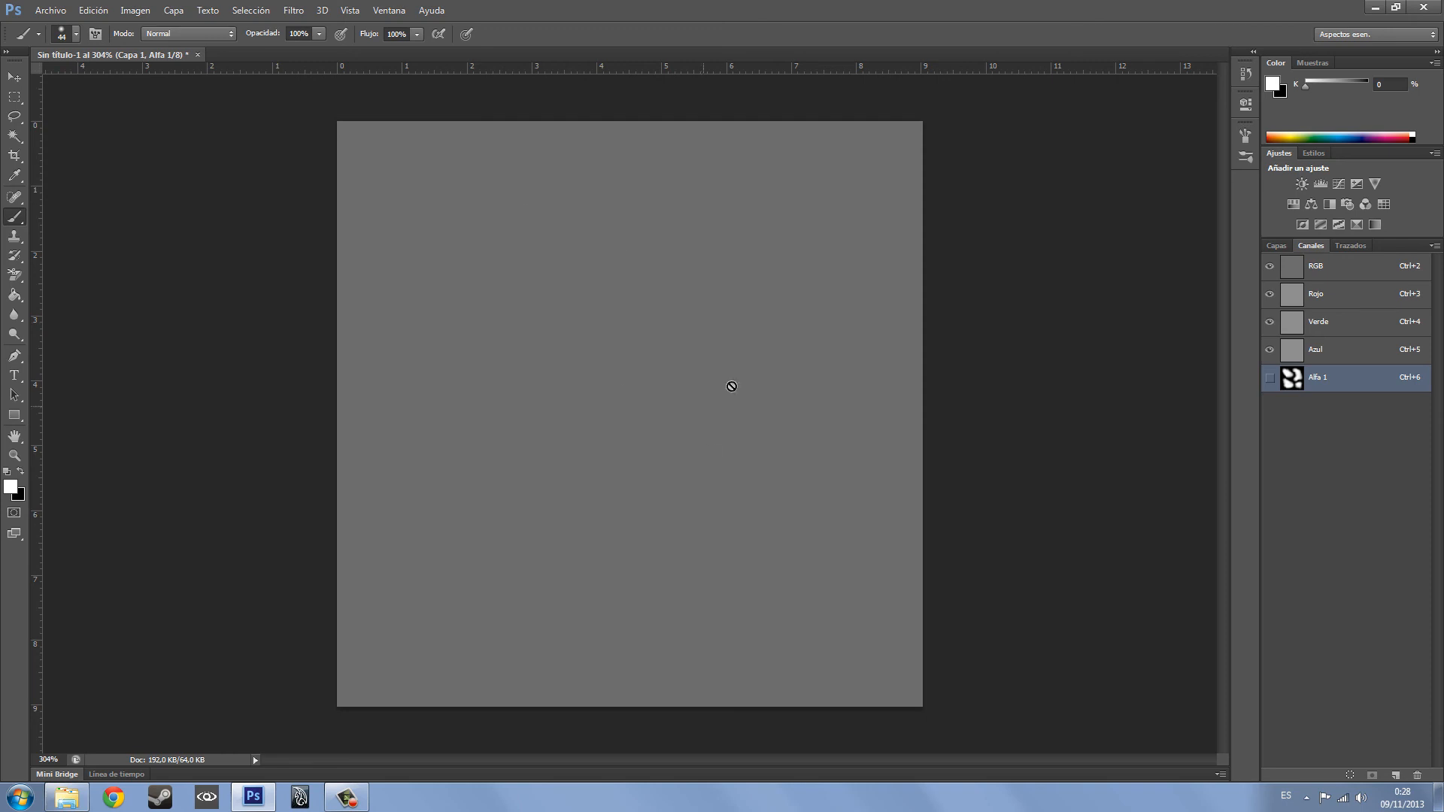
{"action": "left_click", "coordinate": [1271, 377]}
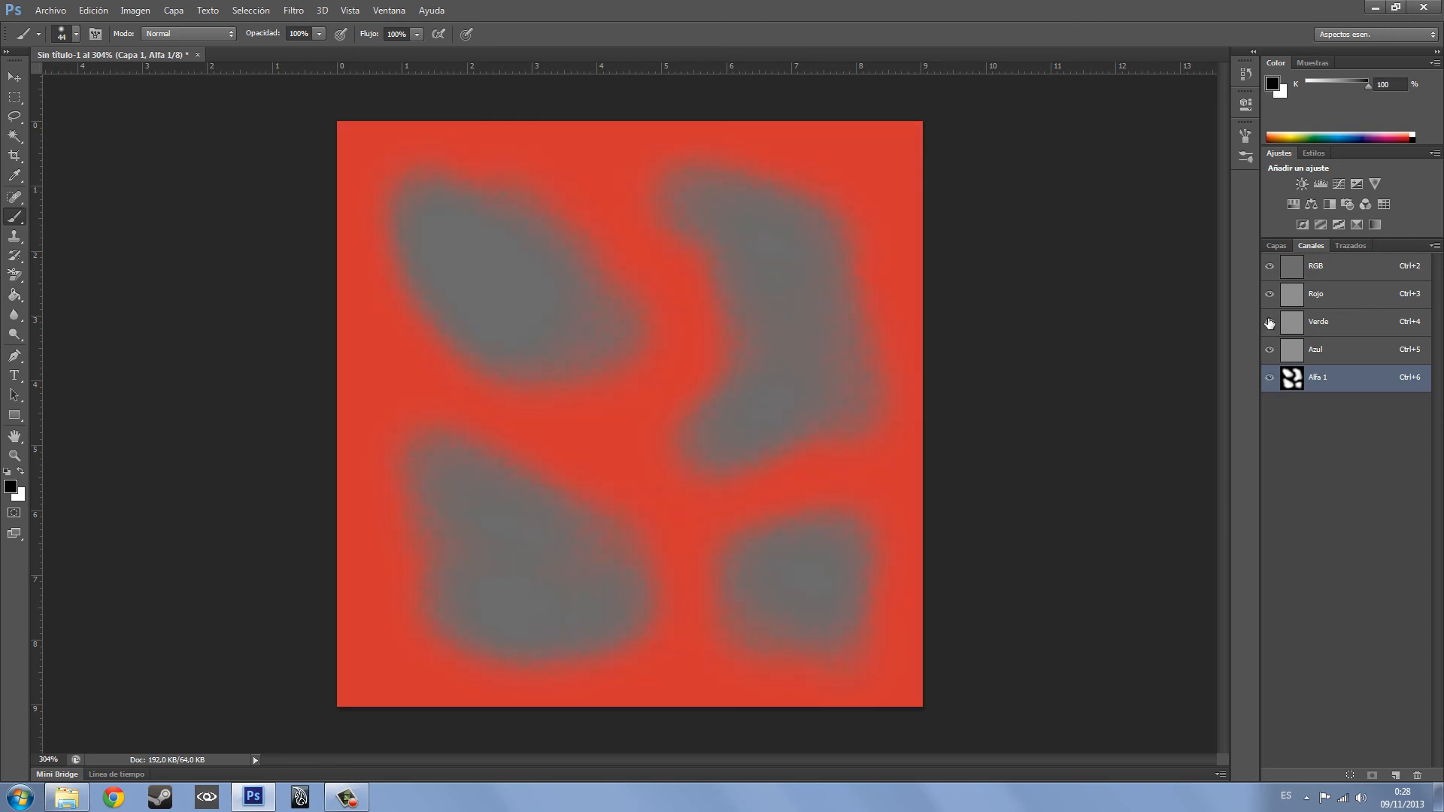
{"action": "left_click", "coordinate": [1271, 266]}
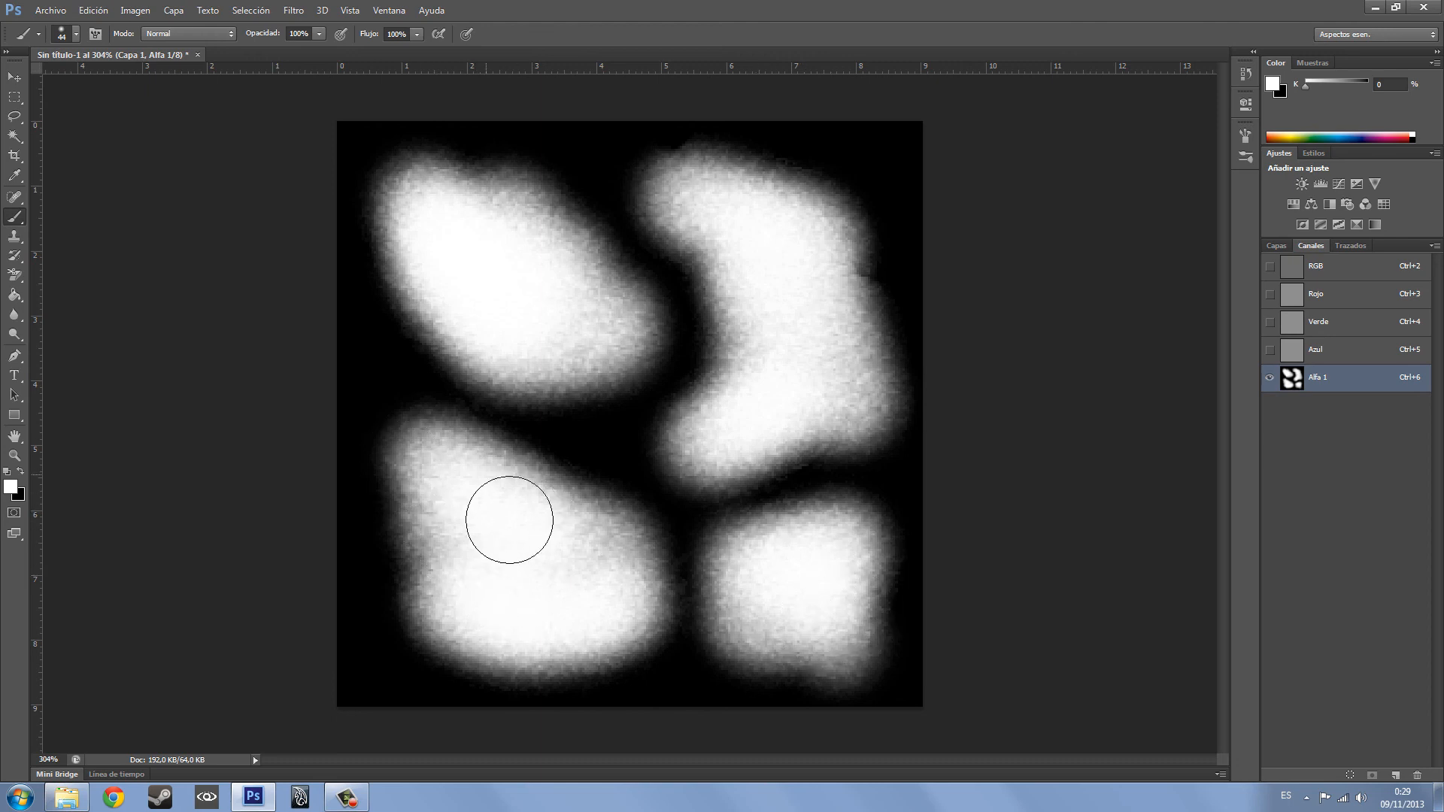
{"action": "scroll", "coordinate": [585, 426], "scroll_direction": "up", "scroll_amount": 2, "text": "alt"}
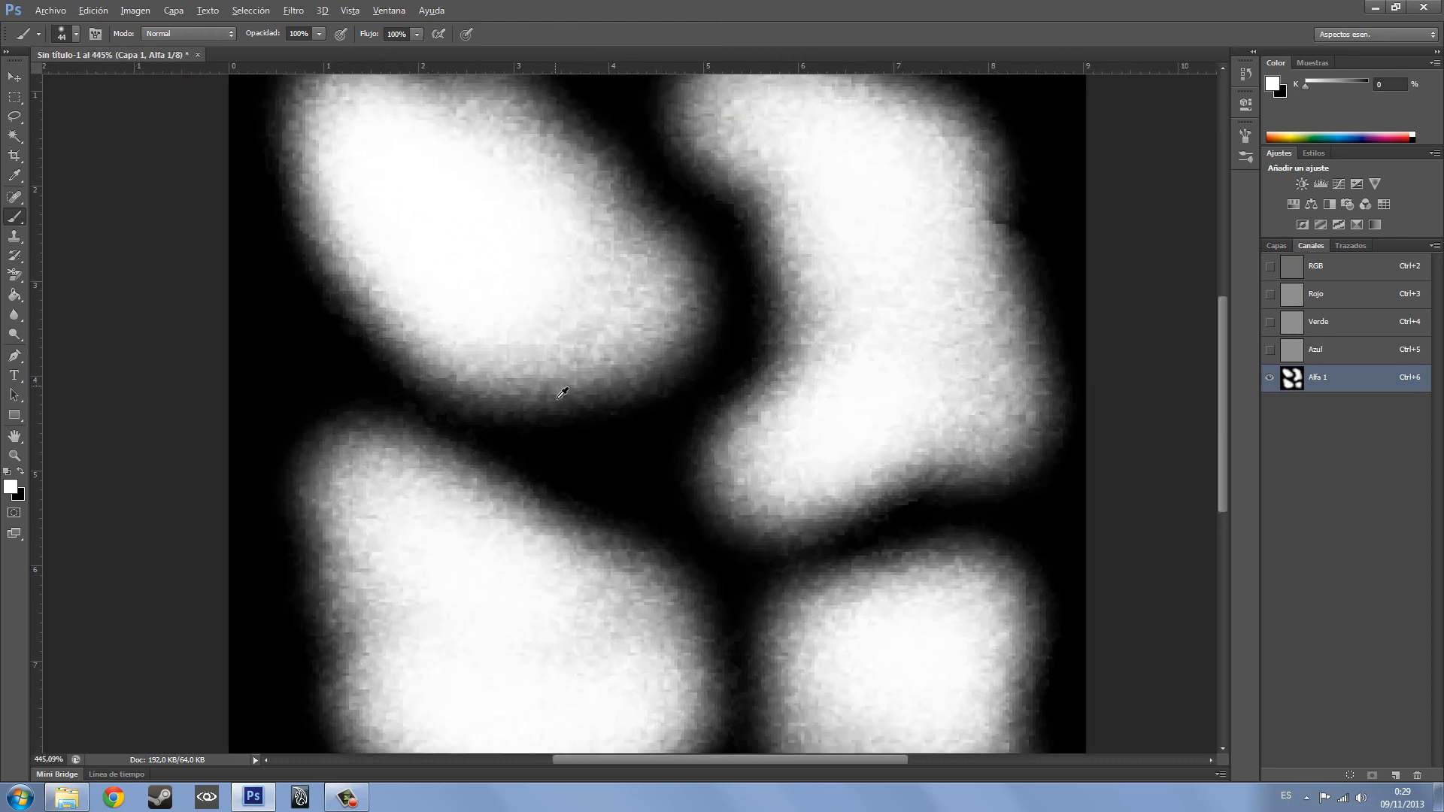
{"action": "scroll", "coordinate": [587, 421], "scroll_direction": "down", "scroll_amount": 1, "text": "alt"}
{"action": "scroll", "coordinate": [583, 455], "scroll_direction": "up", "scroll_amount": 3, "text": "alt"}
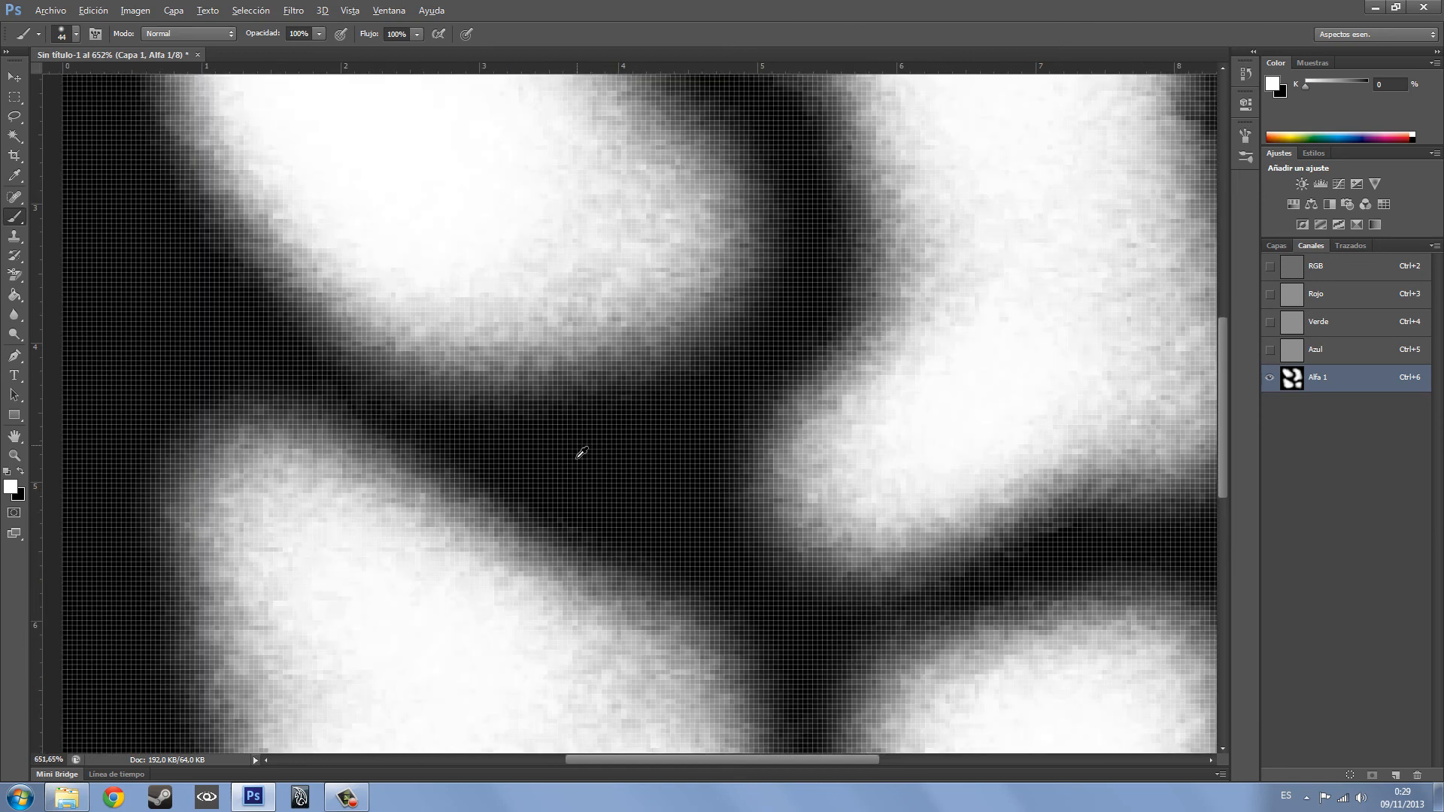
{"action": "scroll", "coordinate": [584, 457], "scroll_direction": "down", "scroll_amount": 3, "text": "alt"}
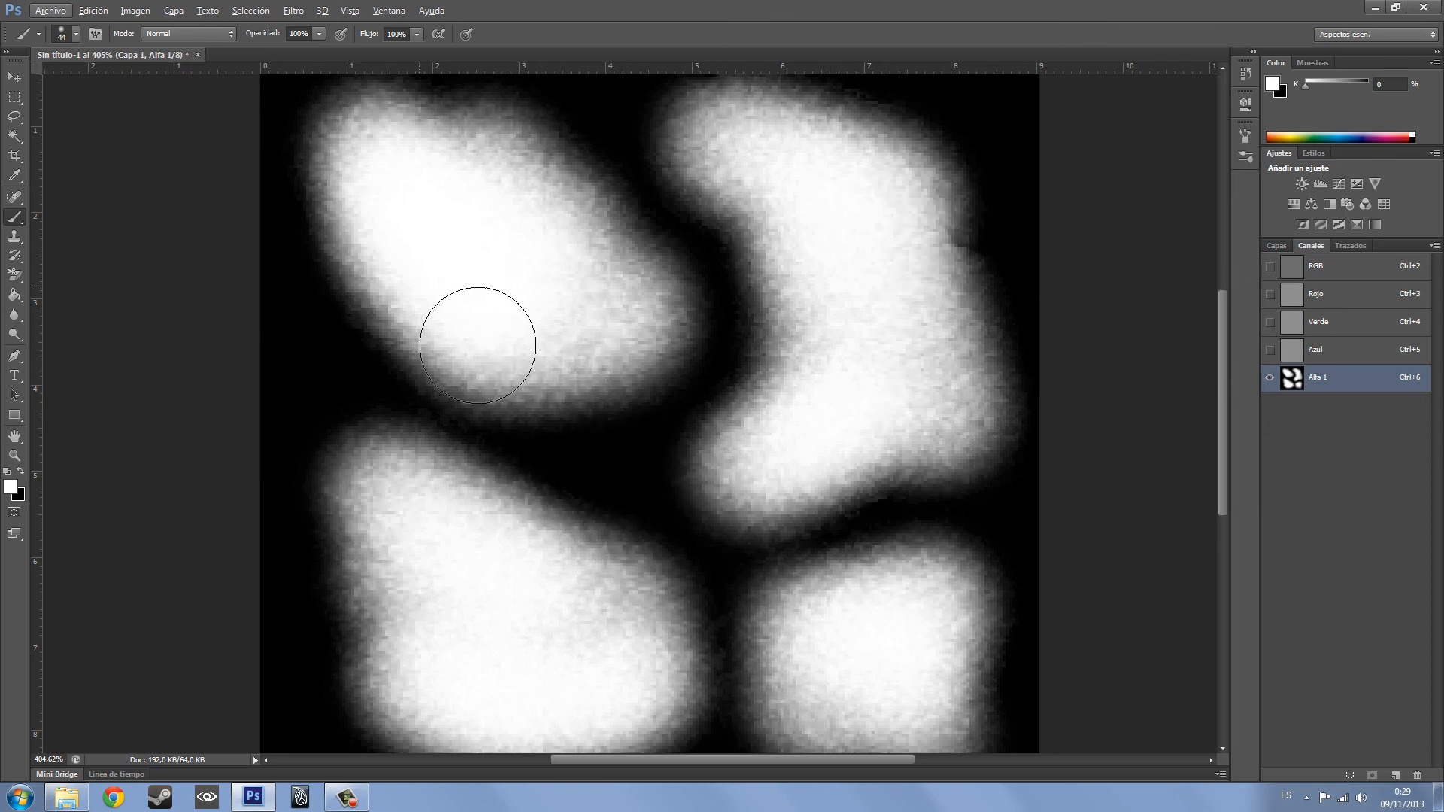
{"action": "scroll", "coordinate": [580, 403], "scroll_direction": "down", "scroll_amount": 3, "text": "alt"}
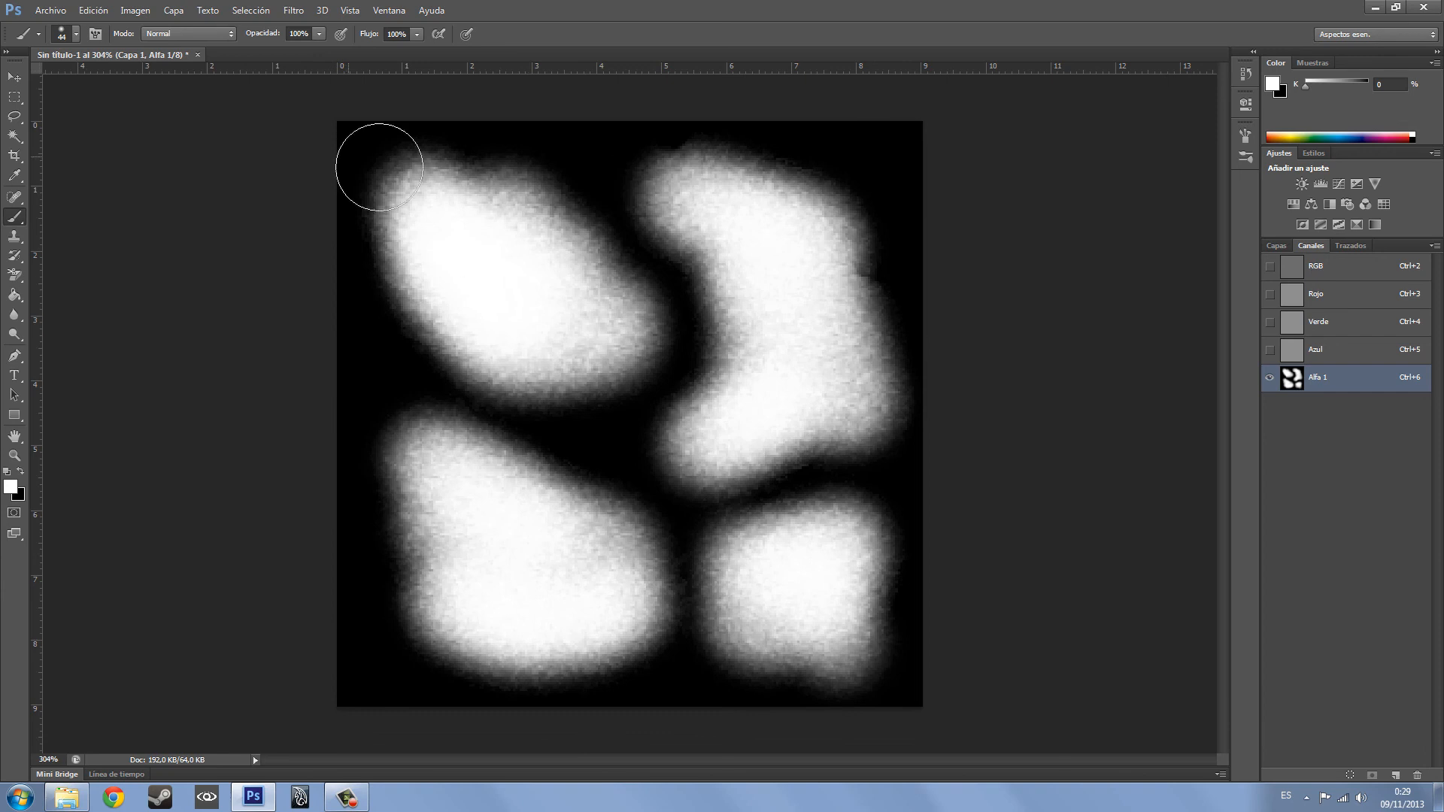
- Apply the Crystallize filter to the Alfa 1 channel with a small cell size, judging the effect in a 200% preview
{"action": "left_click", "coordinate": [294, 11]}
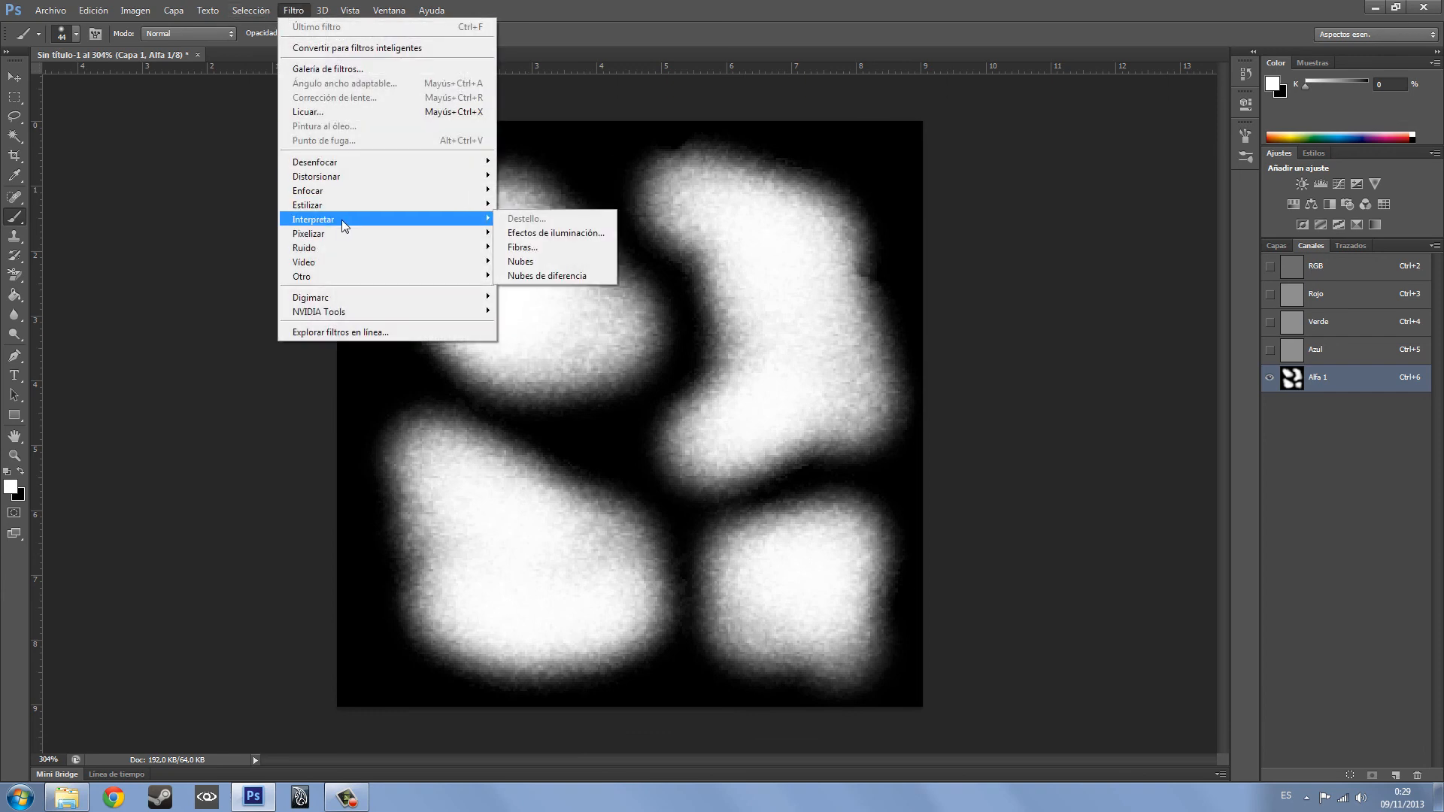
{"action": "mouse_move", "coordinate": [354, 240]}
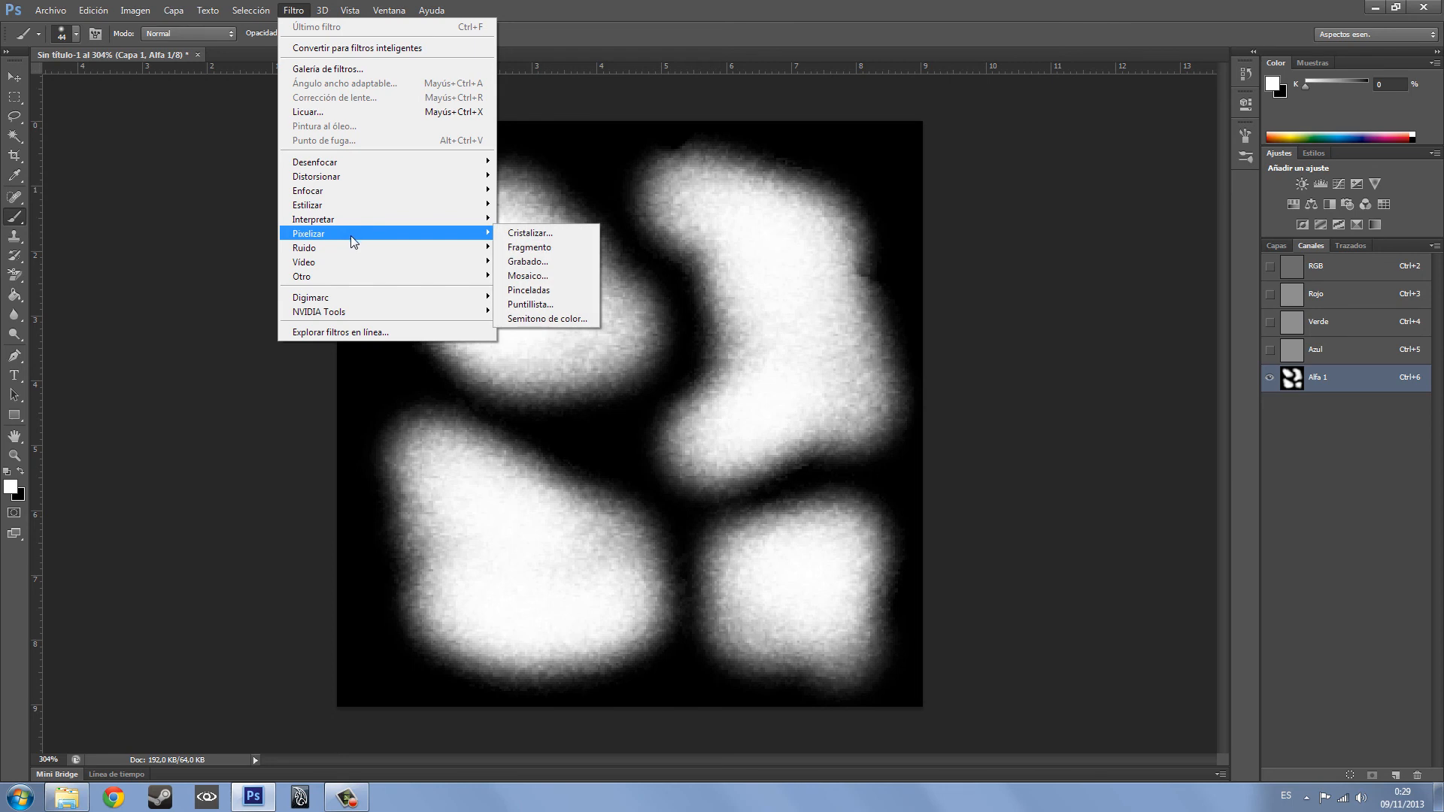
{"action": "left_click", "coordinate": [553, 234]}
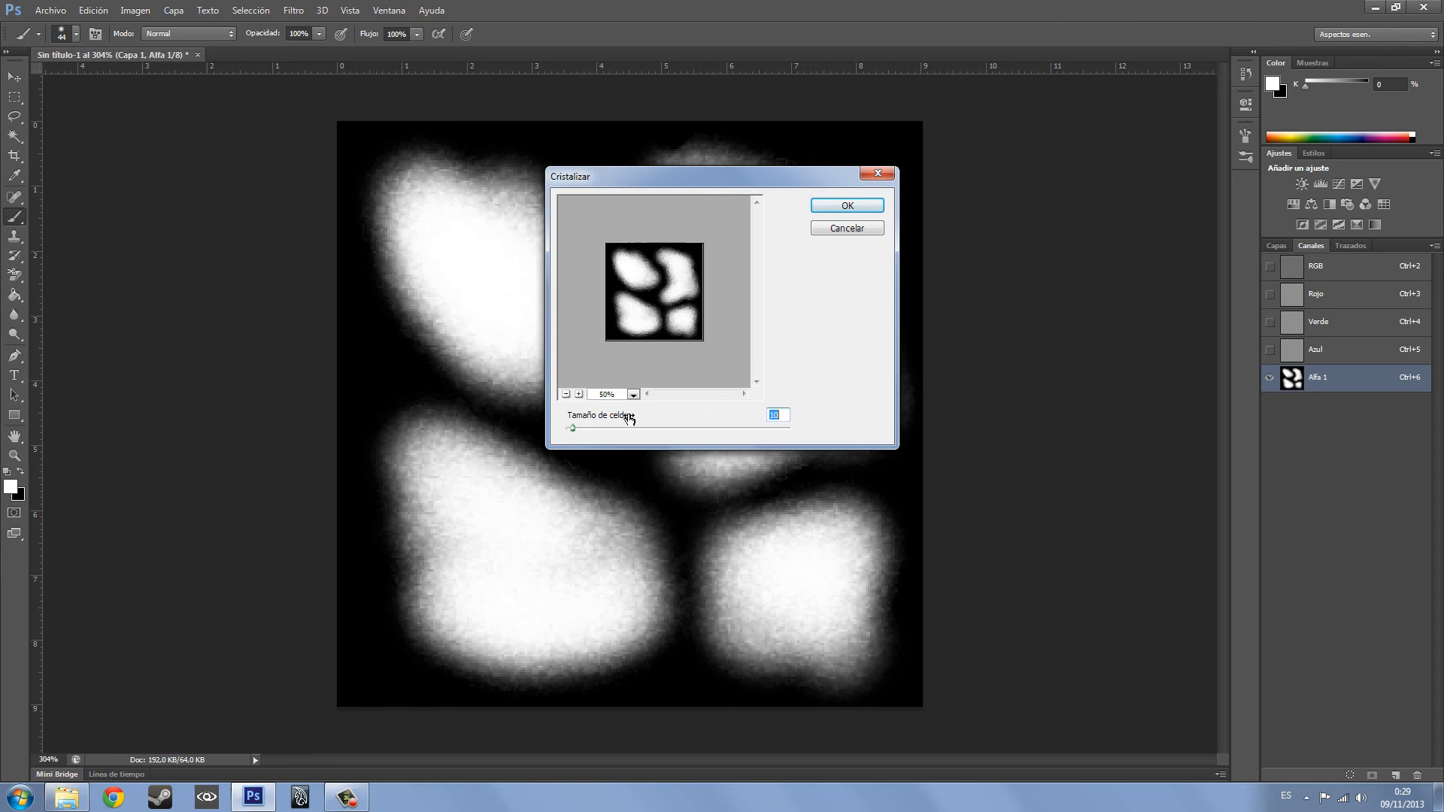
{"action": "left_click", "coordinate": [633, 394]}
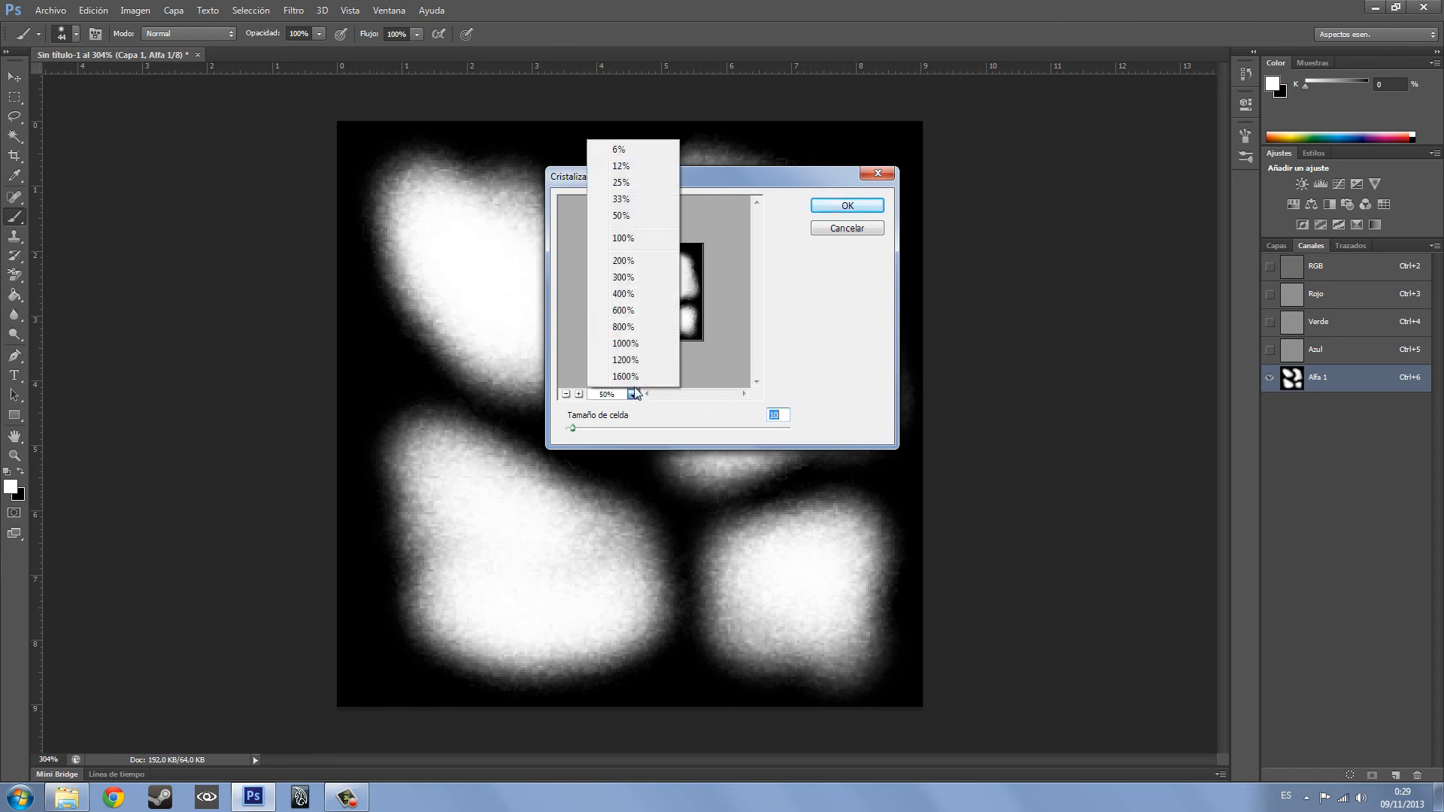
{"action": "left_click", "coordinate": [623, 261]}
{"action": "mouse_move", "coordinate": [571, 434]}
{"action": "left_mouse_down"}
{"action": "mouse_move", "coordinate": [613, 436]}
{"action": "mouse_move", "coordinate": [583, 435]}
{"action": "left_mouse_up"}
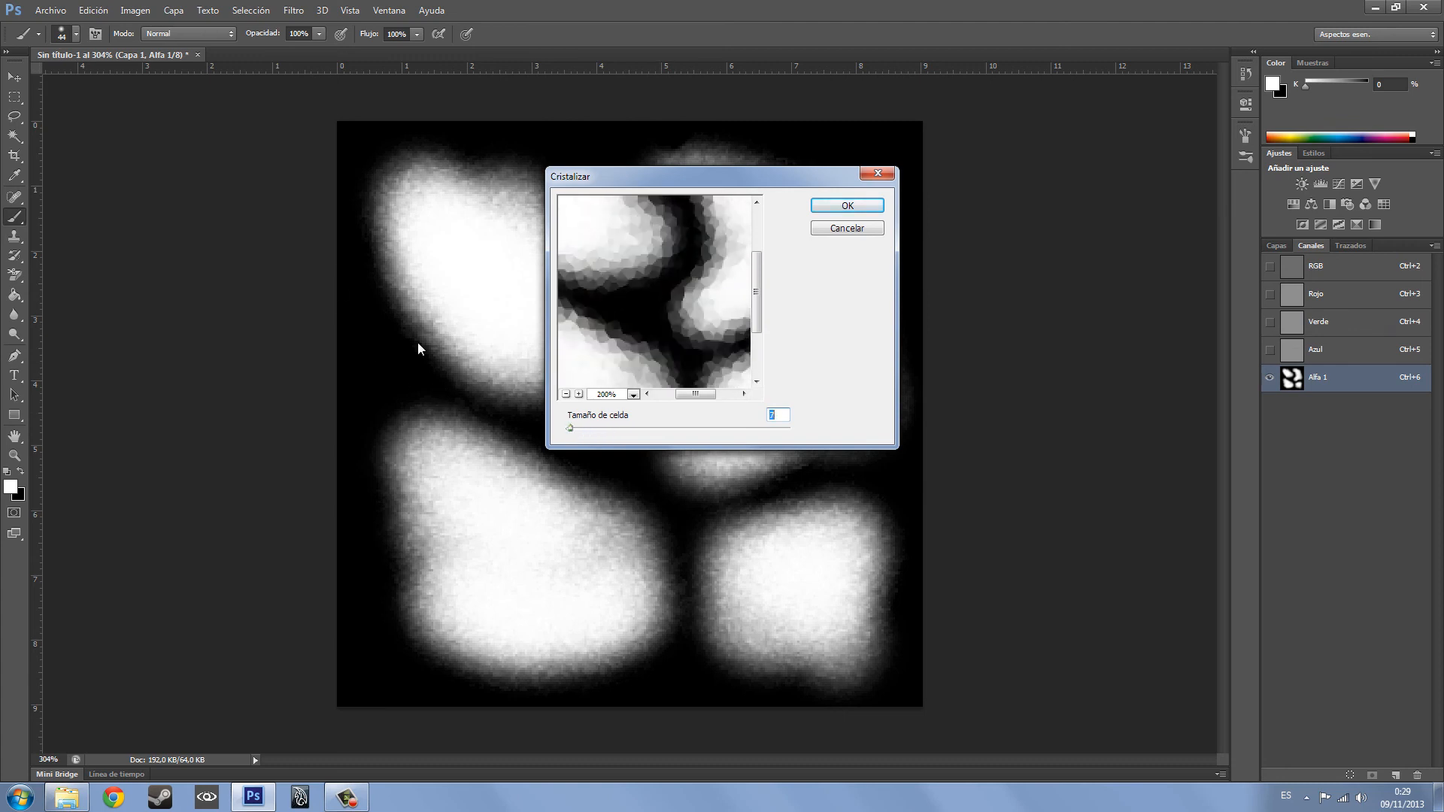
{"action": "left_click_drag", "start_coordinate": [572, 433], "coordinate": [571, 431]}
{"action": "left_click", "coordinate": [847, 205]}
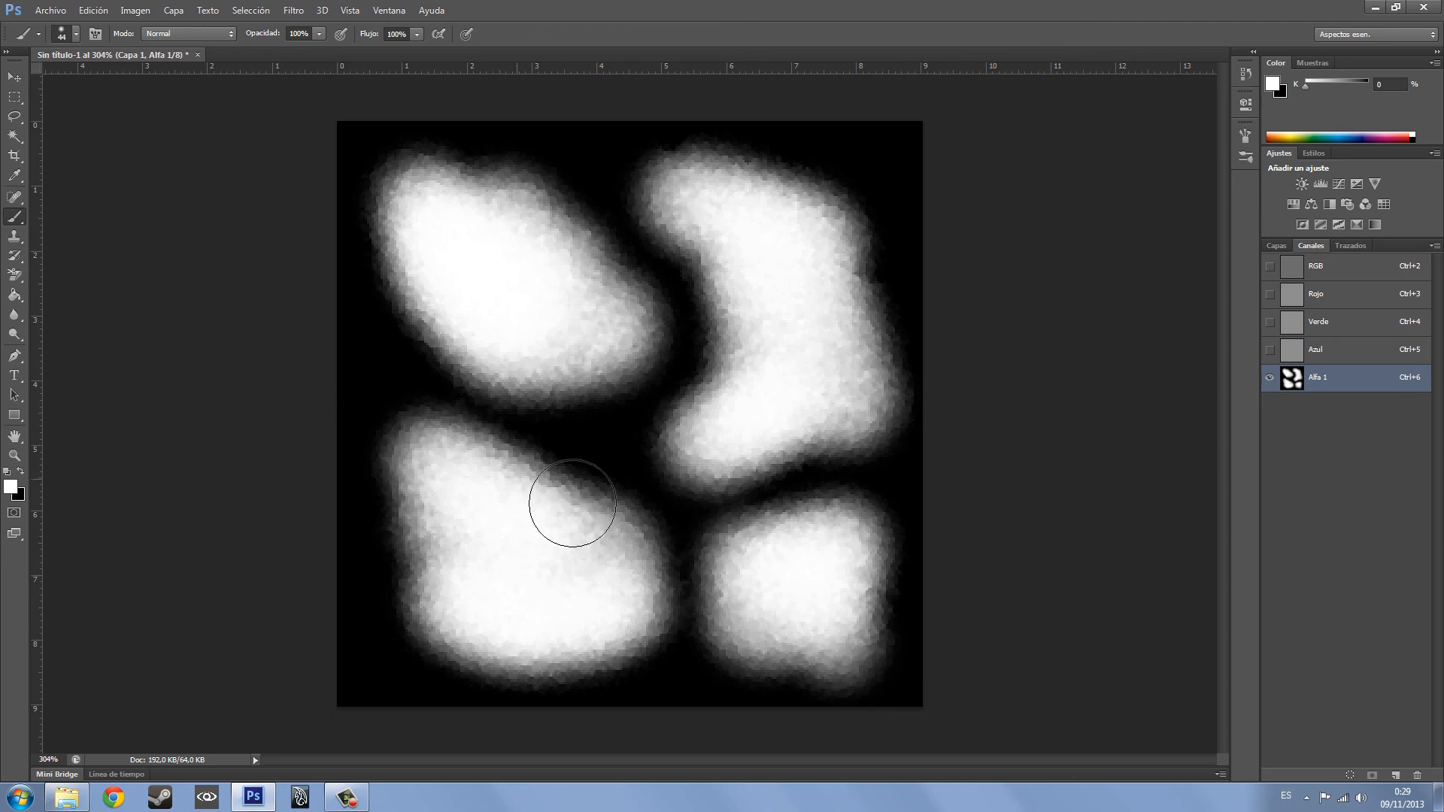
- Display the RGB channels together with the Alfa 1 overlay and swap the foreground and background colours to make black active
{"action": "left_click", "coordinate": [1270, 266]}
{"action": "key", "text": "x"}
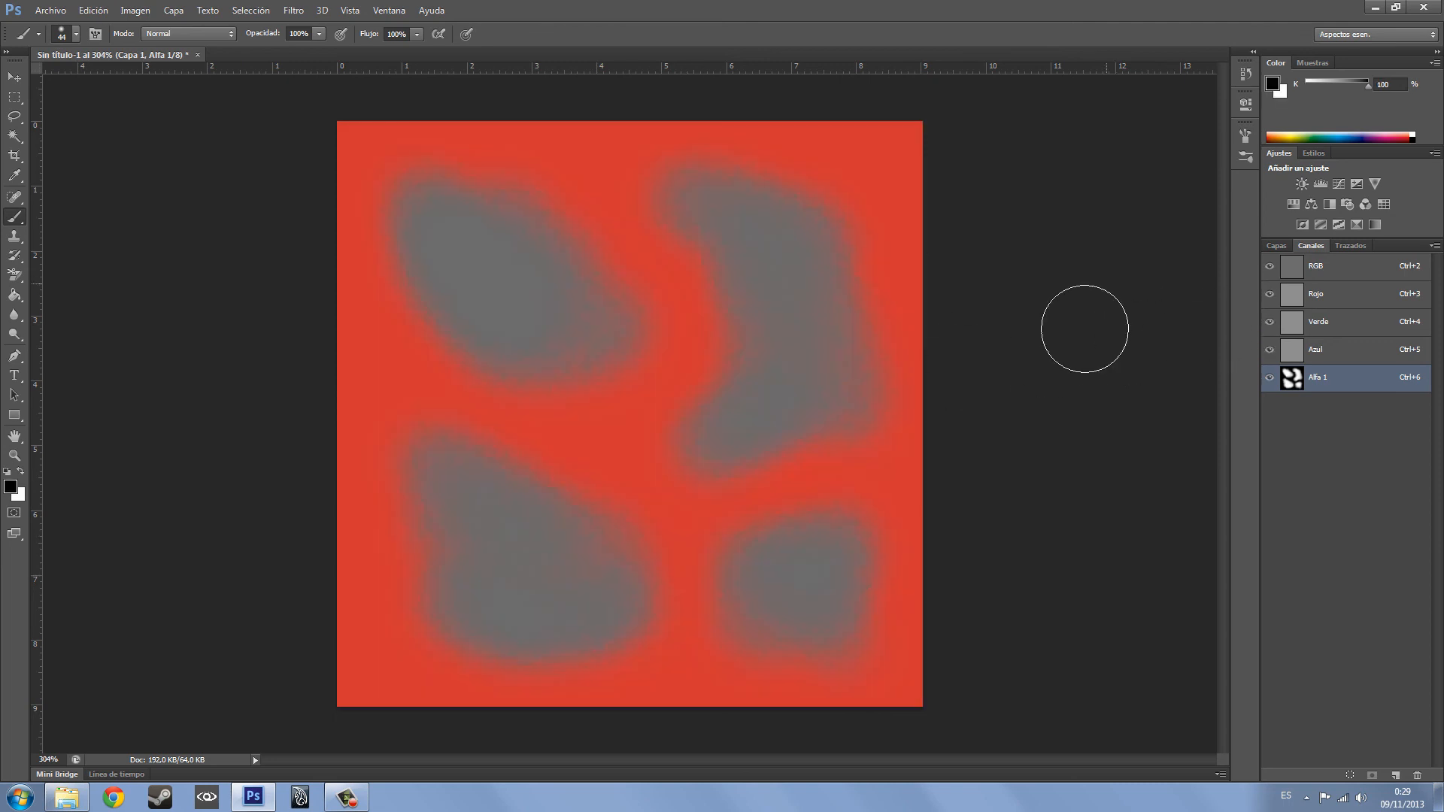
{"action": "left_click", "coordinate": [15, 76]}
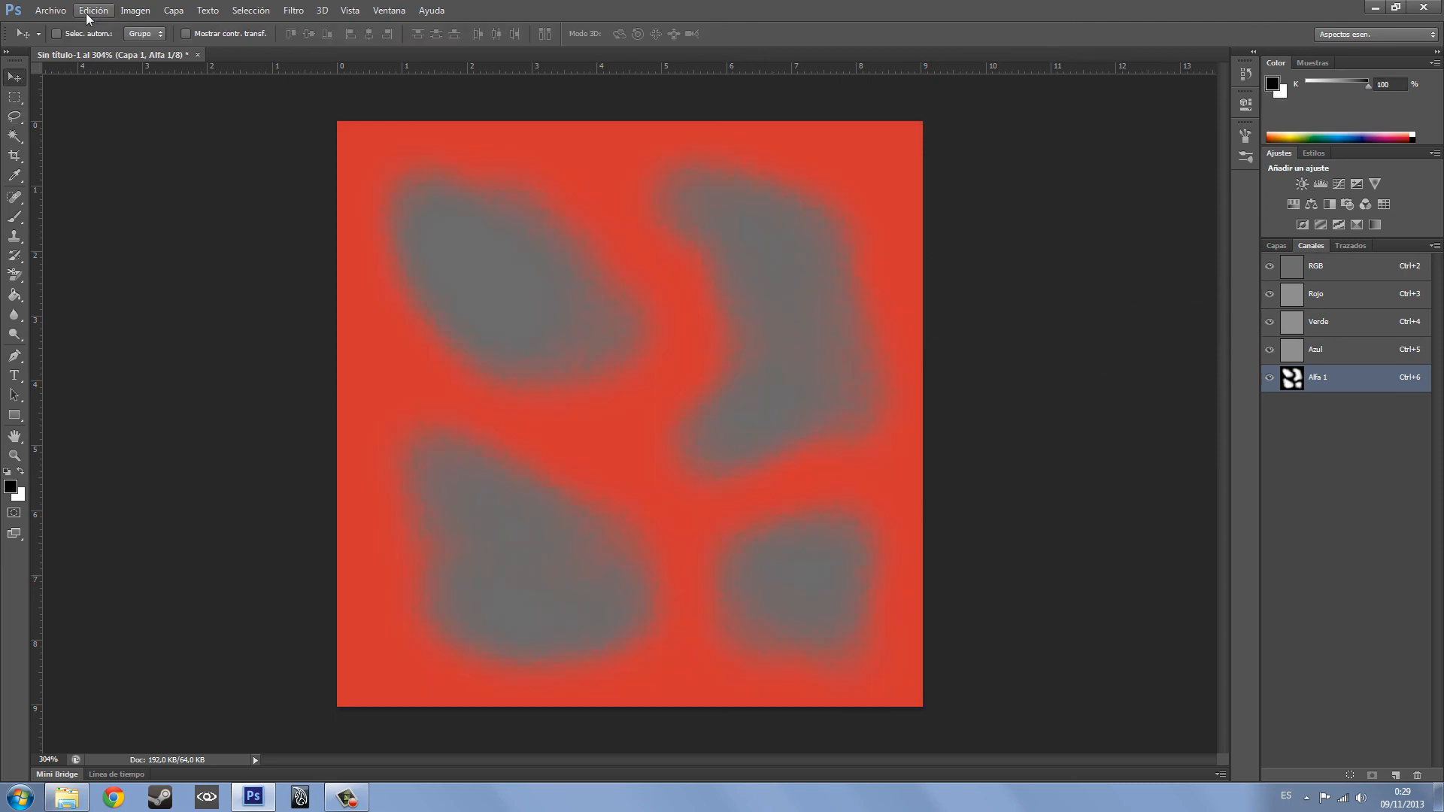
- Start saving the texture as a new file in the Particulas folder
{"action": "left_click", "coordinate": [50, 10]}
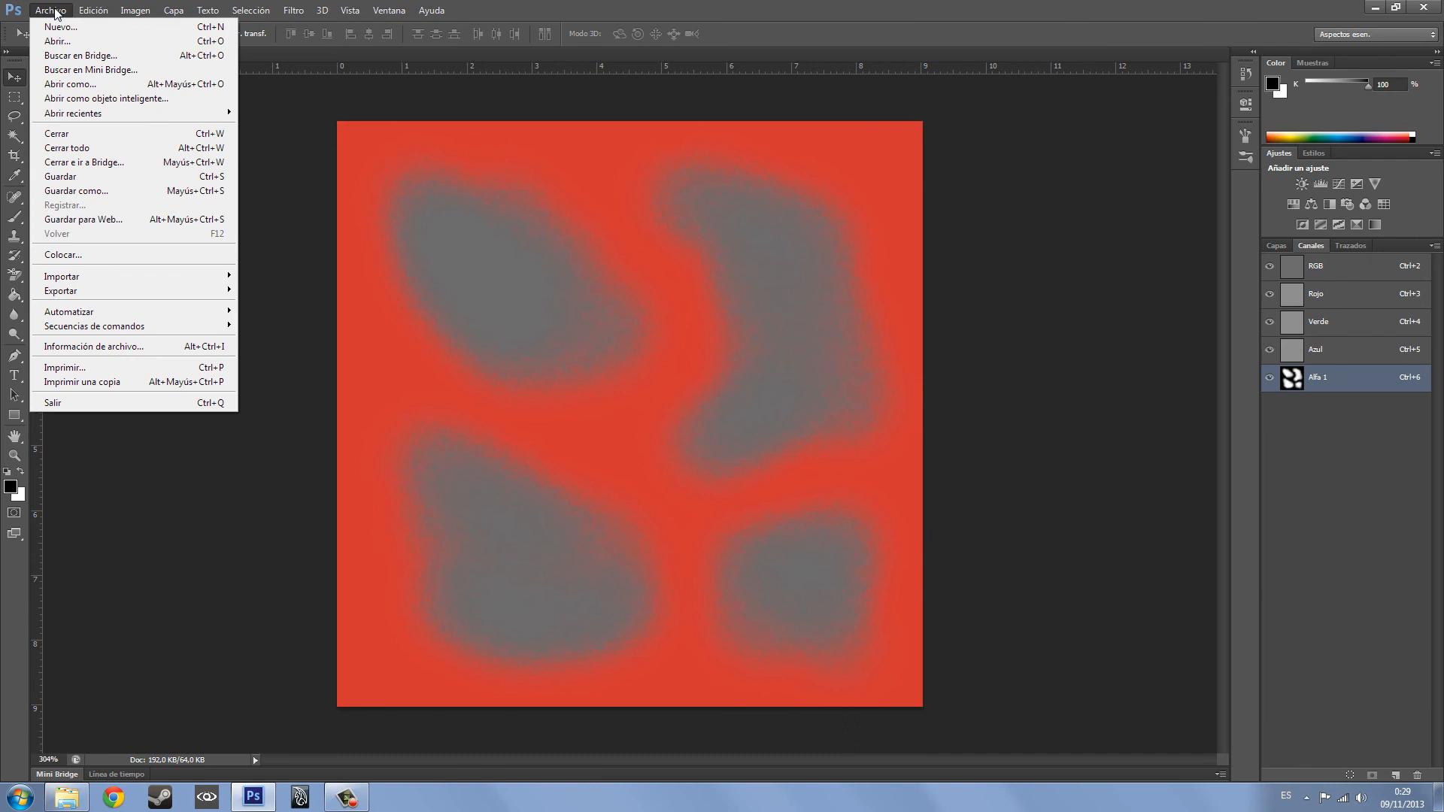
{"action": "left_click", "coordinate": [106, 191]}
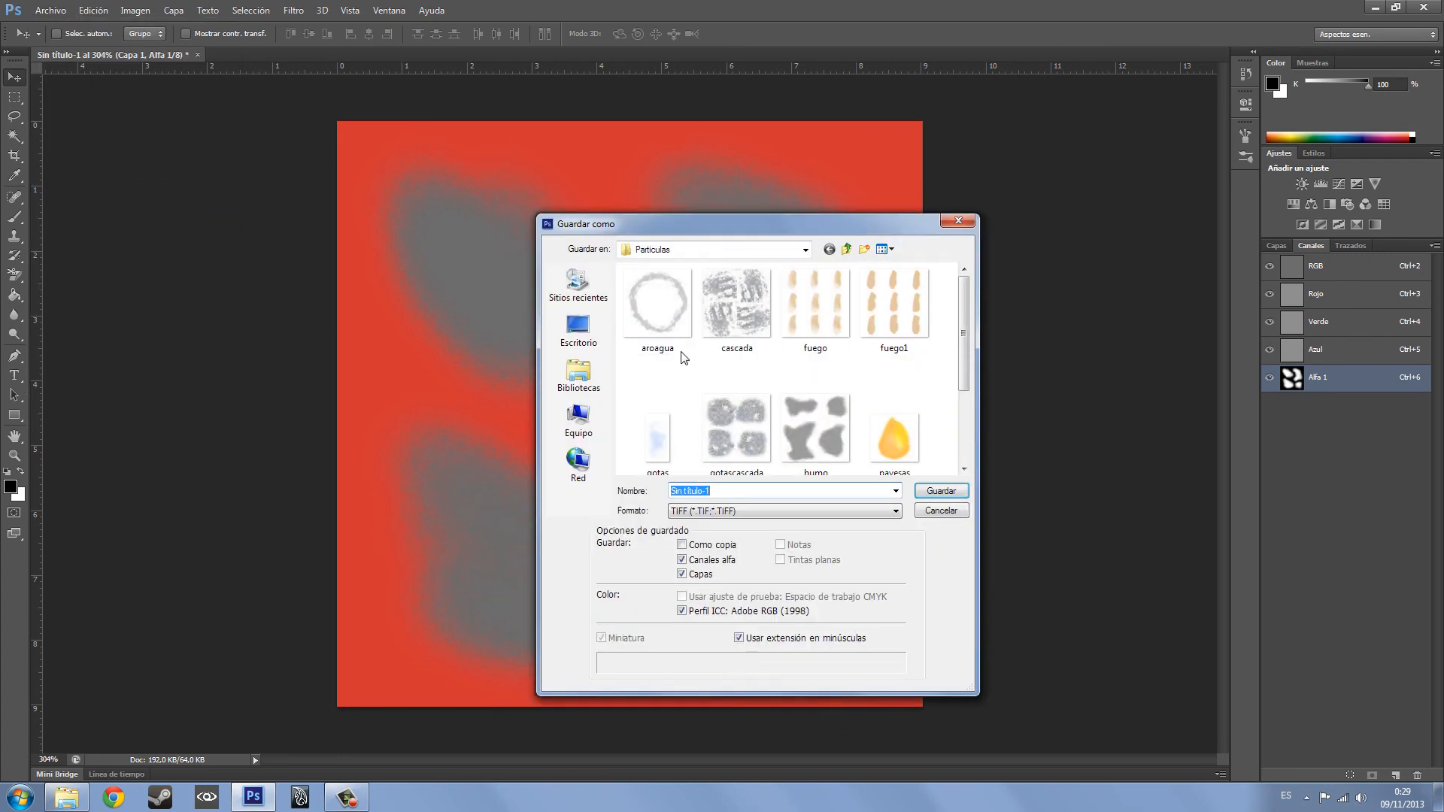
{"action": "left_click", "coordinate": [697, 251]}
{"action": "left_click", "coordinate": [714, 252]}
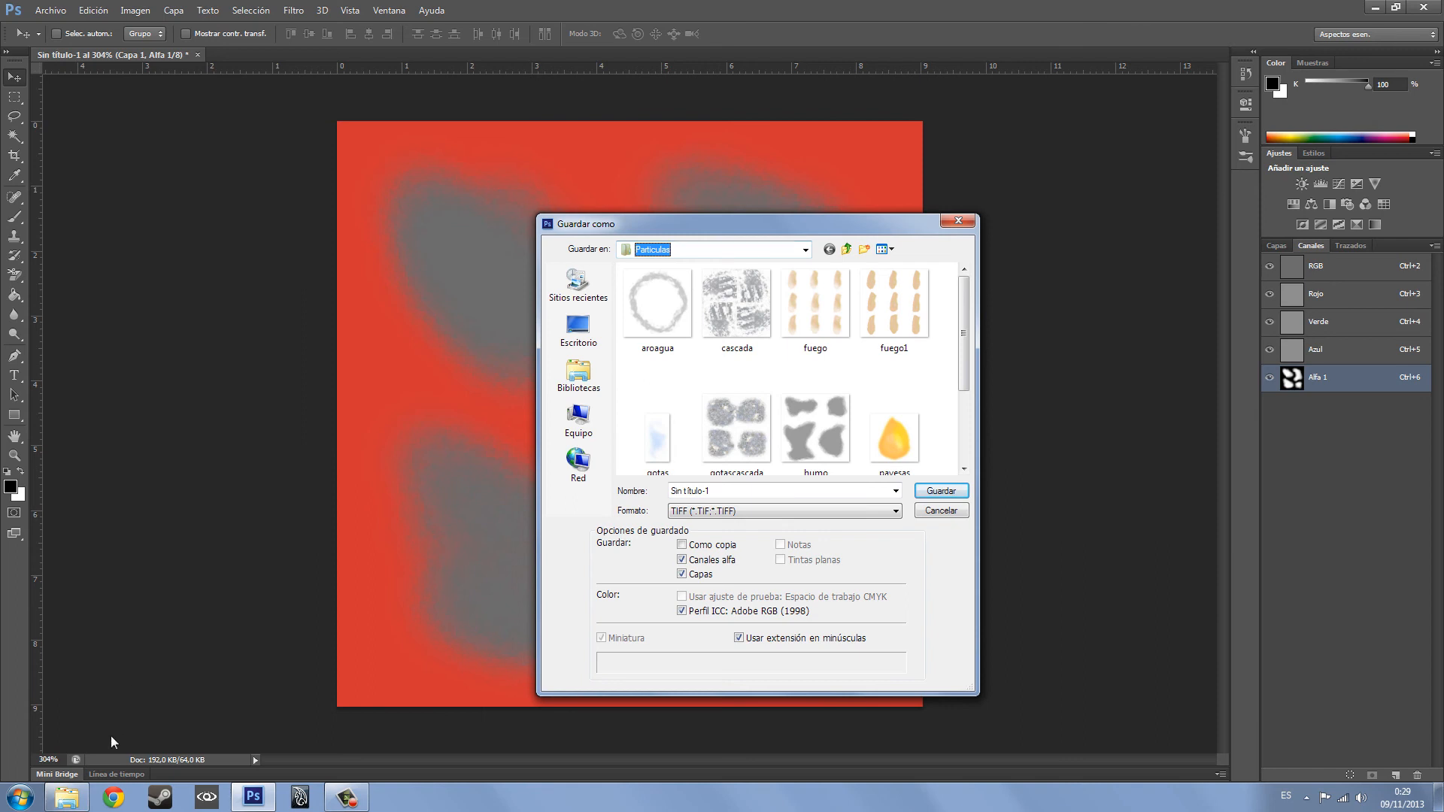
- Check the destination folder D:\Cryengine\GameSDK\Objects\Texturas\Particulas and its existing textures in Windows Explorer, and return to the save dialog
{"action": "left_click", "coordinate": [66, 798]}
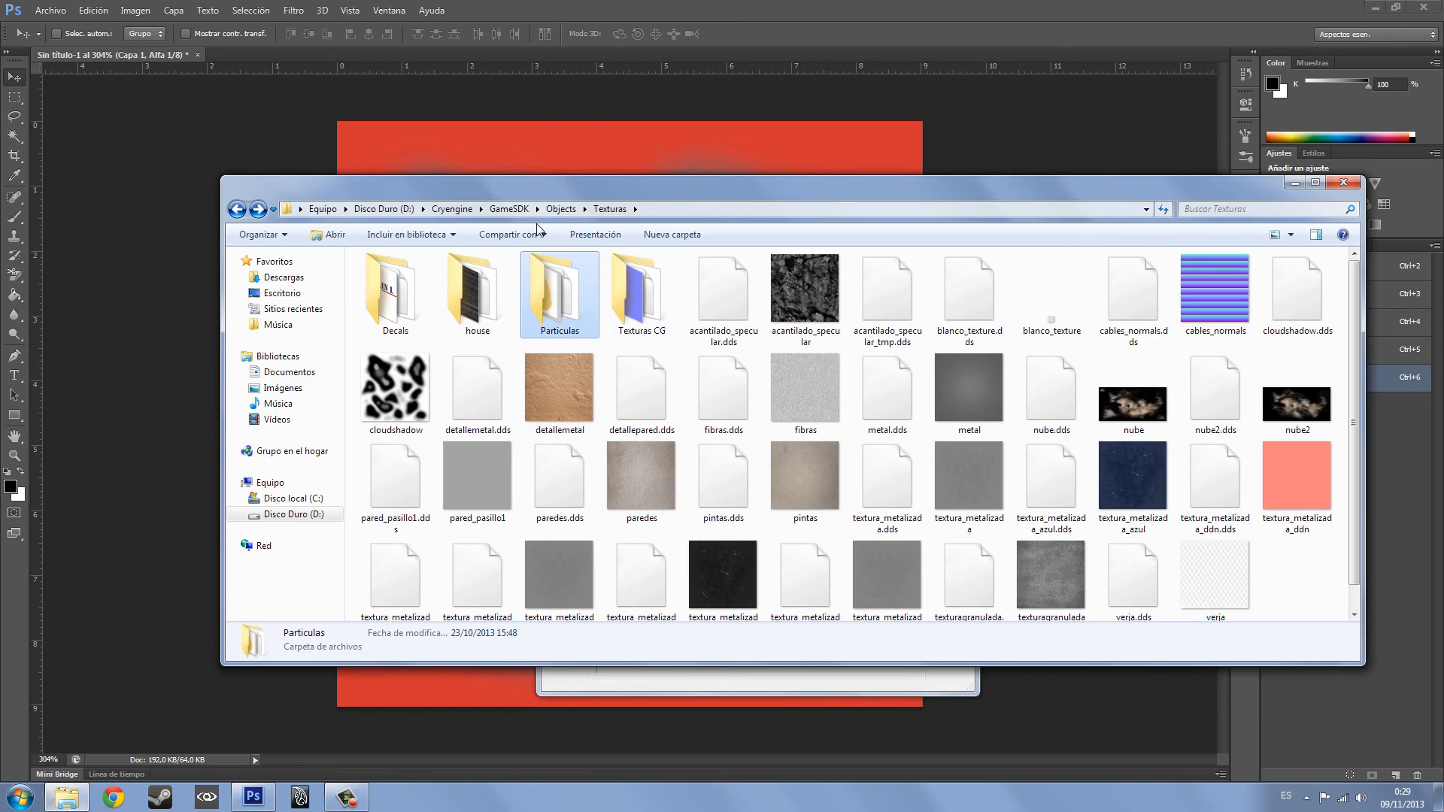
{"action": "left_click", "coordinate": [656, 210]}
{"action": "left_click", "coordinate": [499, 212]}
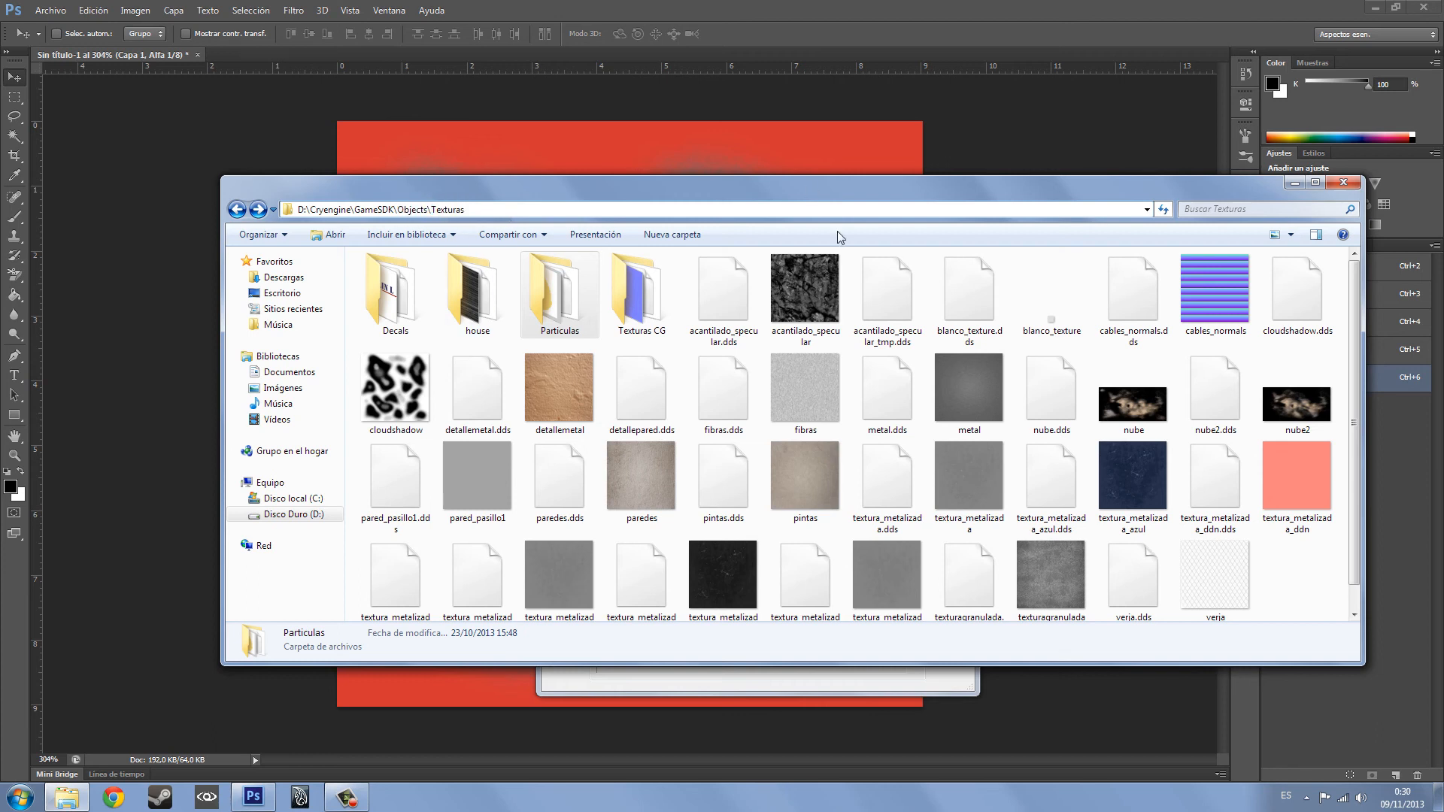
{"action": "double_click", "coordinate": [560, 295]}
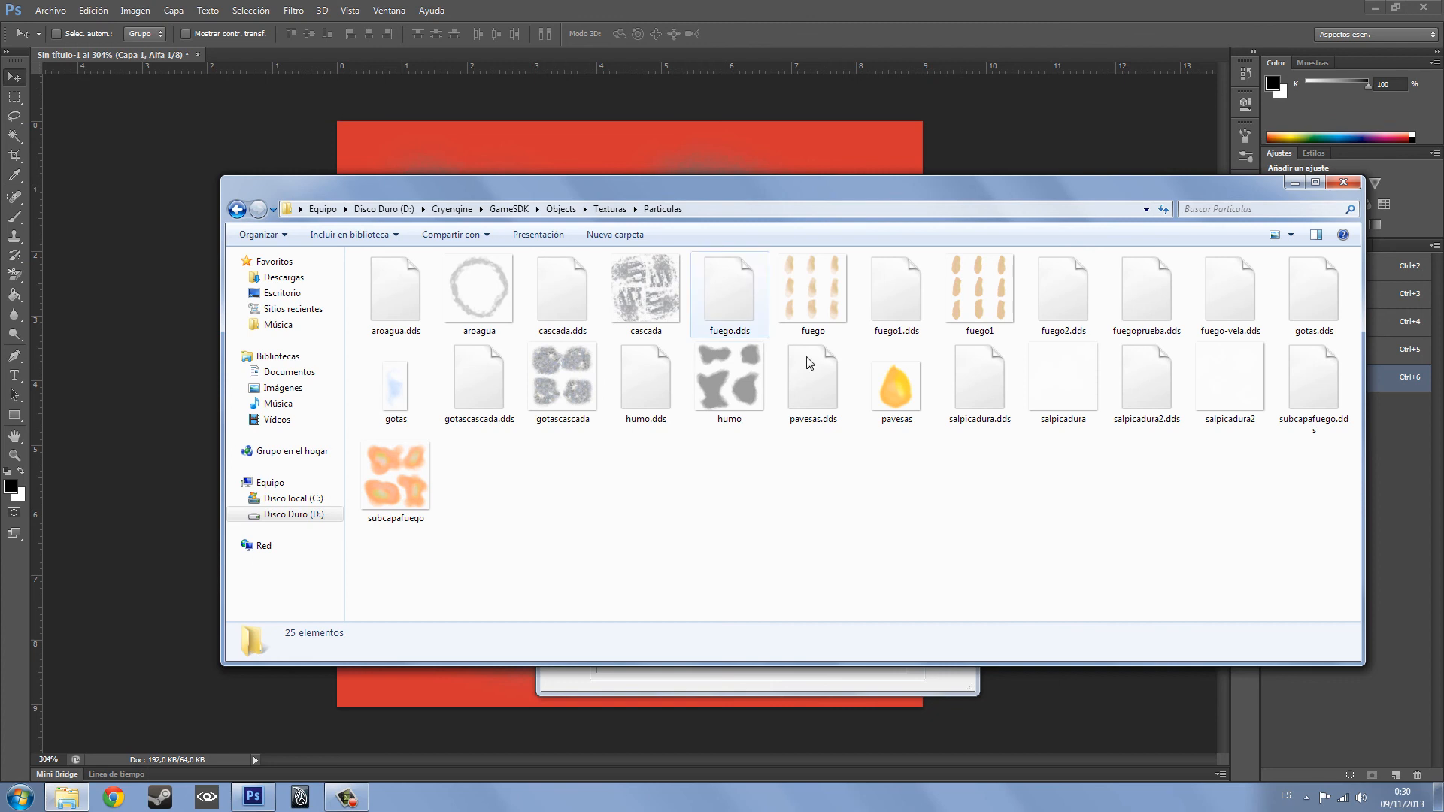
{"action": "left_click", "coordinate": [300, 135]}
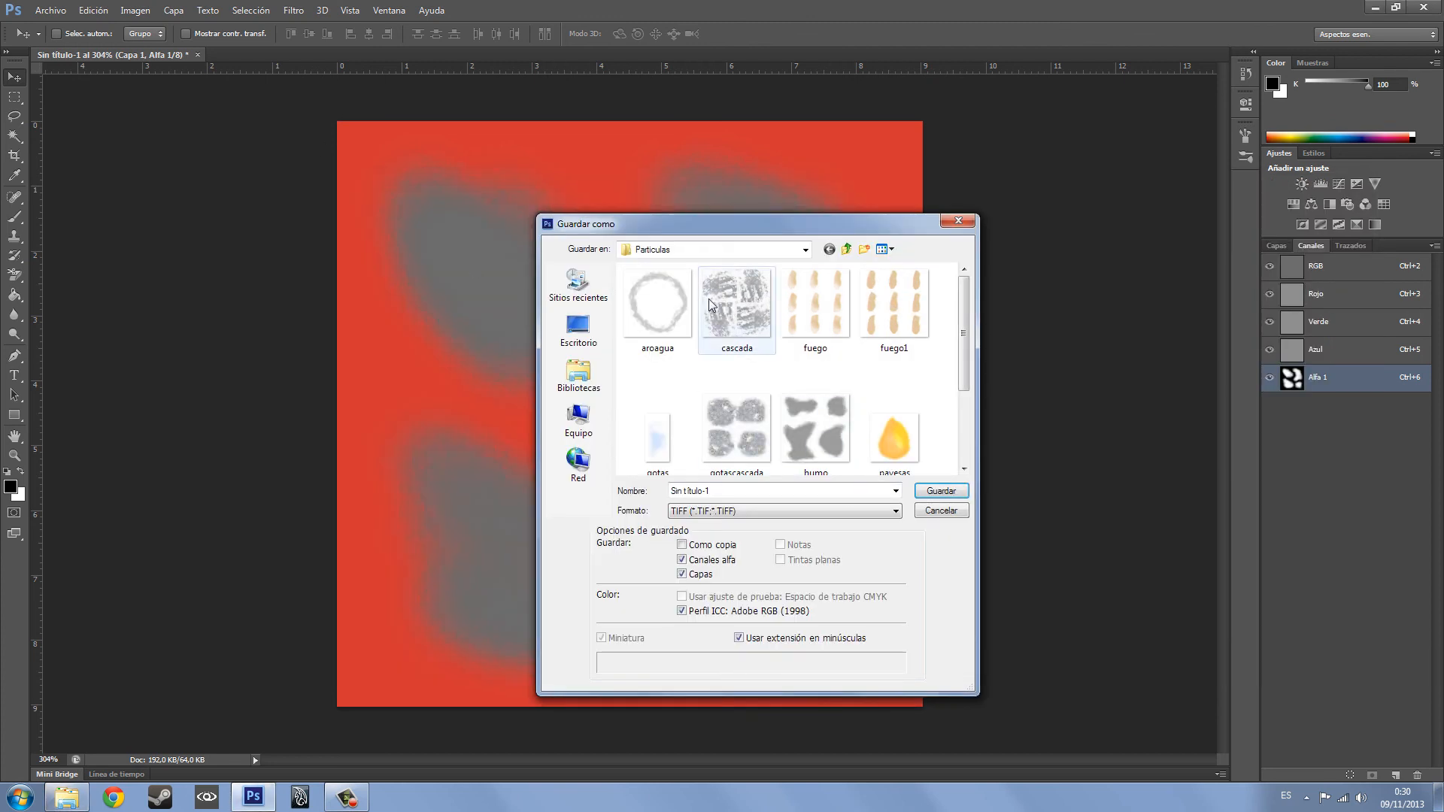
- Save a copy with its alpha channel as humotuto.tif in the CryTIFPlugin format in the Particulas folder
{"action": "left_click", "coordinate": [720, 511]}
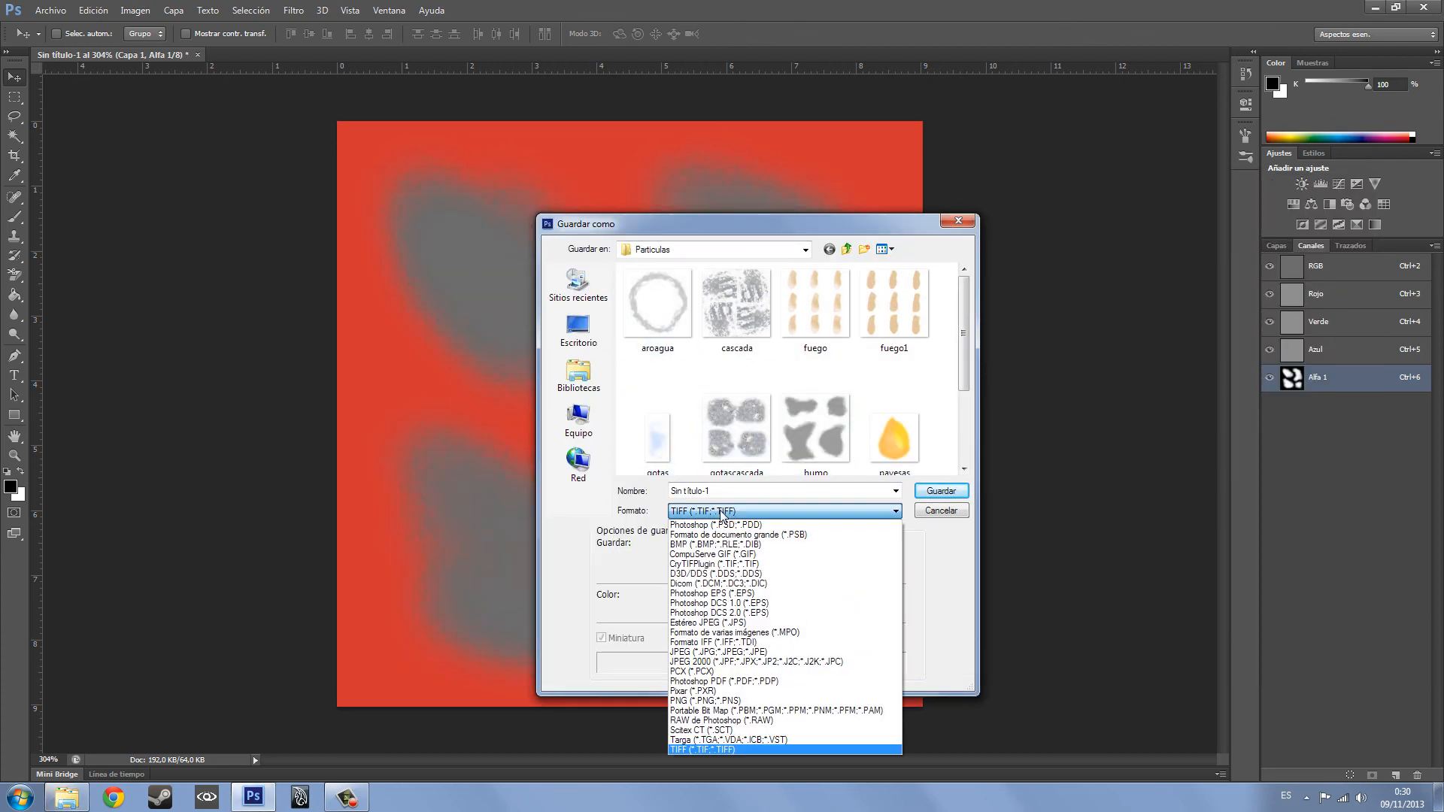
{"action": "left_click", "coordinate": [729, 564]}
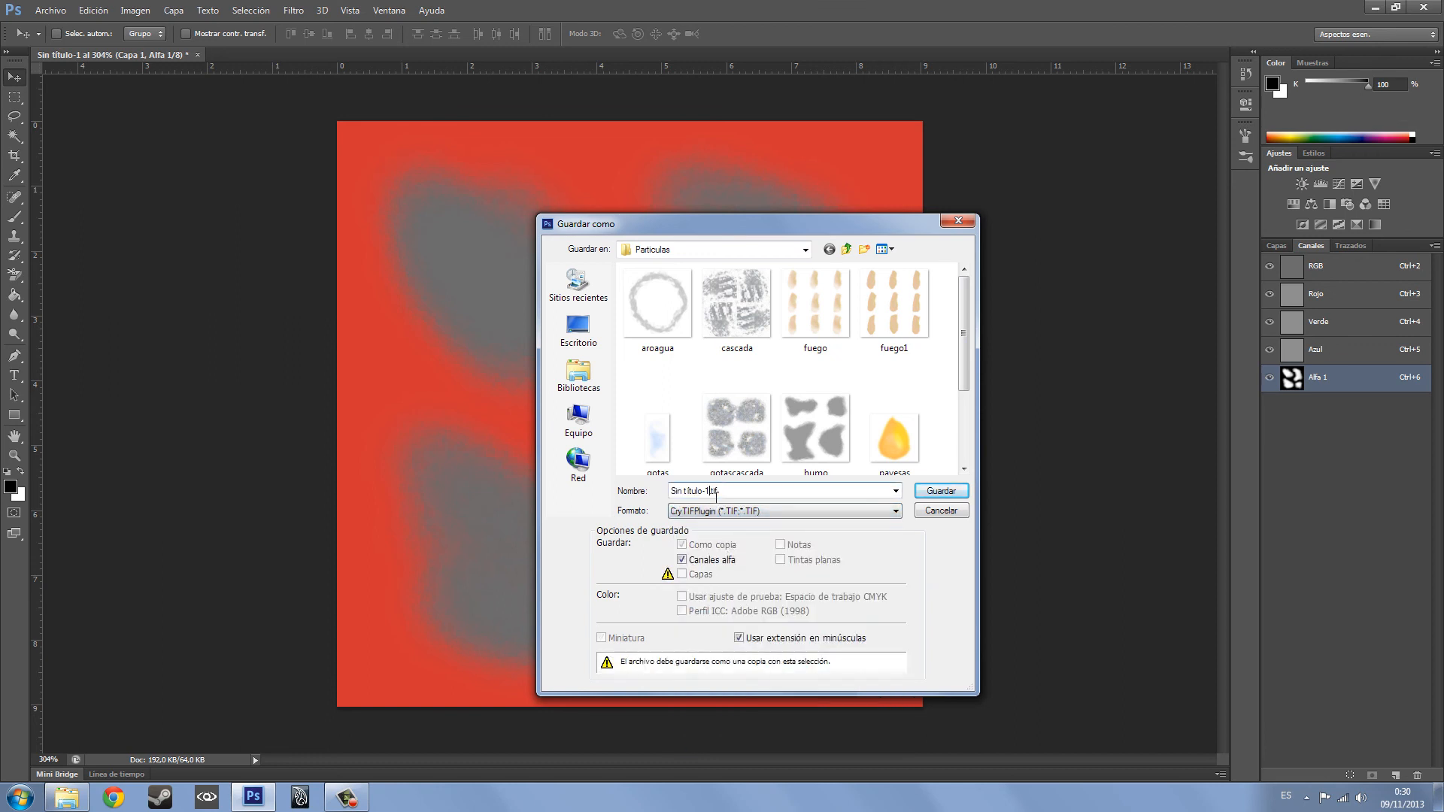
{"action": "left_click_drag", "start_coordinate": [714, 492], "coordinate": [668, 492]}
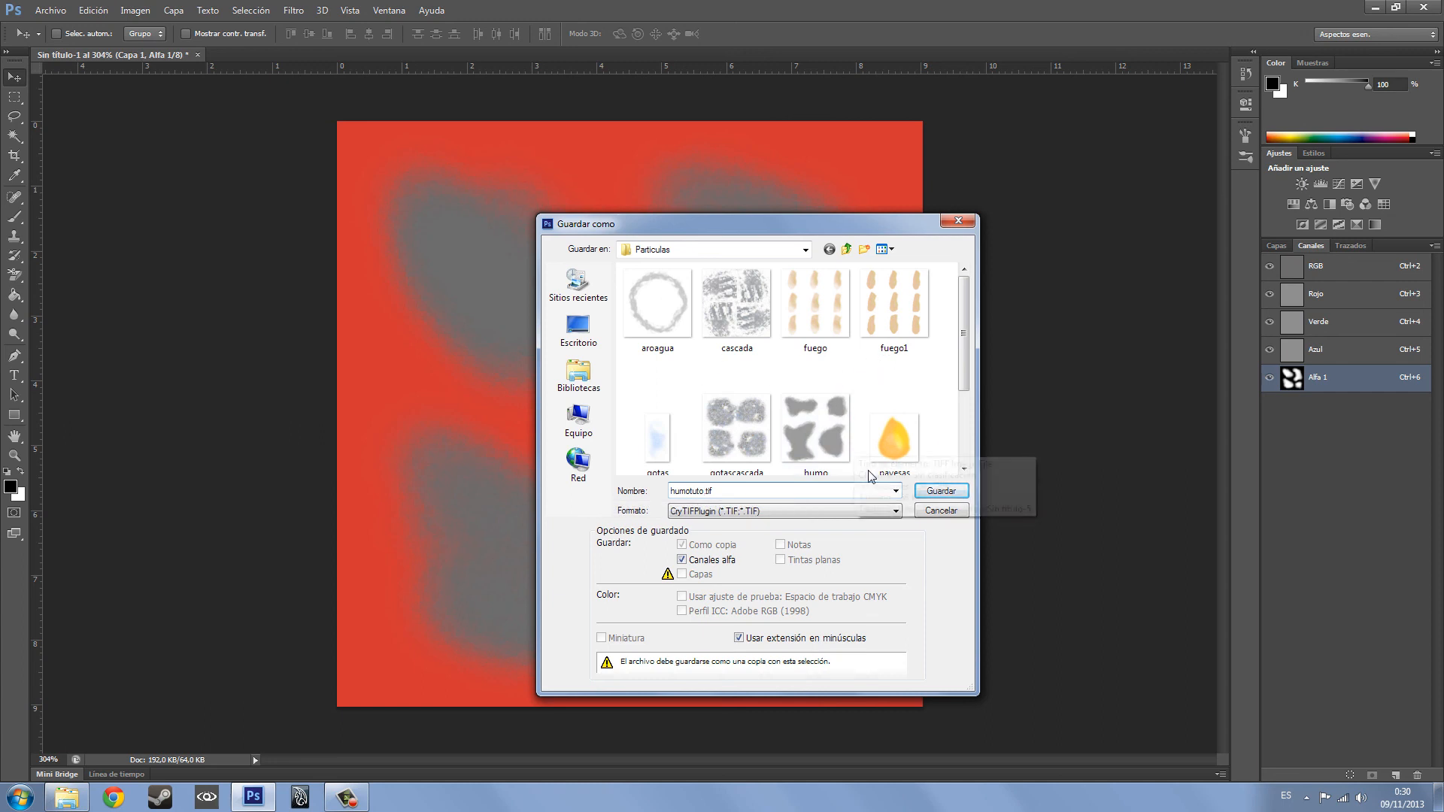
{"action": "left_click", "coordinate": [941, 491]}
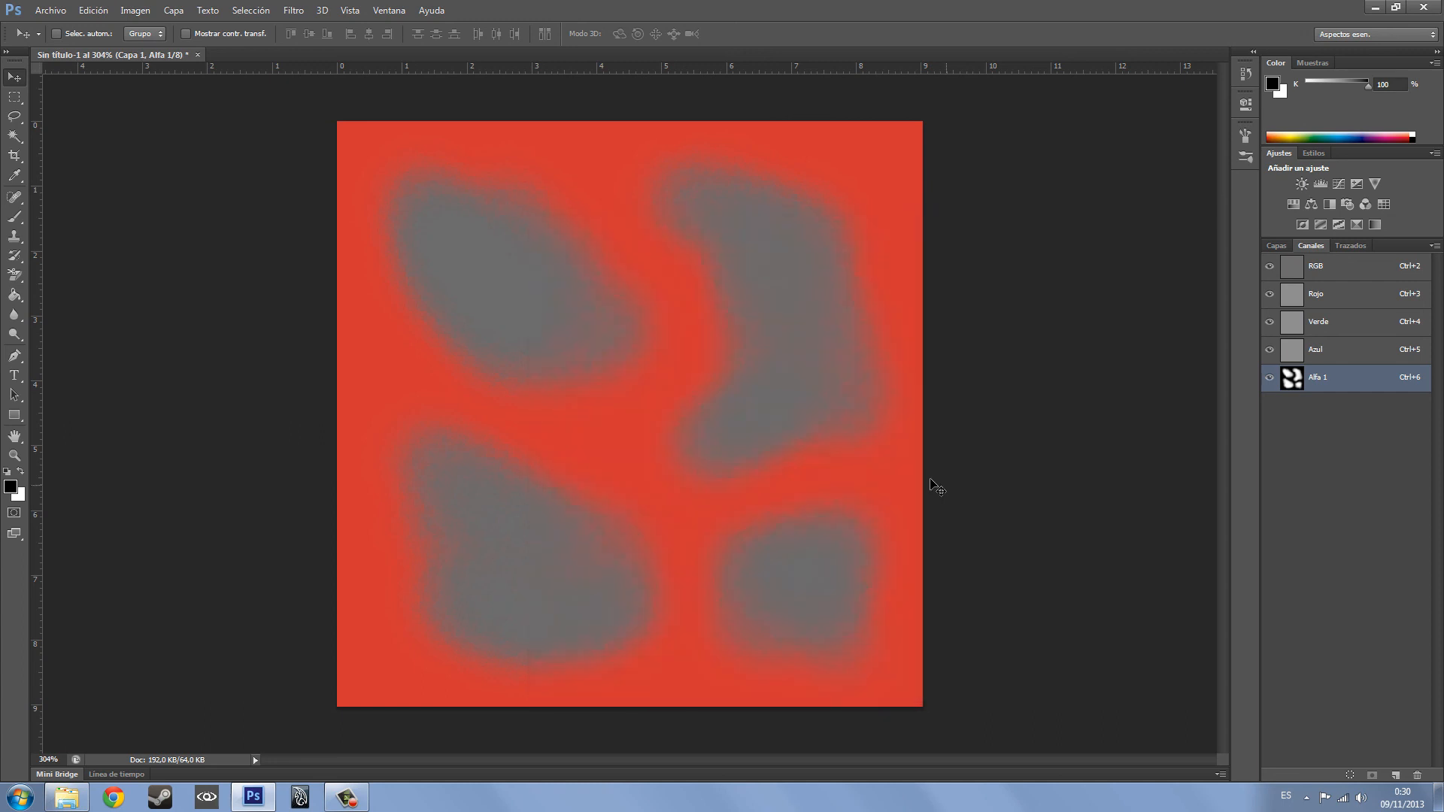
- Assign the ParticleDiffuse preset to humotuto.tif, generate its output and accept the export settings
{"action": "left_click", "coordinate": [734, 479]}
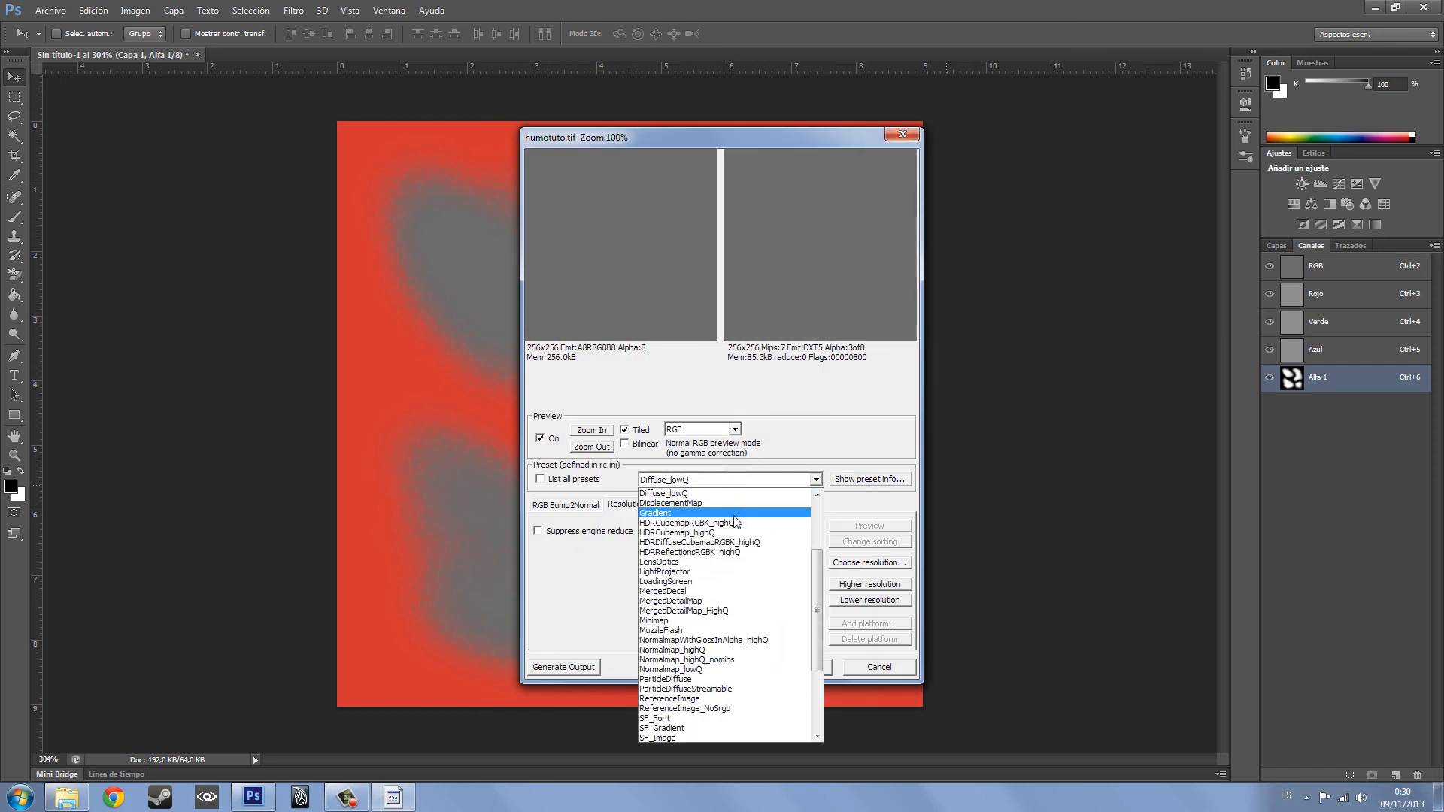
{"action": "left_click_drag", "start_coordinate": [818, 582], "coordinate": [820, 640]}
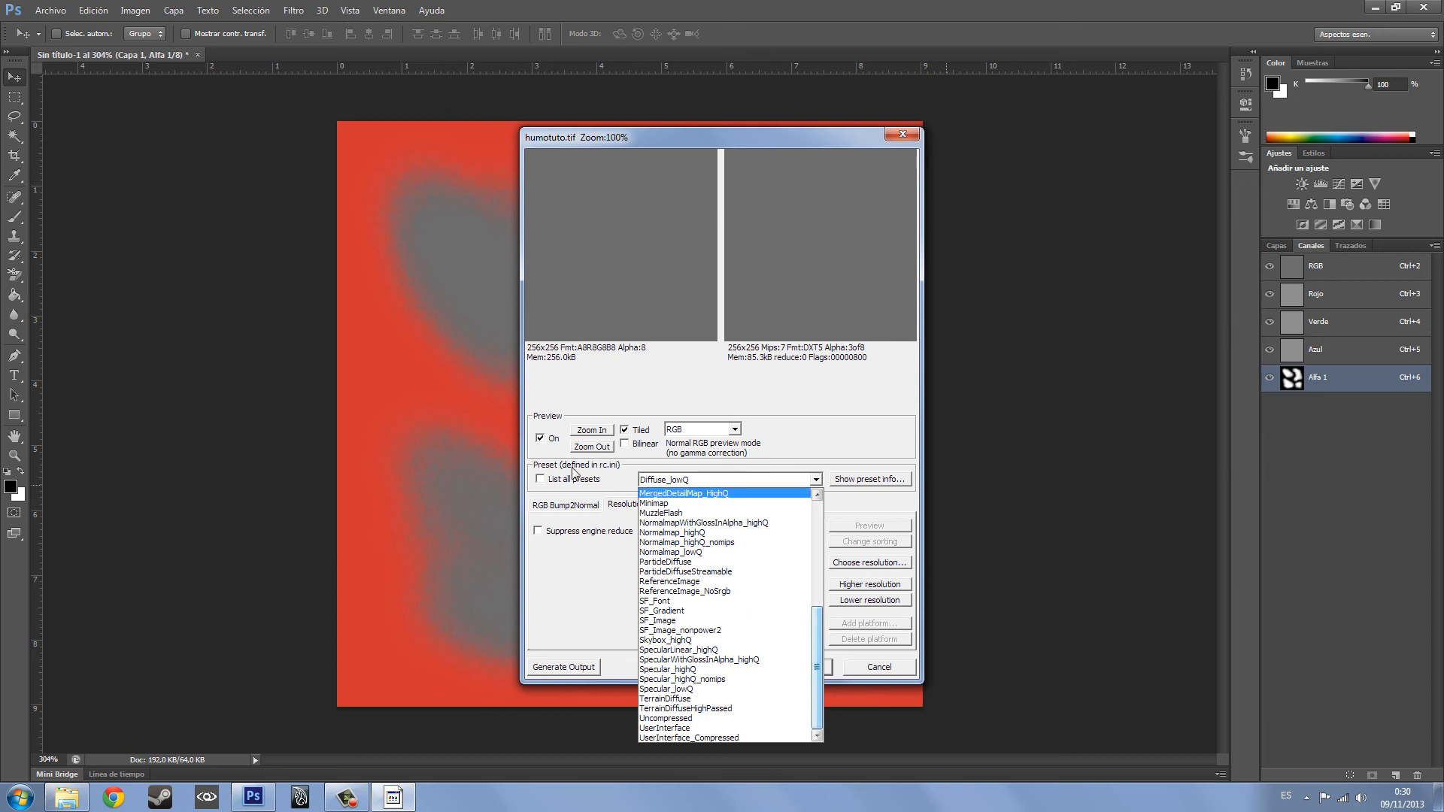
{"action": "scroll", "coordinate": [797, 619], "scroll_direction": "up", "scroll_amount": 7}
{"action": "scroll", "coordinate": [774, 683], "scroll_direction": "down", "scroll_amount": 7}
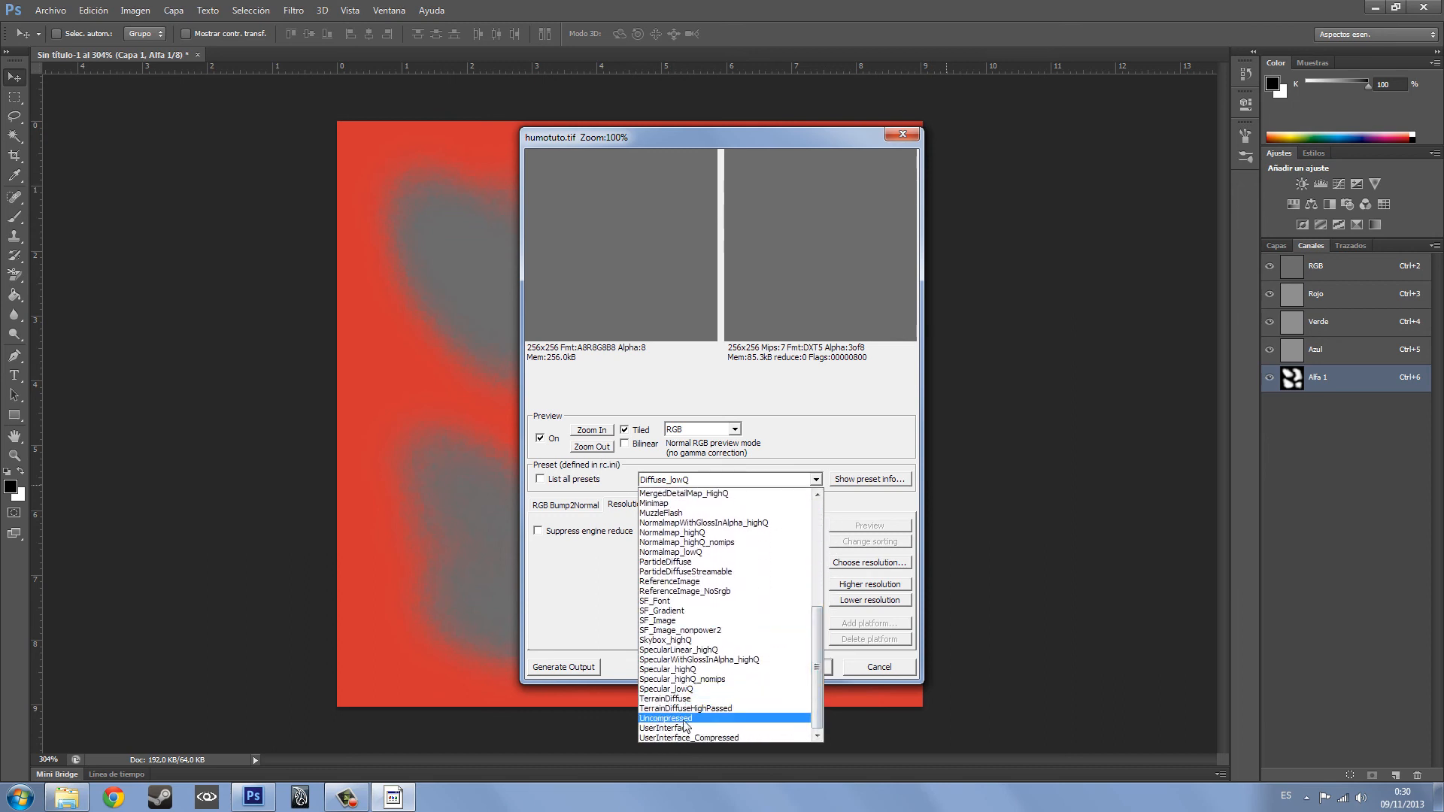
{"action": "left_click", "coordinate": [687, 562]}
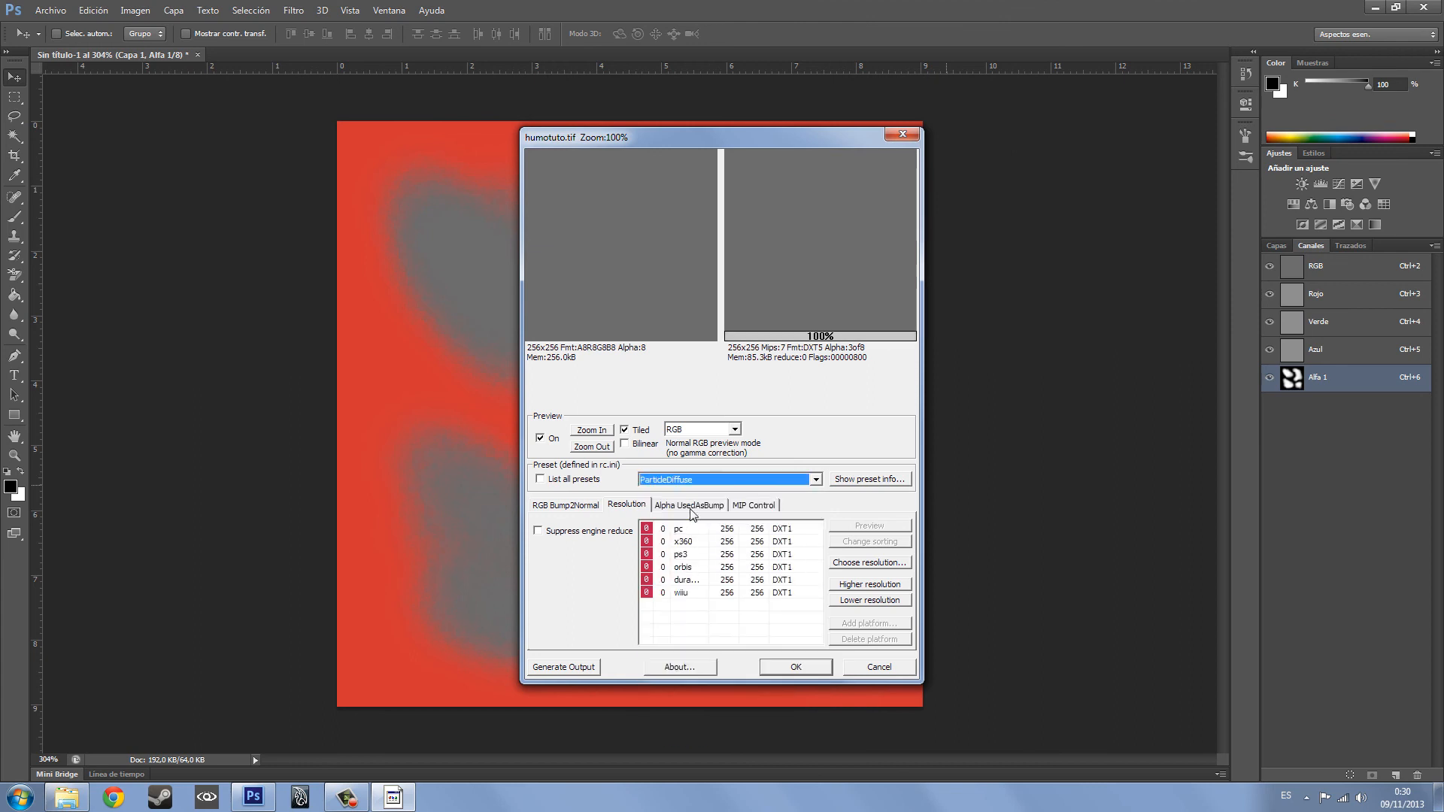
{"action": "left_click", "coordinate": [571, 668]}
{"action": "left_click", "coordinate": [809, 671]}
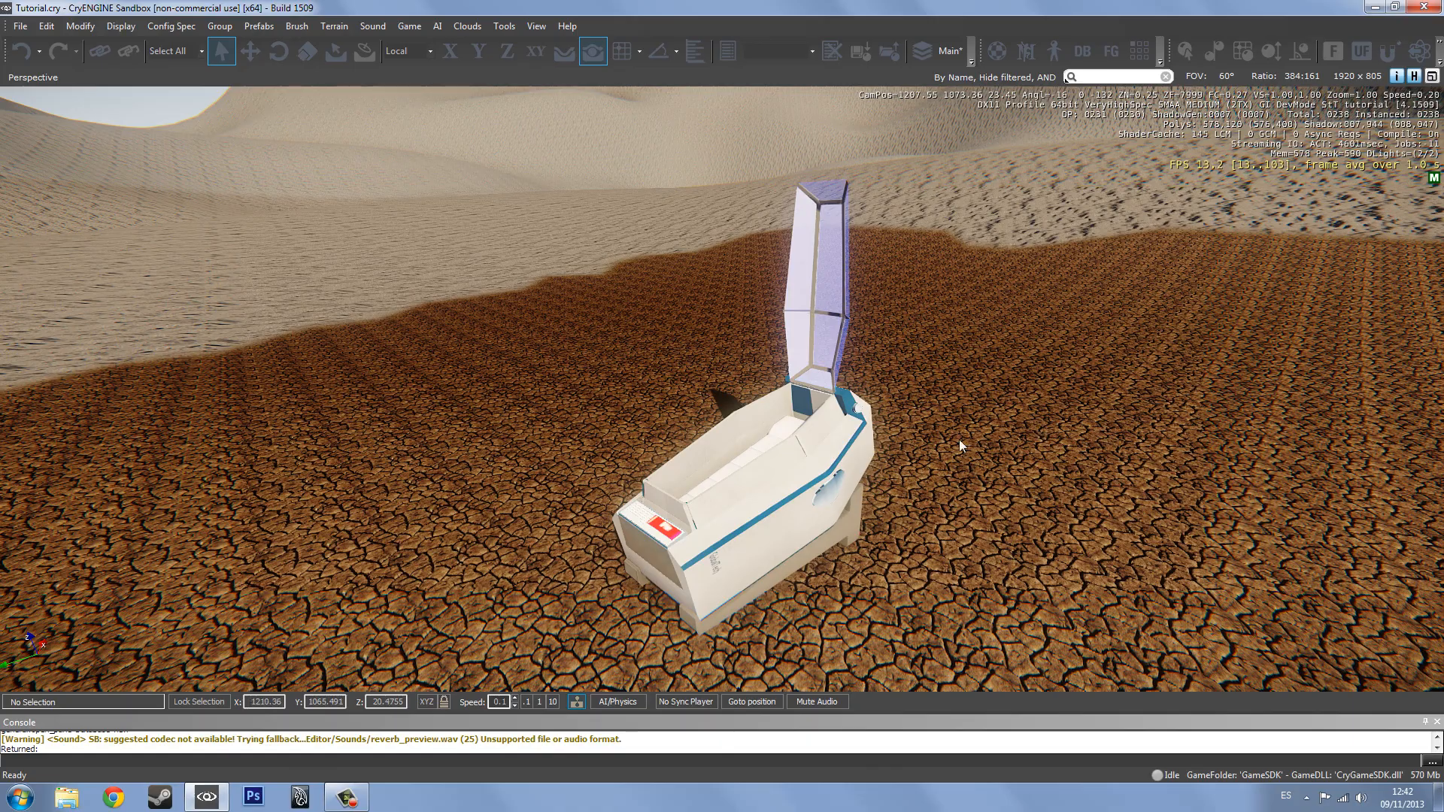
- In CryENGINE Sandbox, open the DataBase View over the Tutorial level
{"action": "right_click_drag", "start_coordinate": [960, 440], "coordinate": [1014, 421]}
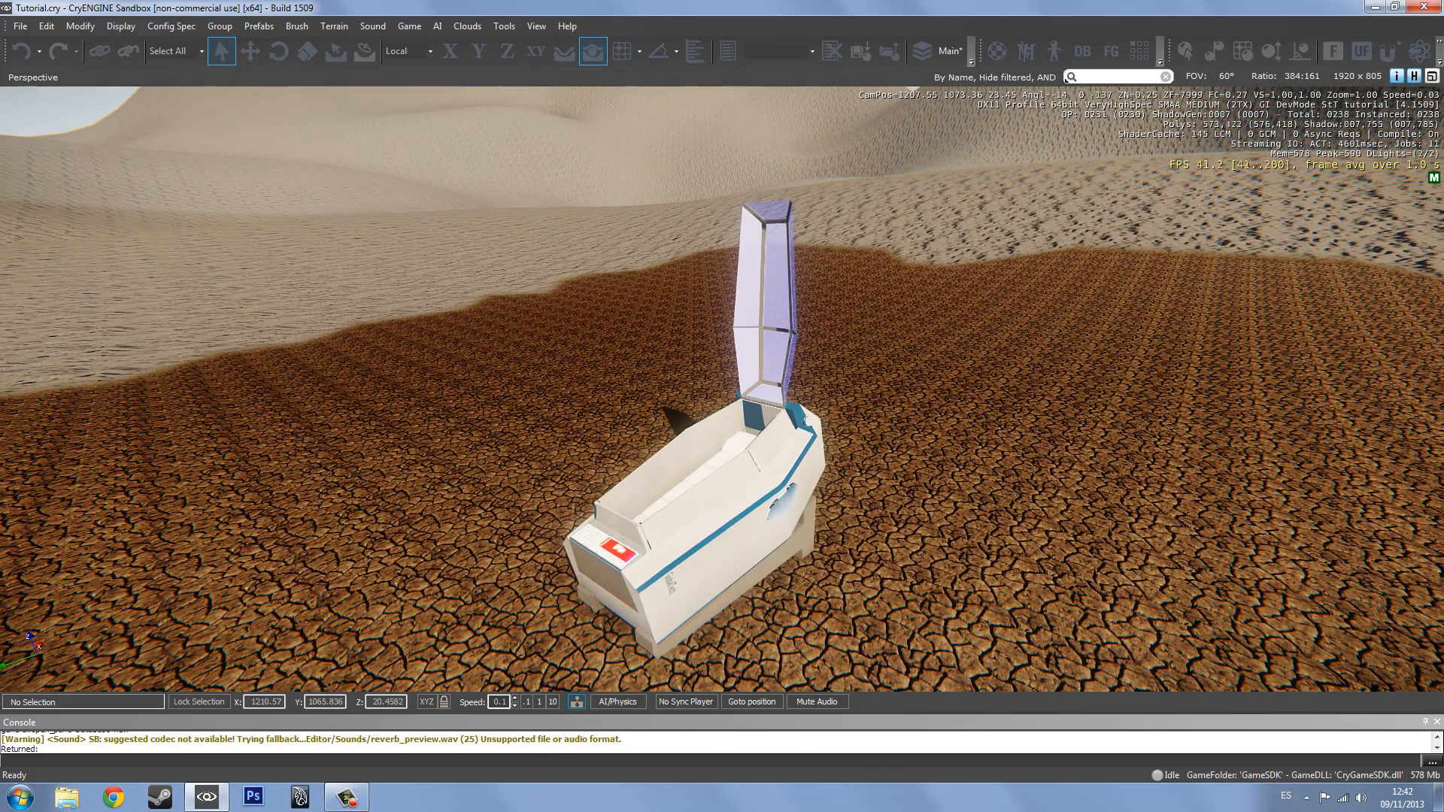
{"action": "right_click_drag", "start_coordinate": [361, 367], "coordinate": [457, 419]}
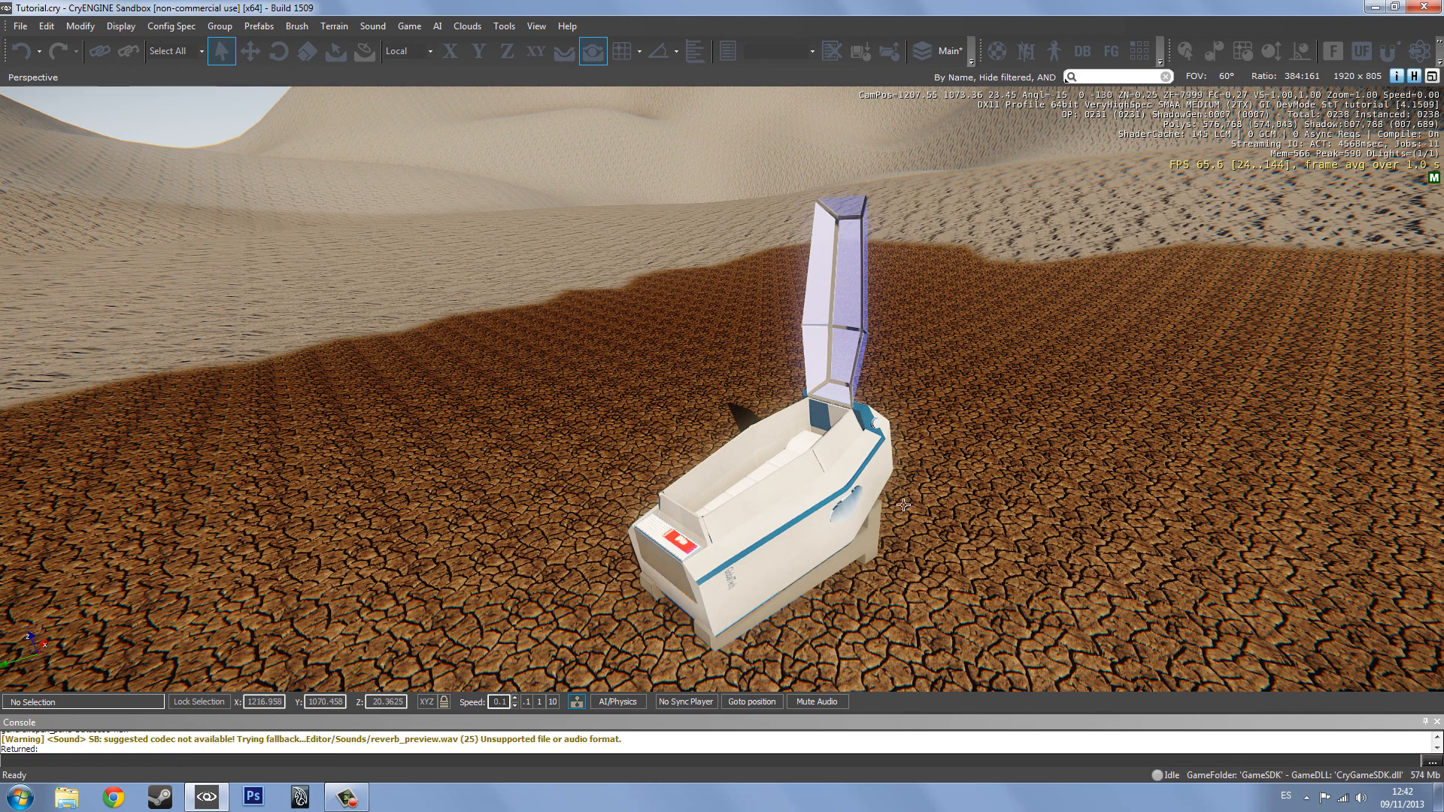
{"action": "left_click", "coordinate": [528, 28]}
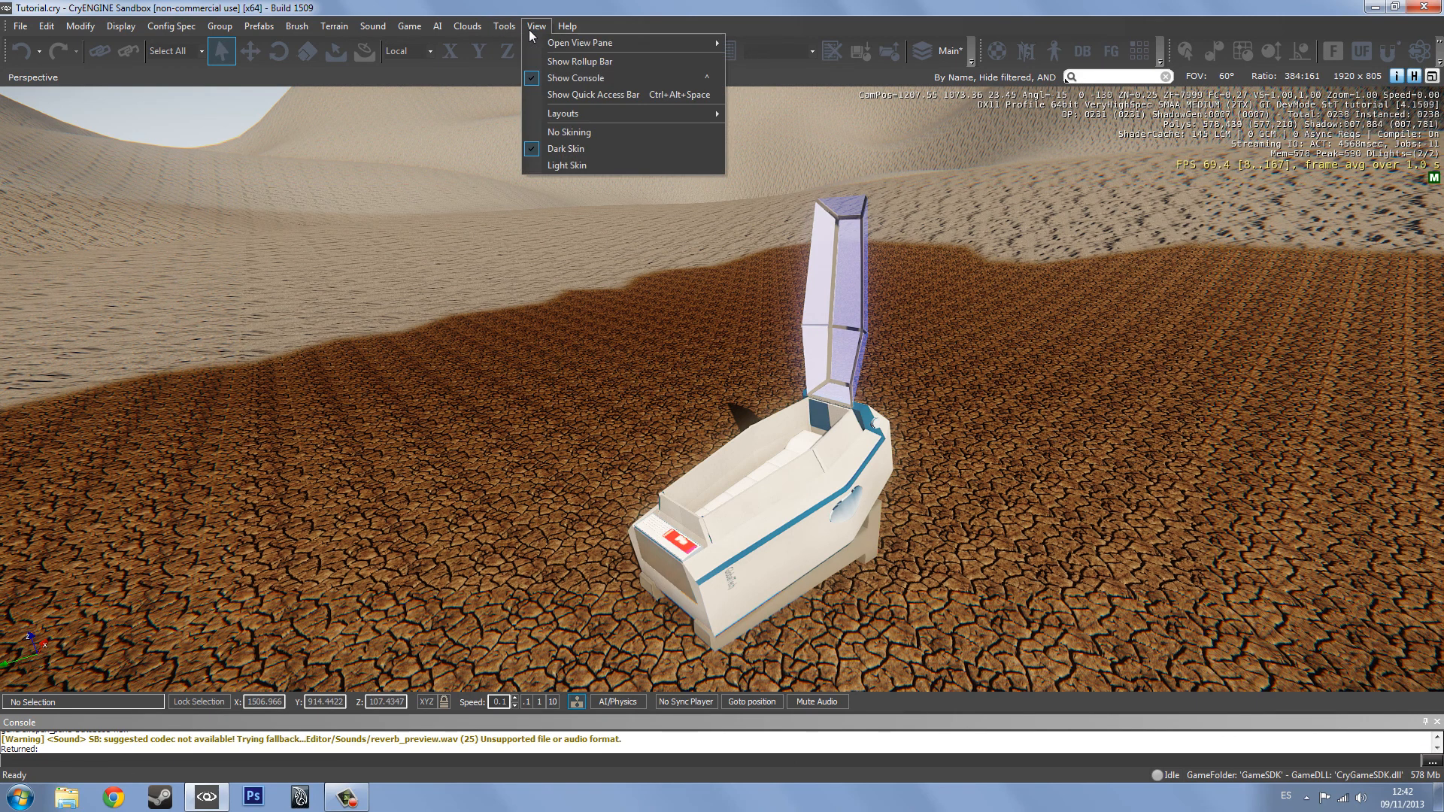
{"action": "mouse_move", "coordinate": [568, 43]}
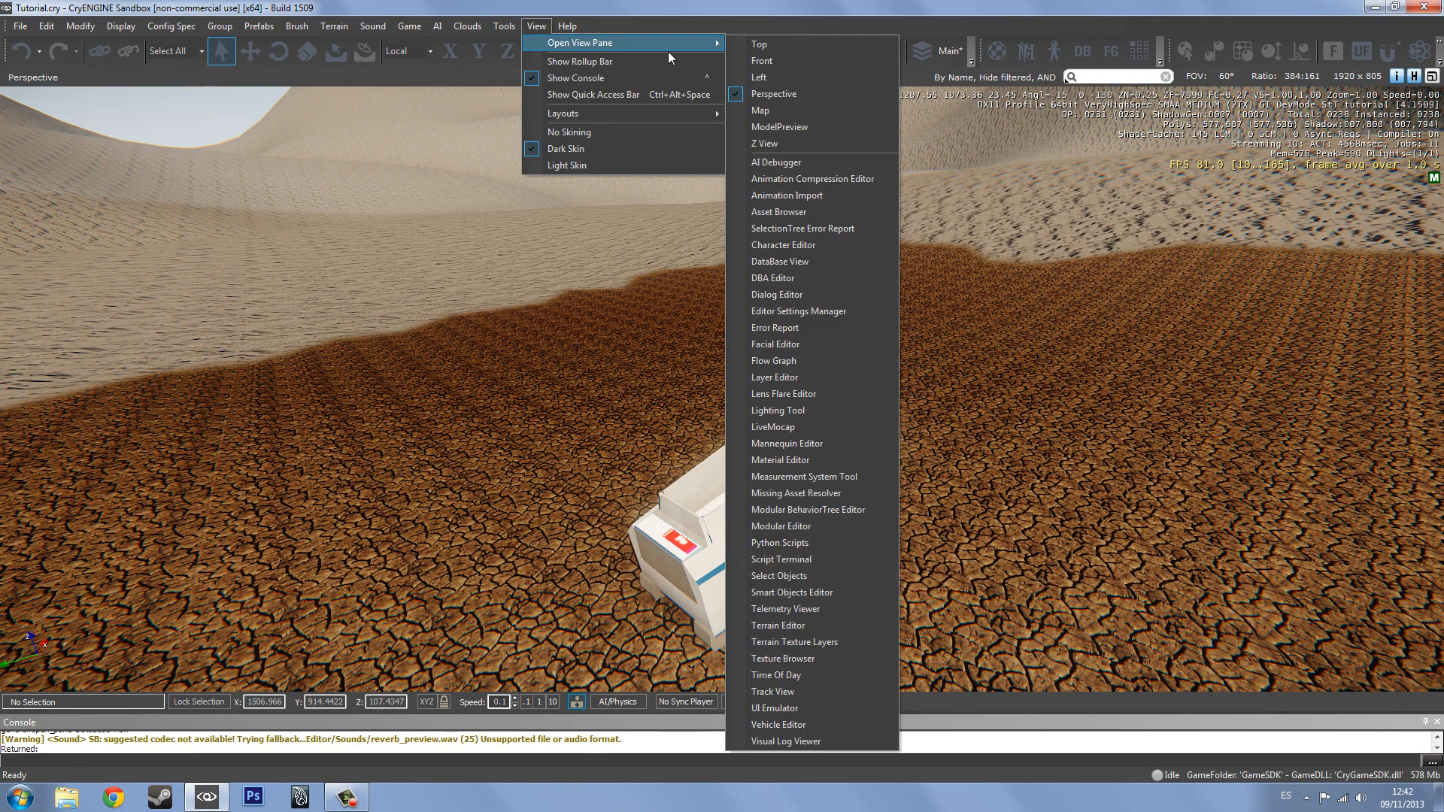
{"action": "left_click", "coordinate": [793, 260]}
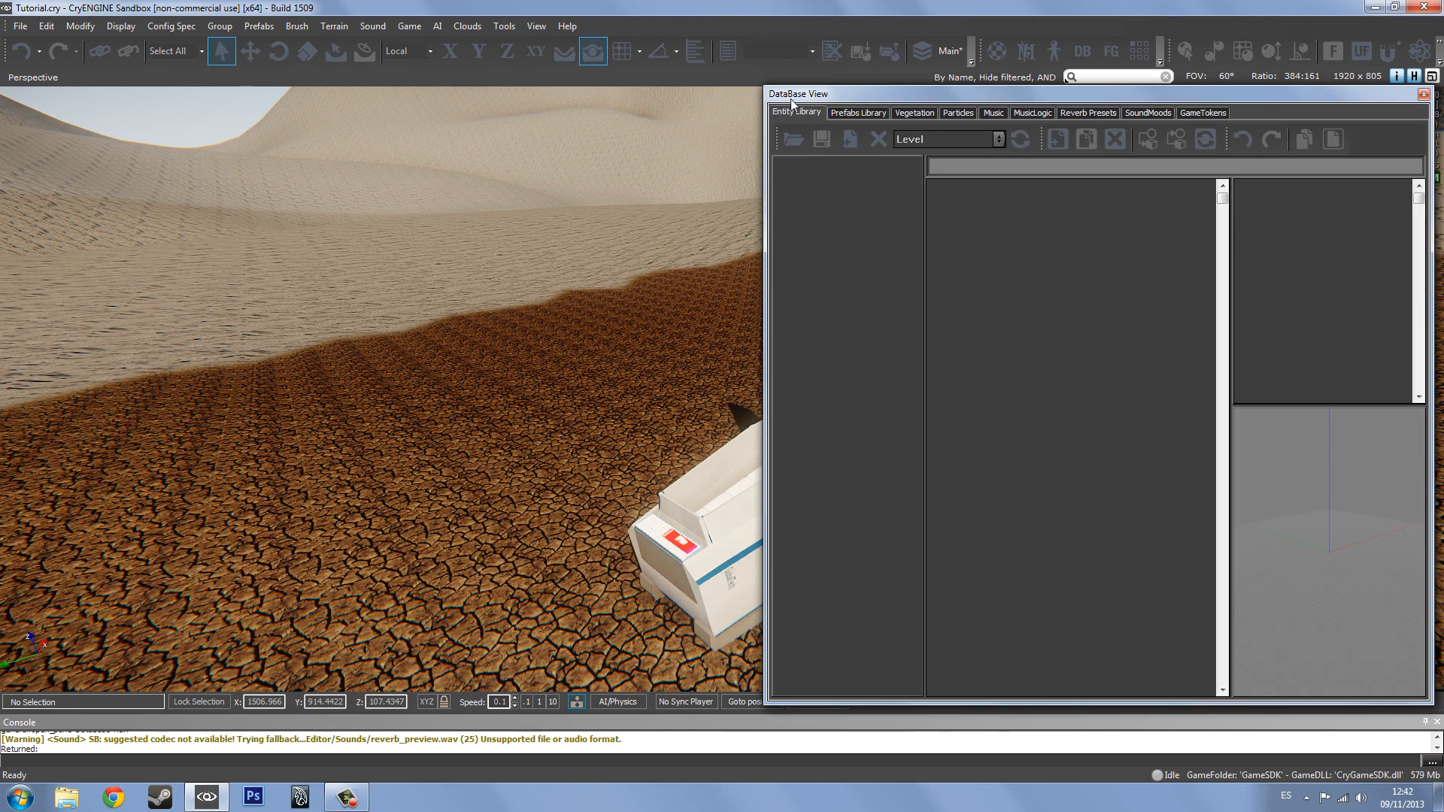
{"action": "left_click", "coordinate": [1424, 94]}
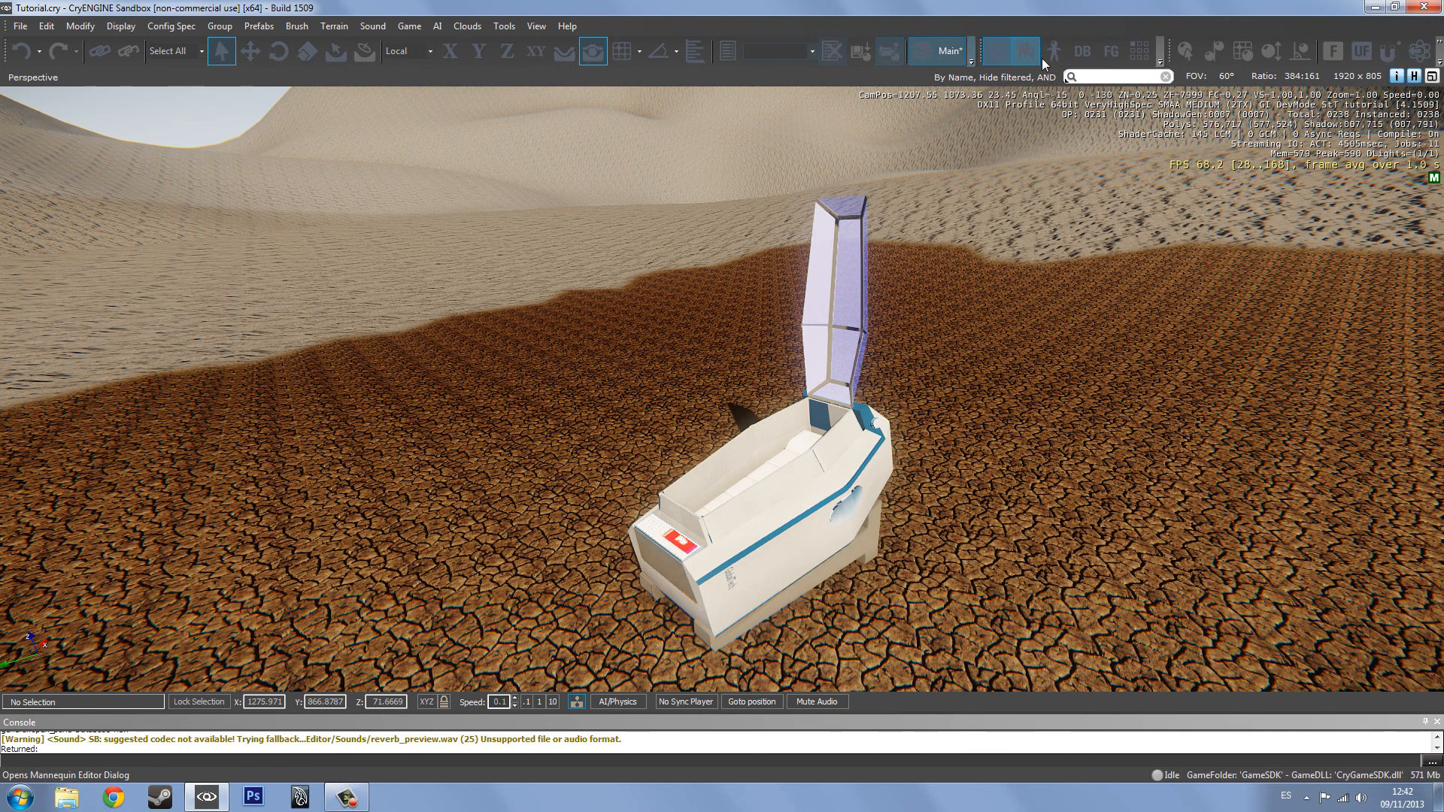
{"action": "left_click", "coordinate": [1085, 51]}
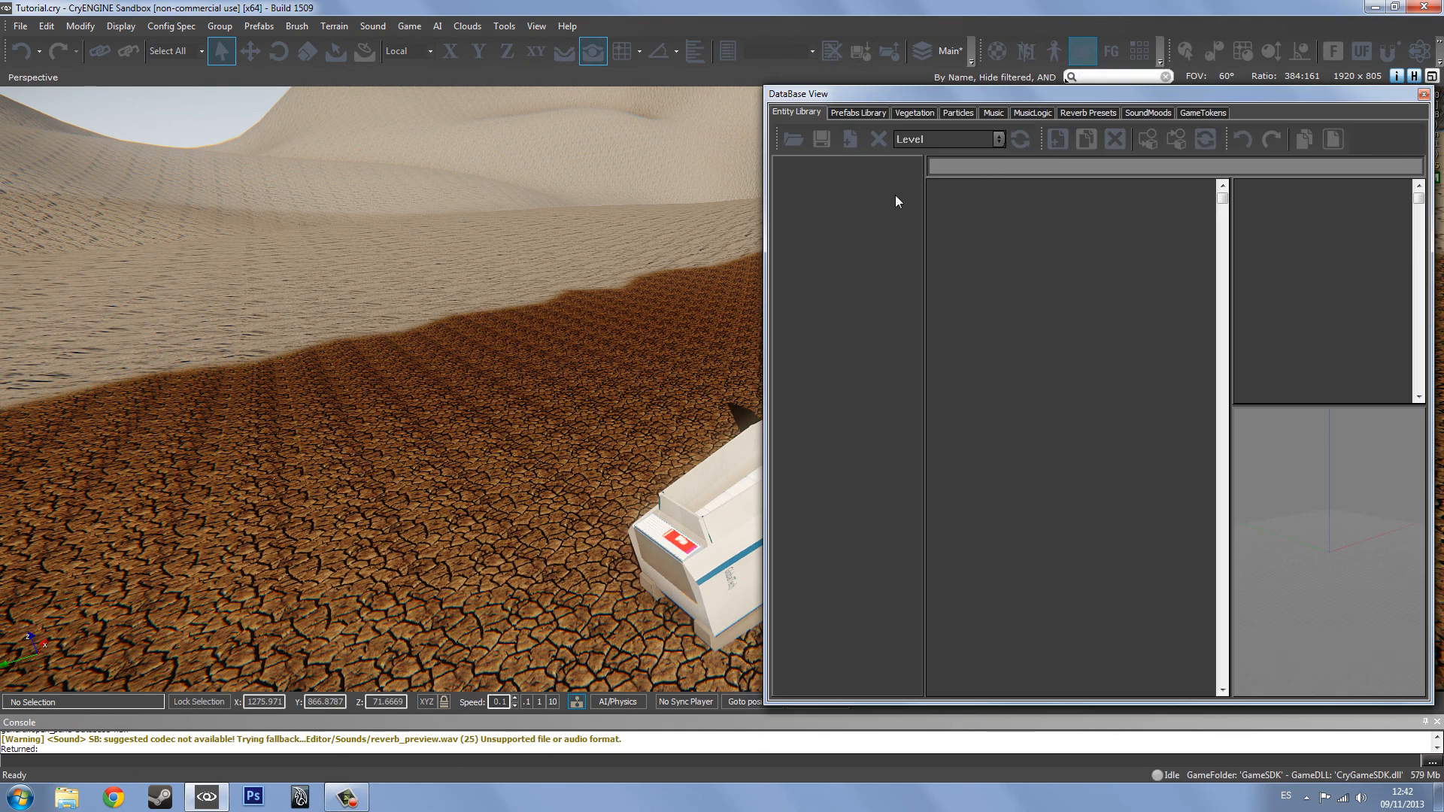
- Look through the DataBase View's libraries, from Prefabs Library to GameTokens and back to Entity Library
{"action": "left_click", "coordinate": [852, 113]}
{"action": "left_click", "coordinate": [960, 115]}
{"action": "left_click", "coordinate": [993, 112]}
{"action": "left_click", "coordinate": [1030, 112]}
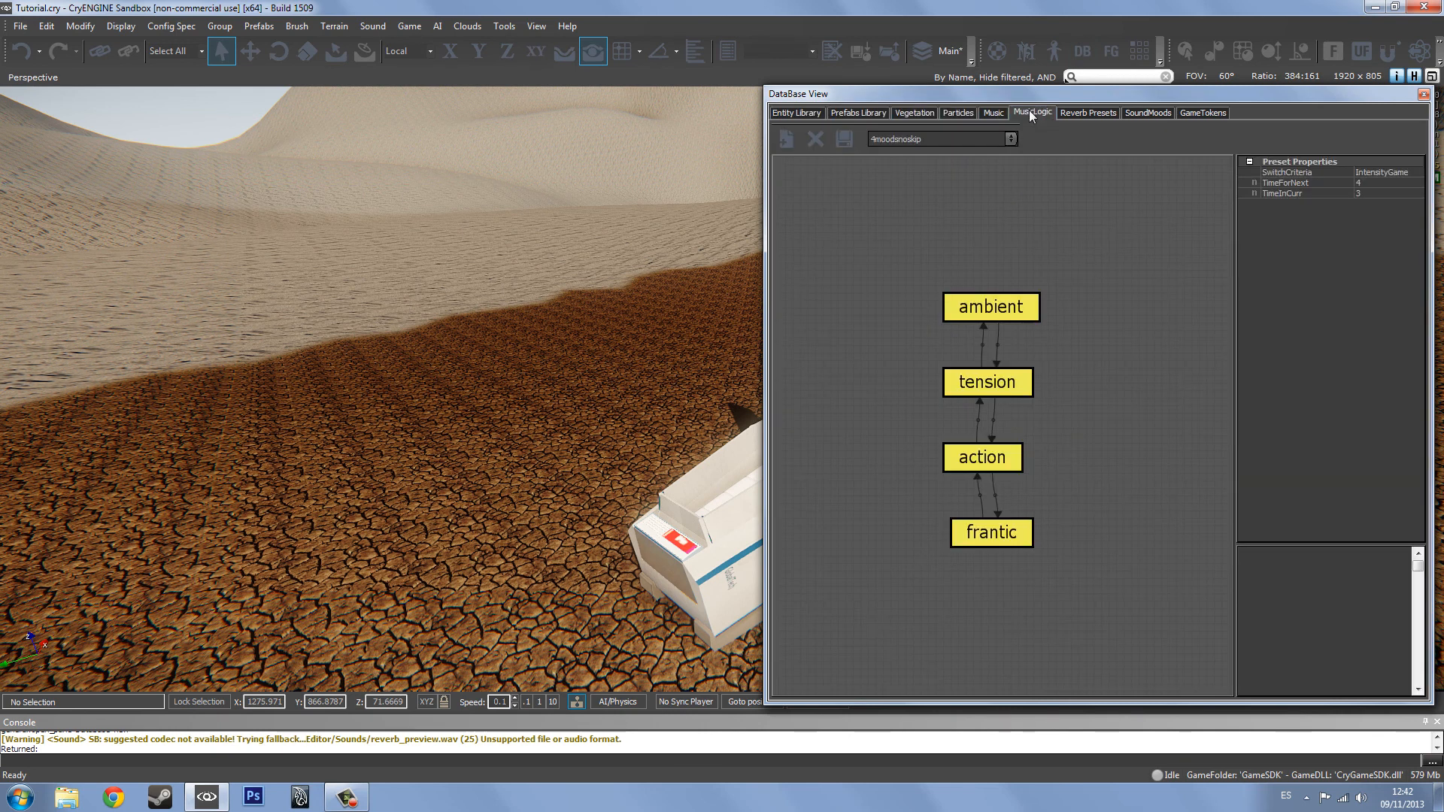
{"action": "left_click", "coordinate": [1083, 112]}
{"action": "left_click", "coordinate": [1146, 112]}
{"action": "left_click", "coordinate": [1192, 112]}
{"action": "left_click", "coordinate": [1156, 112]}
{"action": "left_click", "coordinate": [1074, 115]}
{"action": "left_click", "coordinate": [1029, 113]}
{"action": "left_click", "coordinate": [987, 113]}
{"action": "left_click", "coordinate": [954, 113]}
{"action": "left_click", "coordinate": [909, 112]}
{"action": "left_click", "coordinate": [850, 113]}
{"action": "left_click", "coordinate": [785, 111]}
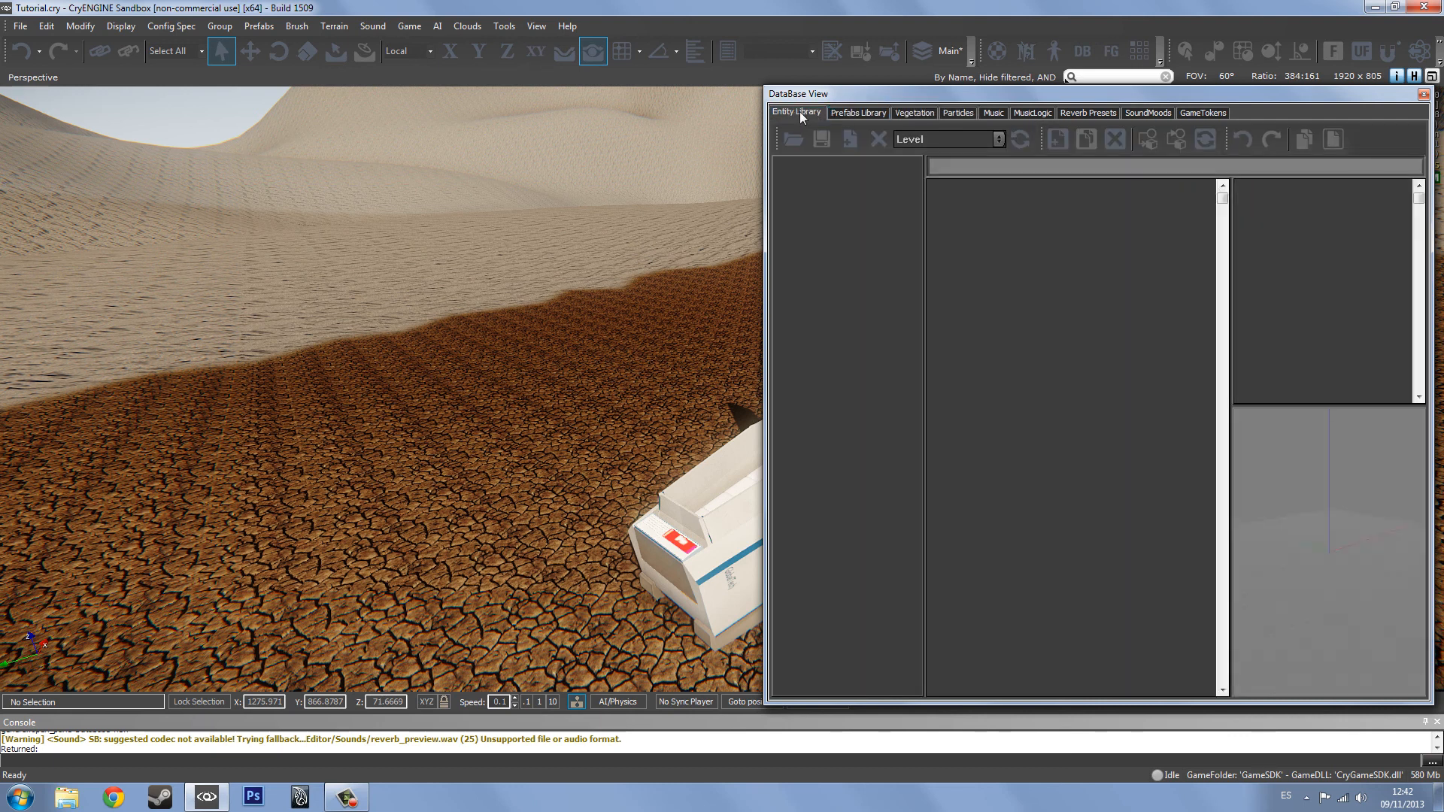
- Bring up the Particles library for the level in the DataBase View
{"action": "left_click", "coordinate": [858, 112]}
{"action": "left_click", "coordinate": [914, 112]}
{"action": "left_click", "coordinate": [995, 113]}
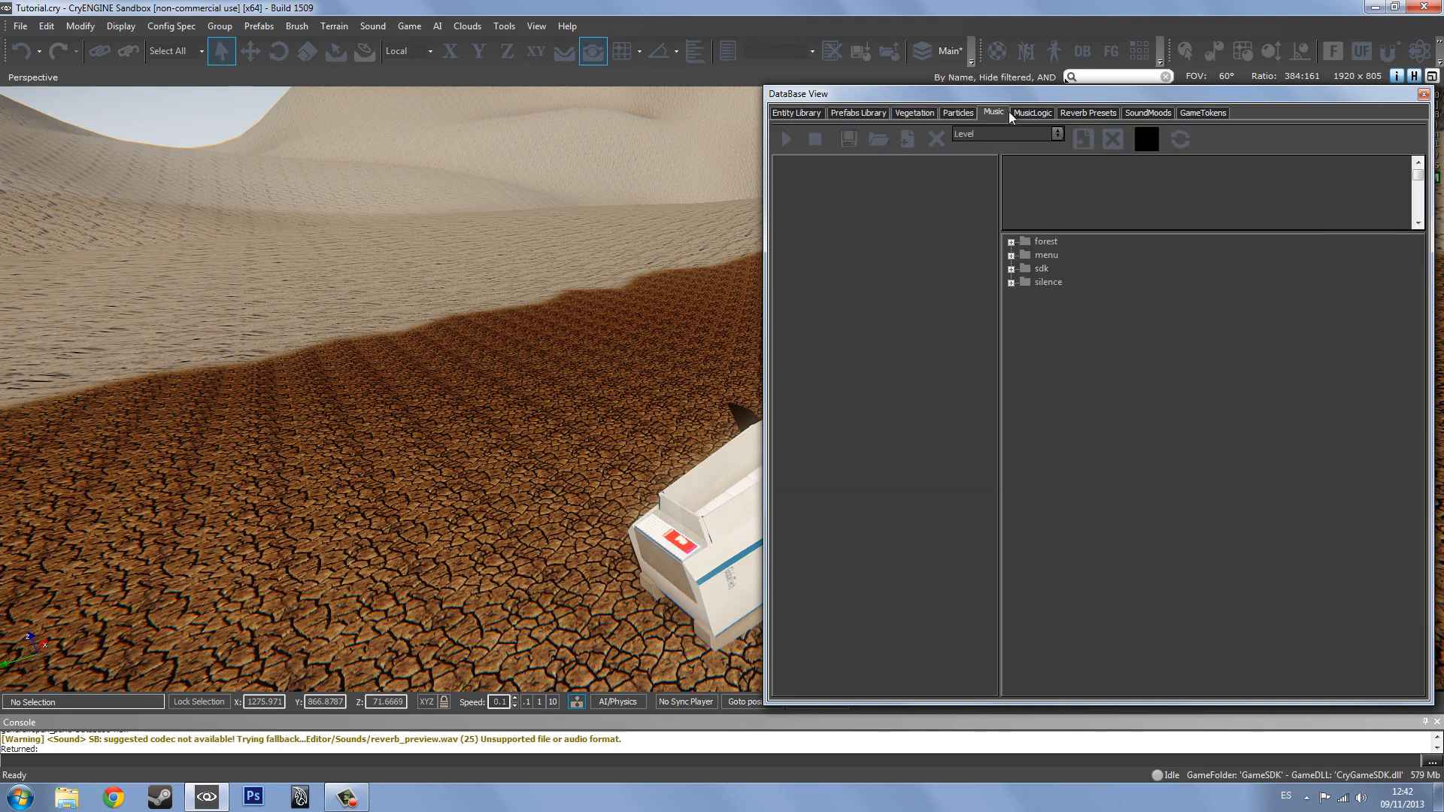
{"action": "left_click", "coordinate": [959, 113]}
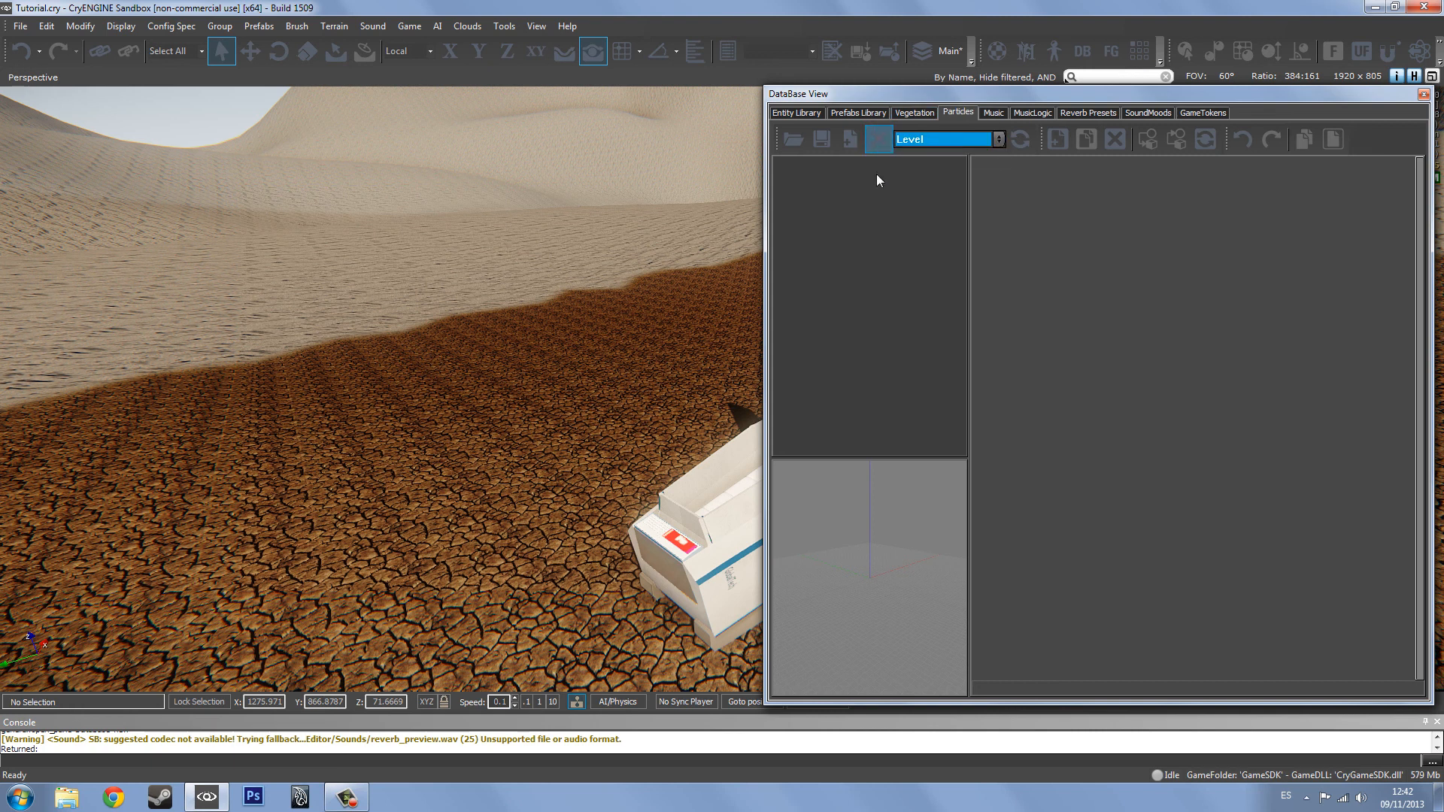
- Examine the particle library files offered for loading, including tech_examples.xml and smoke_and_fire.xml, without loading any
{"action": "left_click", "coordinate": [795, 138]}
{"action": "left_click", "coordinate": [497, 333]}
{"action": "left_click_drag", "start_coordinate": [497, 333], "coordinate": [523, 423]}
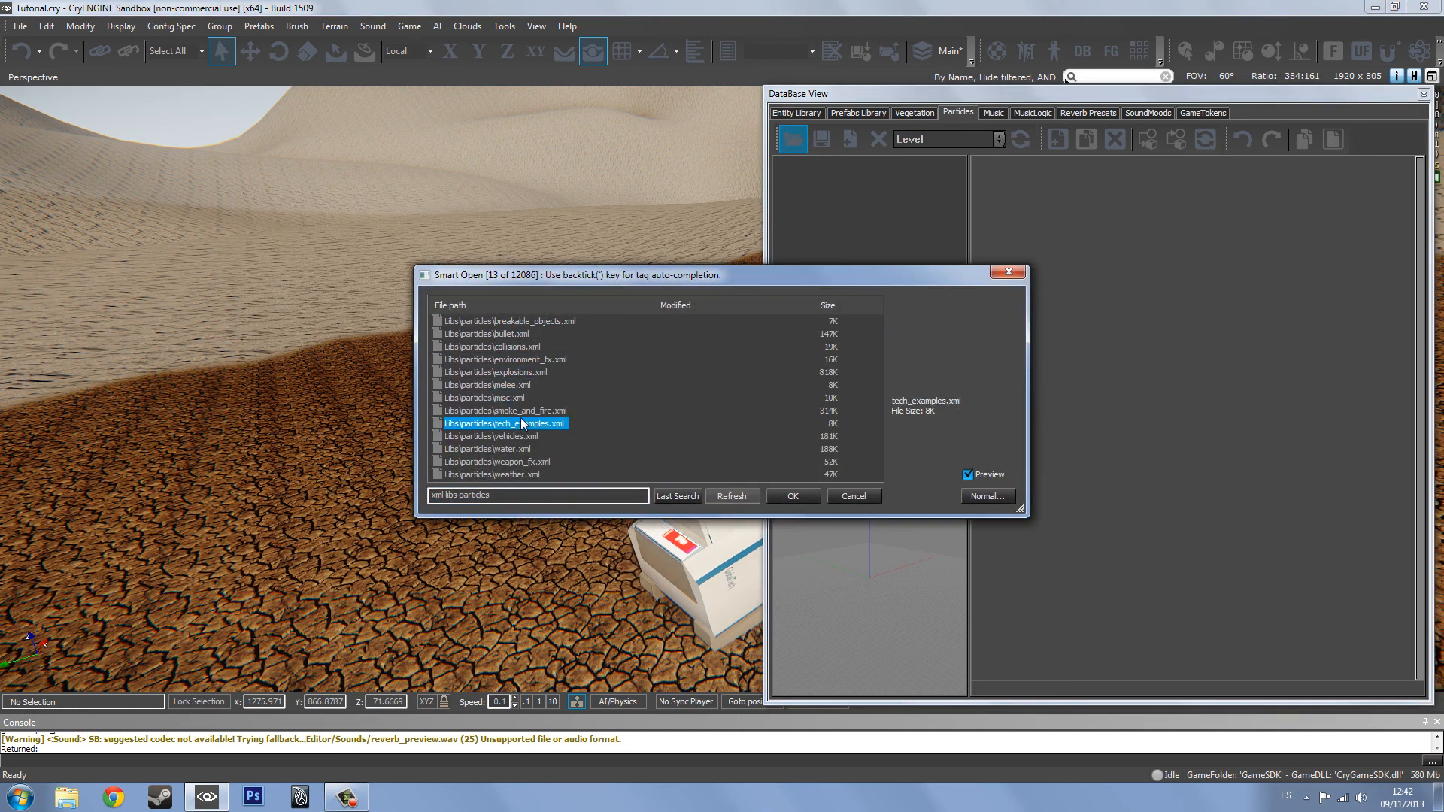
{"action": "mouse_move", "coordinate": [618, 279]}
{"action": "left_mouse_down"}
{"action": "mouse_move", "coordinate": [598, 284]}
{"action": "mouse_move", "coordinate": [627, 300]}
{"action": "left_mouse_up"}
{"action": "left_click_drag", "start_coordinate": [482, 427], "coordinate": [493, 495]}
{"action": "left_click", "coordinate": [508, 431]}
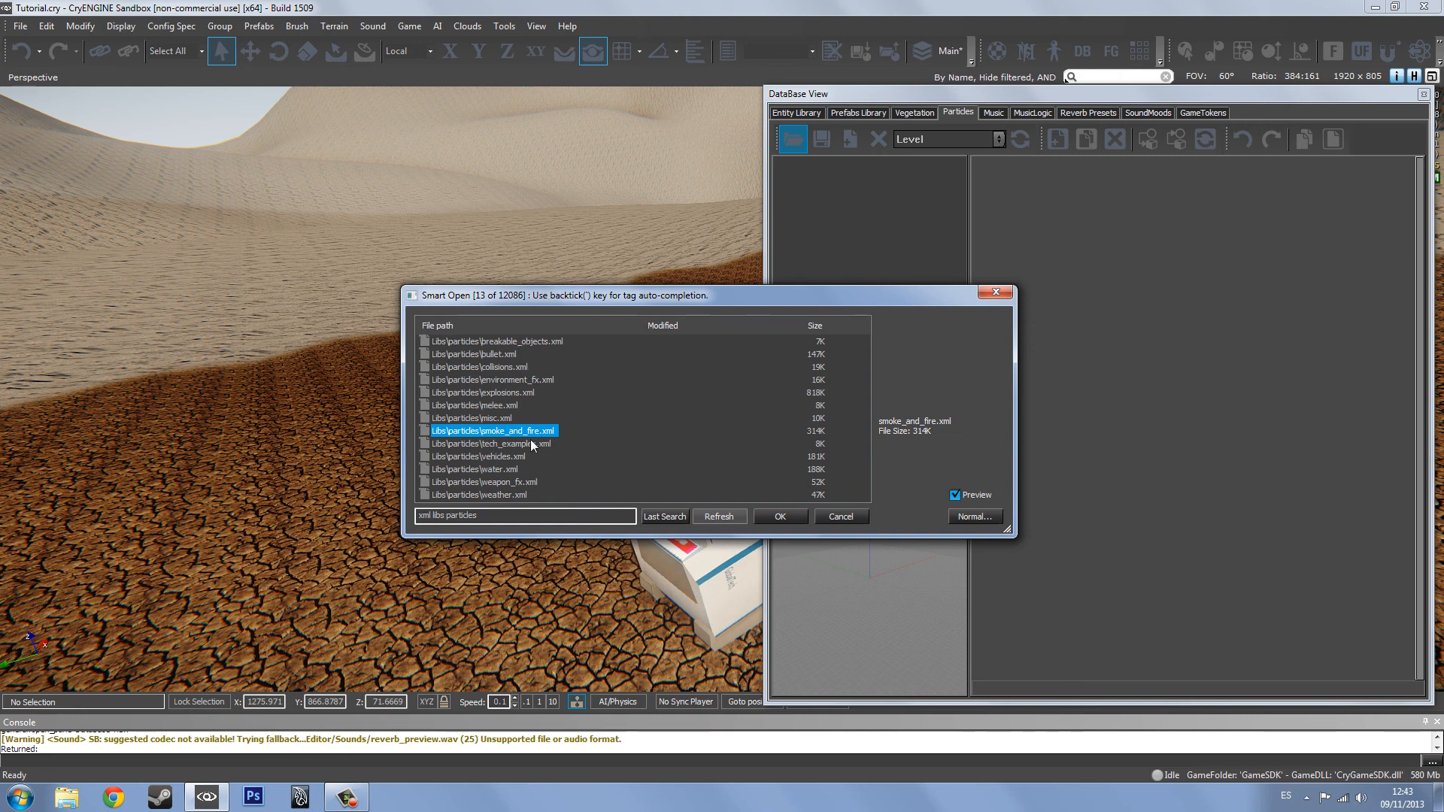
{"action": "left_click_drag", "start_coordinate": [557, 300], "coordinate": [307, 261]}
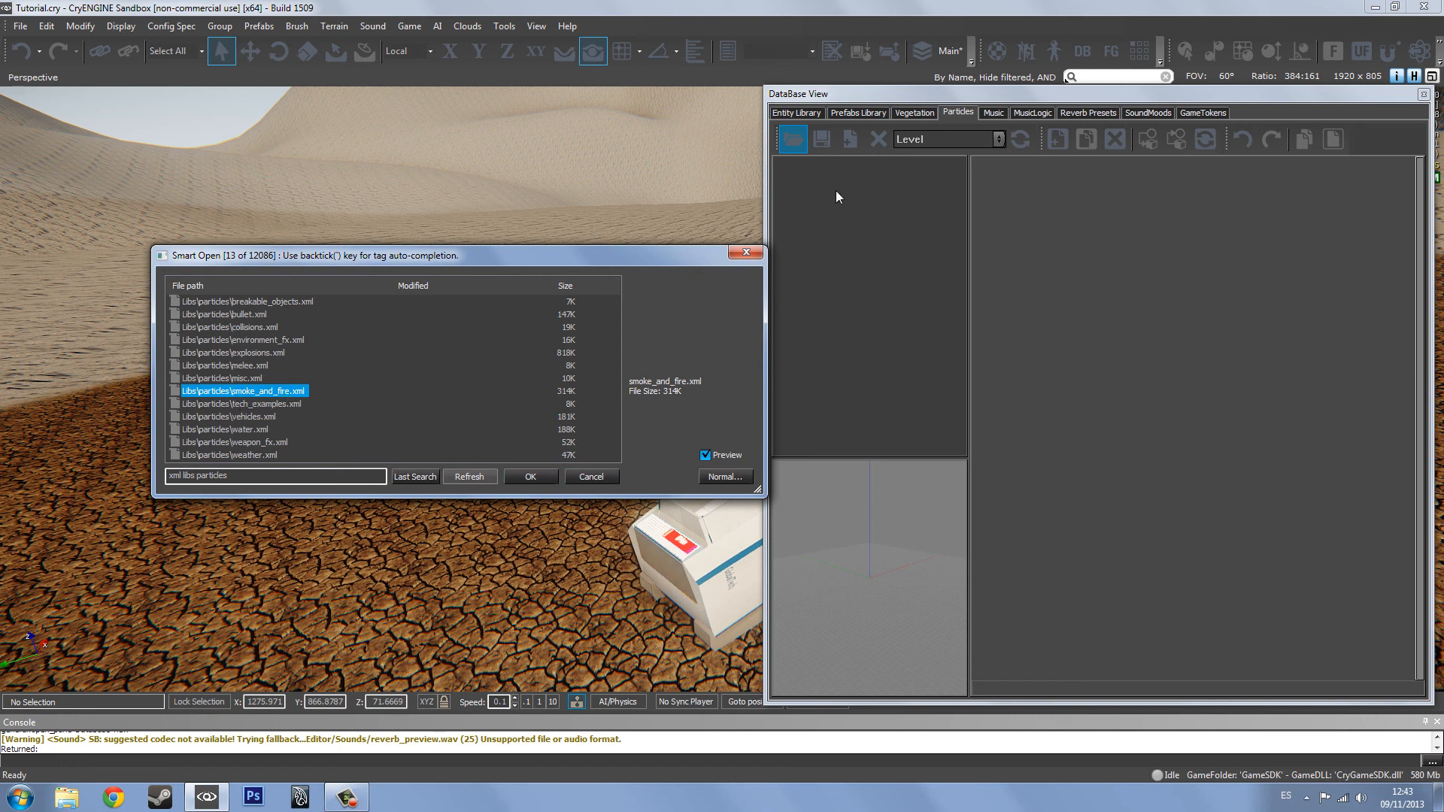
{"action": "left_click", "coordinate": [757, 258]}
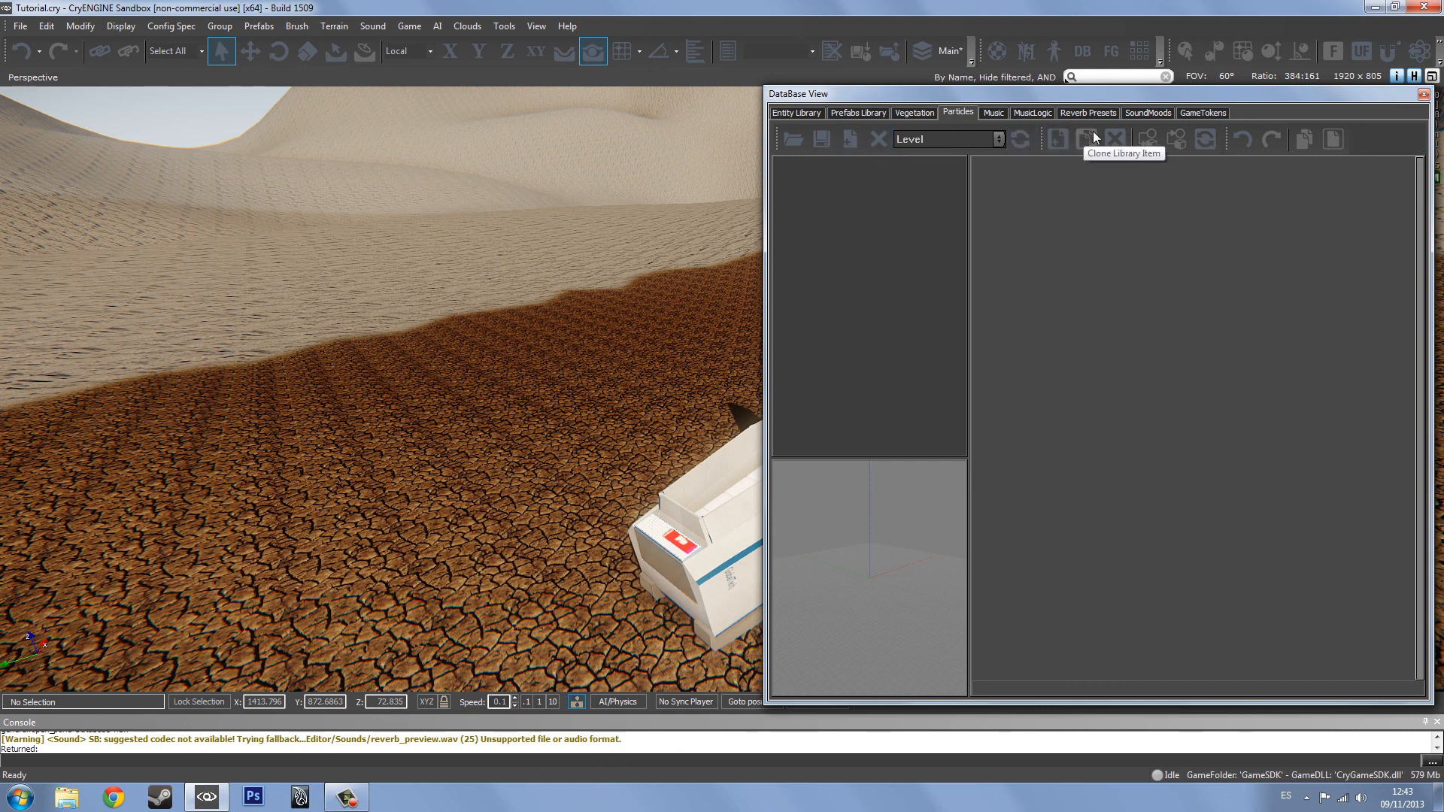
- Create a new particle library named Humos and check that it is the active library
{"action": "left_click", "coordinate": [853, 144]}
{"action": "left_click_drag", "start_coordinate": [656, 355], "coordinate": [531, 349]}
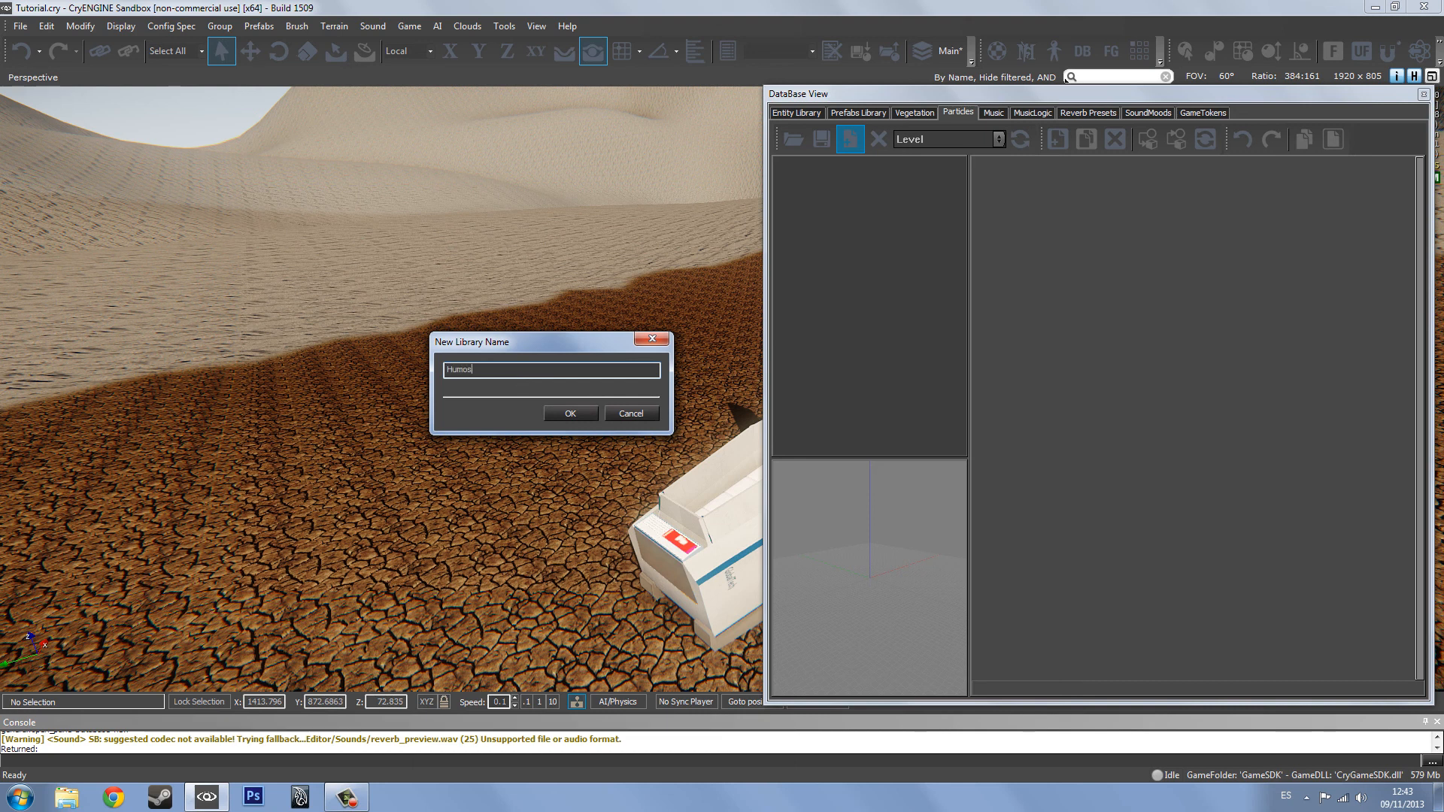
{"action": "left_click", "coordinate": [579, 413]}
{"action": "left_click", "coordinate": [917, 138]}
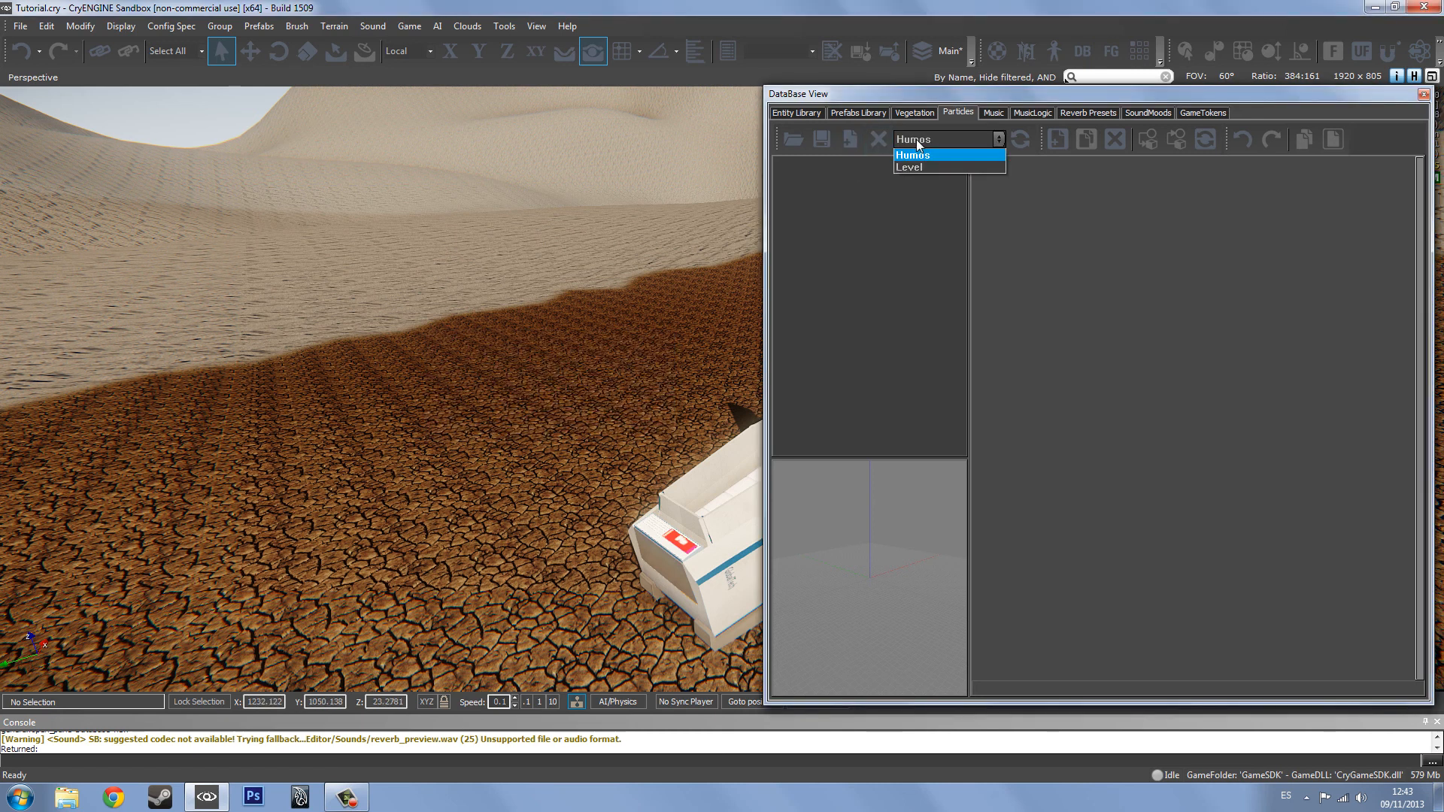
{"action": "left_click", "coordinate": [916, 140]}
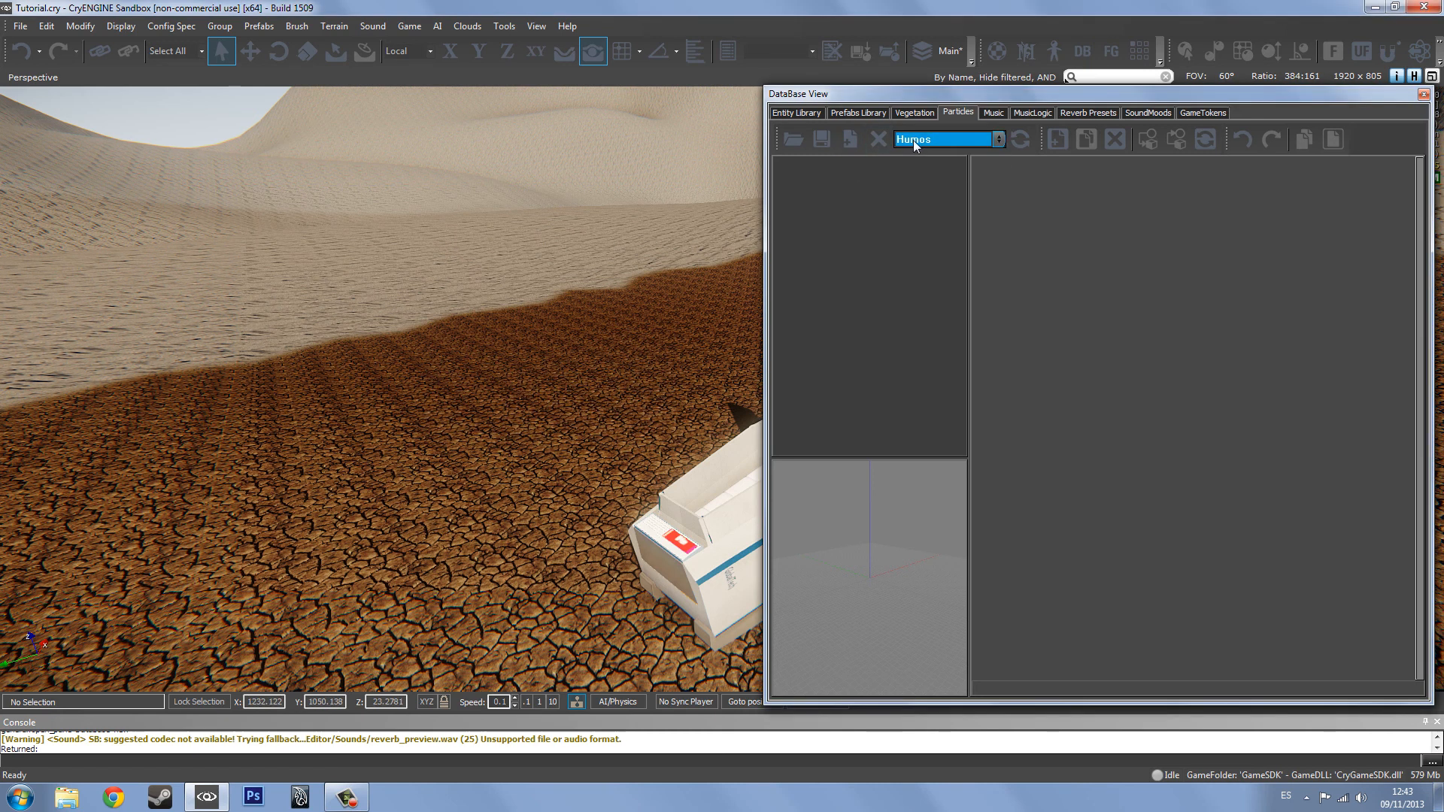
{"action": "left_click", "coordinate": [1057, 138]}
{"action": "left_click_drag", "start_coordinate": [671, 335], "coordinate": [498, 289]}
{"action": "left_click", "coordinate": [490, 359]}
{"action": "left_click", "coordinate": [476, 324]}
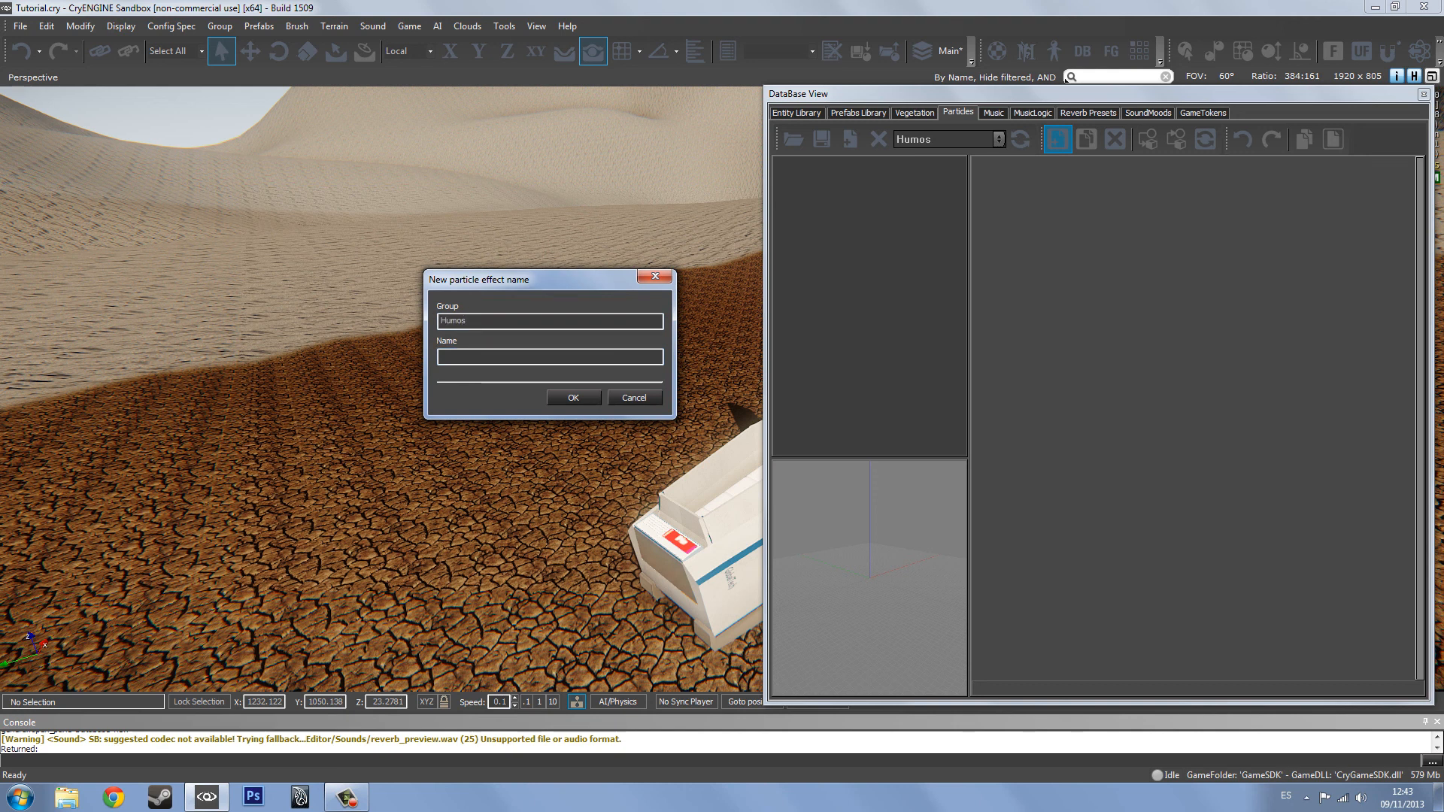
{"action": "left_click", "coordinate": [469, 359]}
{"action": "left_click_drag", "start_coordinate": [505, 280], "coordinate": [476, 366]}
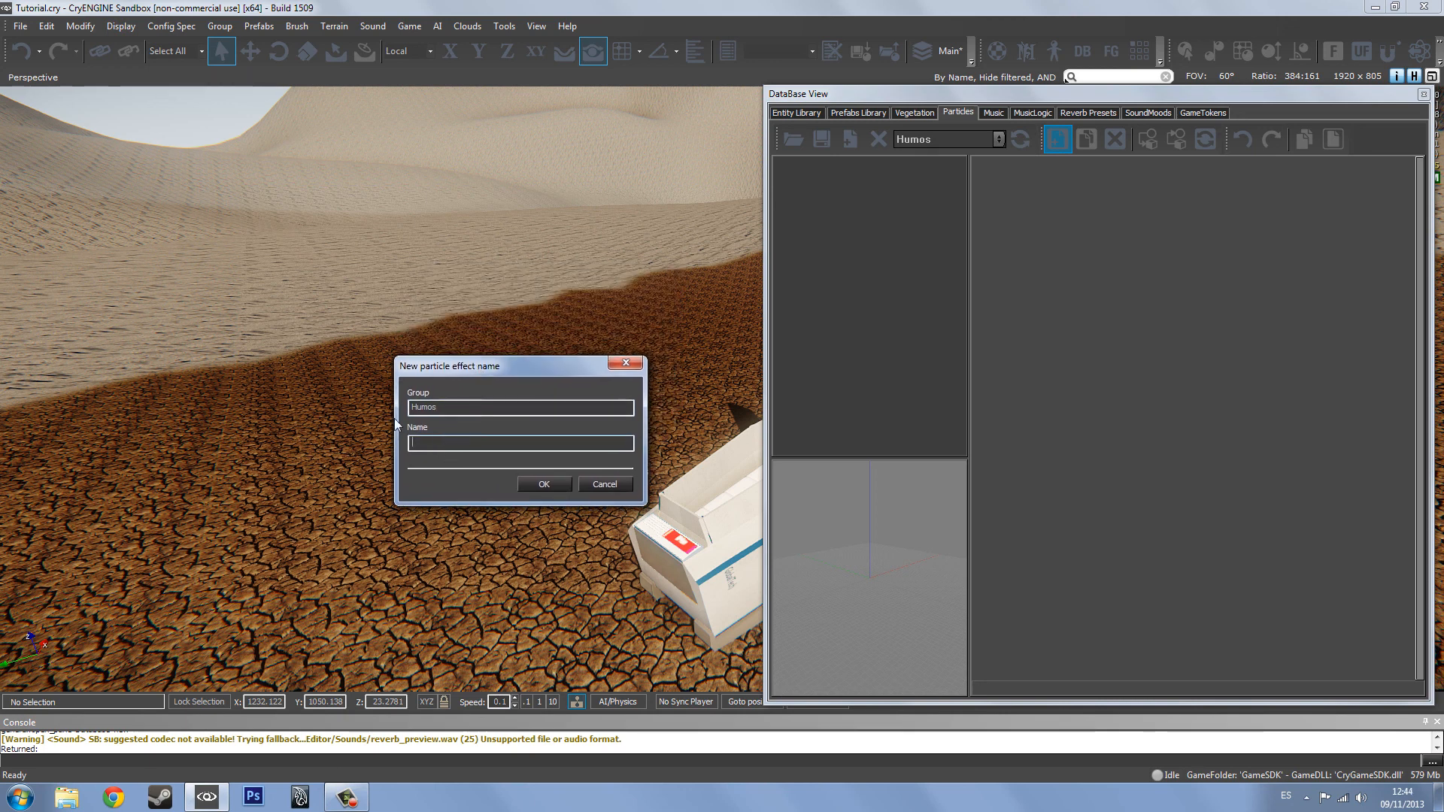
{"action": "left_click", "coordinate": [611, 485]}
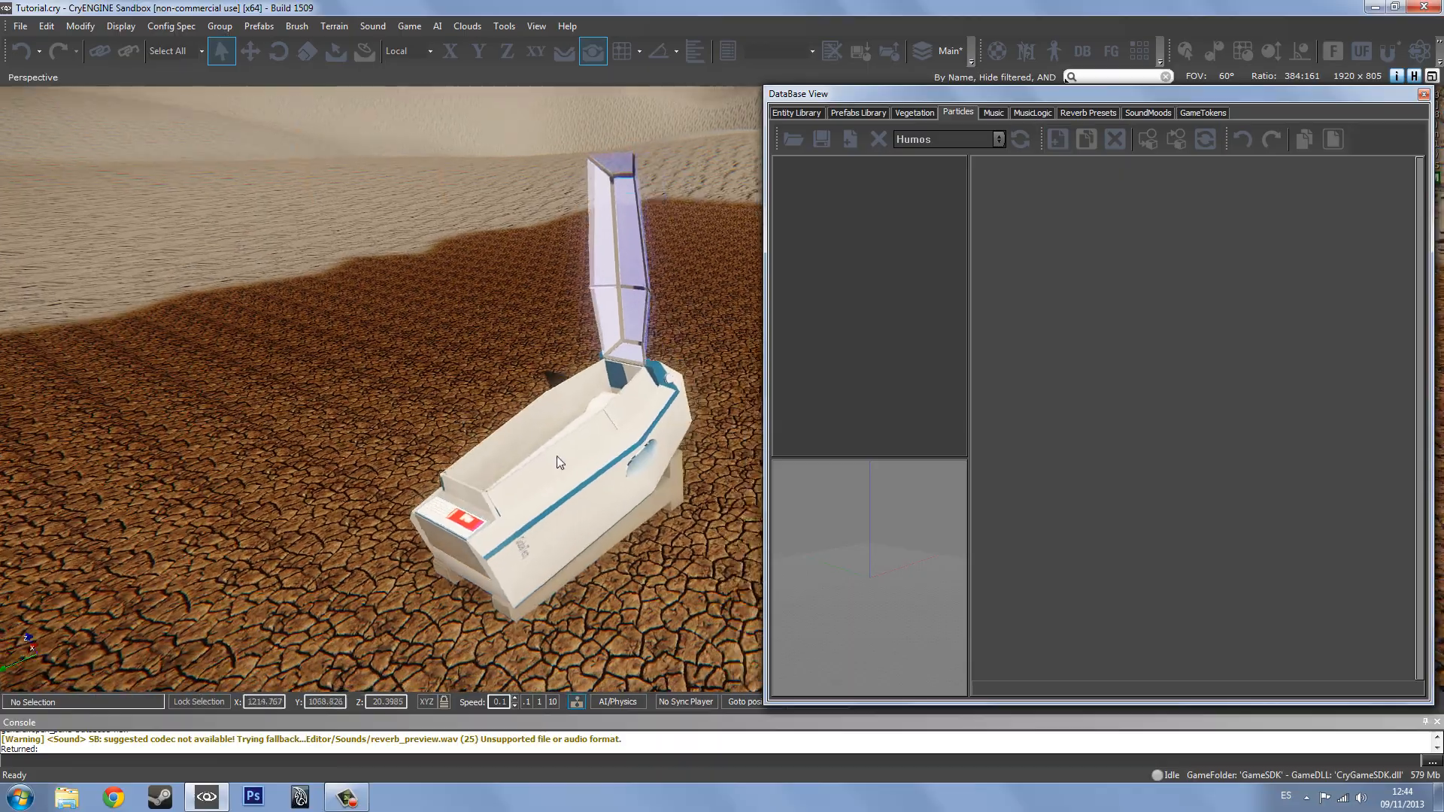
- Add a particle effect named Nitrogeno in the group Humos to the Humos library
{"action": "scroll", "coordinate": [571, 447], "scroll_direction": "up", "scroll_amount": 5}
{"action": "middle_click_drag", "start_coordinate": [582, 438], "coordinate": [622, 351], "text": "alt"}
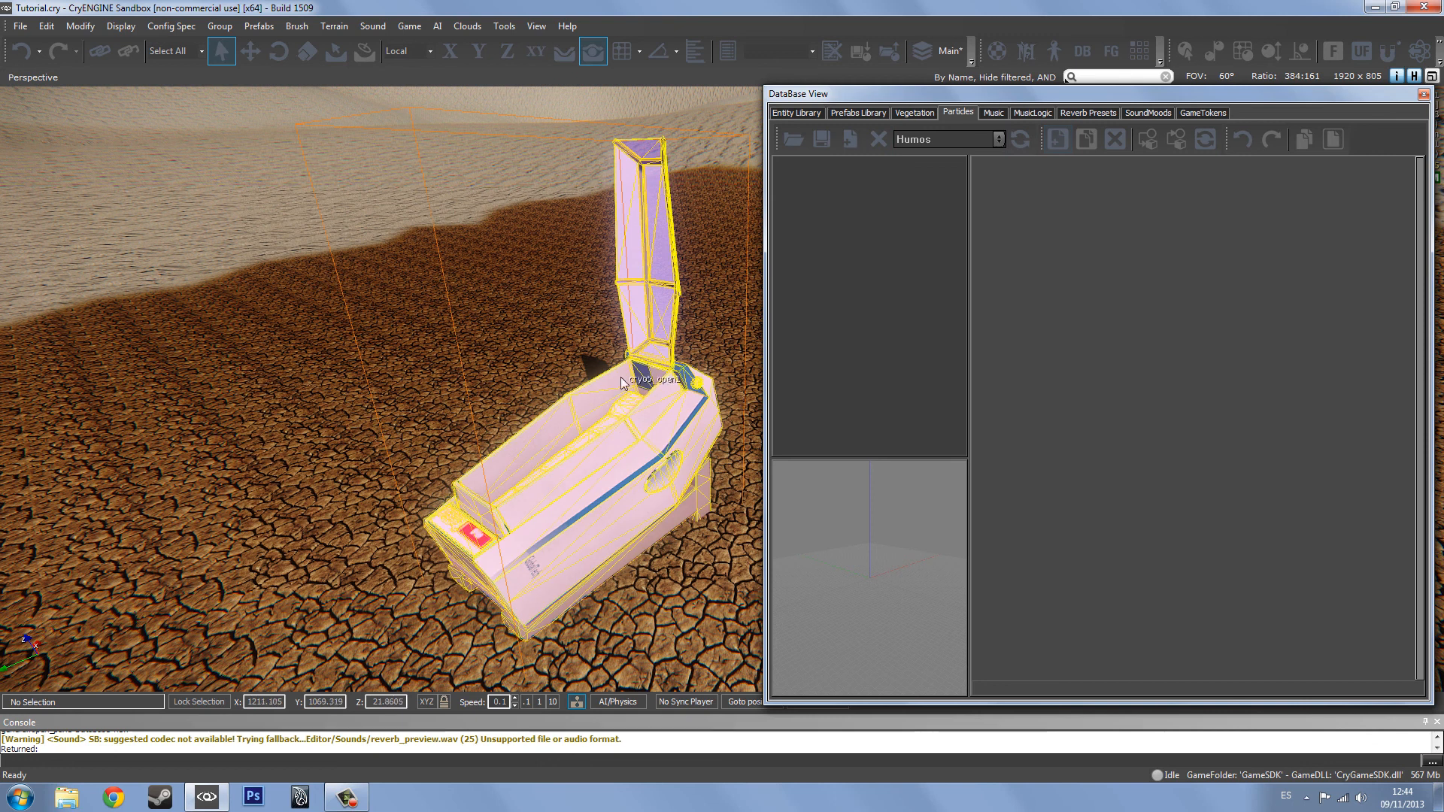
{"action": "left_click", "coordinate": [1060, 136]}
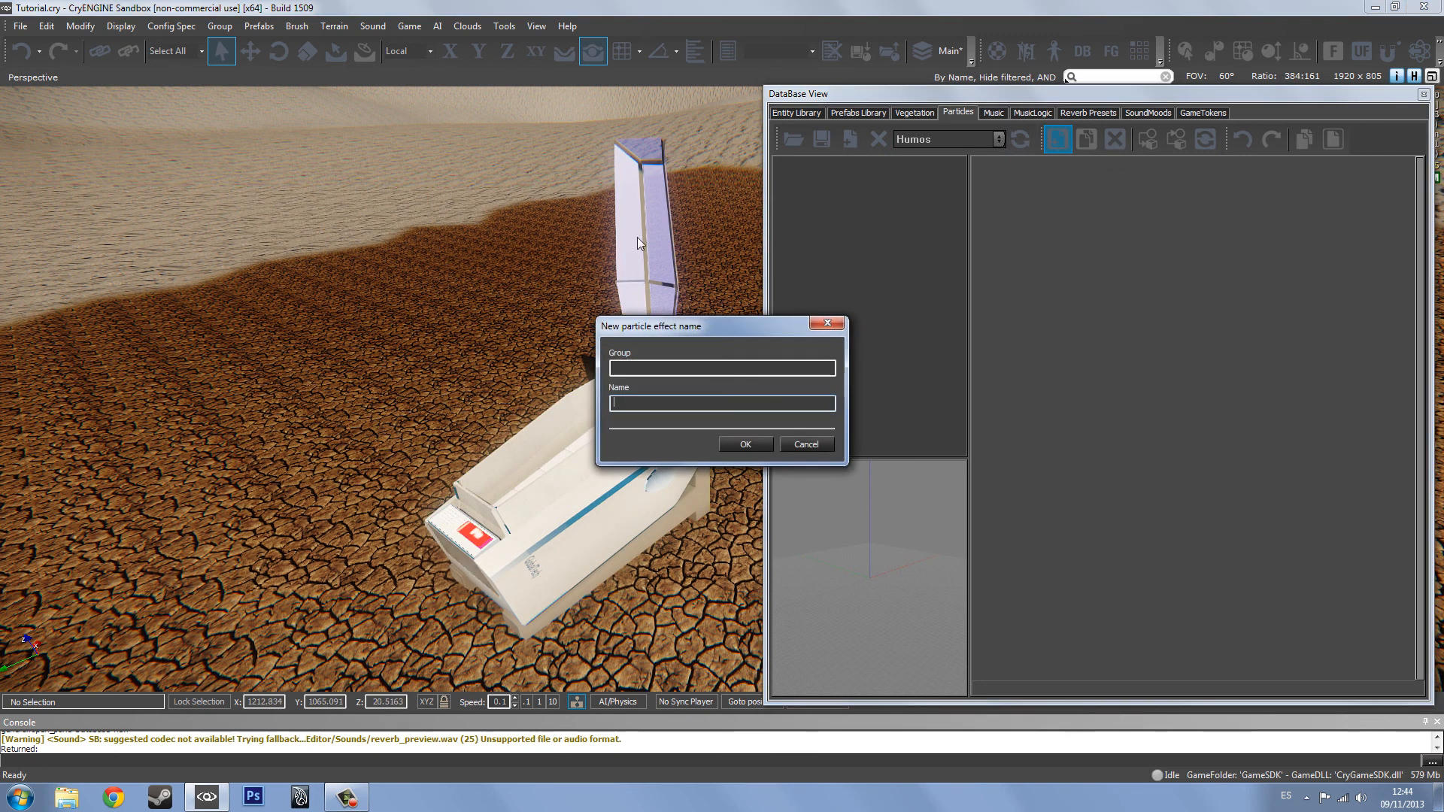
{"action": "left_click_drag", "start_coordinate": [657, 329], "coordinate": [247, 298]}
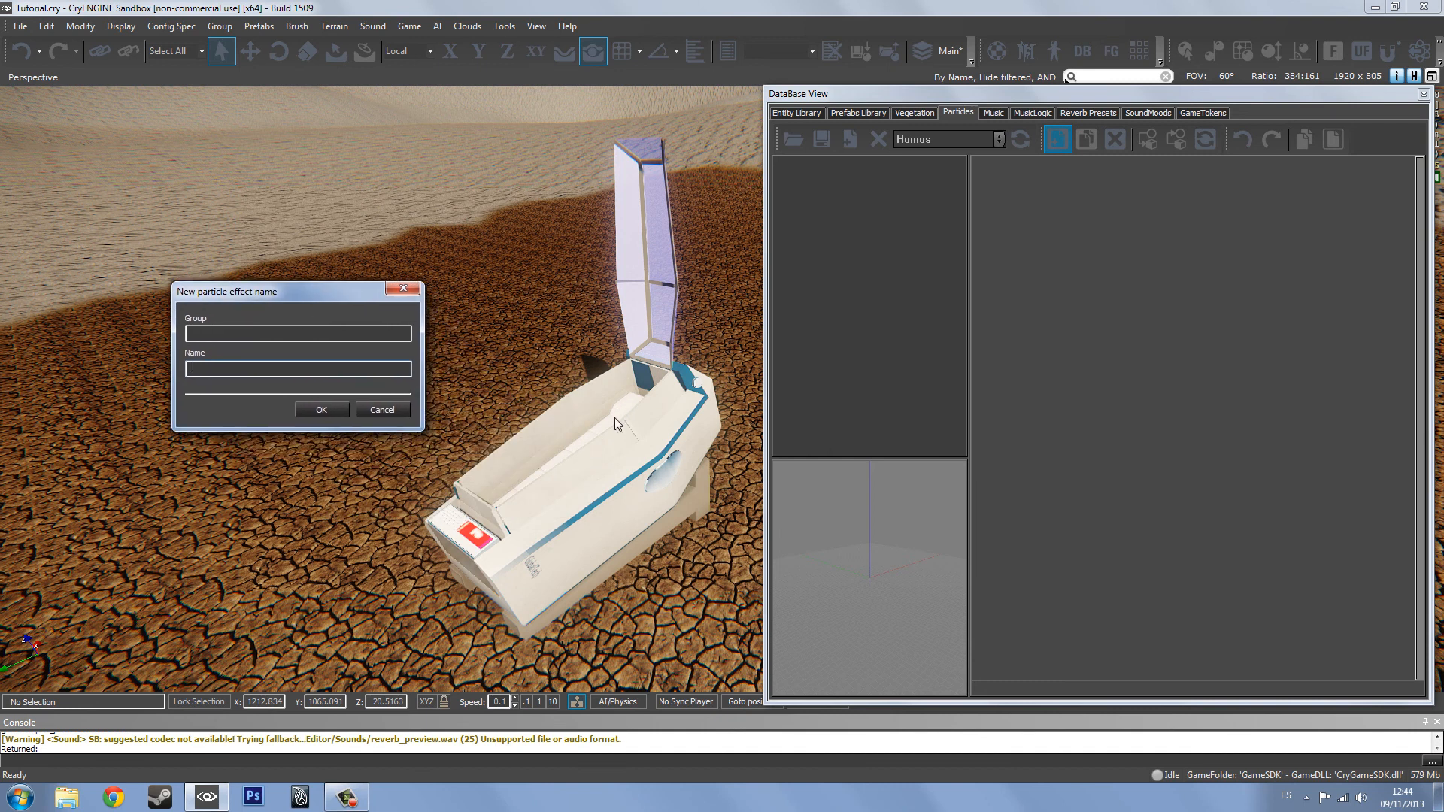
{"action": "left_click", "coordinate": [274, 335]}
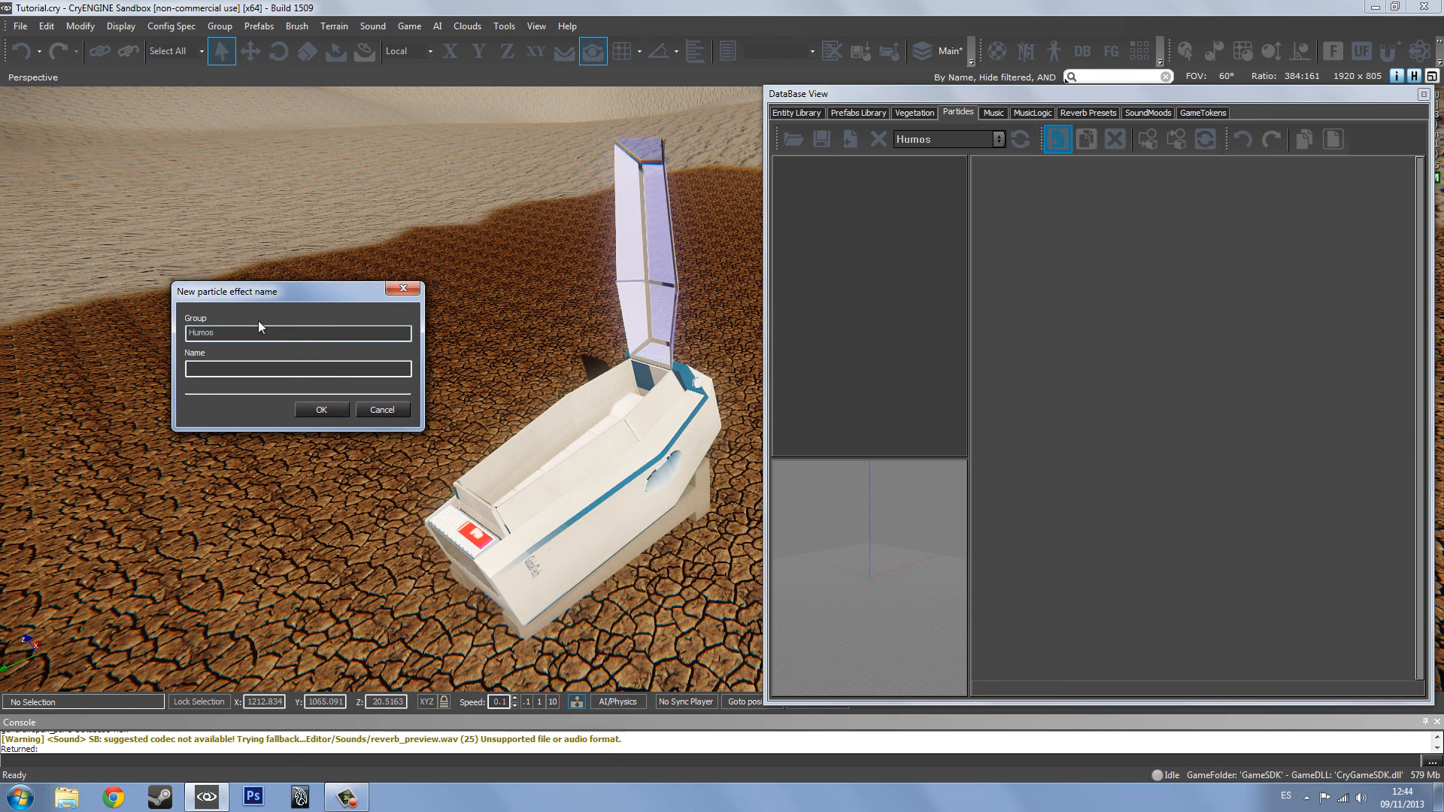
{"action": "left_click", "coordinate": [234, 368]}
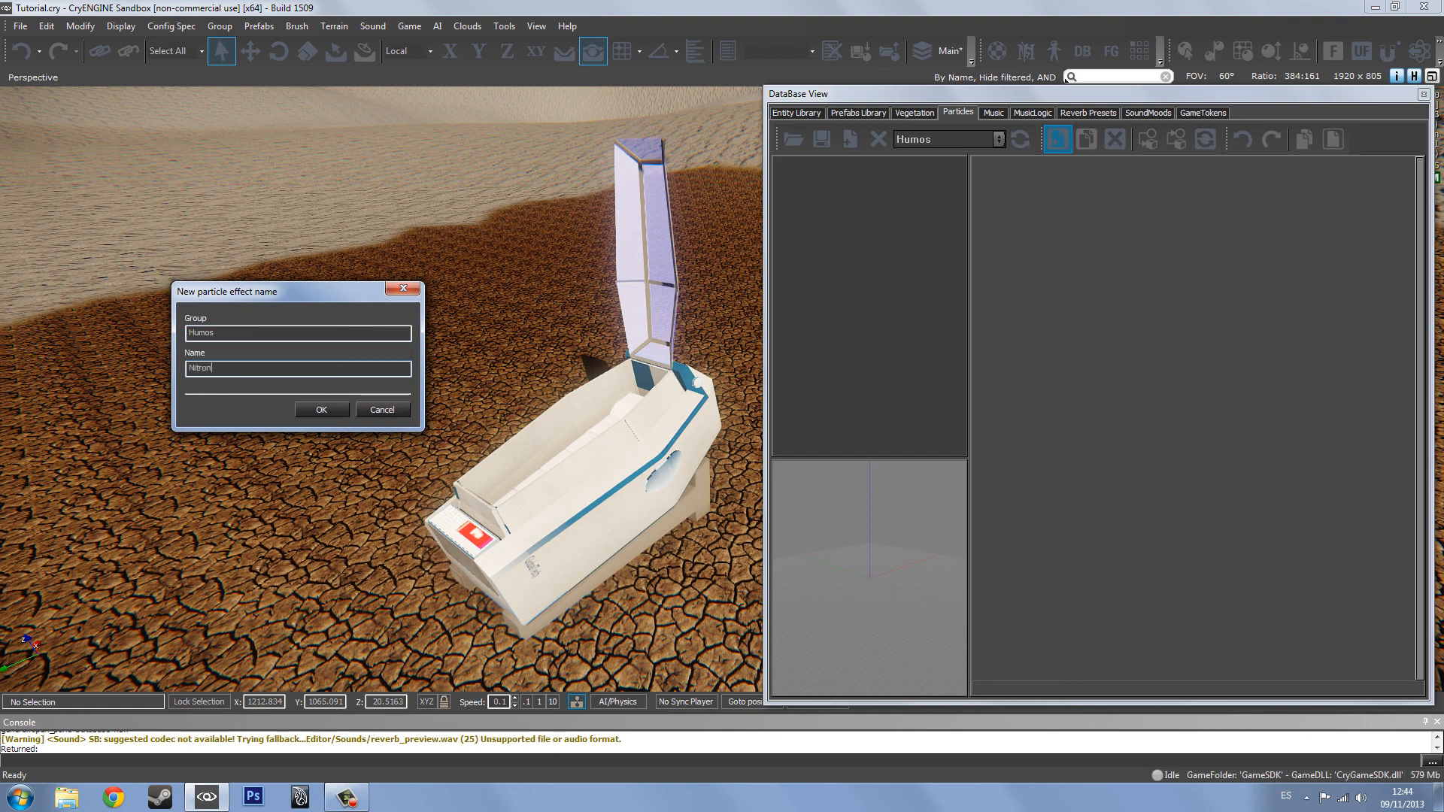
{"action": "left_click", "coordinate": [308, 412]}
{"action": "right_click_drag", "start_coordinate": [539, 304], "coordinate": [624, 338]}
{"action": "key", "text": "w"}
{"action": "right_click_drag", "start_coordinate": [413, 387], "coordinate": [331, 361]}
{"action": "key", "text": "s"}
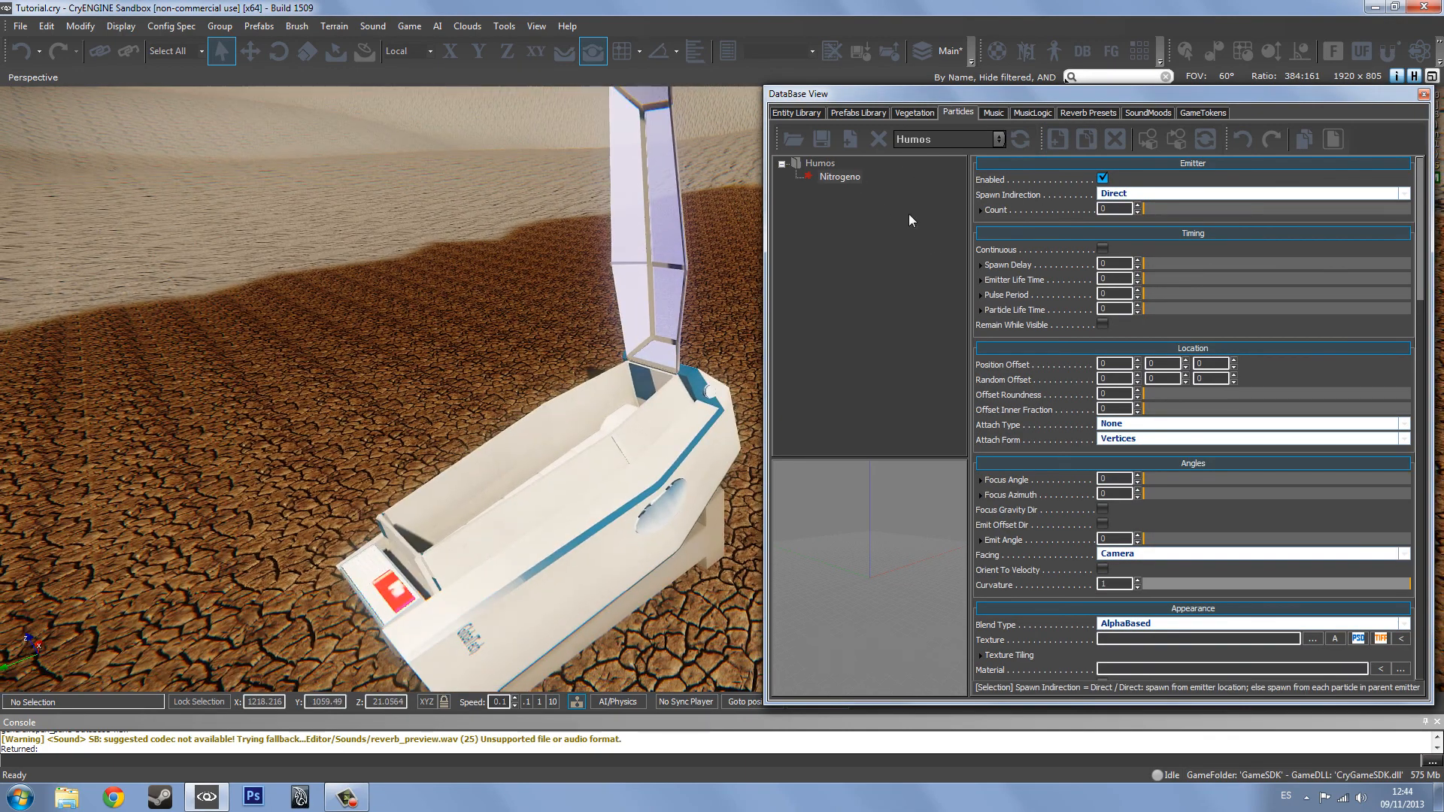
- Assign humotuto.dds from the Particulas folder as the texture of the Nitrogeno effect
{"action": "left_click_drag", "start_coordinate": [1421, 181], "coordinate": [1420, 253]}
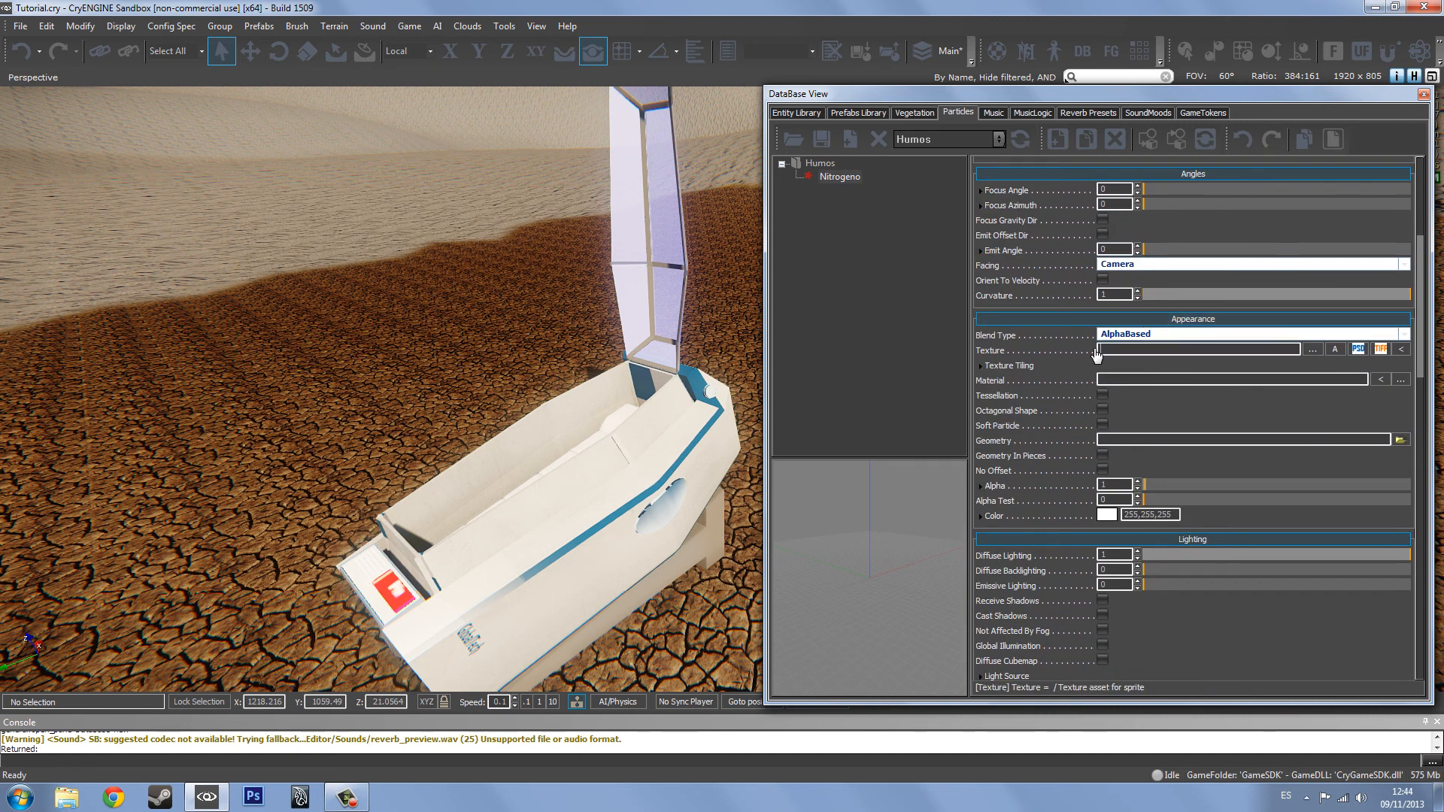
{"action": "left_click", "coordinate": [1311, 349]}
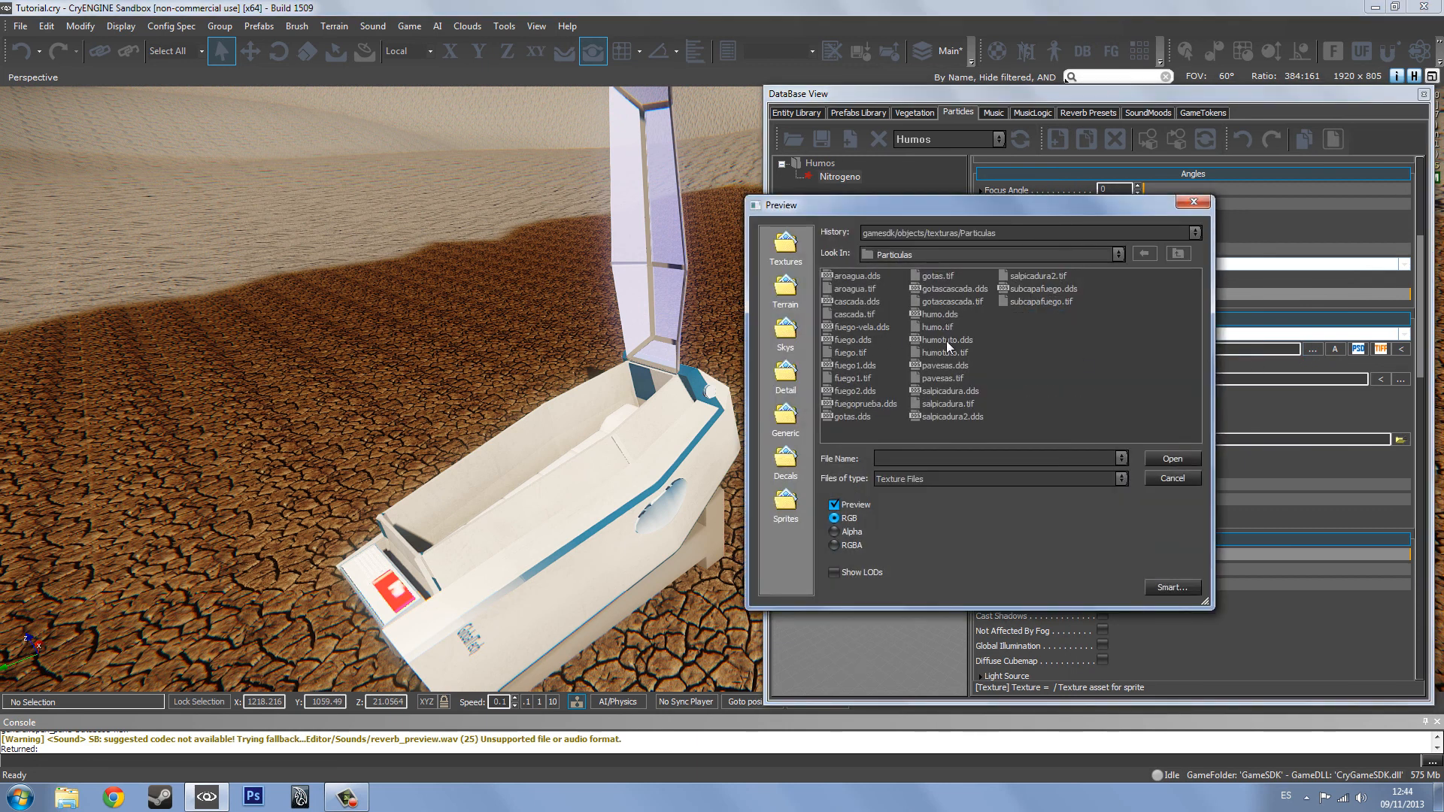
{"action": "left_click", "coordinate": [947, 341]}
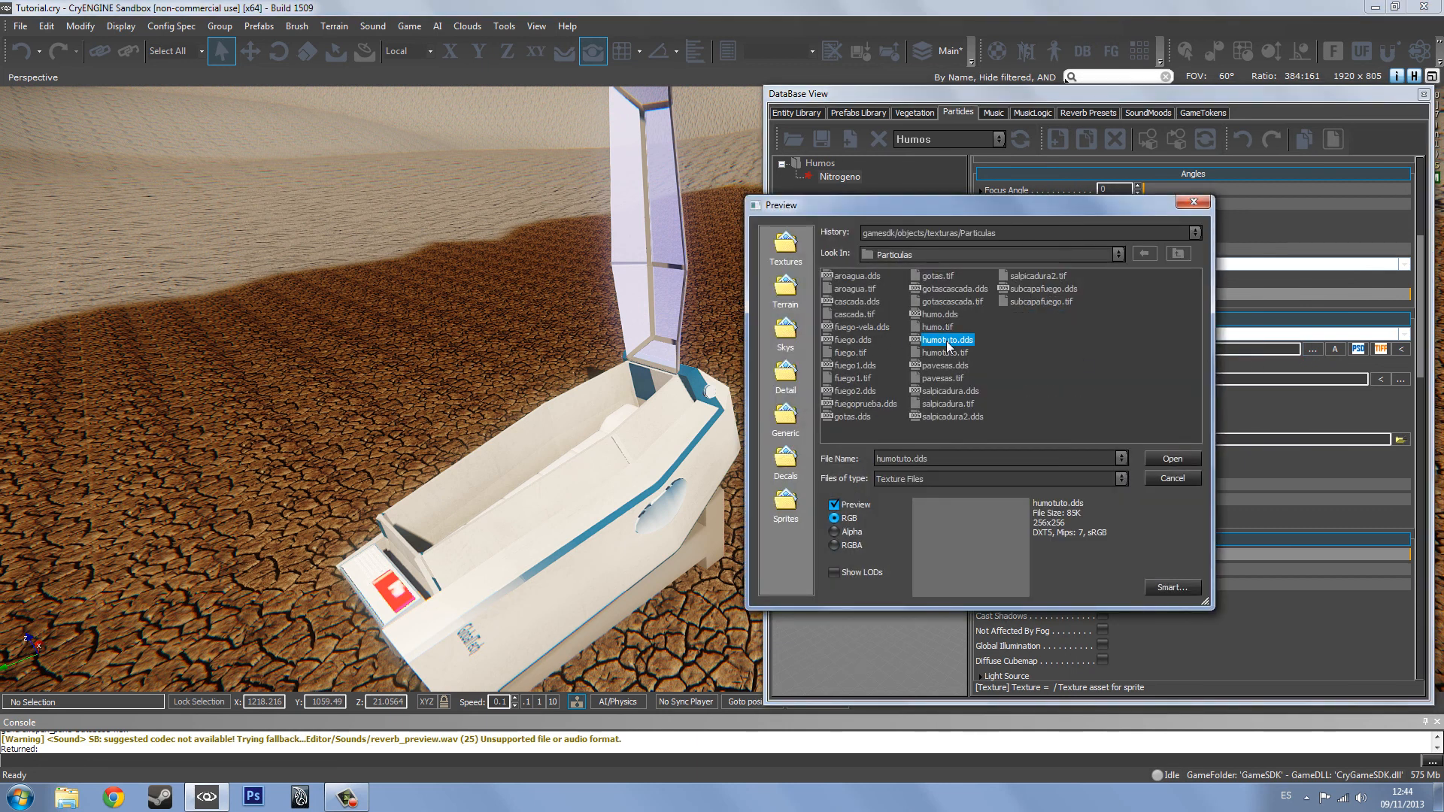
{"action": "left_click", "coordinate": [1173, 458]}
{"action": "left_click_drag", "start_coordinate": [1420, 340], "coordinate": [1420, 214]}
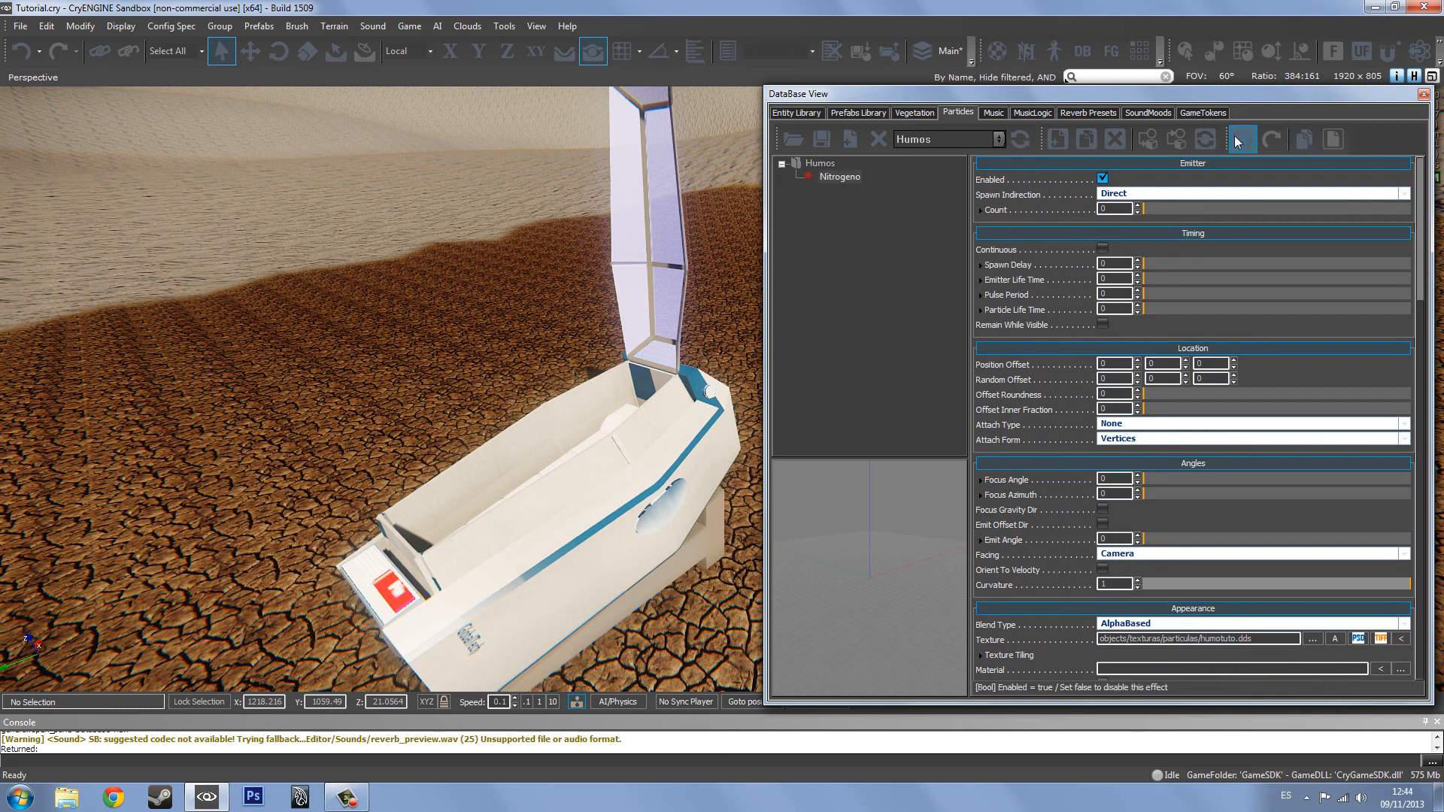
- Look through the Nitrogeno effect's parameter groups from Emitter to Configuration, including the Config Min and Config Max options
{"action": "left_click", "coordinate": [1194, 164]}
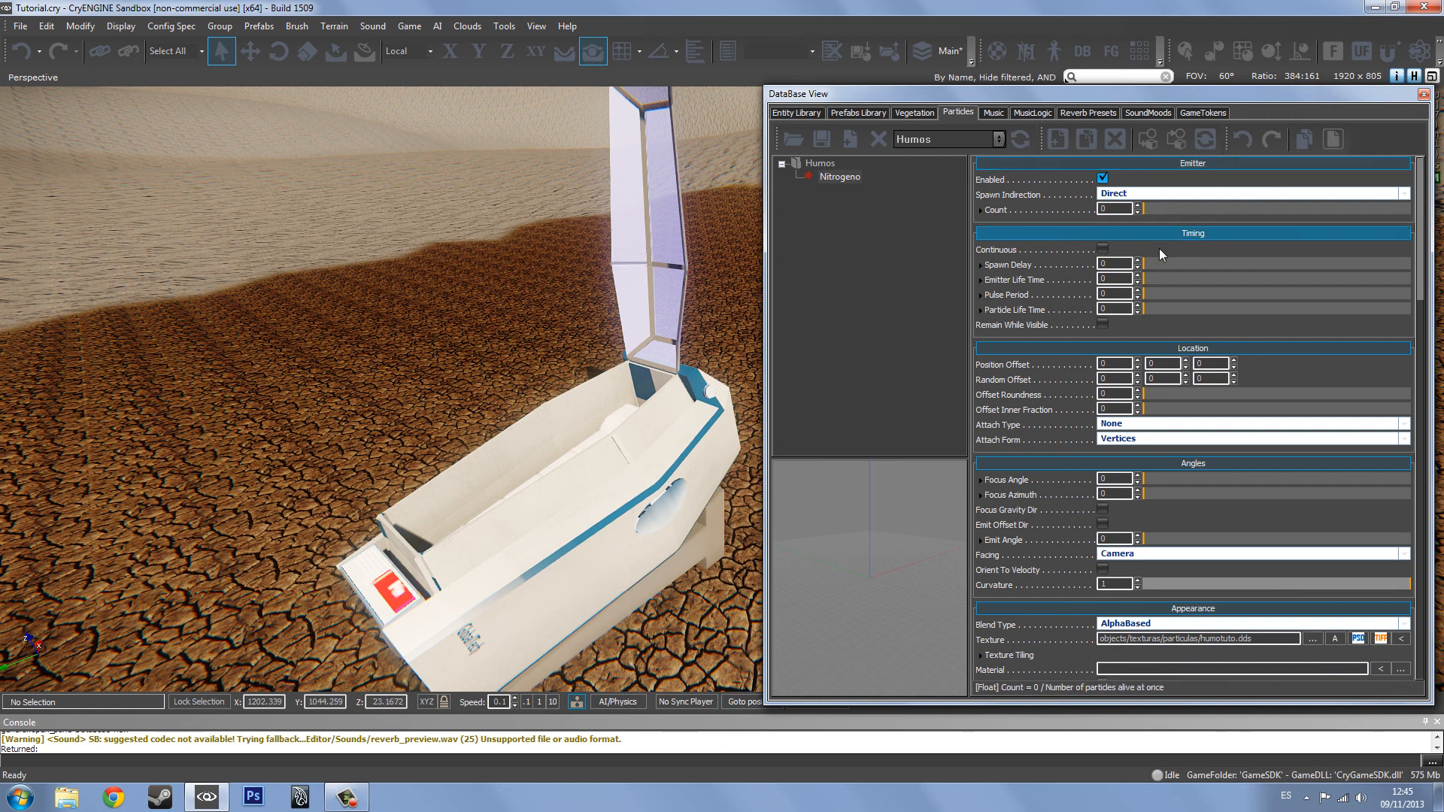
{"action": "left_click_drag", "start_coordinate": [1419, 273], "coordinate": [1443, 653]}
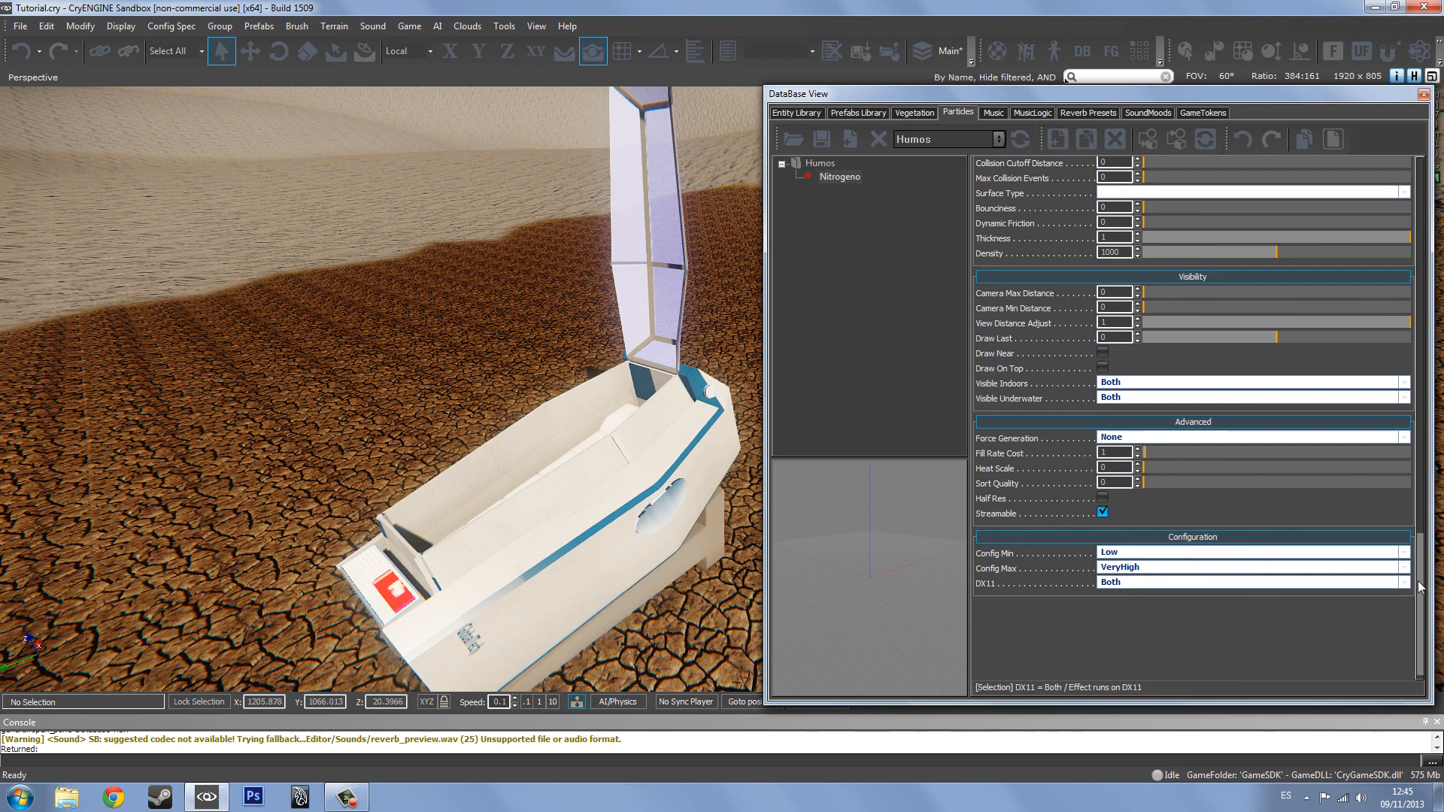
{"action": "left_click", "coordinate": [1131, 552]}
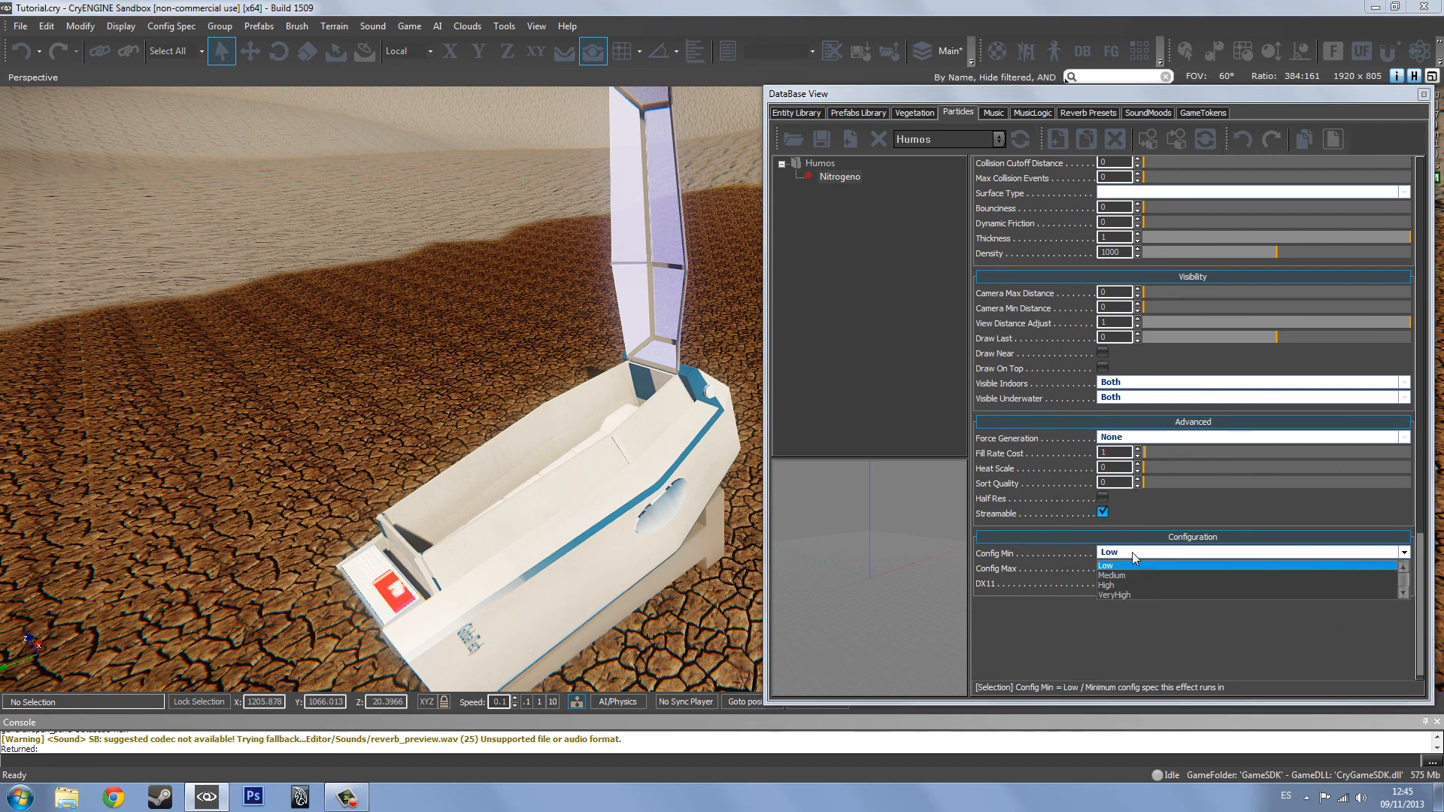
{"action": "left_click", "coordinate": [1121, 558]}
{"action": "left_click", "coordinate": [1121, 567]}
{"action": "left_click", "coordinate": [1132, 576]}
{"action": "left_click_drag", "start_coordinate": [1416, 569], "coordinate": [1414, 632]}
{"action": "left_click", "coordinate": [1128, 538]}
{"action": "left_click", "coordinate": [1417, 547]}
{"action": "left_click_drag", "start_coordinate": [1418, 547], "coordinate": [1422, 176]}
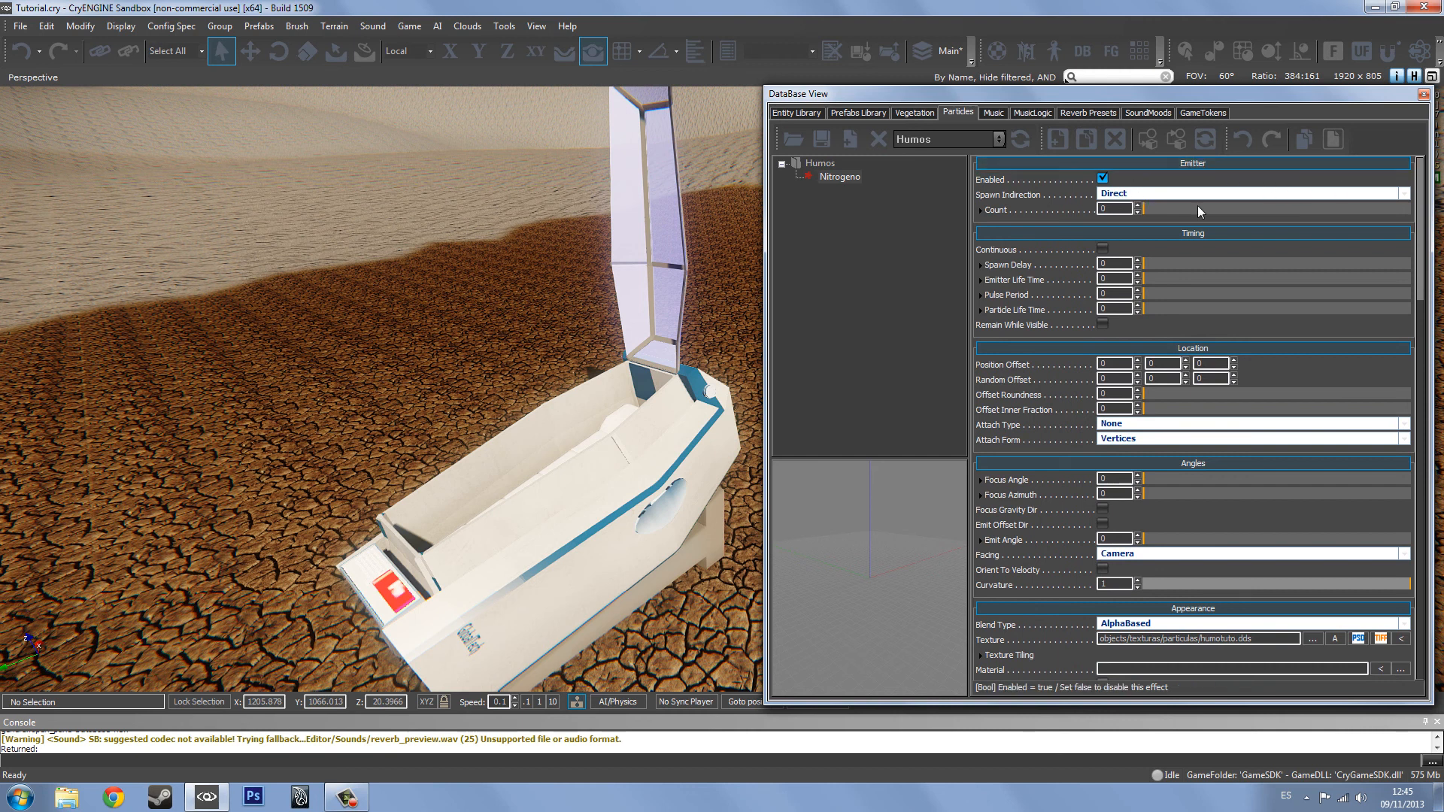
- Review the Spawn Indirection options of the Nitrogeno effect, leaving it on Direct
{"action": "left_click", "coordinate": [1149, 194]}
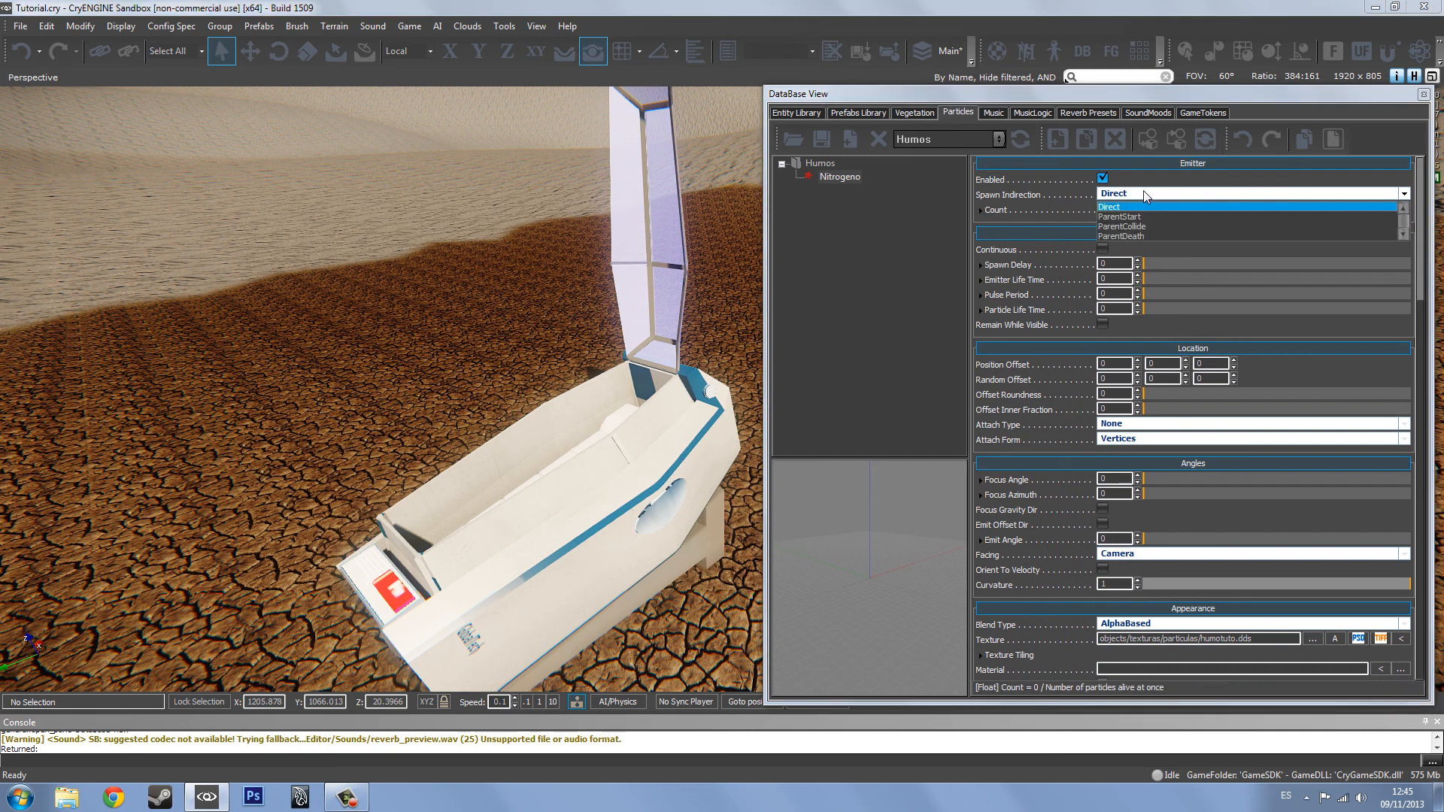
{"action": "left_click", "coordinate": [1143, 207]}
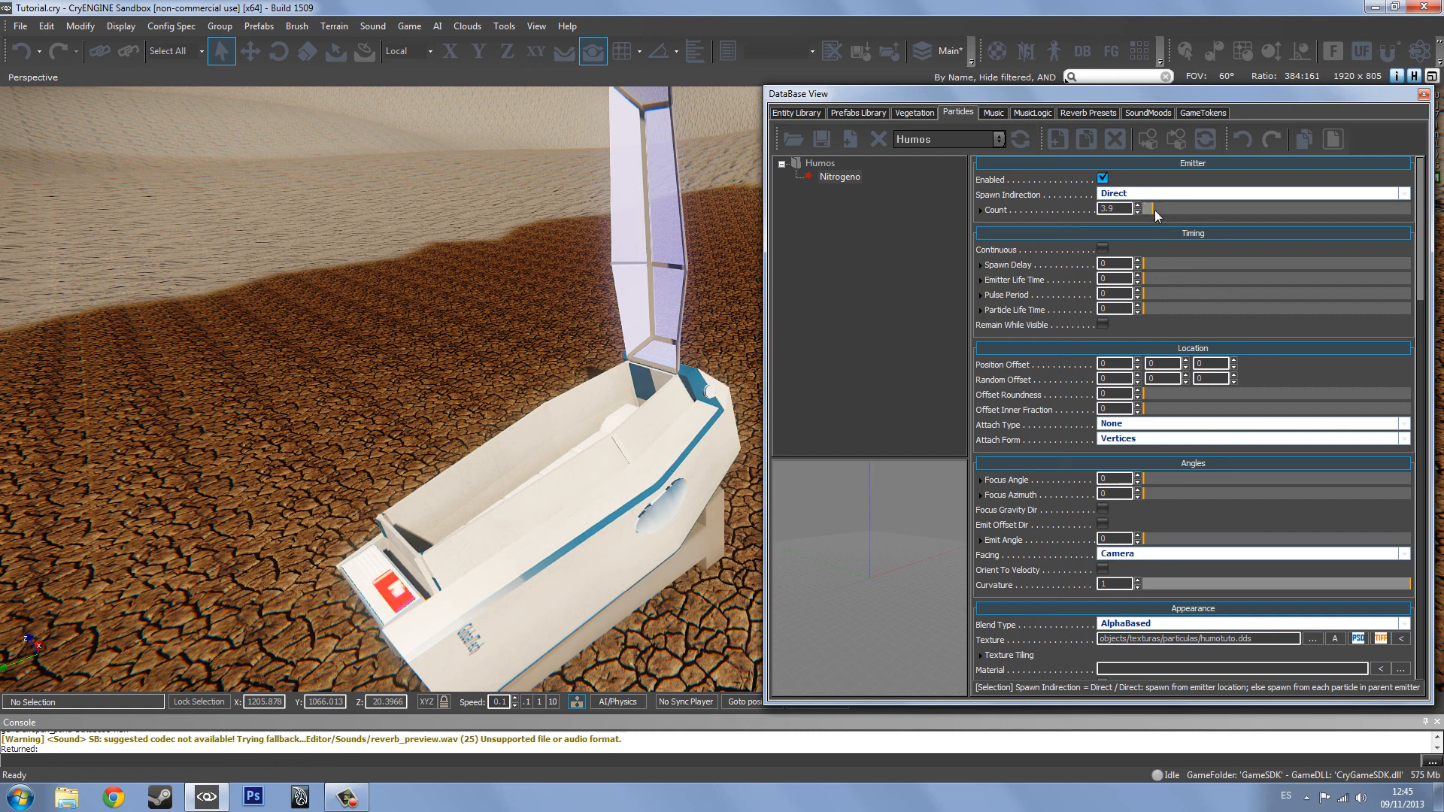
{"action": "left_click", "coordinate": [1131, 194]}
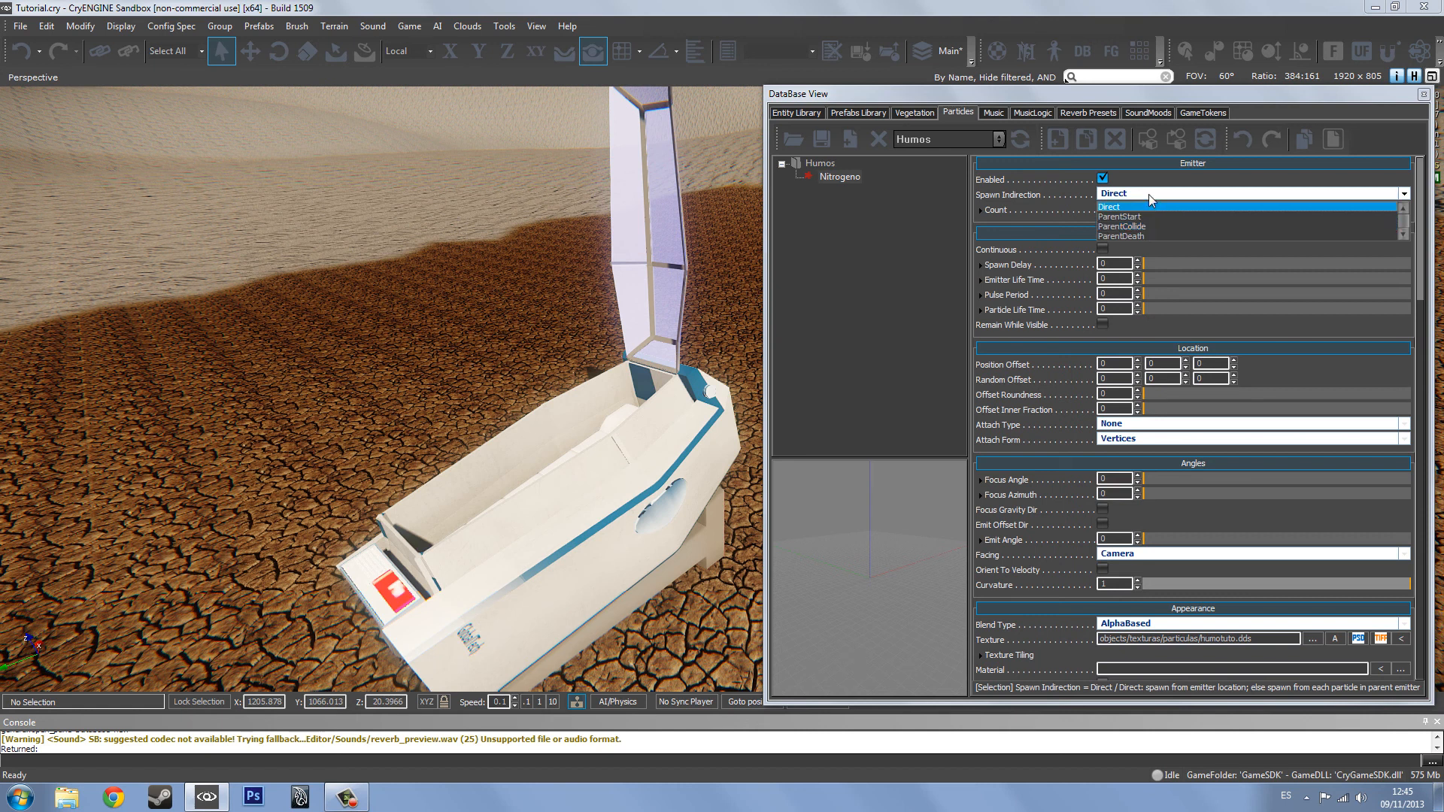
{"action": "left_click", "coordinate": [1145, 205]}
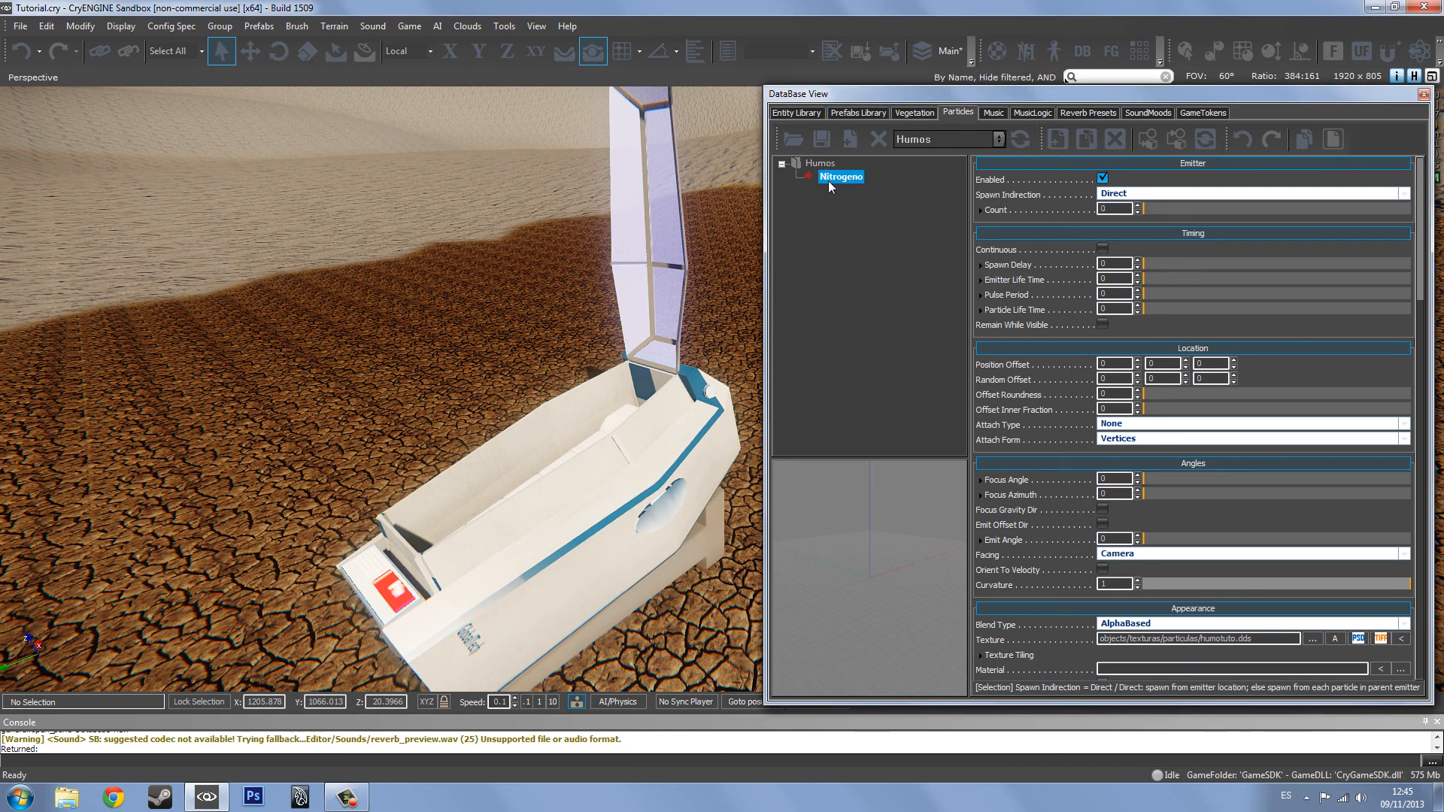
- Add a child particle effect named ad under Nitrogeno, in the group Humos.Nitrogeno
{"action": "left_click", "coordinate": [1058, 138]}
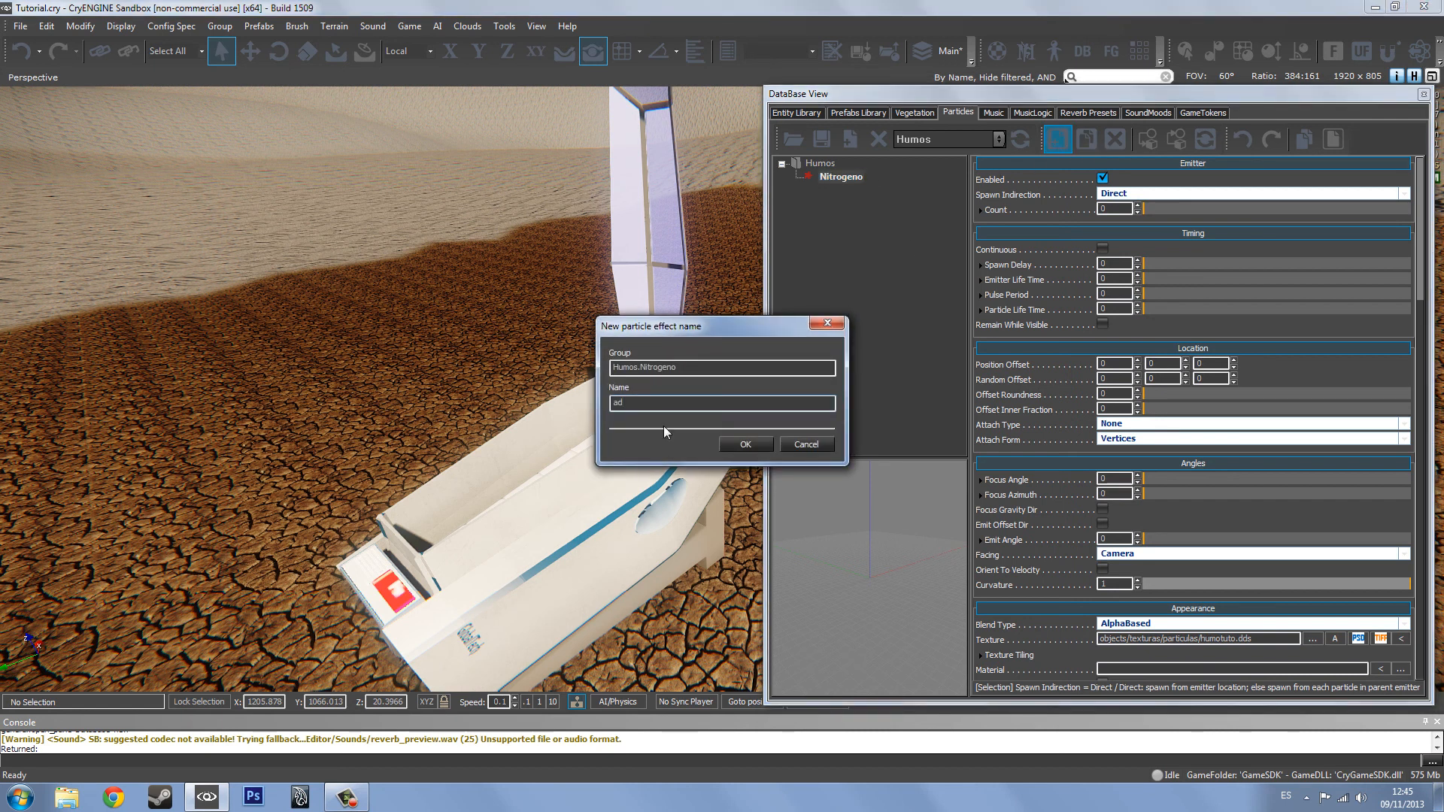
{"action": "left_click", "coordinate": [722, 446]}
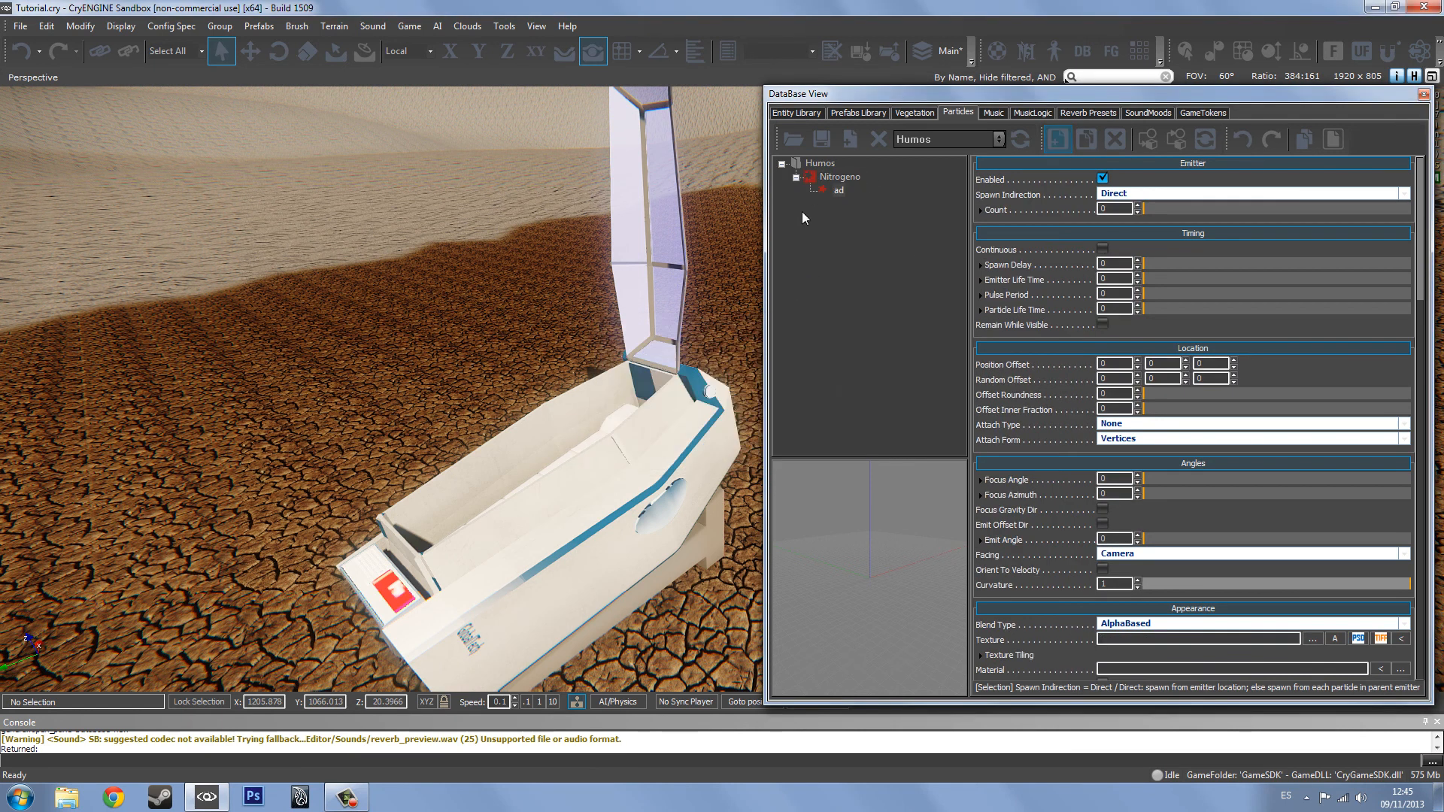
{"action": "left_click", "coordinate": [821, 179]}
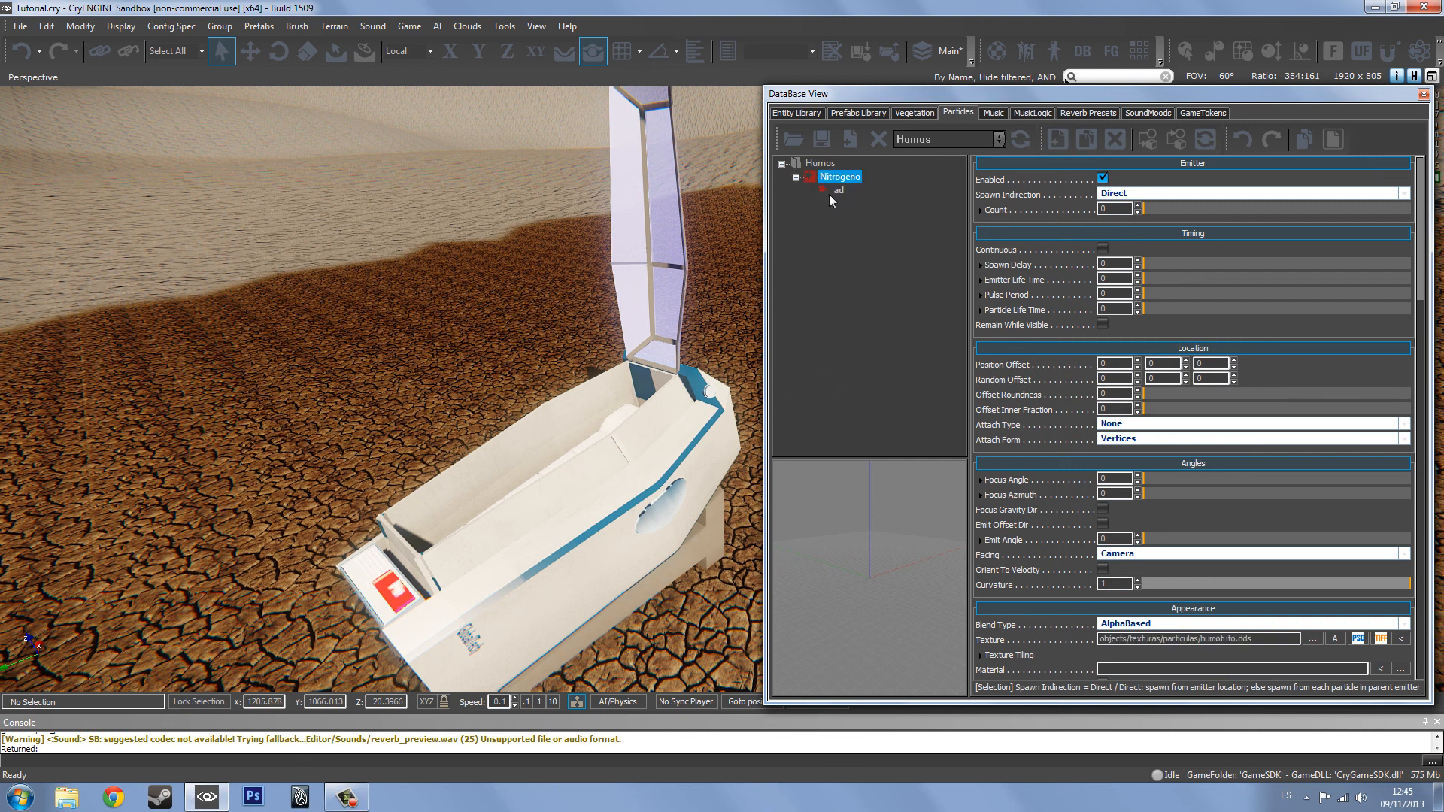
- Set the ad effect's Spawn Indirection to ParentDeath and compare its settings with those of its parent Nitrogeno
{"action": "left_click", "coordinate": [839, 191]}
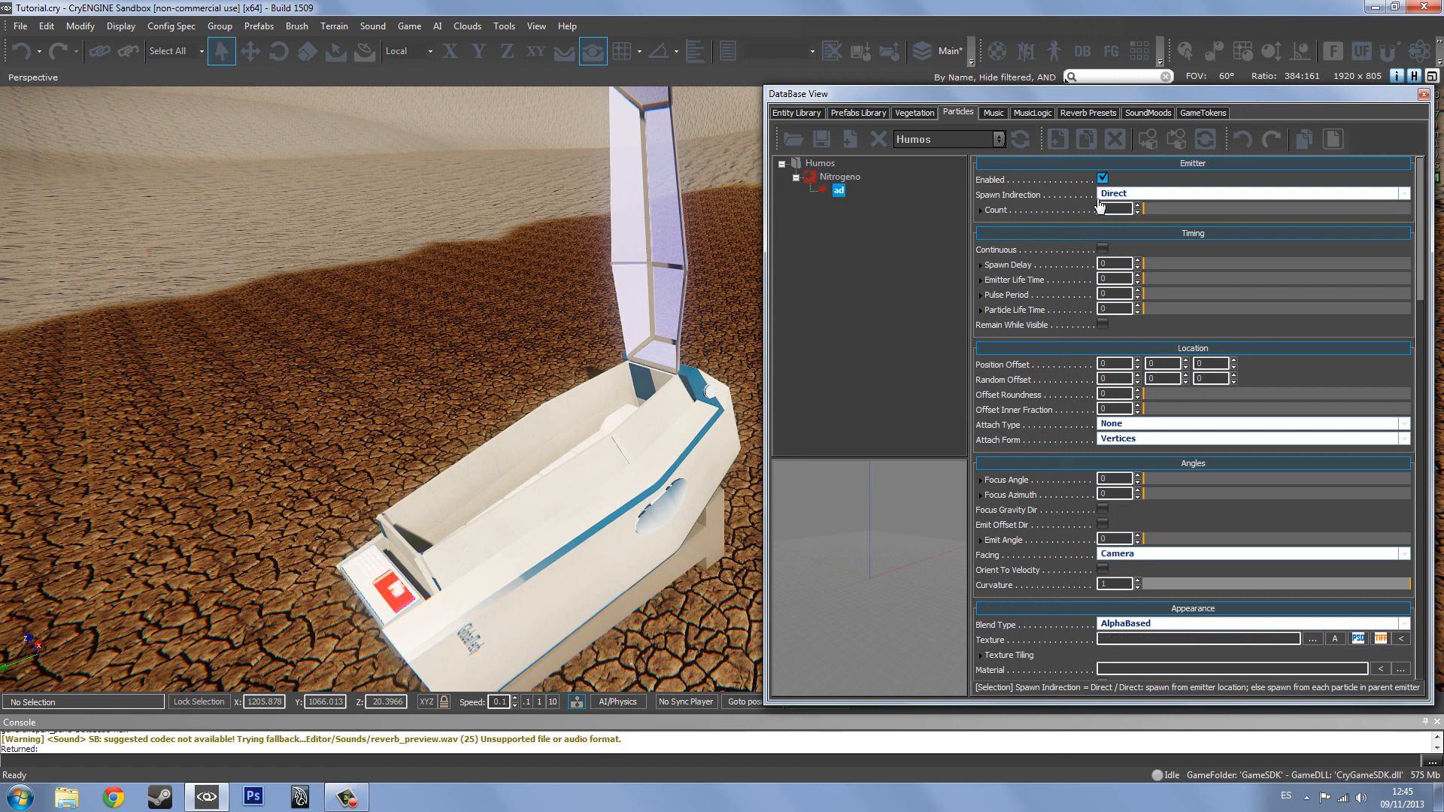
{"action": "left_click", "coordinate": [1177, 194]}
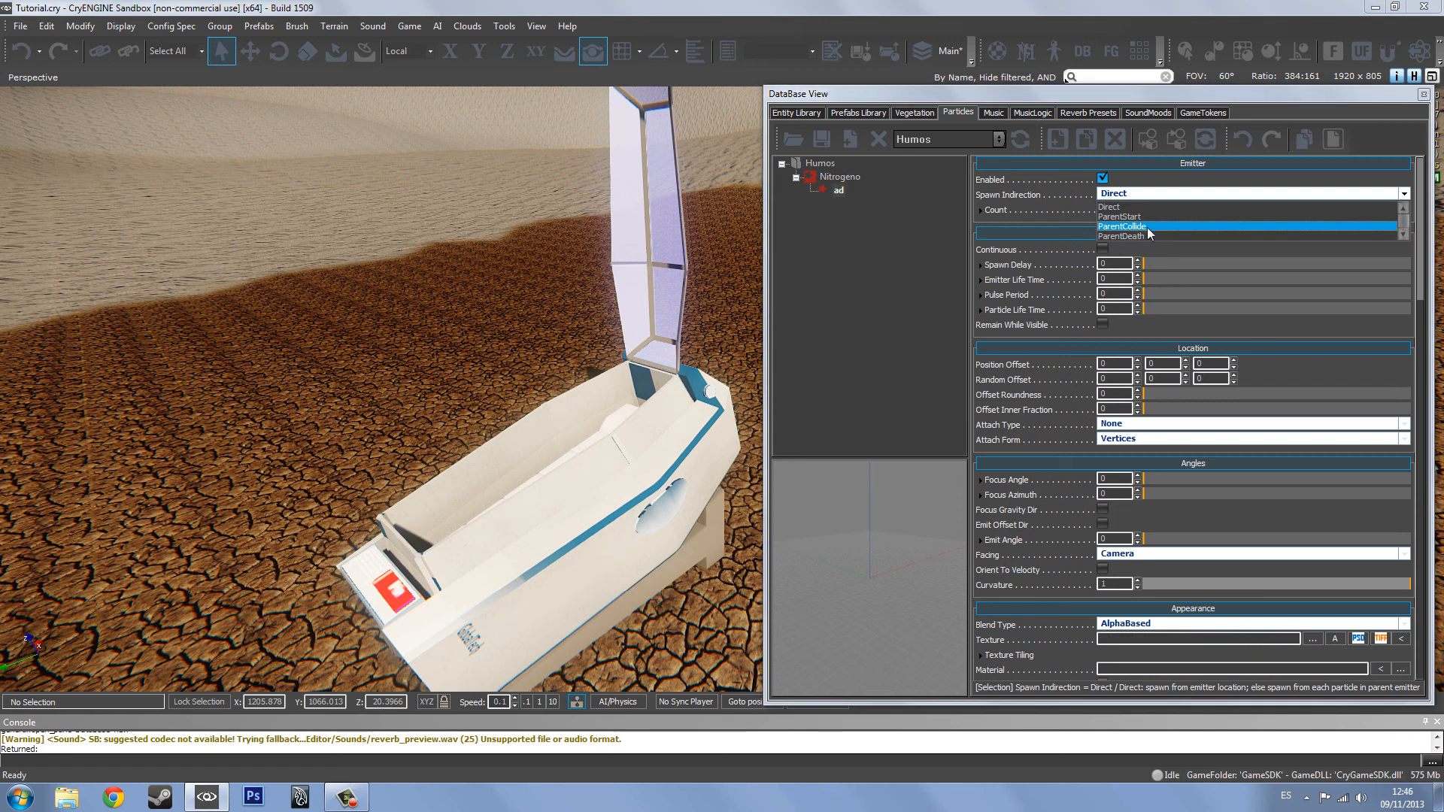
{"action": "left_click", "coordinate": [1136, 236]}
{"action": "left_click", "coordinate": [841, 178]}
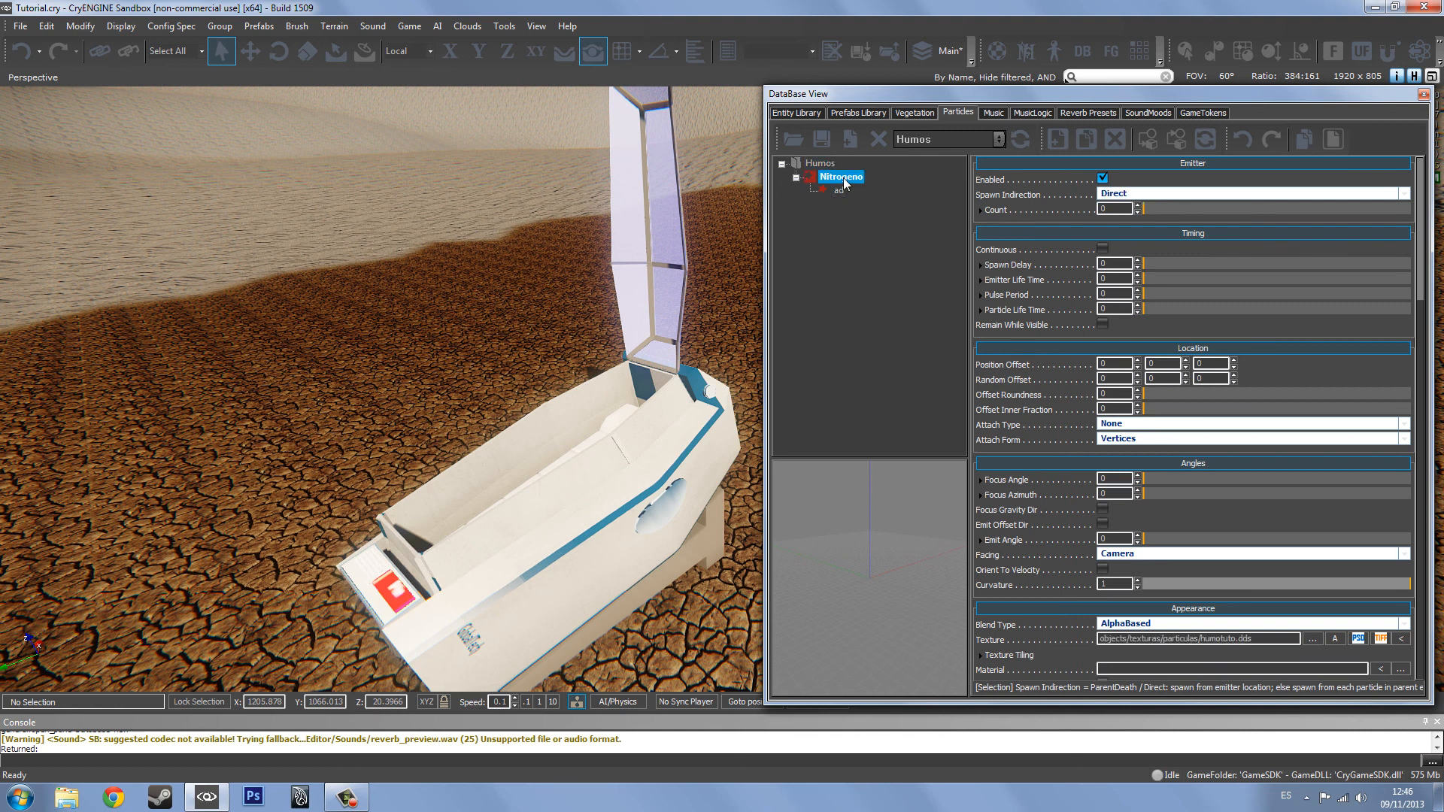
{"action": "left_click", "coordinate": [839, 190]}
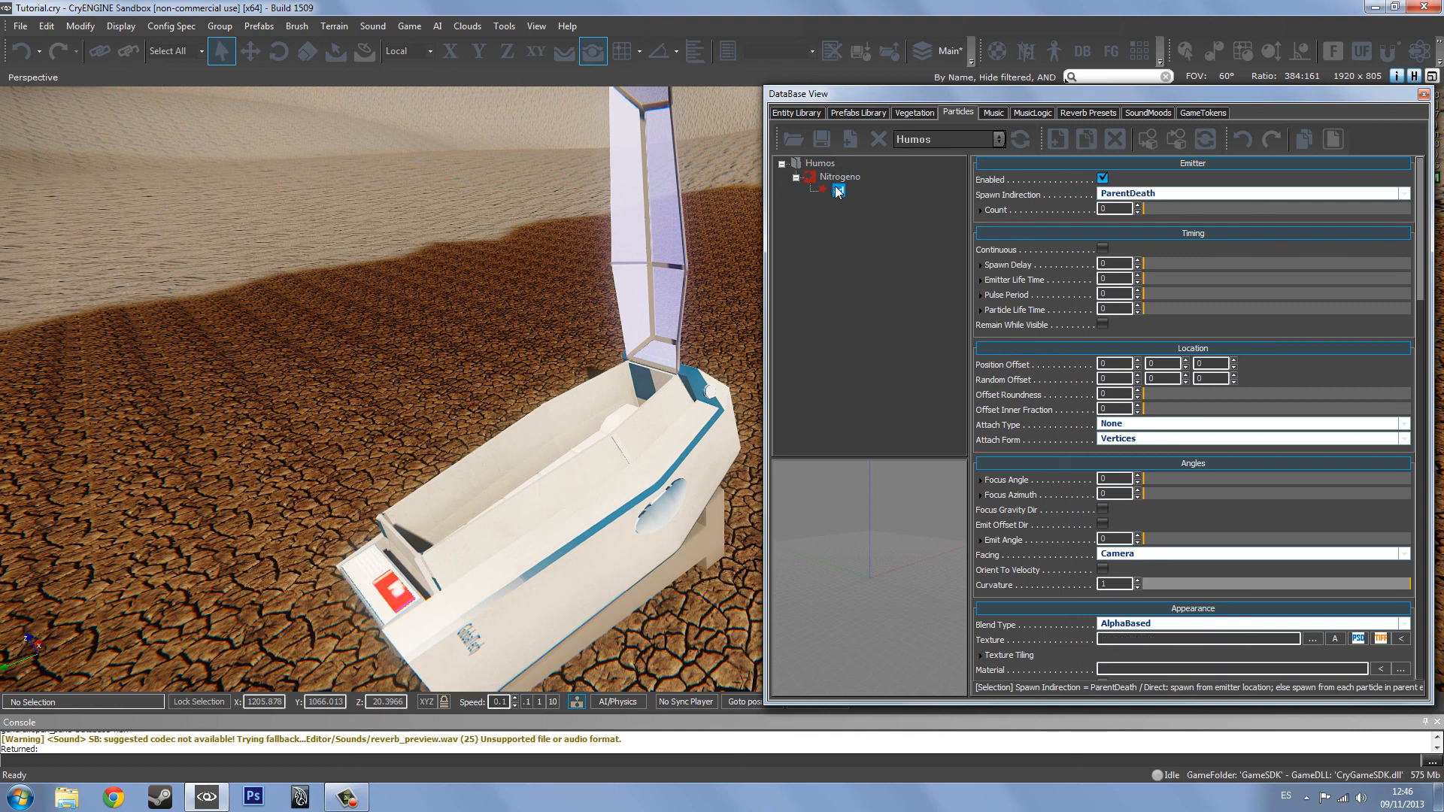
- Delete the ad child effect from under Nitrogeno and keep Nitrogeno's Spawn Indirection on Direct
{"action": "left_click", "coordinate": [1115, 139]}
{"action": "left_click", "coordinate": [706, 431]}
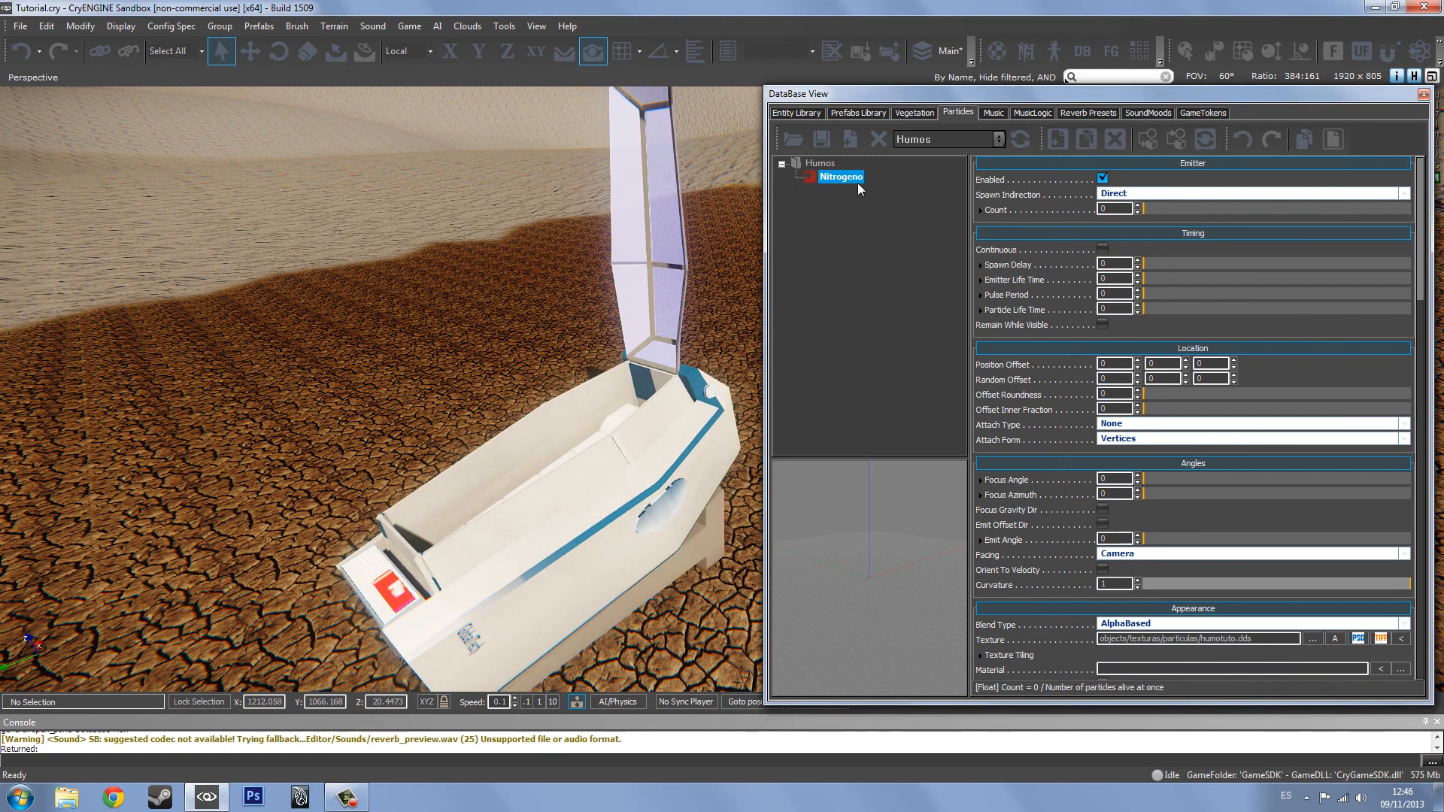
{"action": "left_click", "coordinate": [1166, 193]}
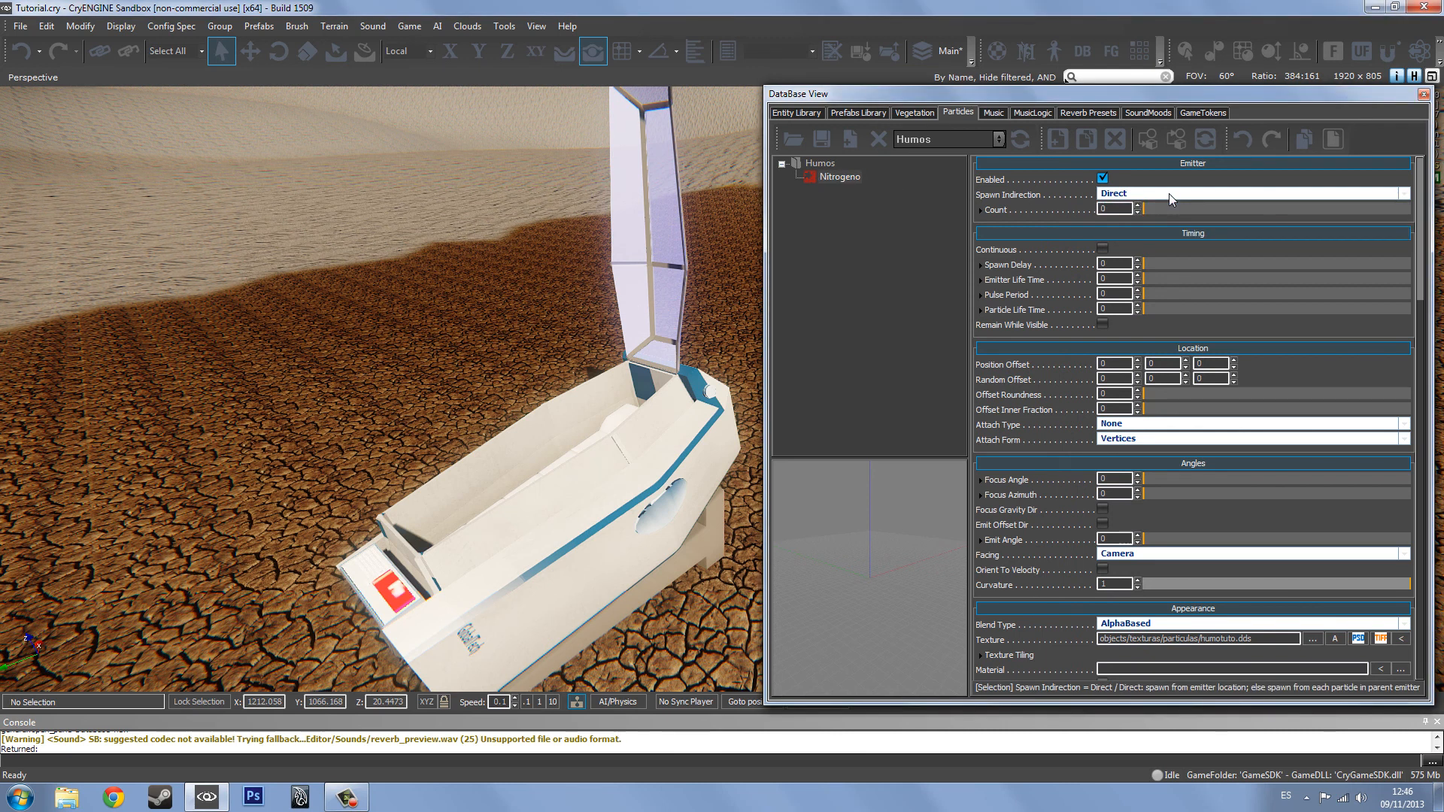
{"action": "left_click", "coordinate": [1169, 193]}
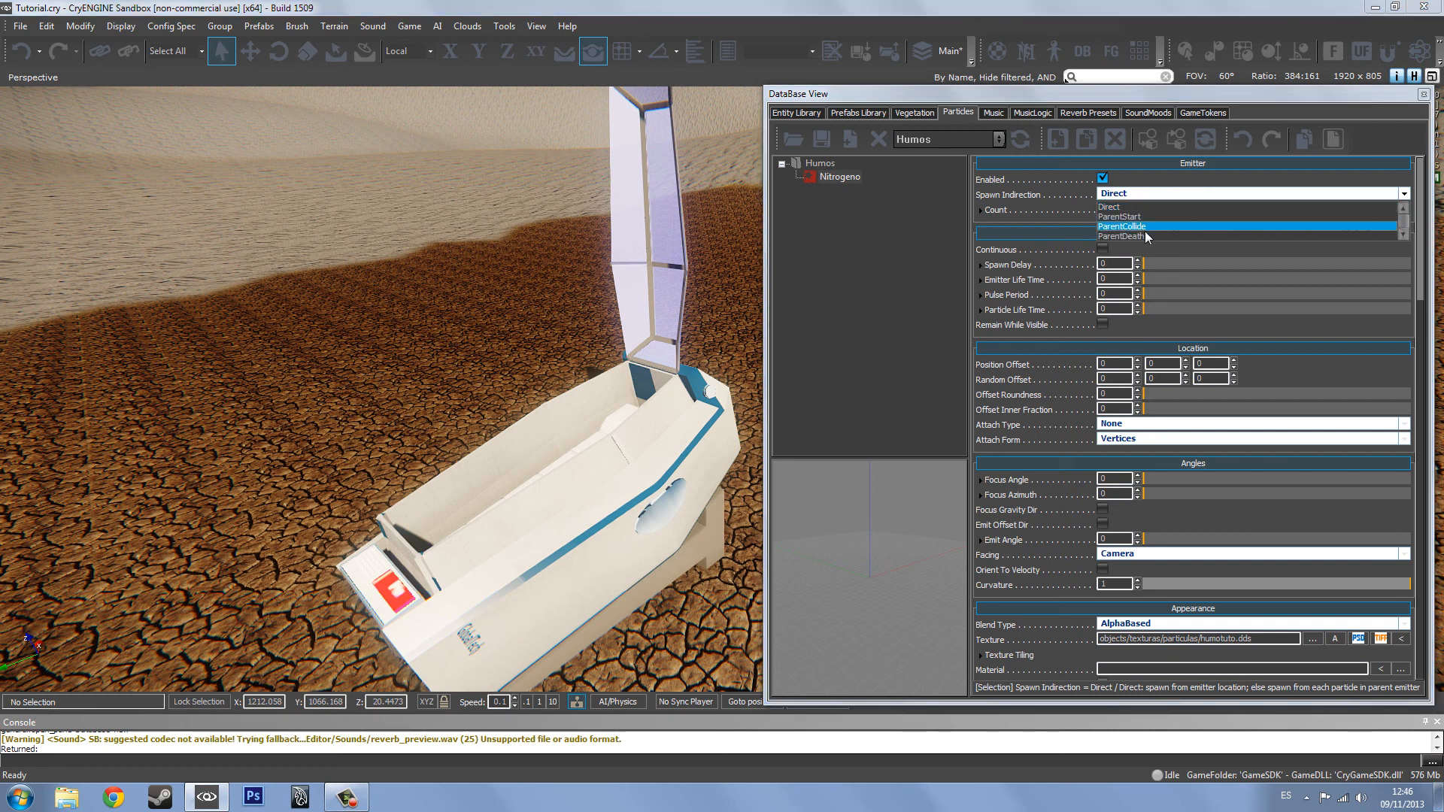
{"action": "left_click", "coordinate": [1140, 205]}
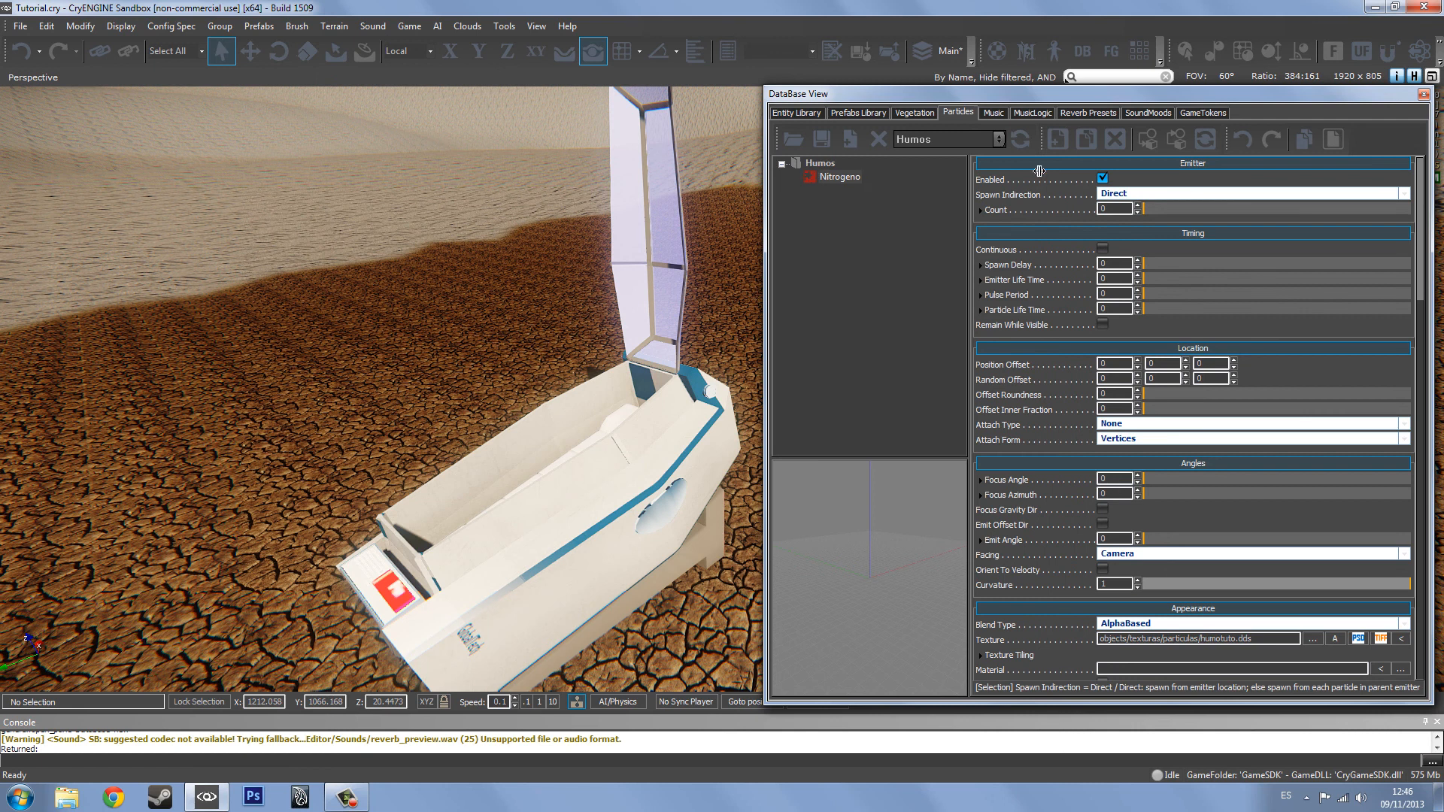
- Set the Nitrogeno effect's Count to 1 and enlarge its particle in the preview
{"action": "left_click", "coordinate": [1097, 214]}
{"action": "left_click", "coordinate": [841, 177]}
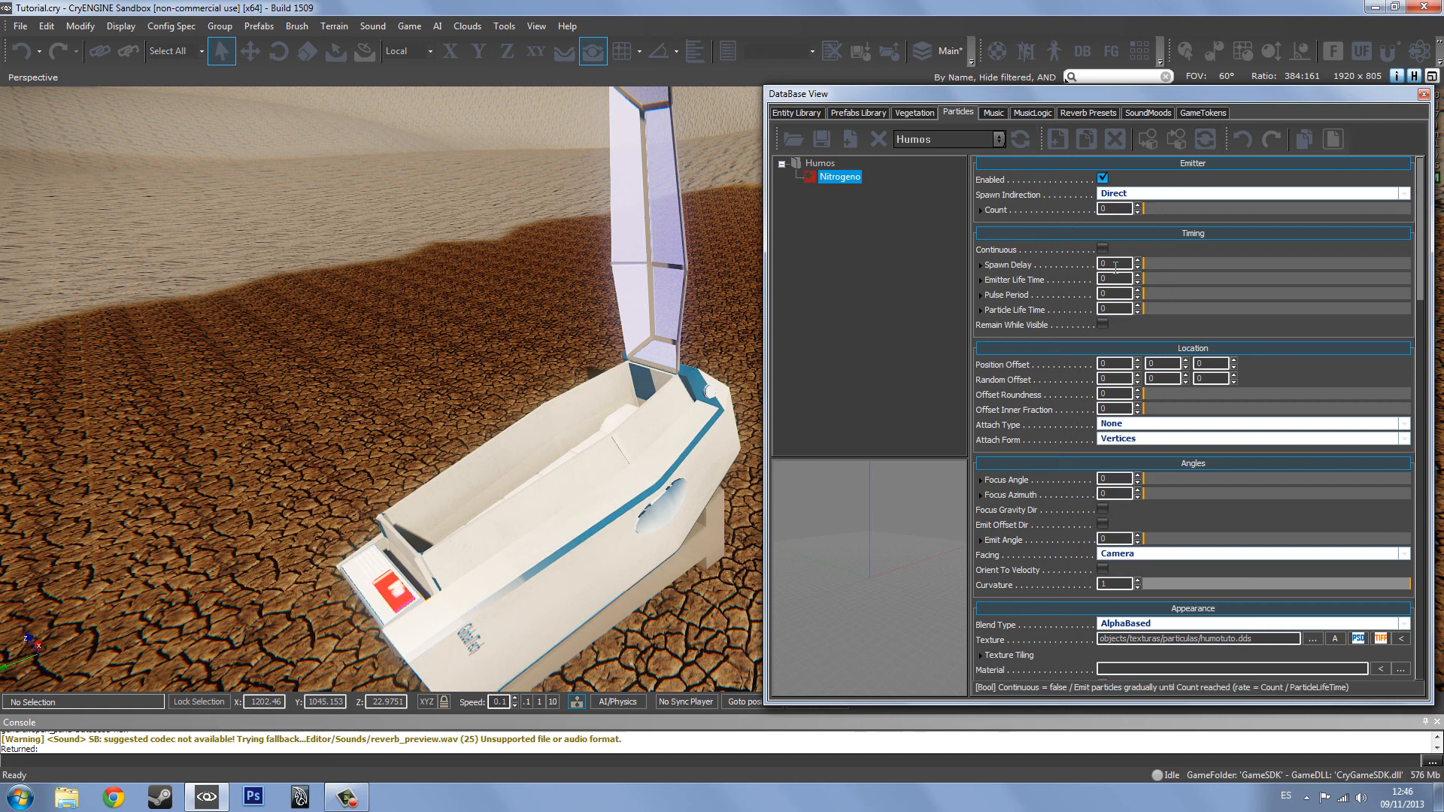
{"action": "left_click_drag", "start_coordinate": [1419, 218], "coordinate": [1417, 204]}
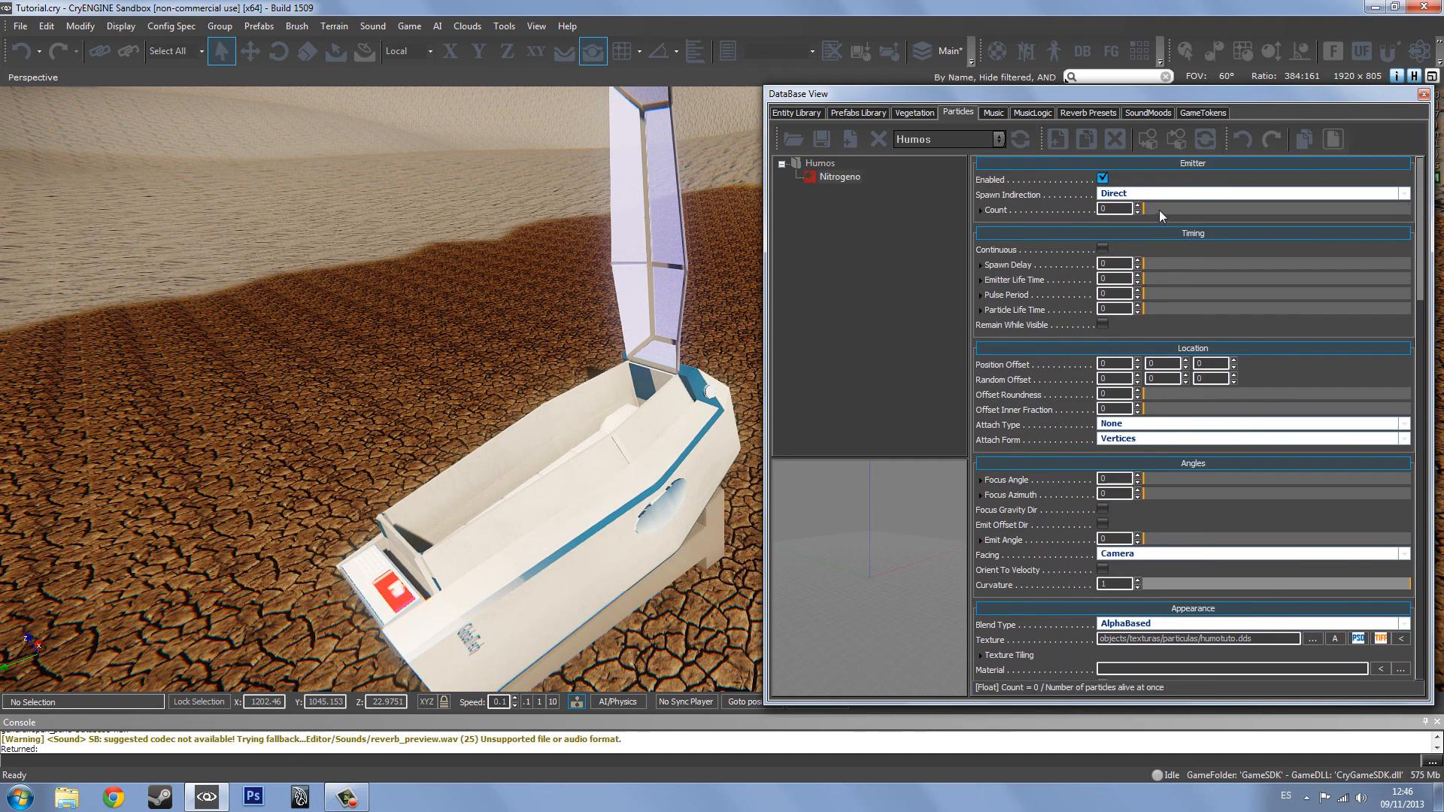
{"action": "type", "text": "1"}
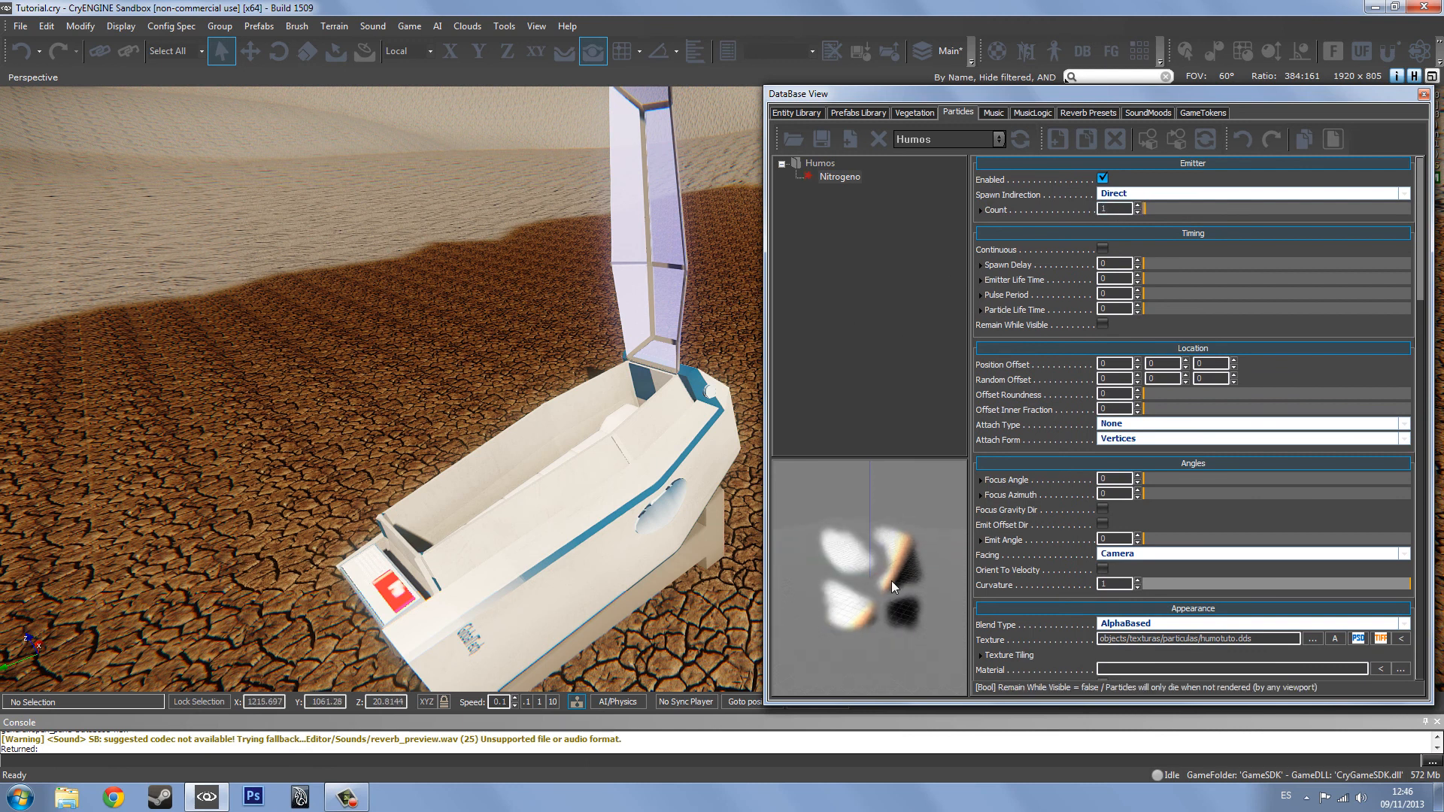
{"action": "left_click", "coordinate": [822, 164]}
{"action": "left_click", "coordinate": [843, 178]}
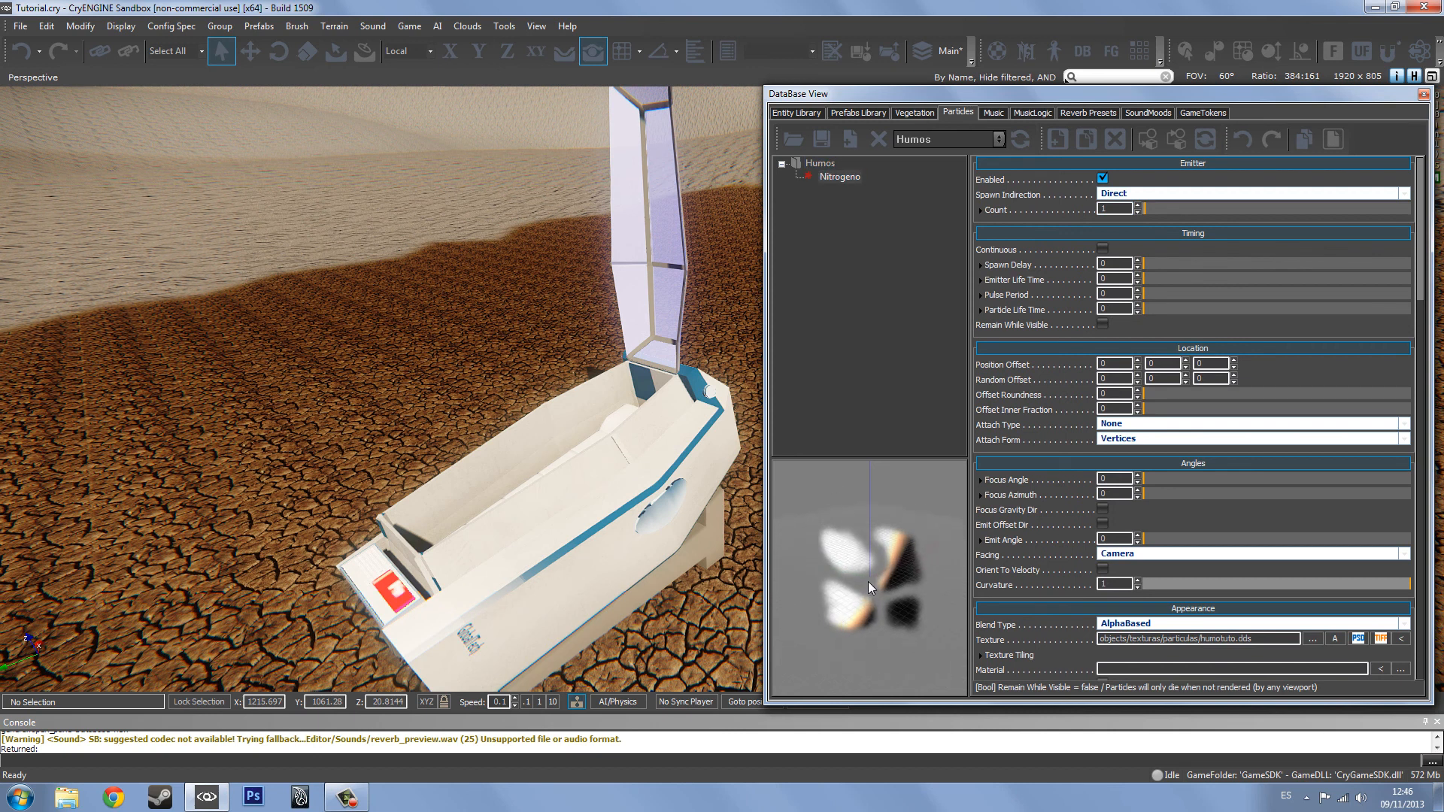
{"action": "scroll", "coordinate": [892, 566], "scroll_direction": "up", "scroll_amount": 5}
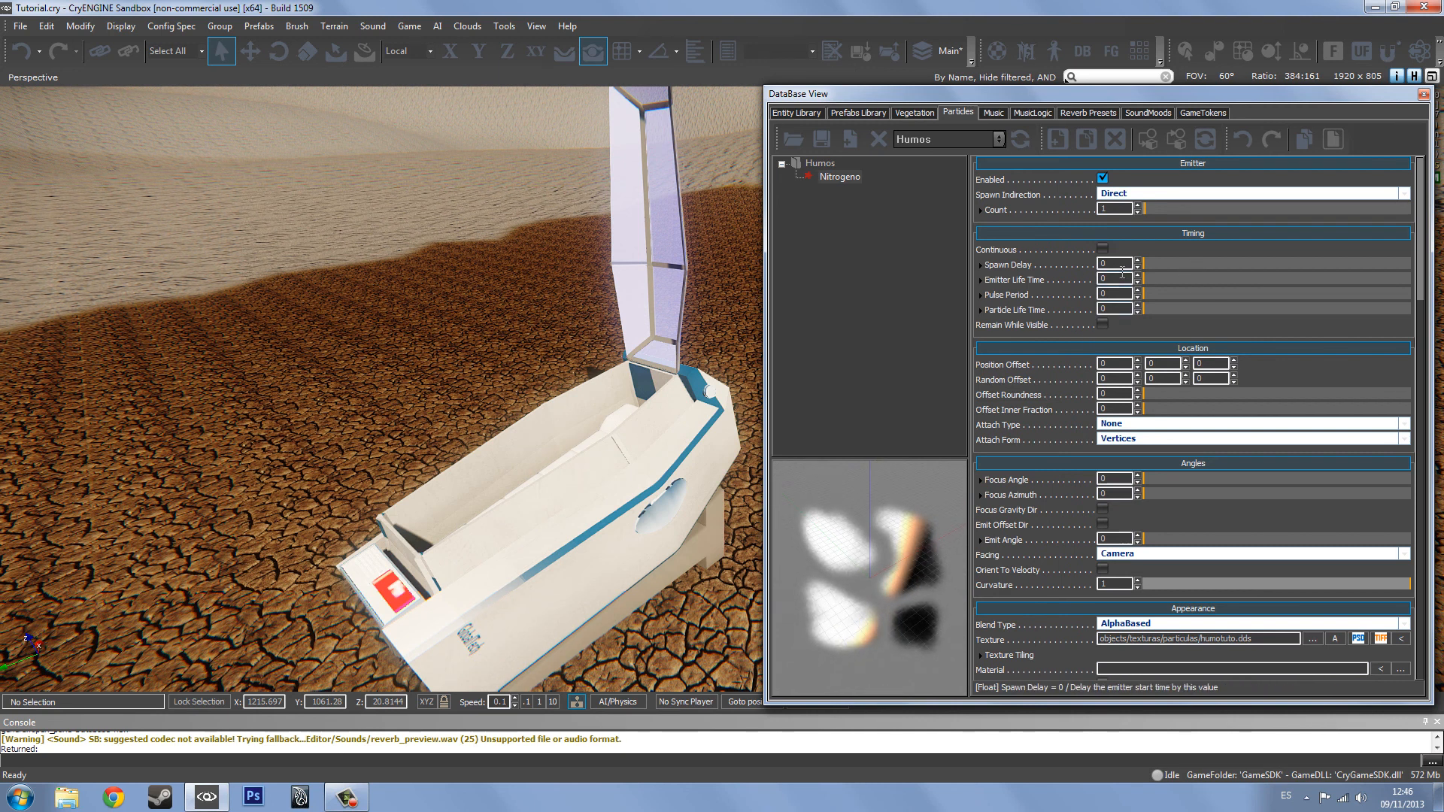
- Make the Nitrogeno effect Continuous, with a Particle Life Time of 4 and a Count of 12
{"action": "left_click", "coordinate": [1116, 309]}
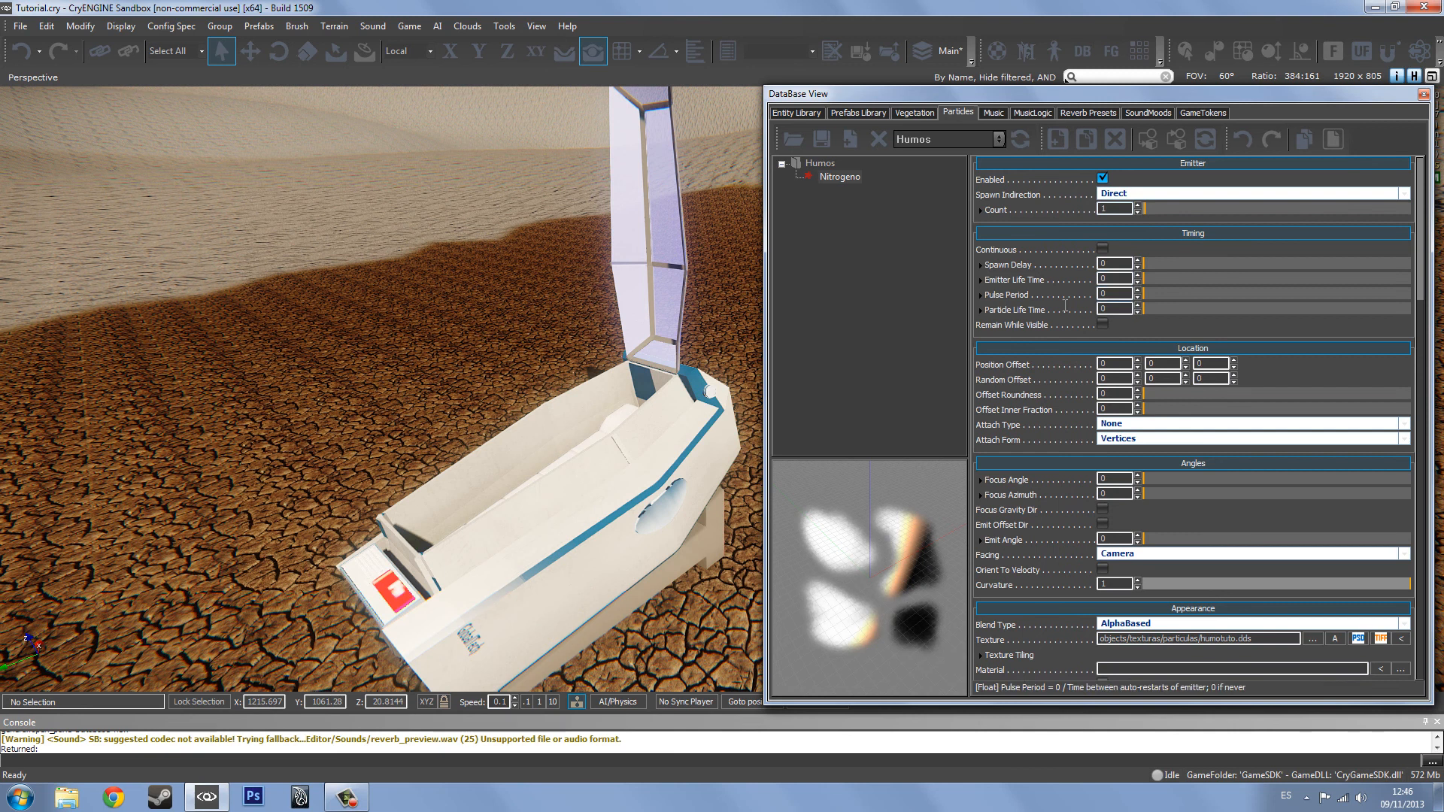
{"action": "left_click", "coordinate": [1104, 249]}
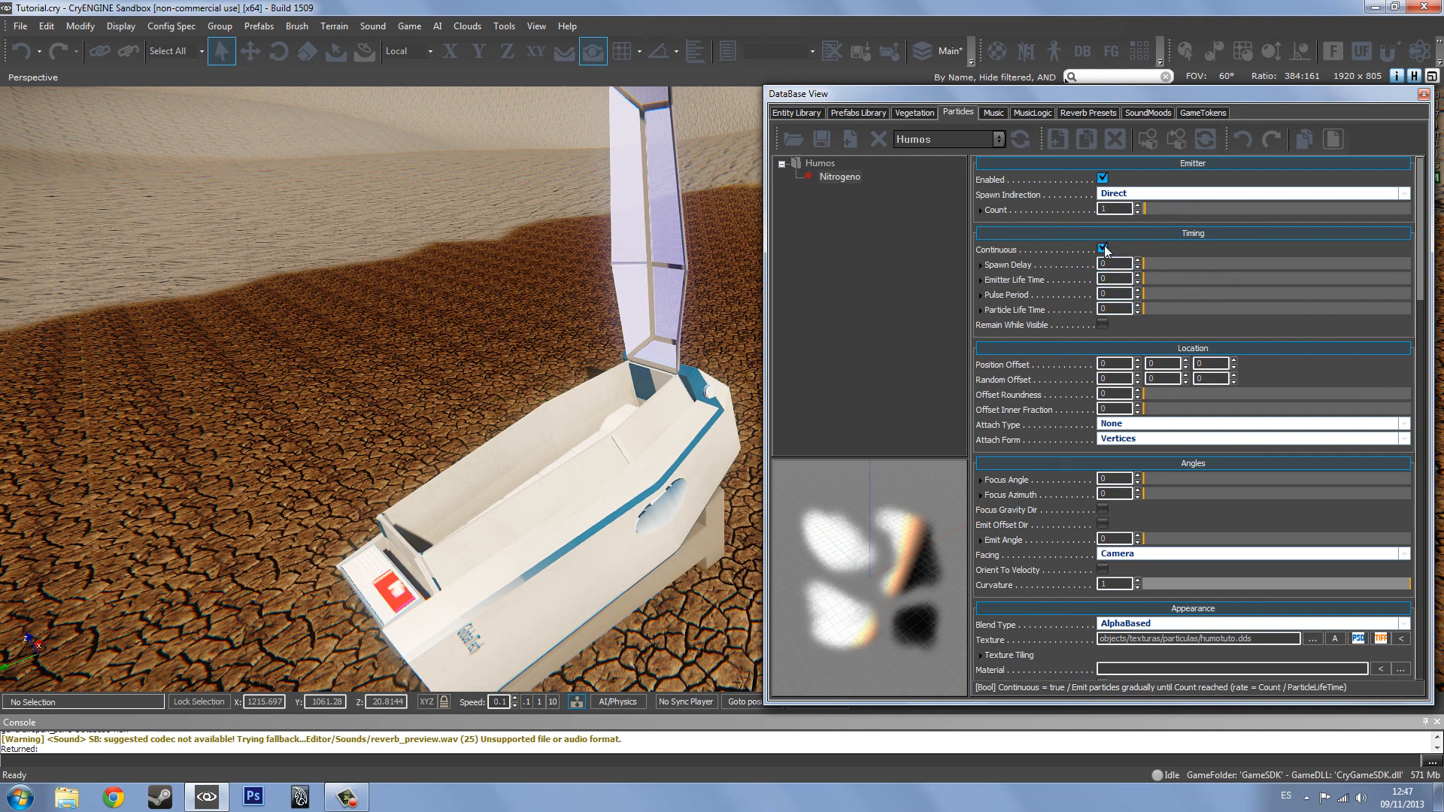
{"action": "left_click", "coordinate": [1111, 309]}
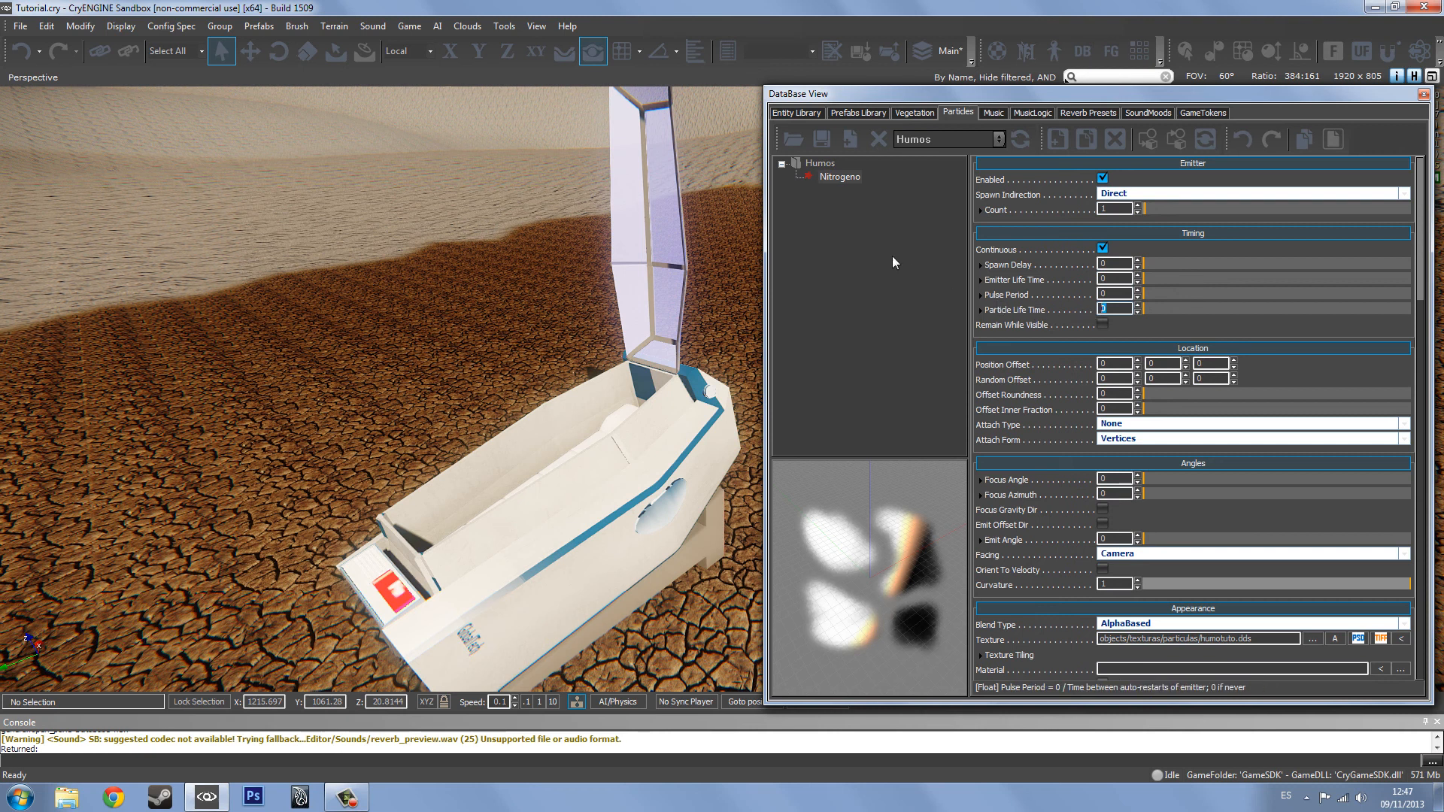
{"action": "type", "text": "4"}
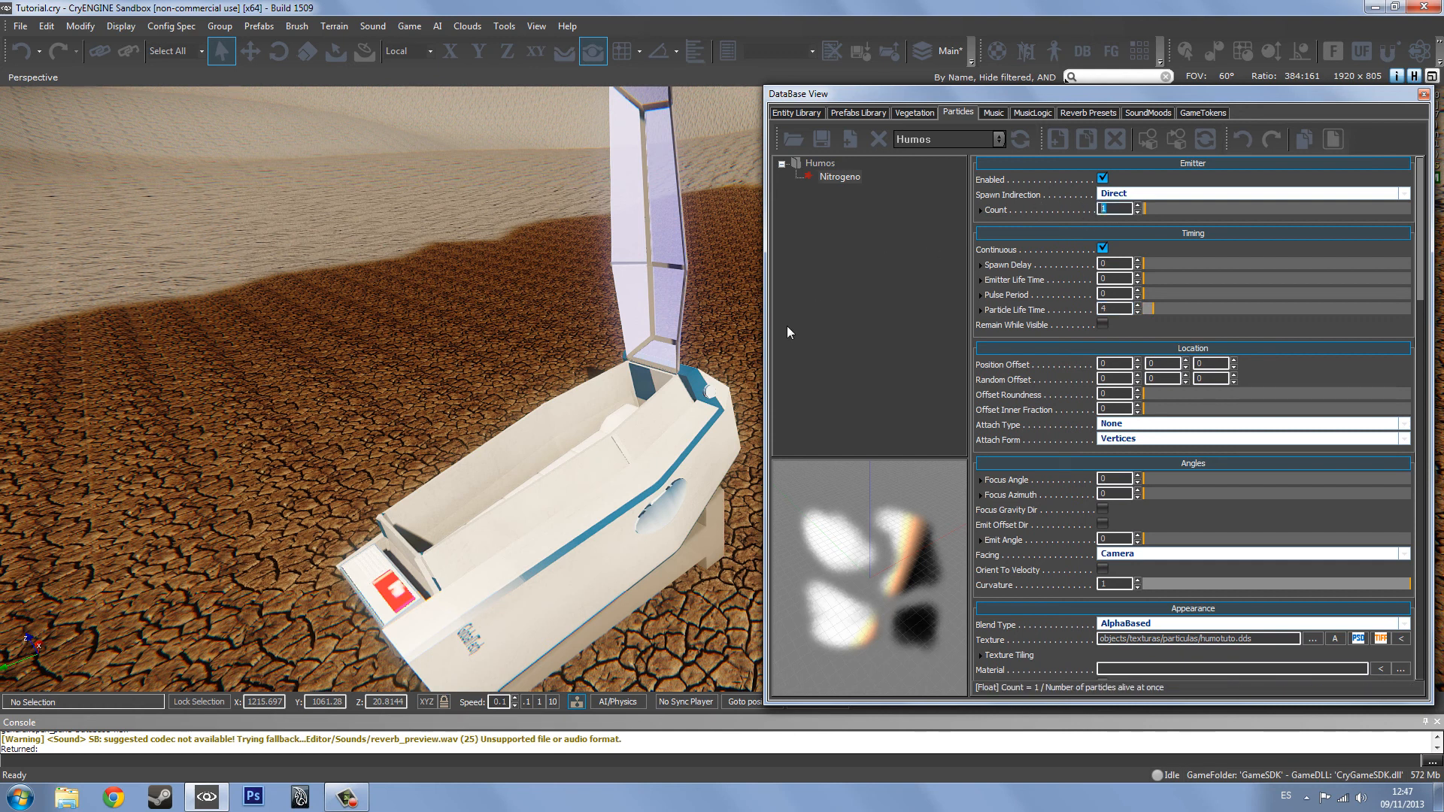
{"action": "key", "text": "Return"}
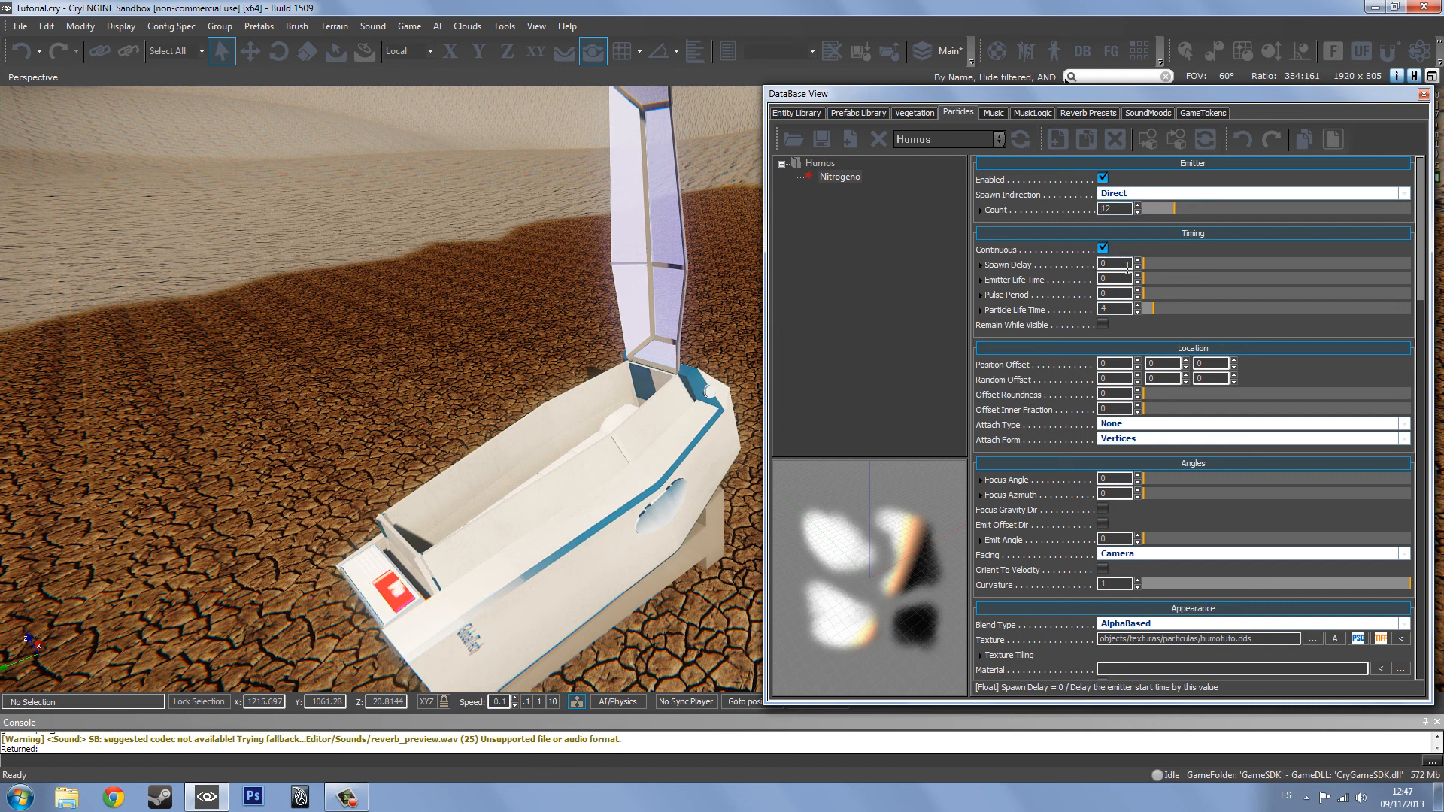
- Try out Spawn Delay, Emitter Life Time and Pulse Period values on the effect, returning them to 0
{"action": "left_click_drag", "start_coordinate": [1150, 263], "coordinate": [1180, 265]}
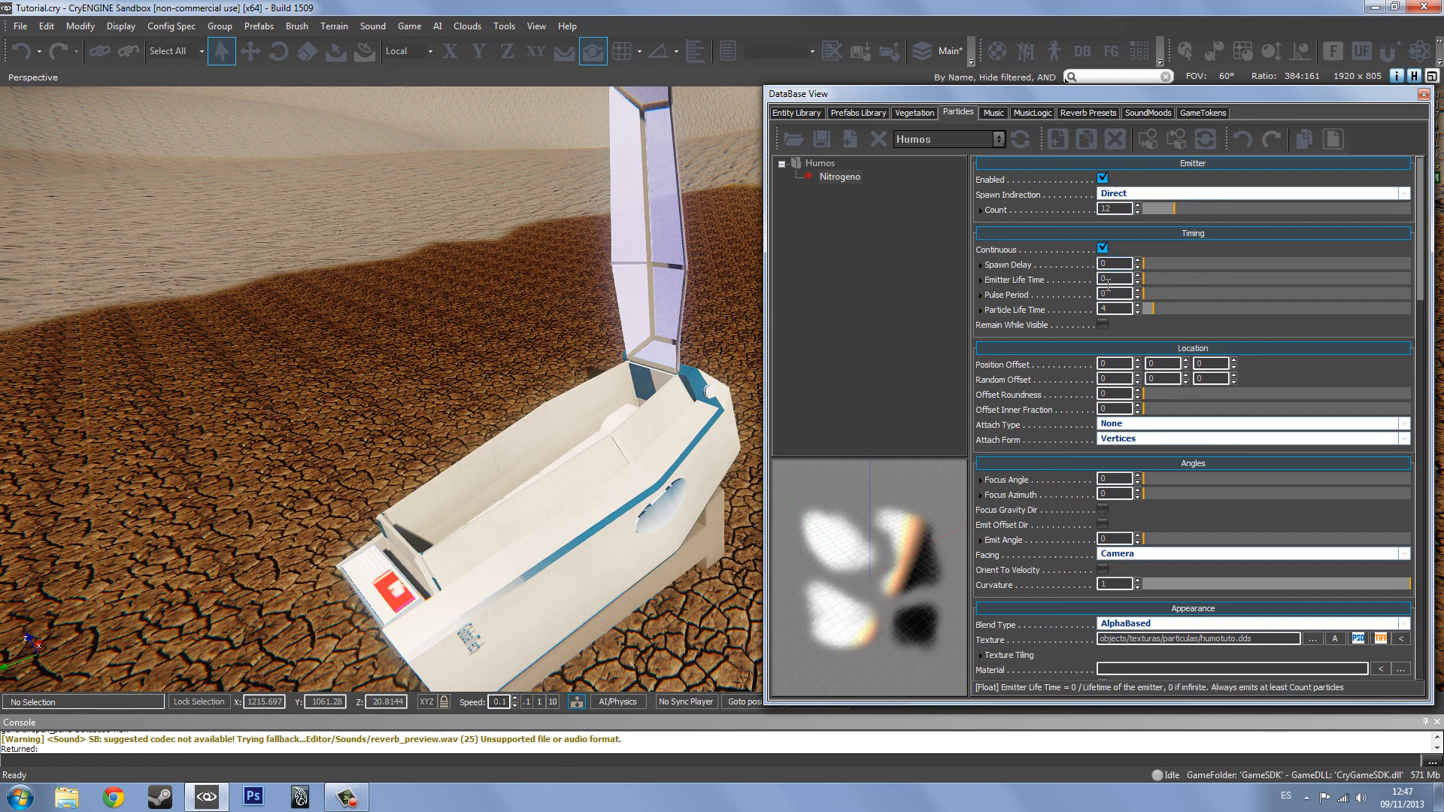
{"action": "mouse_move", "coordinate": [1152, 279]}
{"action": "left_mouse_down"}
{"action": "mouse_move", "coordinate": [1176, 282]}
{"action": "mouse_move", "coordinate": [1157, 280]}
{"action": "left_mouse_up"}
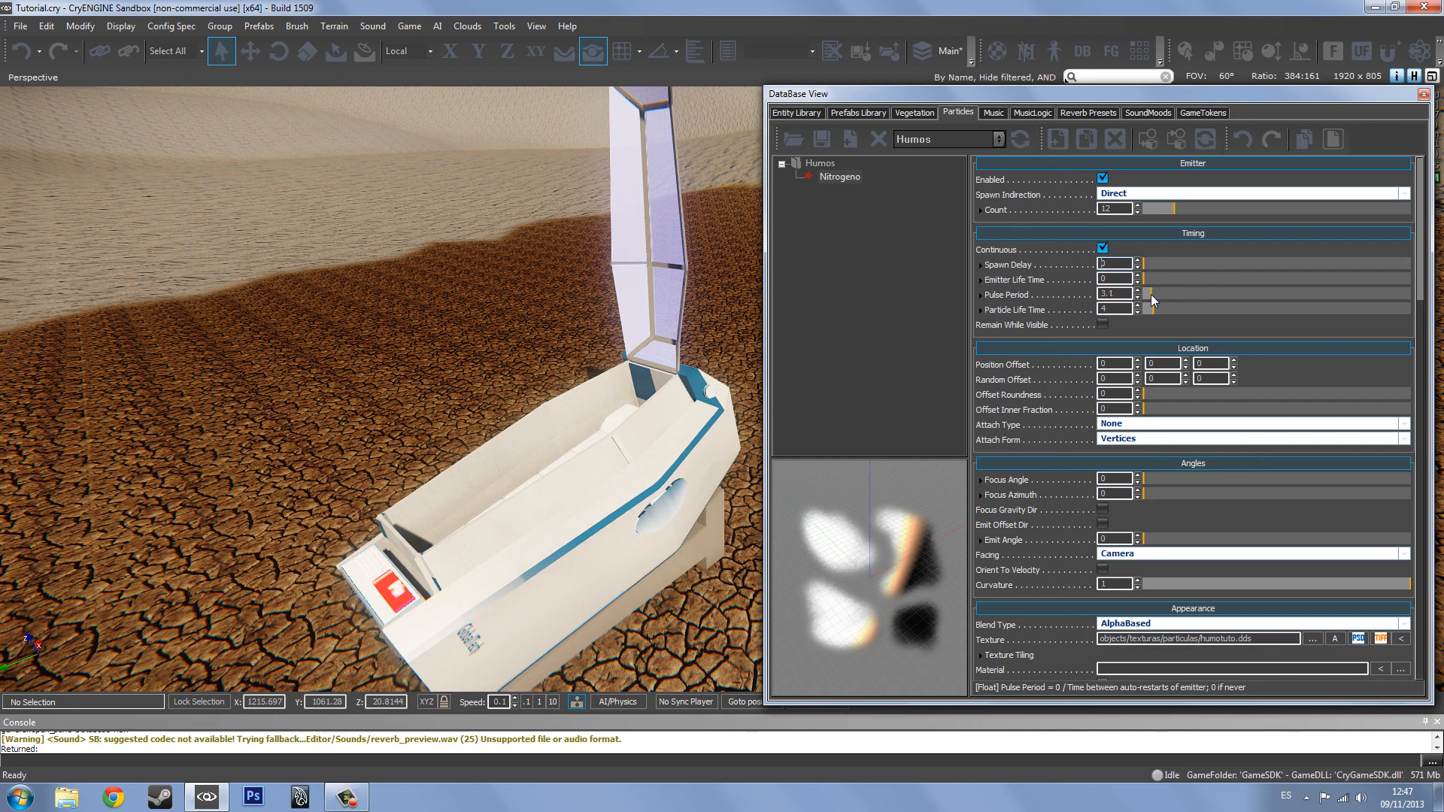
{"action": "left_click_drag", "start_coordinate": [1148, 295], "coordinate": [1149, 301]}
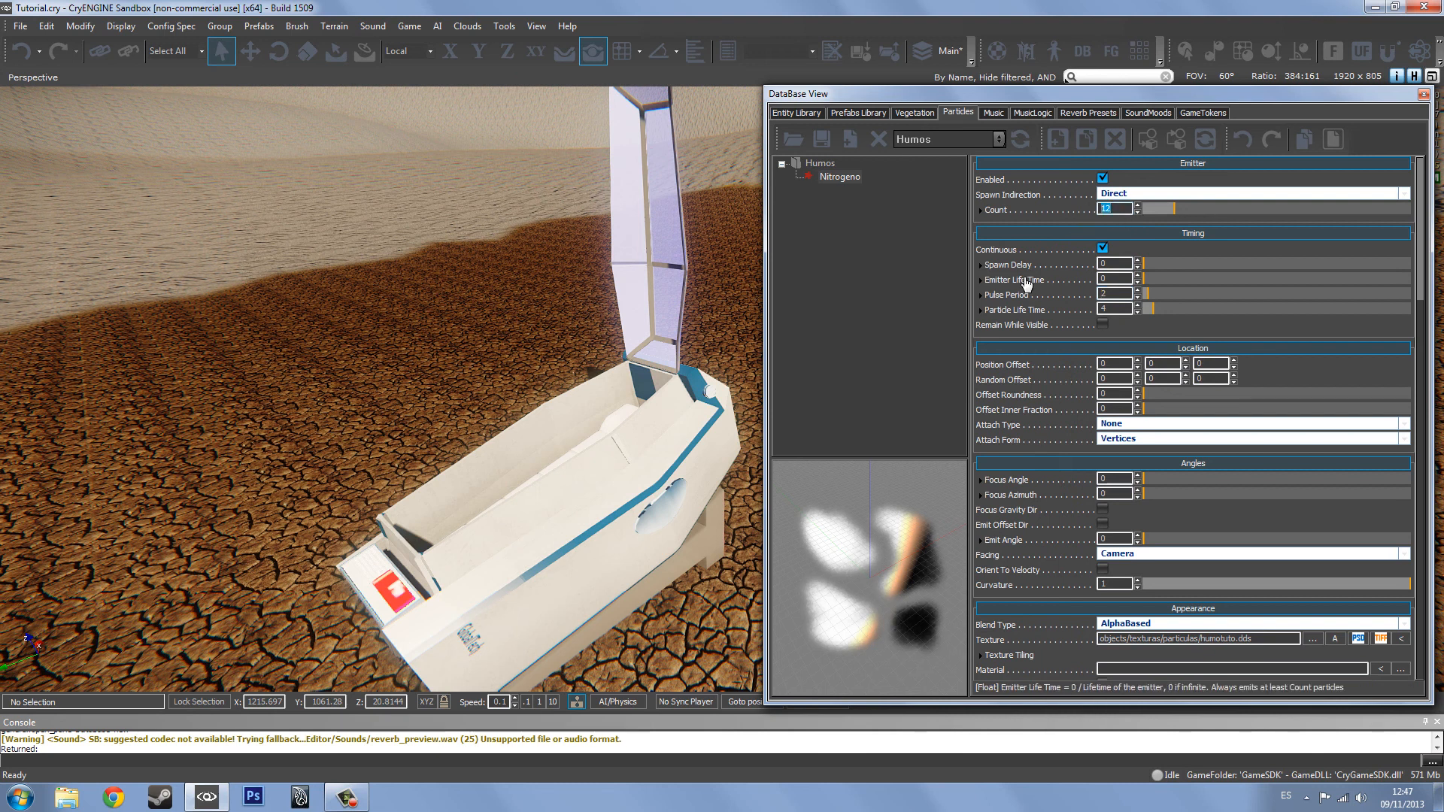
{"action": "left_click_drag", "start_coordinate": [1110, 294], "coordinate": [1035, 289]}
{"action": "type", "text": "0"}
- Place the Nitrogeno effect in the level and move its emitter over the upper end of the open capsule
{"action": "scroll", "coordinate": [1105, 219], "scroll_direction": "down", "scroll_amount": 4}
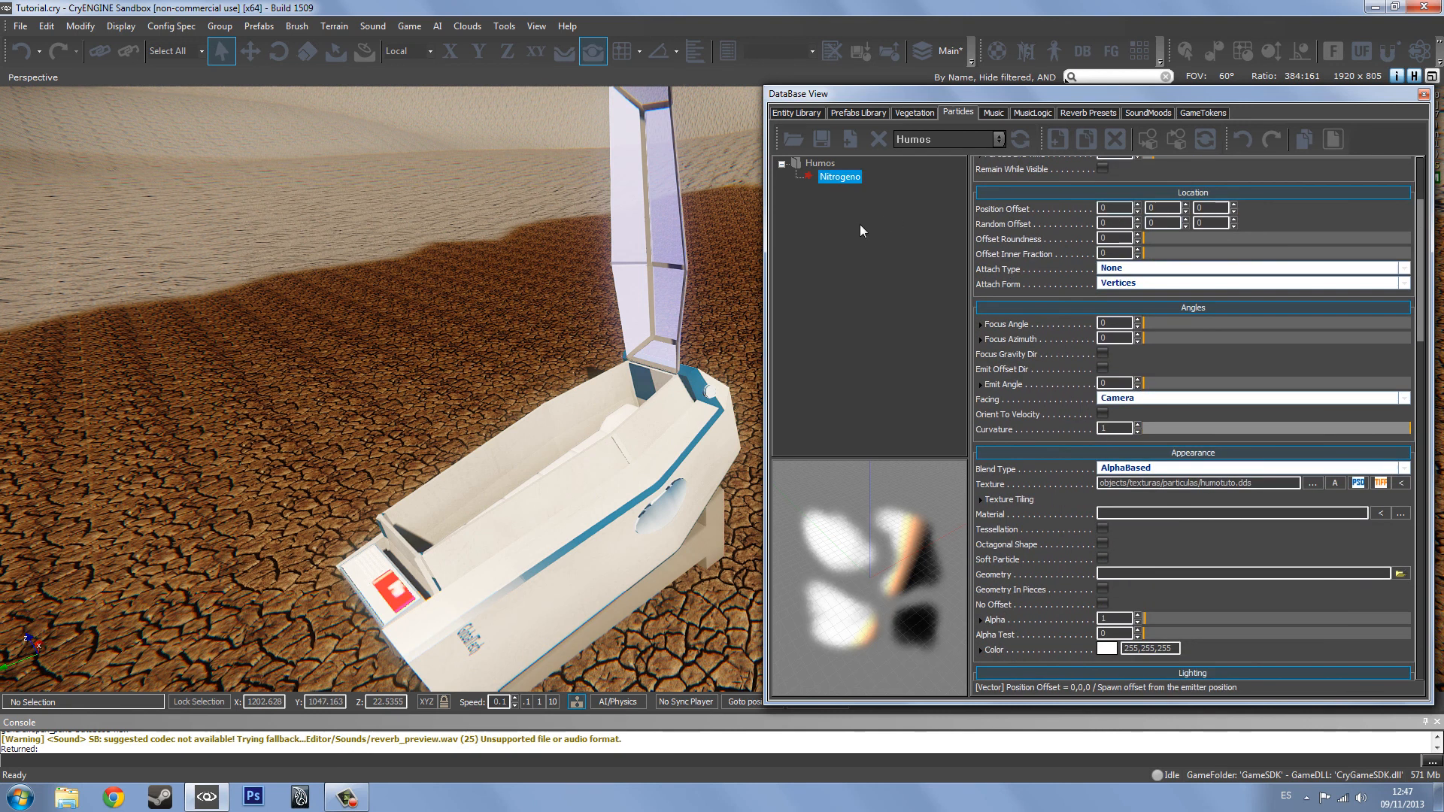
{"action": "left_click_drag", "start_coordinate": [593, 461], "coordinate": [573, 579]}
{"action": "right_click_drag", "start_coordinate": [585, 507], "coordinate": [625, 513]}
{"action": "key", "text": "2"}
{"action": "left_click_drag", "start_coordinate": [581, 562], "coordinate": [463, 482]}
{"action": "left_click_drag", "start_coordinate": [473, 376], "coordinate": [426, 230]}
{"action": "left_click", "coordinate": [426, 230]}
{"action": "right_click_drag", "start_coordinate": [425, 230], "coordinate": [564, 383]}
{"action": "left_click", "coordinate": [564, 382]}
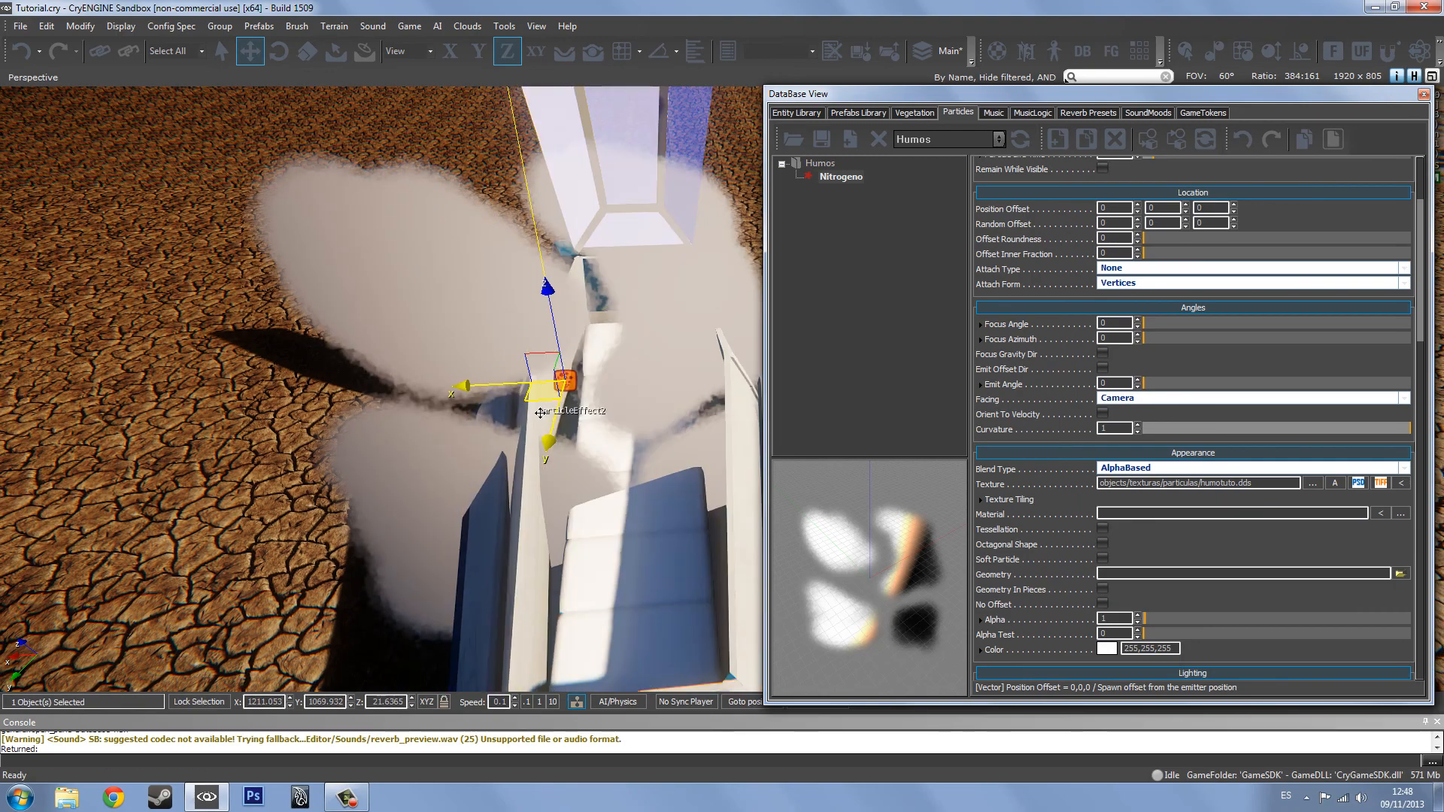
{"action": "left_click_drag", "start_coordinate": [540, 413], "coordinate": [608, 408]}
{"action": "right_click_drag", "start_coordinate": [608, 408], "coordinate": [616, 350]}
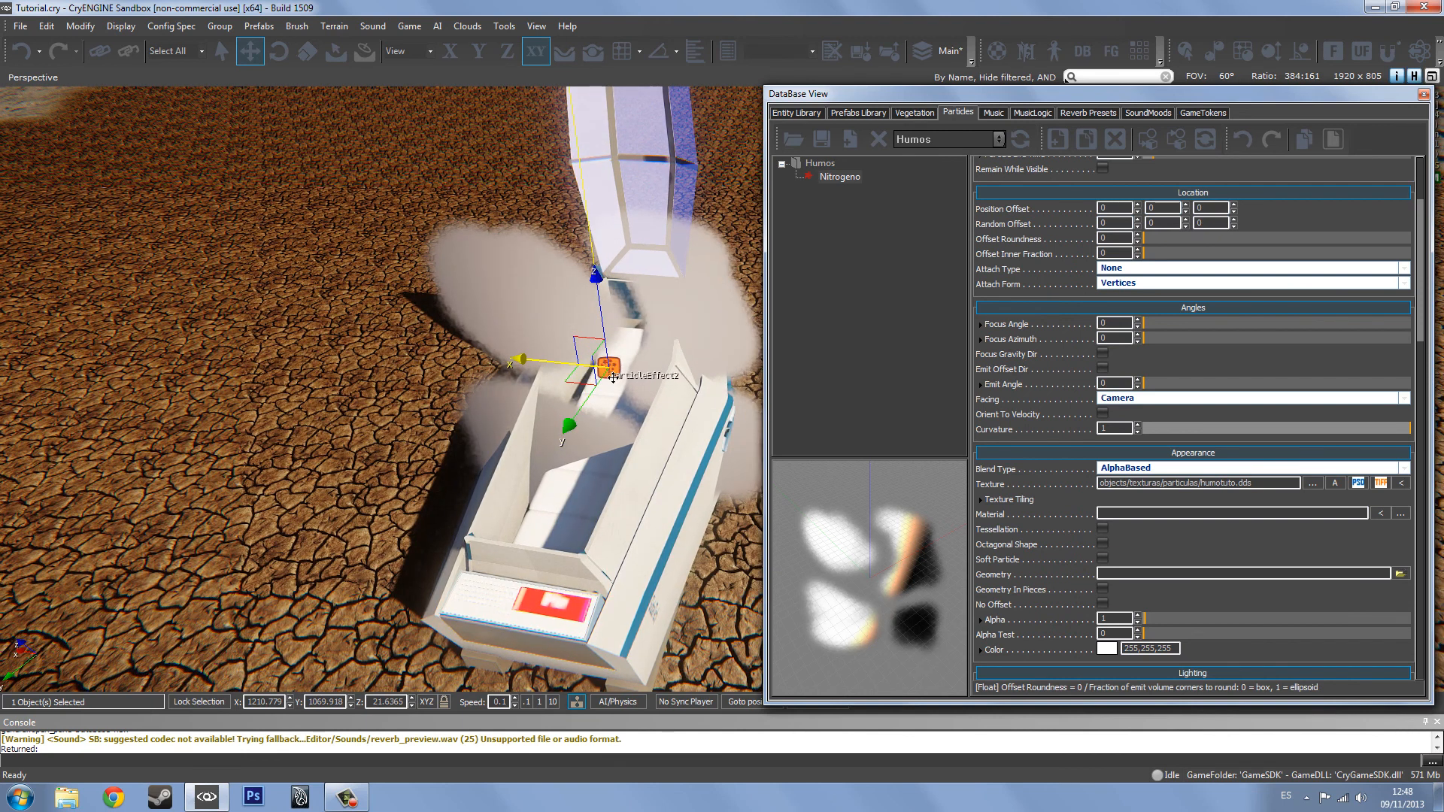
{"action": "left_click", "coordinate": [614, 378]}
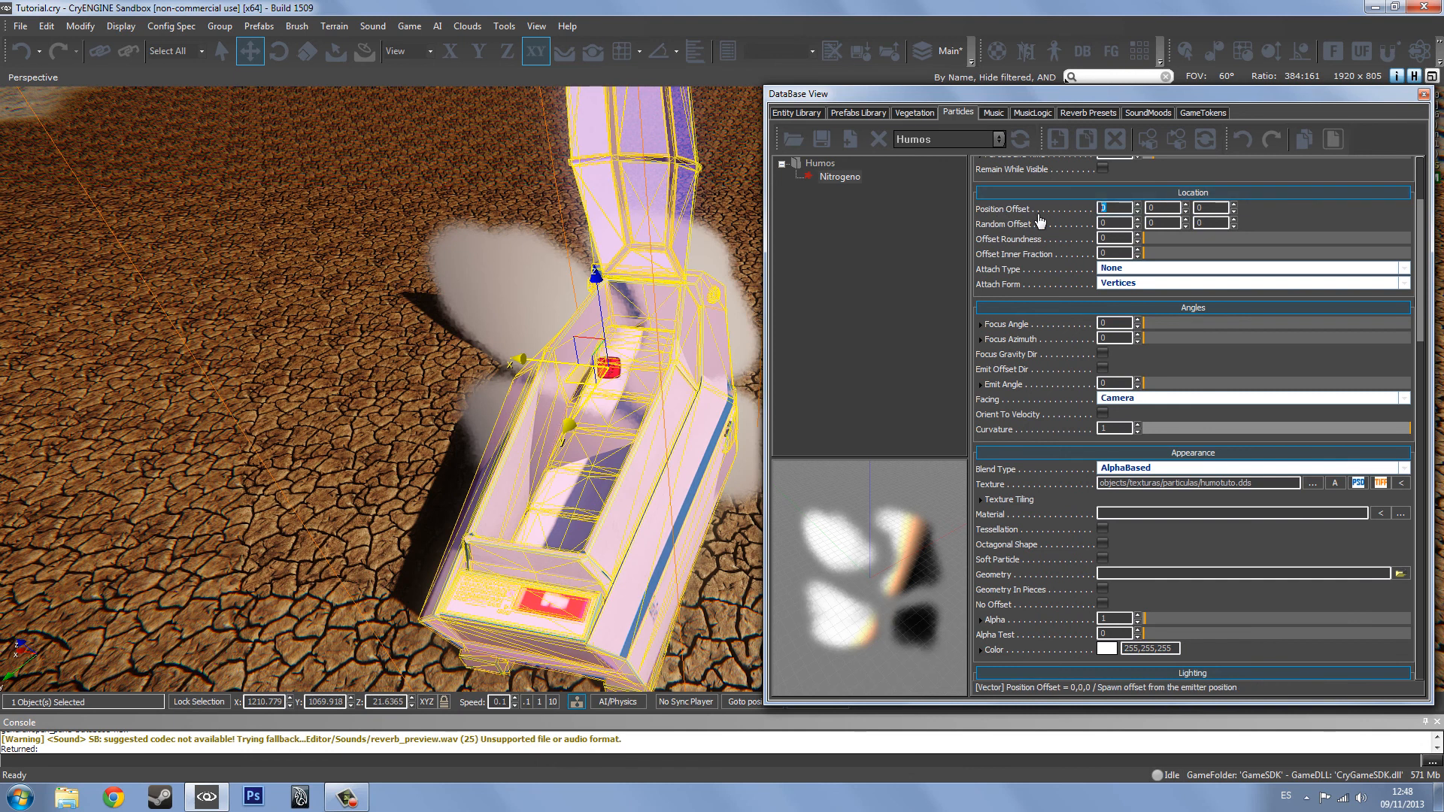
- Try a Position Offset of 3 on X and 3 on Y, comparing the smoke with the emitter's position
{"action": "left_click", "coordinate": [1108, 210]}
{"action": "left_click_drag", "start_coordinate": [1087, 213], "coordinate": [1079, 226]}
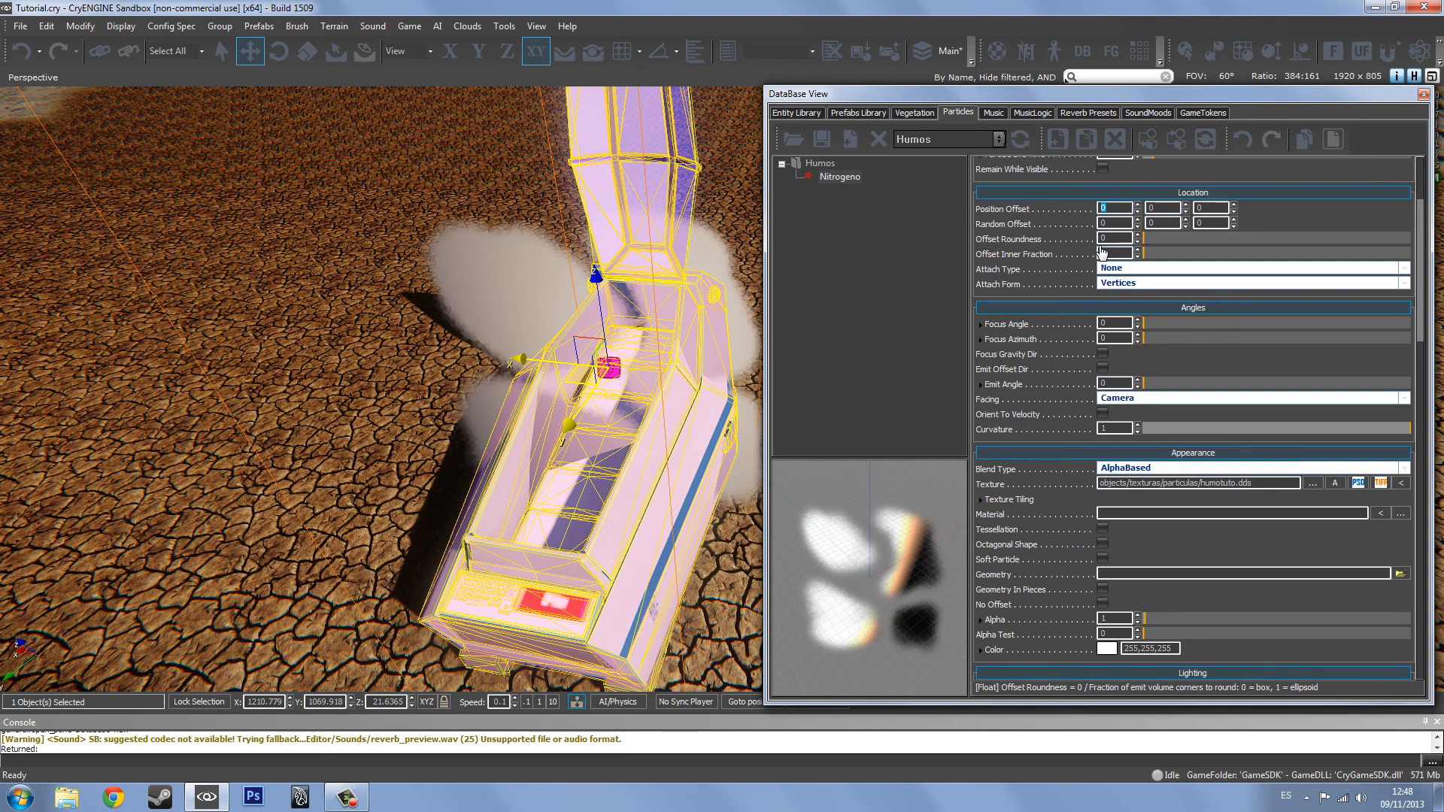
{"action": "key", "text": "Return"}
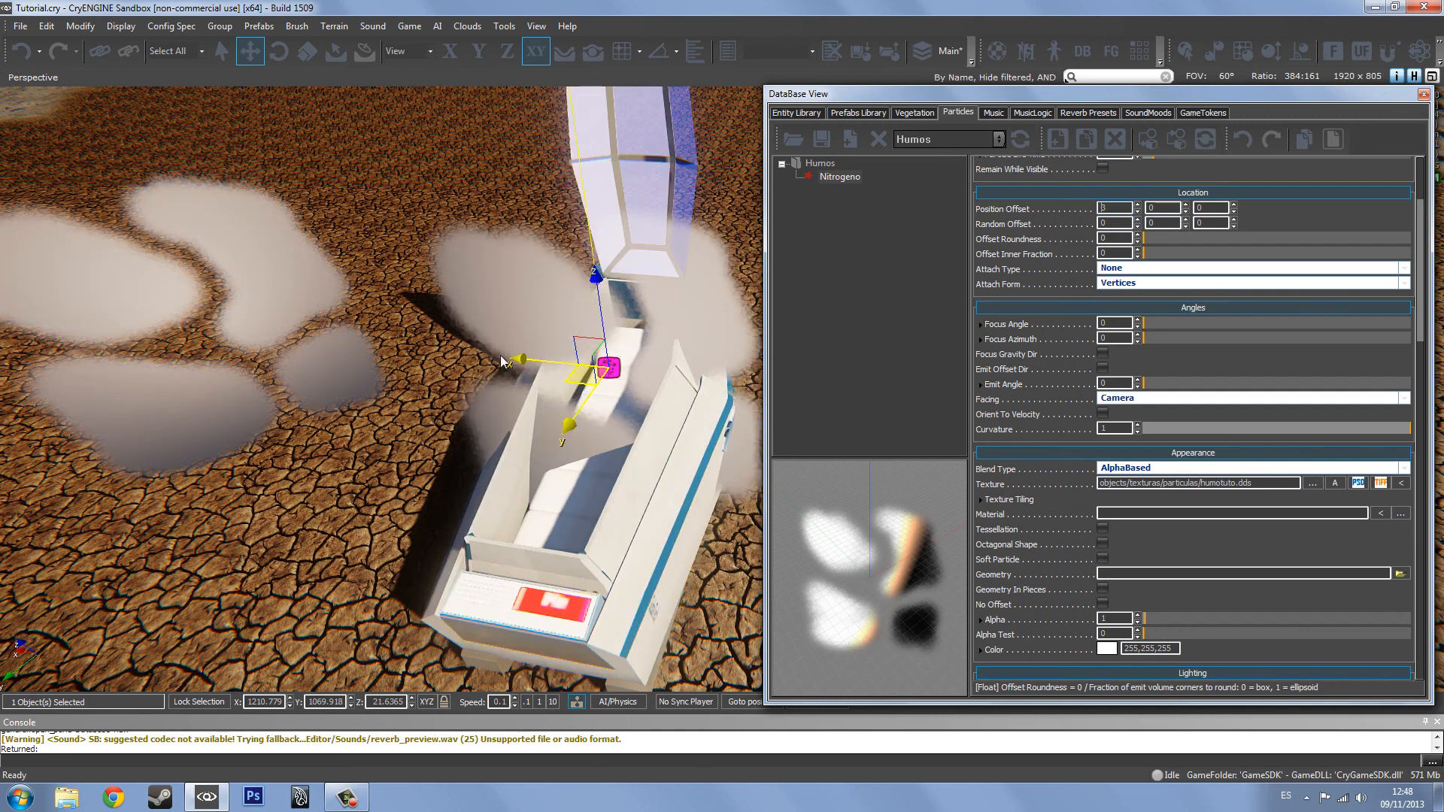
{"action": "left_click_drag", "start_coordinate": [1163, 209], "coordinate": [1083, 216]}
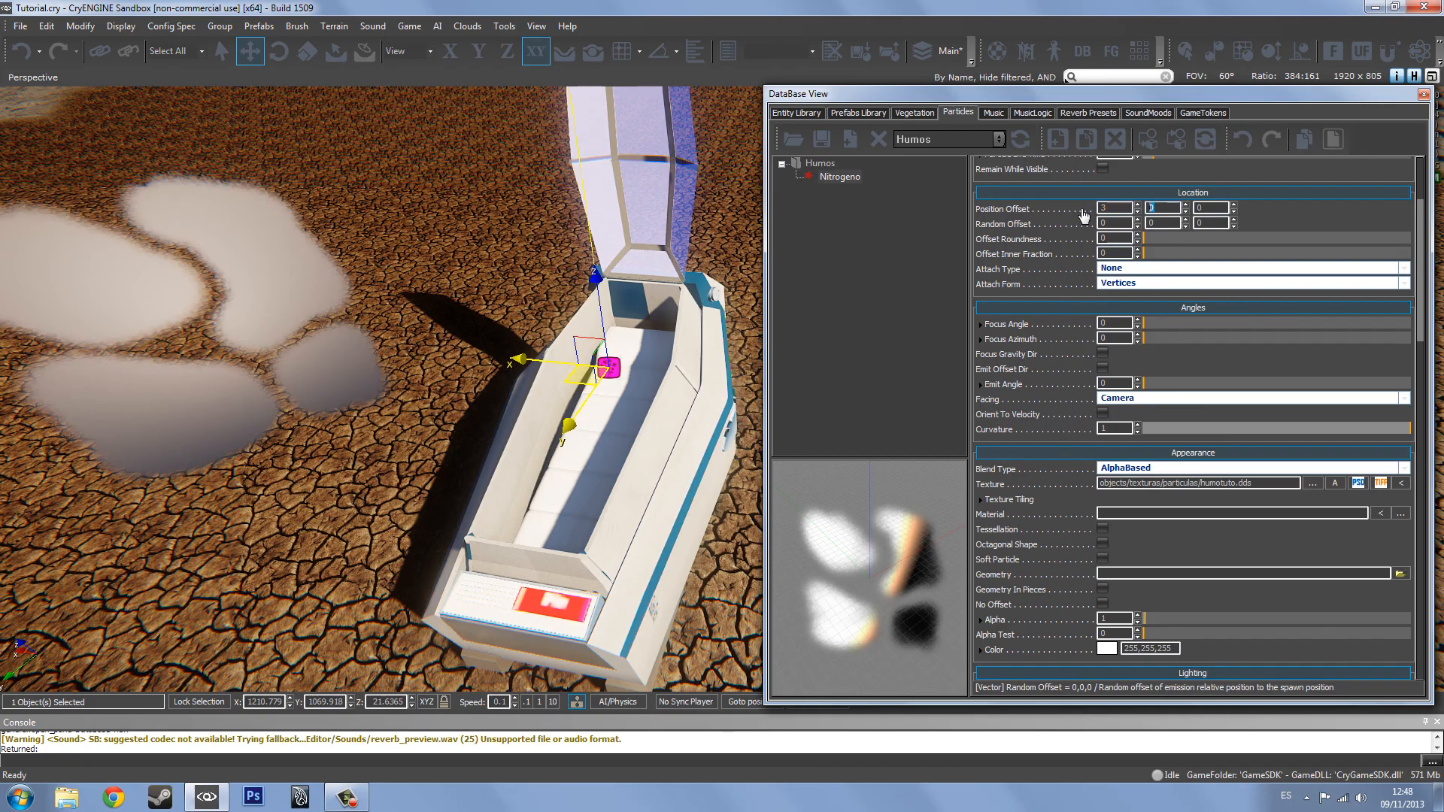
{"action": "type", "text": "3"}
{"action": "right_click_drag", "start_coordinate": [677, 474], "coordinate": [429, 309]}
{"action": "key", "text": "s"}
{"action": "left_click_drag", "start_coordinate": [669, 276], "coordinate": [670, 268]}
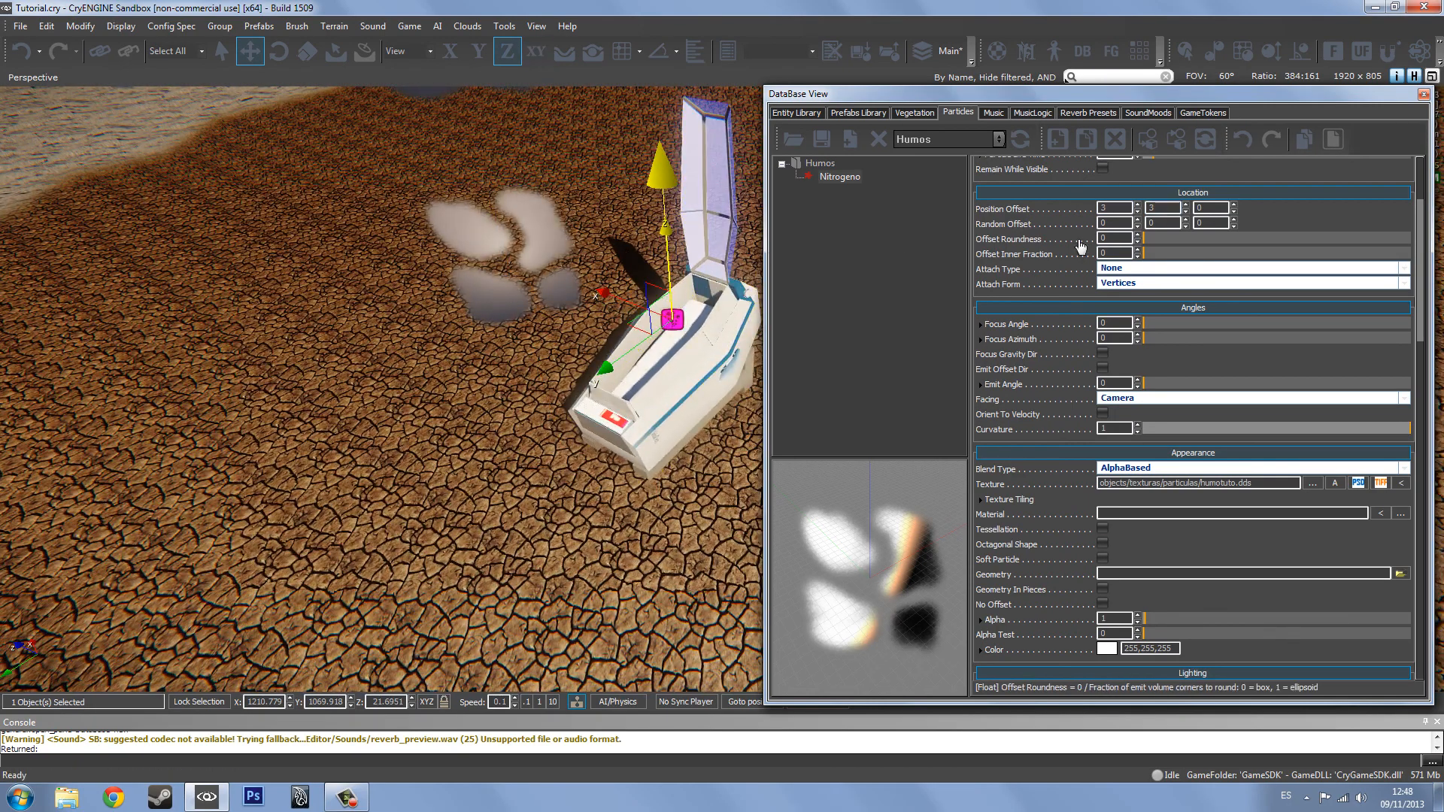
{"action": "right_click_drag", "start_coordinate": [724, 281], "coordinate": [738, 267]}
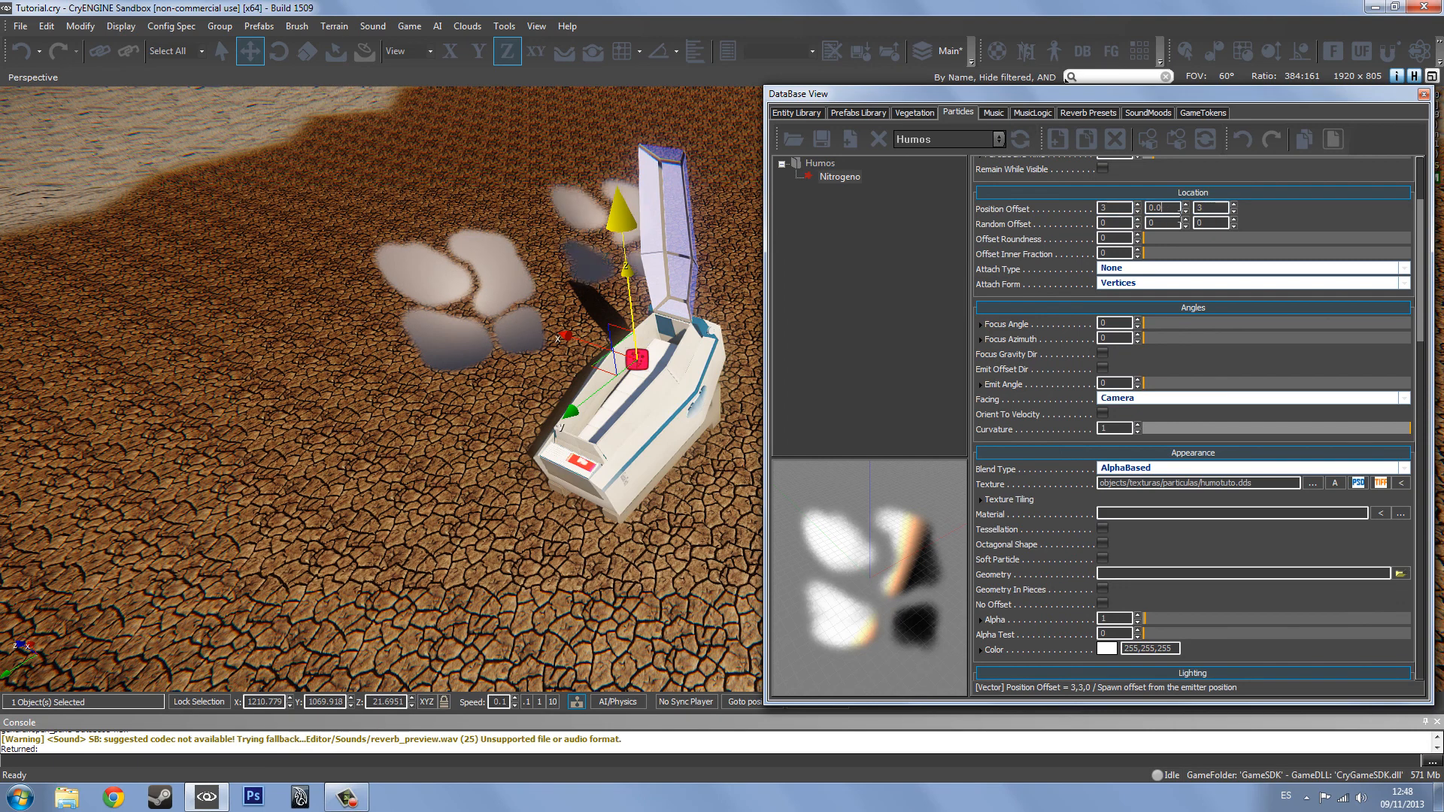
- Try the Position Offset with Y at 0 and Z at 3, checking the smoke around the capsule
{"action": "left_click", "coordinate": [1185, 211]}
{"action": "right_click_drag", "start_coordinate": [748, 330], "coordinate": [790, 319]}
{"action": "mouse_move", "coordinate": [602, 443]}
{"action": "right_mouse_down"}
{"action": "mouse_move", "coordinate": [647, 440]}
{"action": "mouse_move", "coordinate": [608, 450]}
{"action": "right_mouse_up"}
{"action": "left_click_drag", "start_coordinate": [607, 450], "coordinate": [610, 447]}
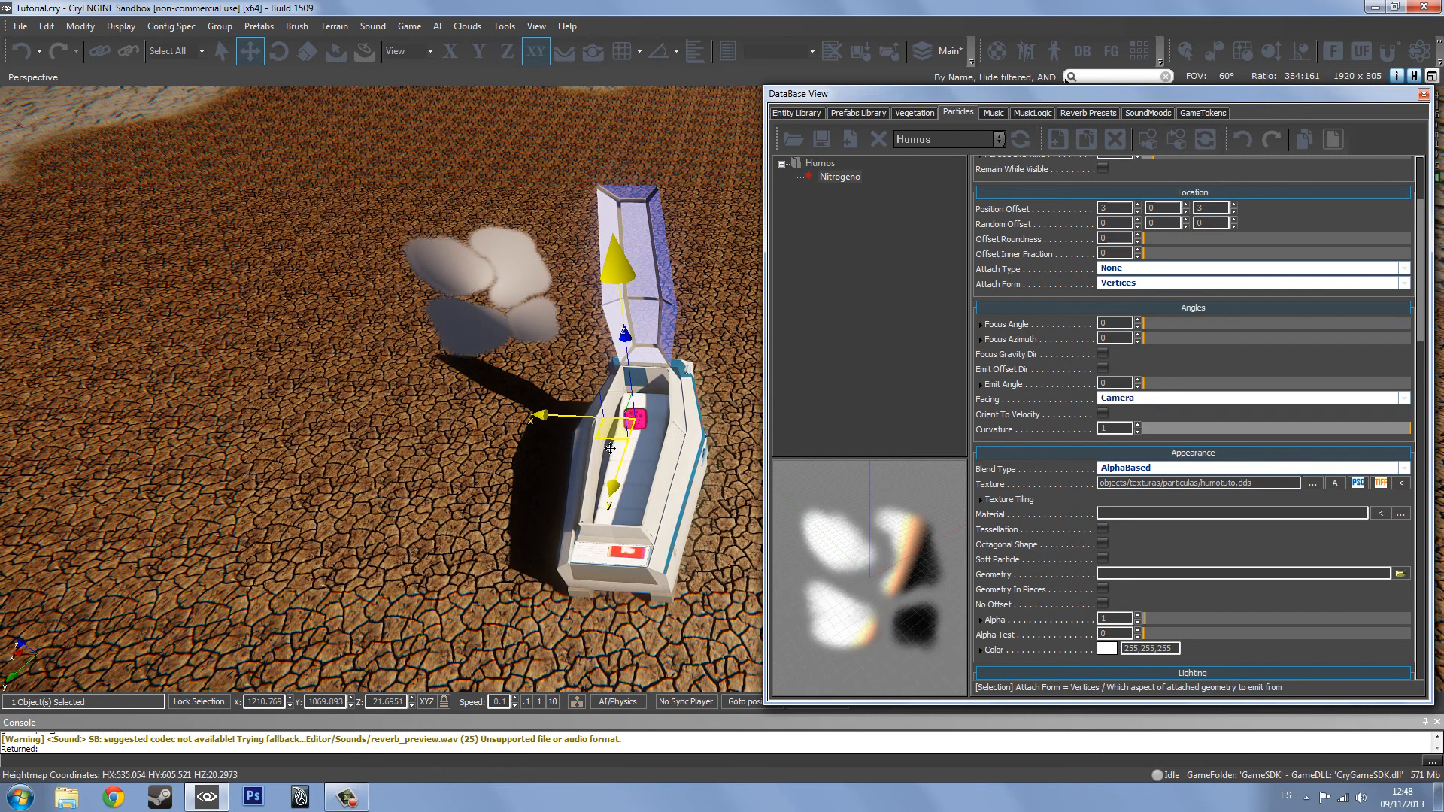
- Reset the effect's Position Offset to 0 on X and Z
{"action": "left_click_drag", "start_coordinate": [1127, 209], "coordinate": [1061, 216]}
{"action": "type", "text": "0"}
{"action": "key", "text": "Return"}
{"action": "double_click", "coordinate": [1211, 207]}
{"action": "type", "text": "0"}
{"action": "key", "text": "Return"}
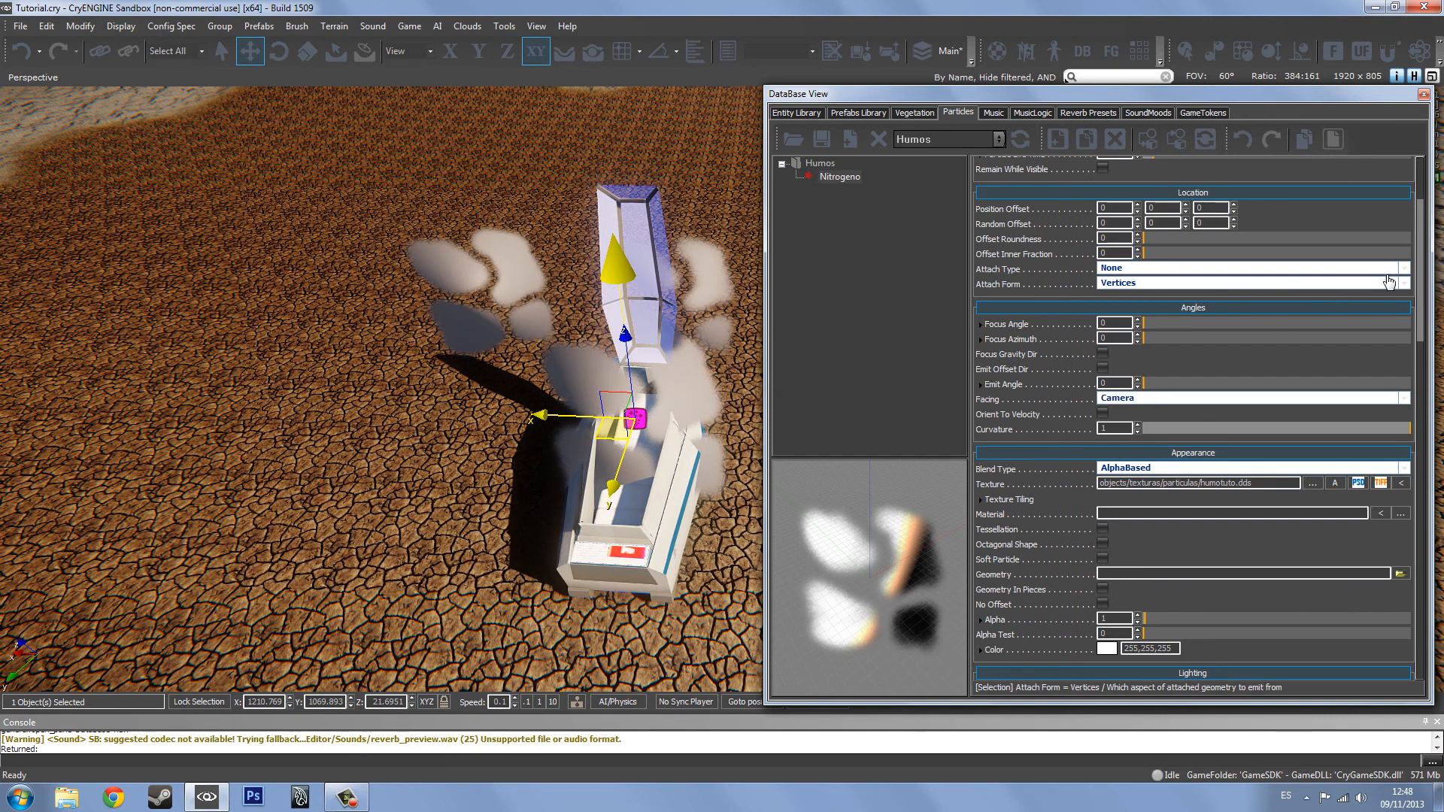
- Raise the emitter above the capsule to a height of about 22.43 and set the effect's Speed to 2
{"action": "left_click_drag", "start_coordinate": [1421, 258], "coordinate": [1419, 277]}
{"action": "mouse_move", "coordinate": [647, 323]}
{"action": "right_mouse_down"}
{"action": "mouse_move", "coordinate": [715, 323]}
{"action": "mouse_move", "coordinate": [652, 335]}
{"action": "mouse_move", "coordinate": [674, 361]}
{"action": "mouse_move", "coordinate": [647, 352]}
{"action": "right_mouse_up"}
{"action": "left_click_drag", "start_coordinate": [1423, 255], "coordinate": [1425, 302]}
{"action": "scroll", "coordinate": [1311, 383], "scroll_direction": "down", "scroll_amount": 10}
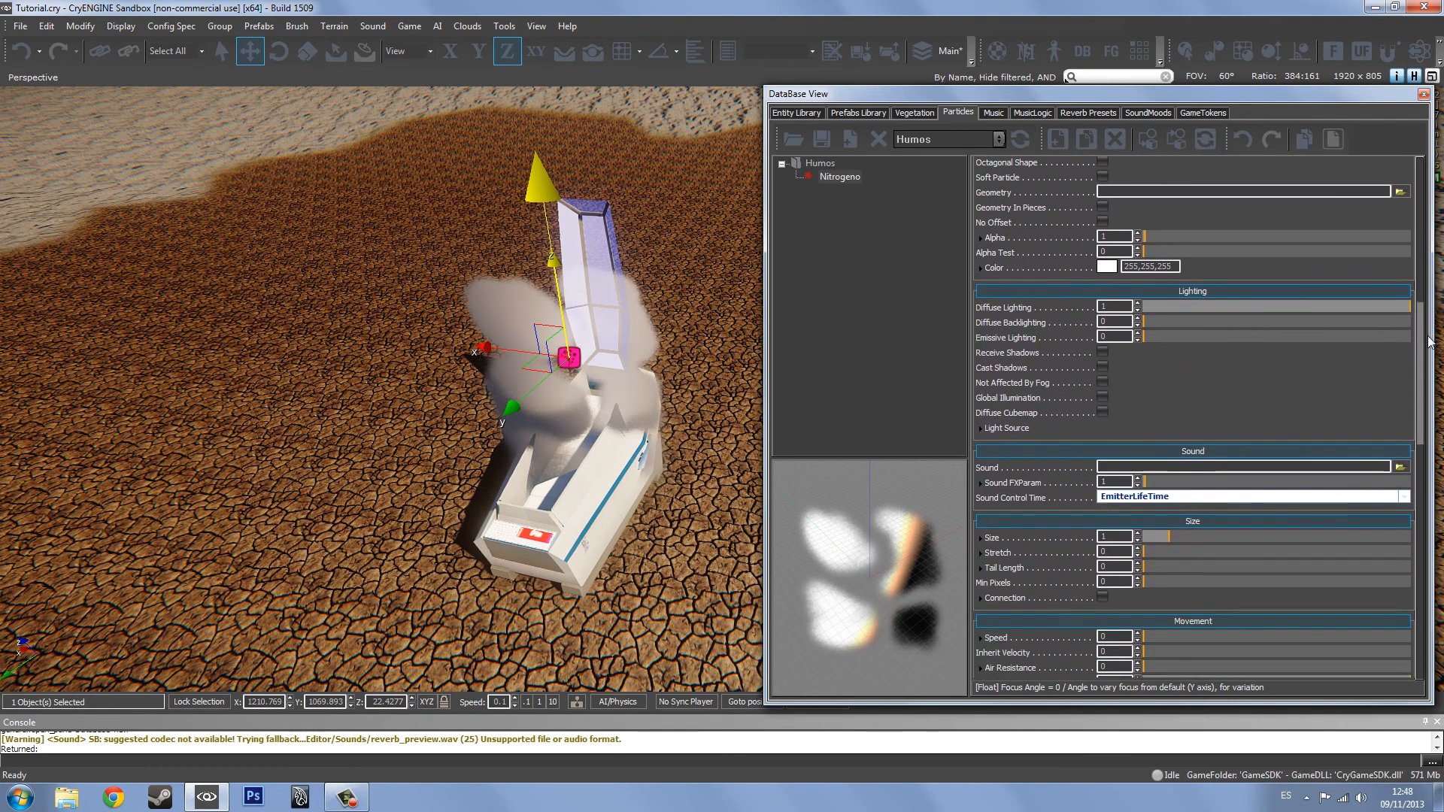
{"action": "type", "text": "2"}
{"action": "key", "text": "Return"}
{"action": "right_click_drag", "start_coordinate": [468, 245], "coordinate": [612, 325]}
{"action": "key", "text": "s"}
{"action": "key", "text": "w"}
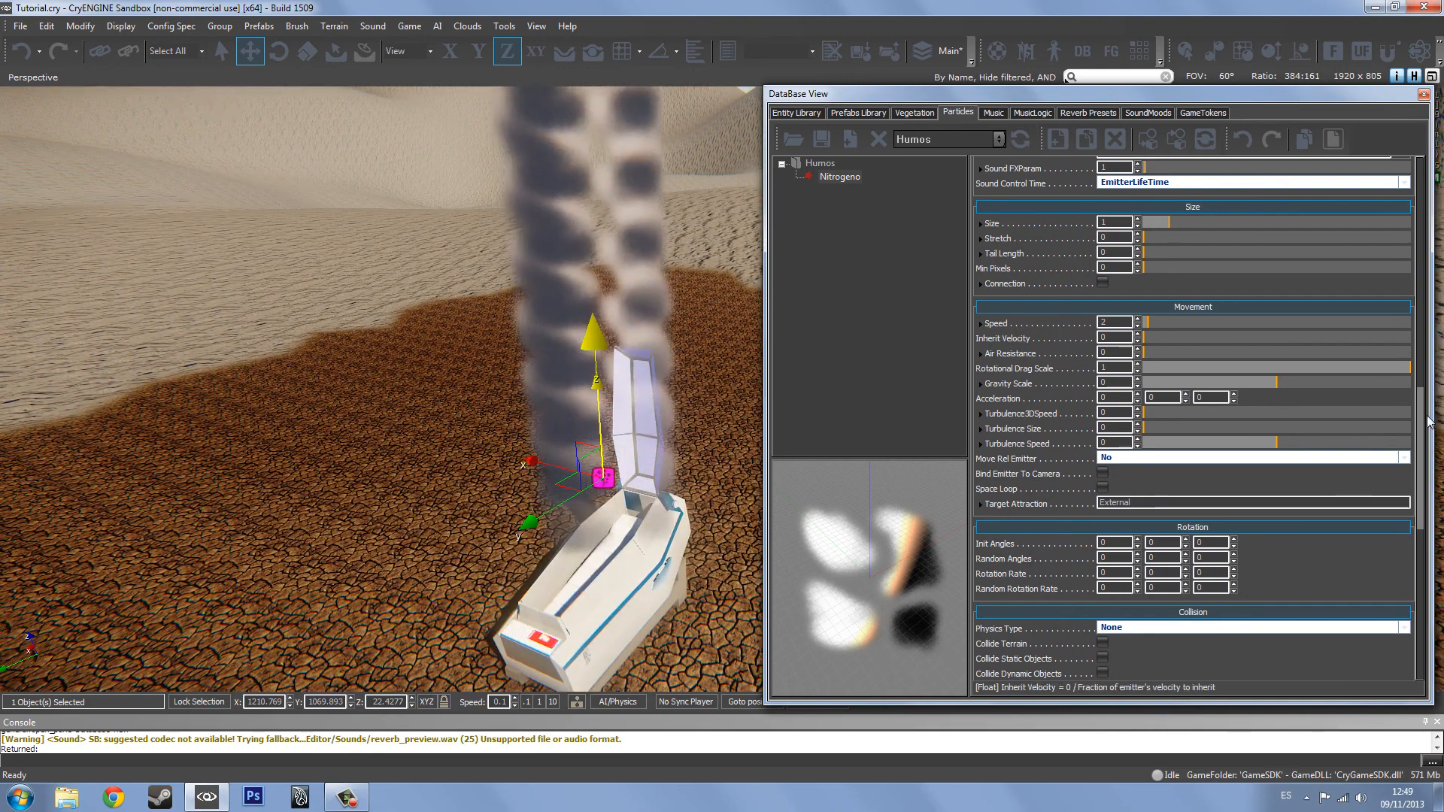
- Try higher Focus Angle values on the Nitrogeno effect and return the angle to 0
{"action": "left_click_drag", "start_coordinate": [1419, 407], "coordinate": [1381, 214]}
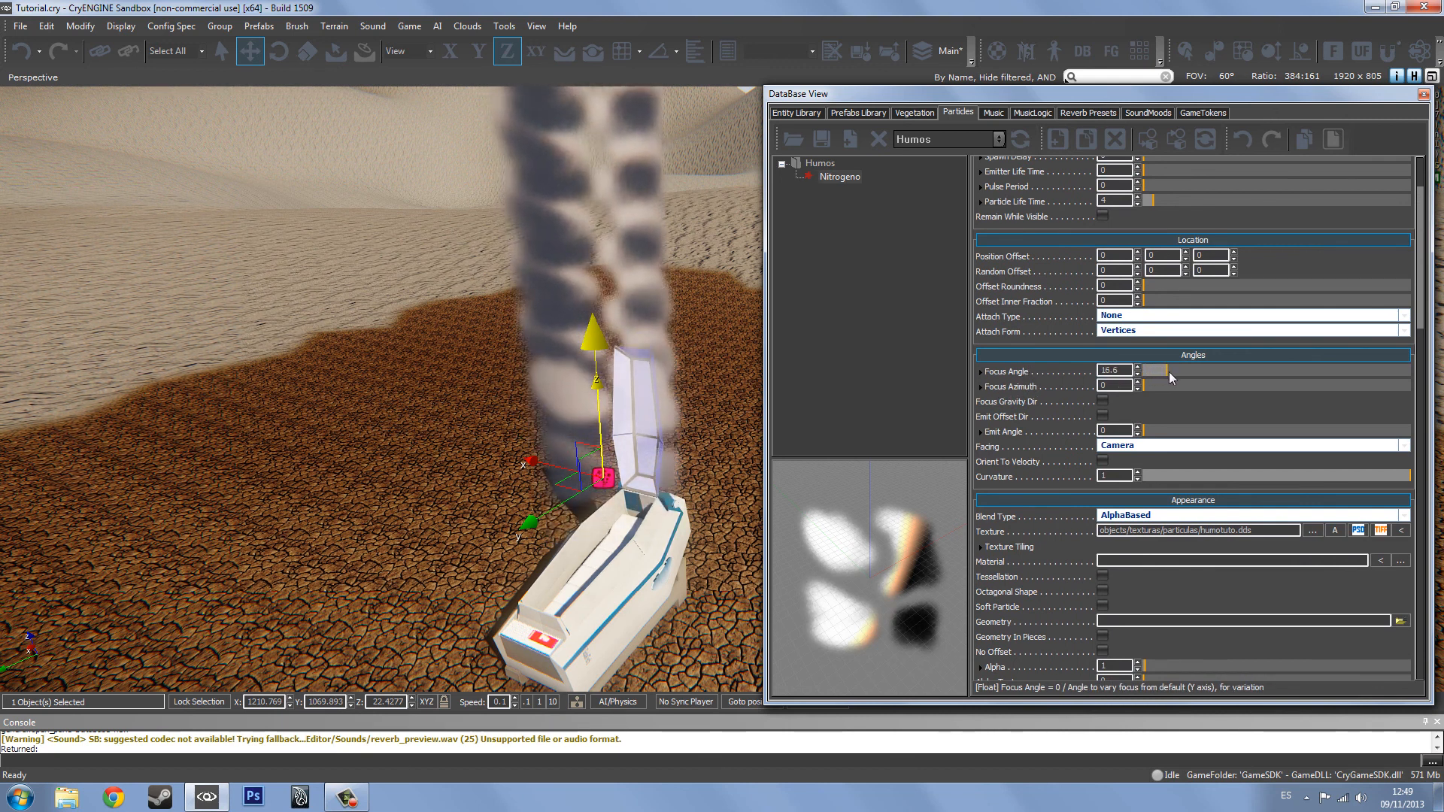
{"action": "left_click_drag", "start_coordinate": [1208, 371], "coordinate": [1393, 367]}
{"action": "right_click_drag", "start_coordinate": [677, 391], "coordinate": [725, 451]}
{"action": "left_click_drag", "start_coordinate": [1223, 369], "coordinate": [1134, 374]}
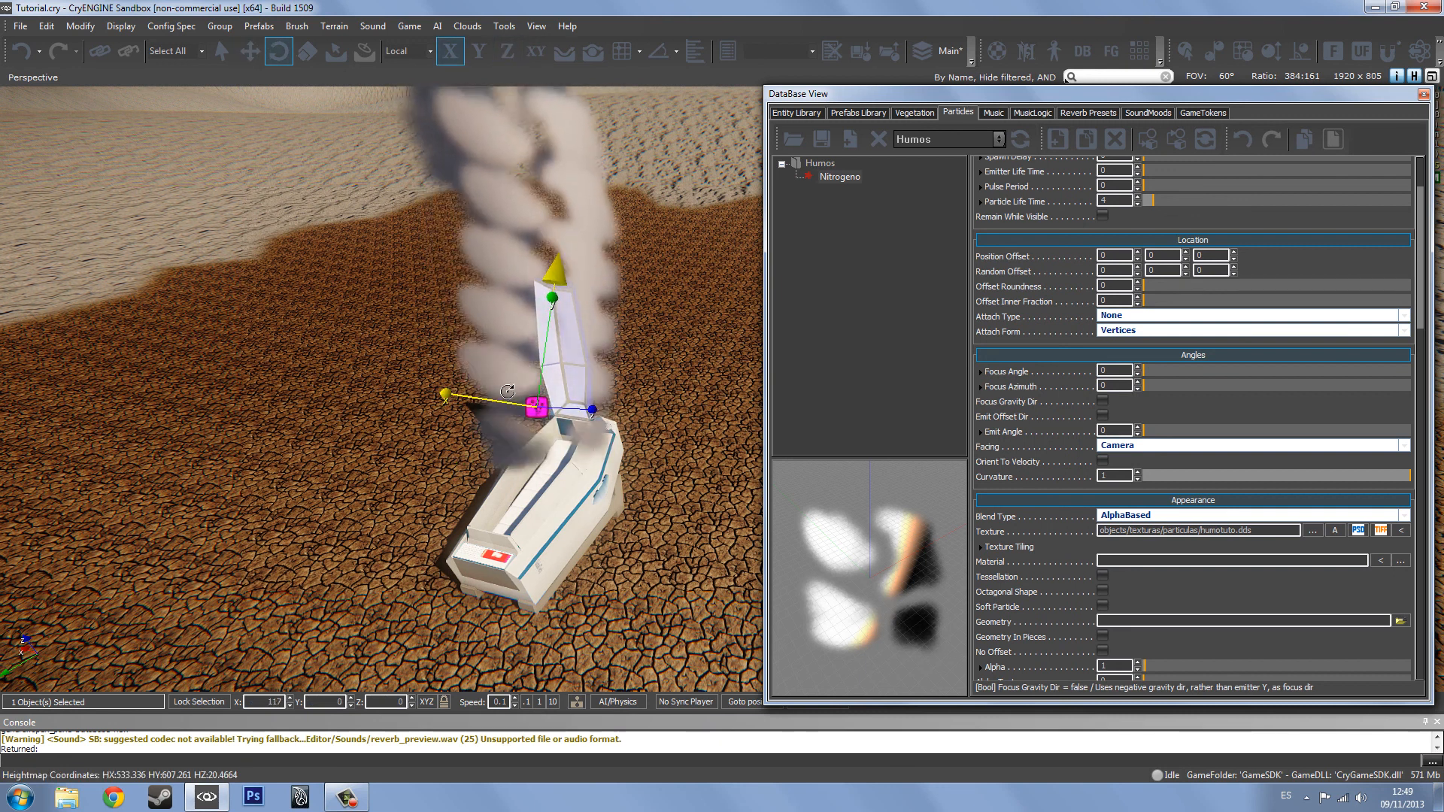
- Try tilting the emitter about its X axis, including to 64 degrees, and undo the rotation
{"action": "left_click_drag", "start_coordinate": [512, 377], "coordinate": [647, 358]}
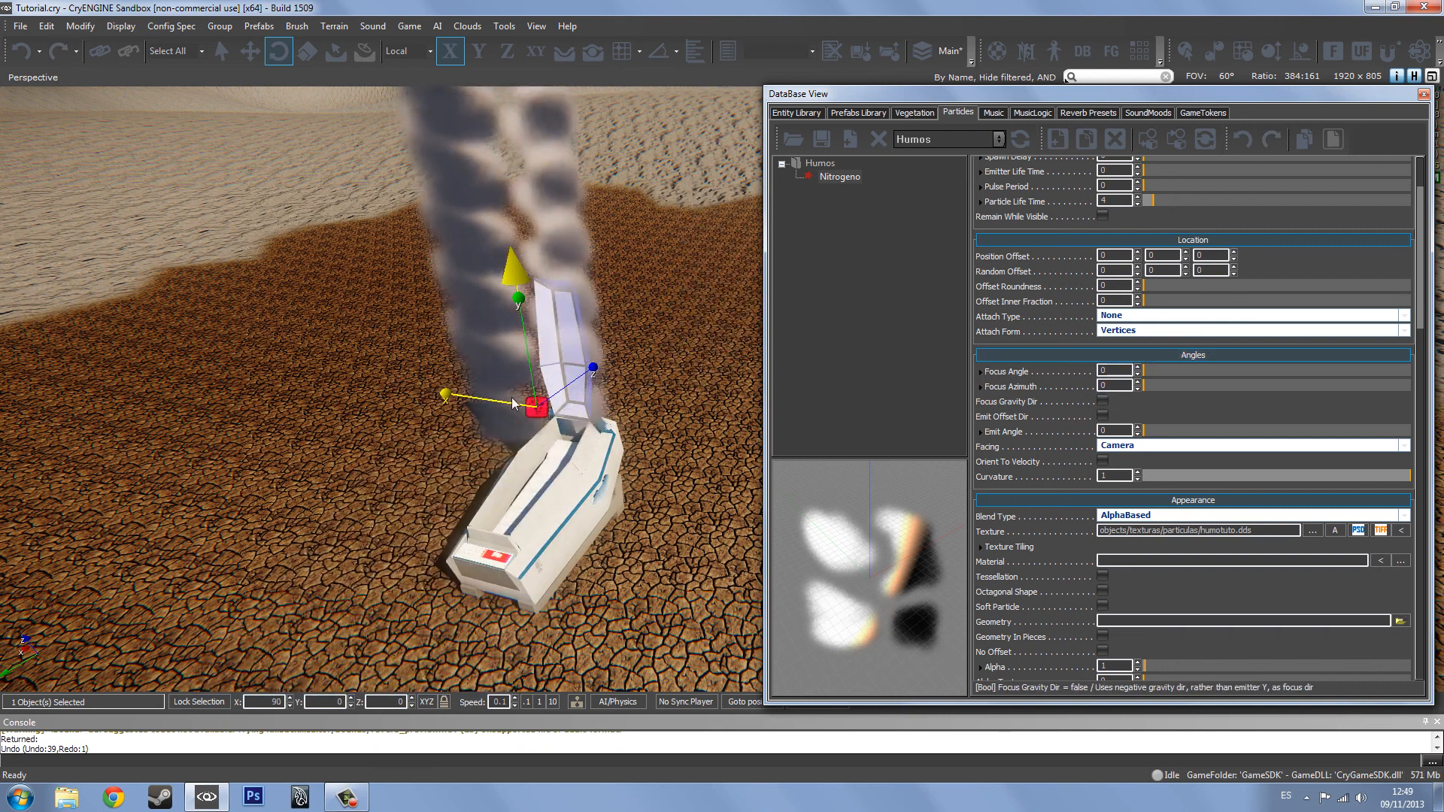
{"action": "mouse_move", "coordinate": [492, 438]}
{"action": "left_mouse_down"}
{"action": "mouse_move", "coordinate": [539, 426]}
{"action": "mouse_move", "coordinate": [486, 419]}
{"action": "left_mouse_up"}
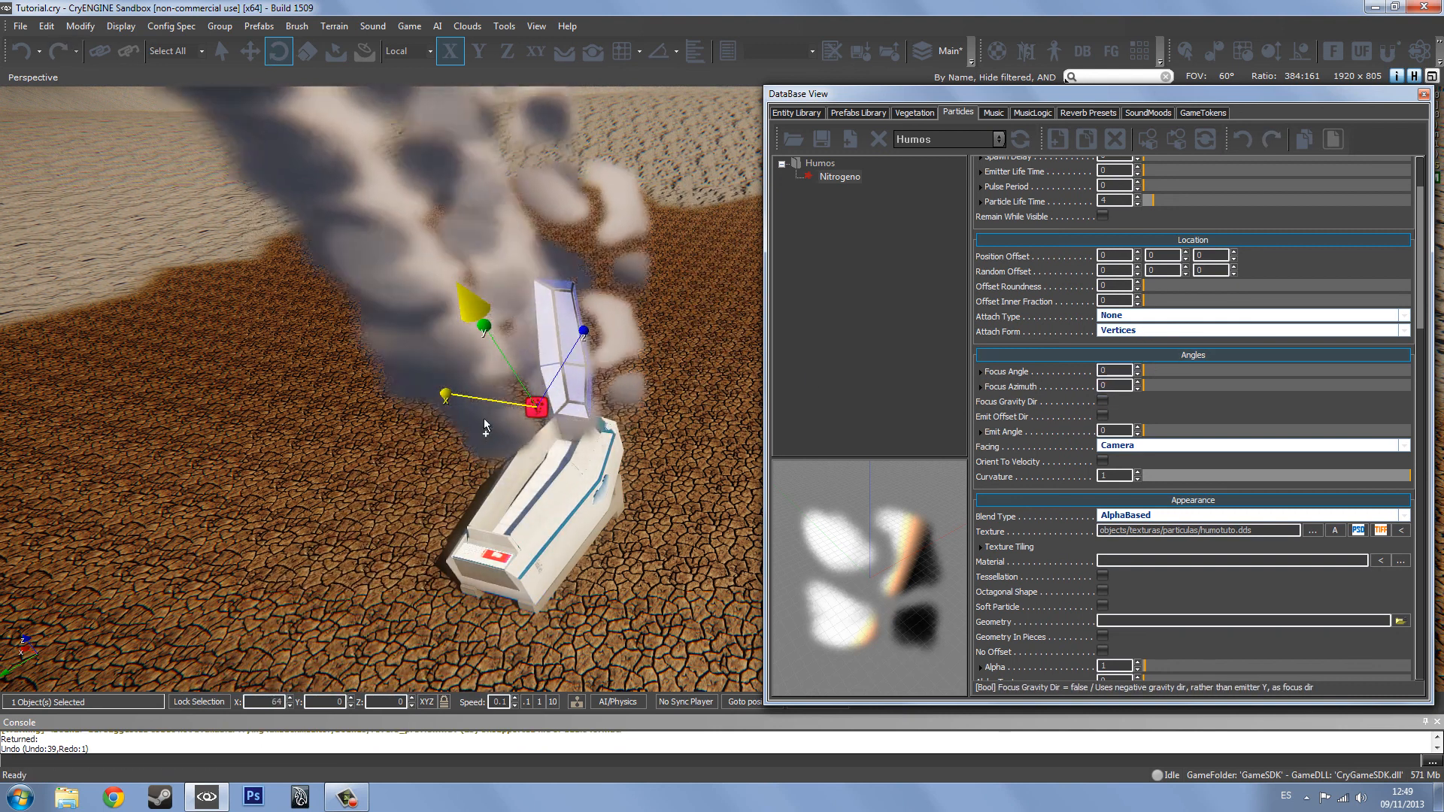
{"action": "key", "text": "ctrl+z"}
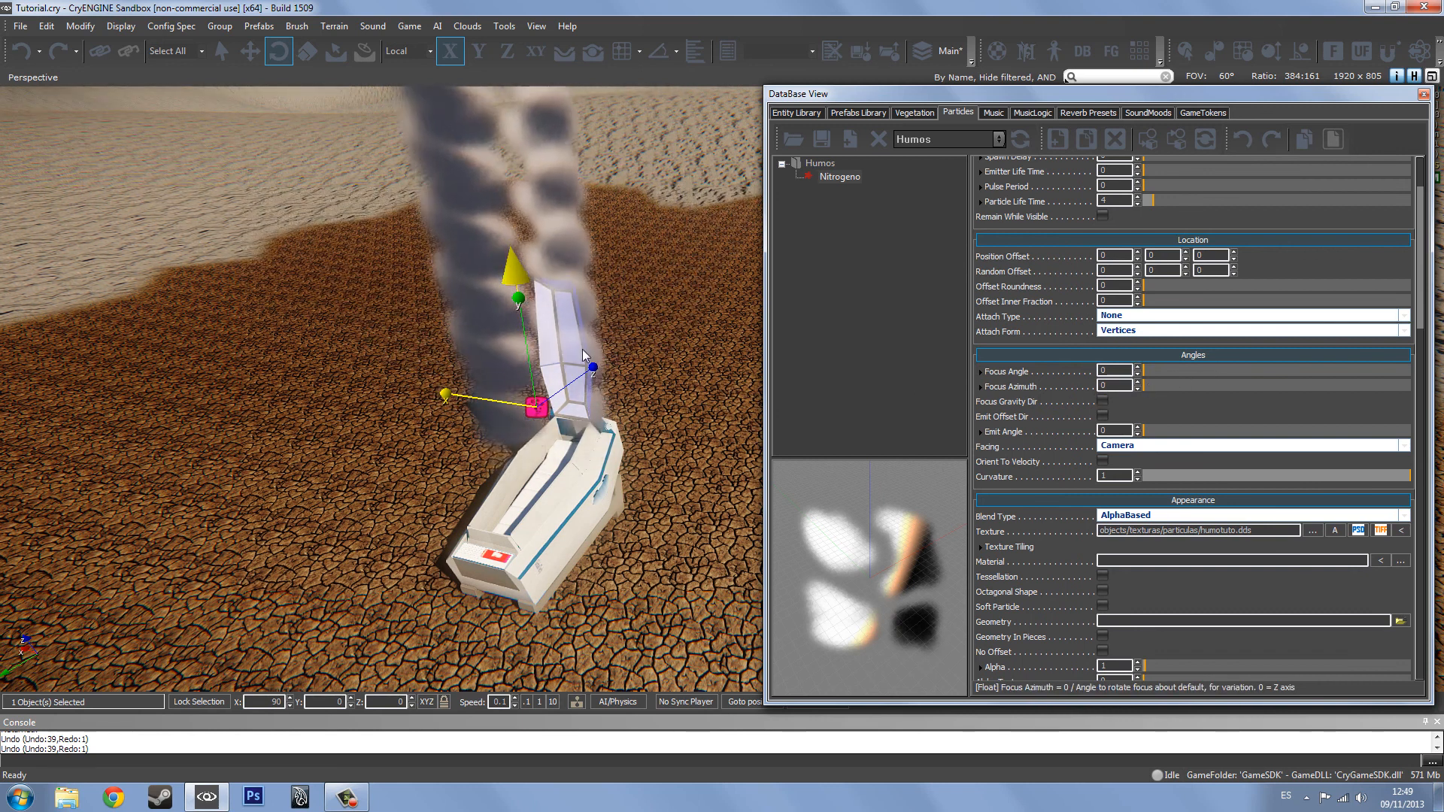
- Lower the emitter into the capsule to a height of about 21.57
{"action": "key", "text": "ctrl+z"}
{"action": "left_click_drag", "start_coordinate": [1168, 370], "coordinate": [1232, 385]}
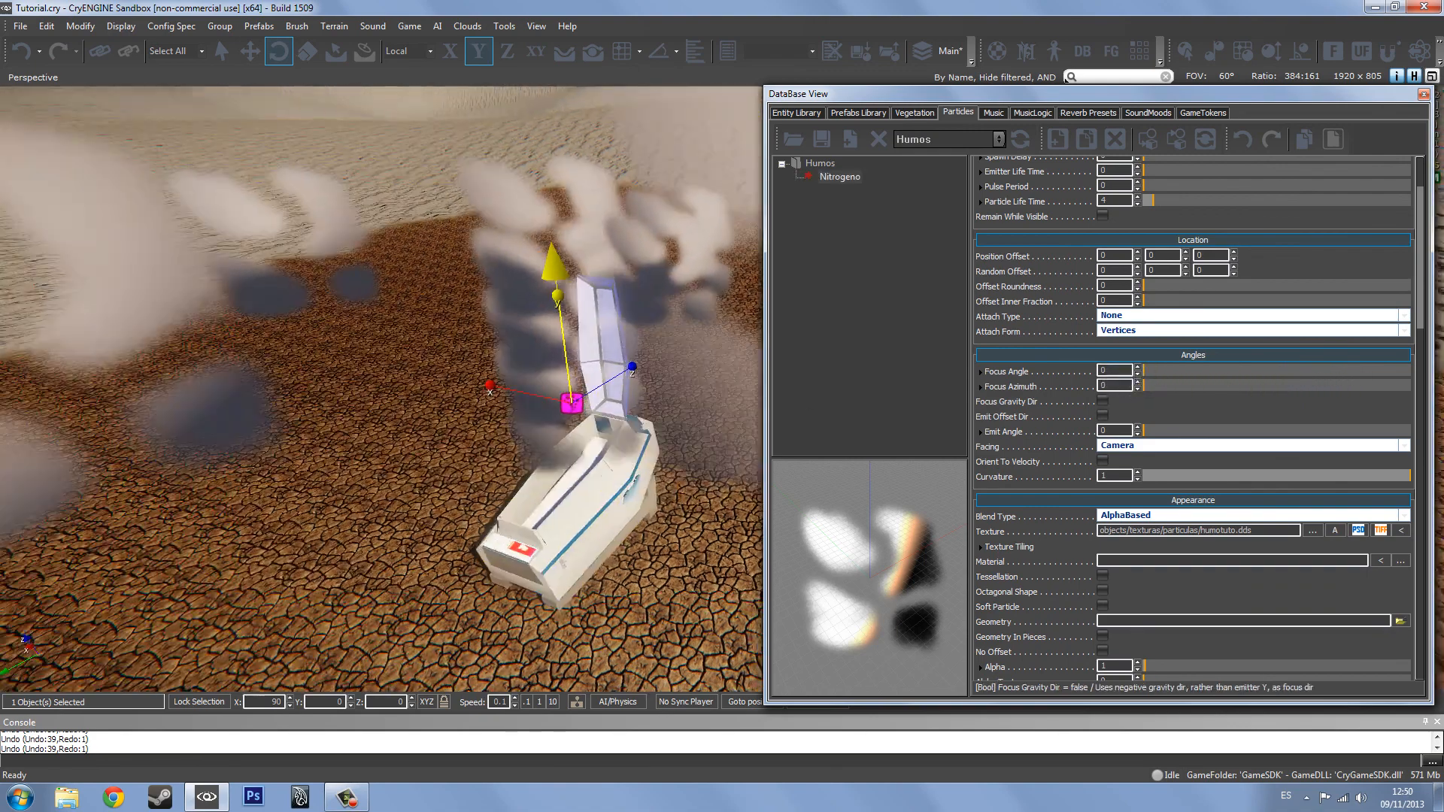
{"action": "right_click_drag", "start_coordinate": [526, 391], "coordinate": [421, 393]}
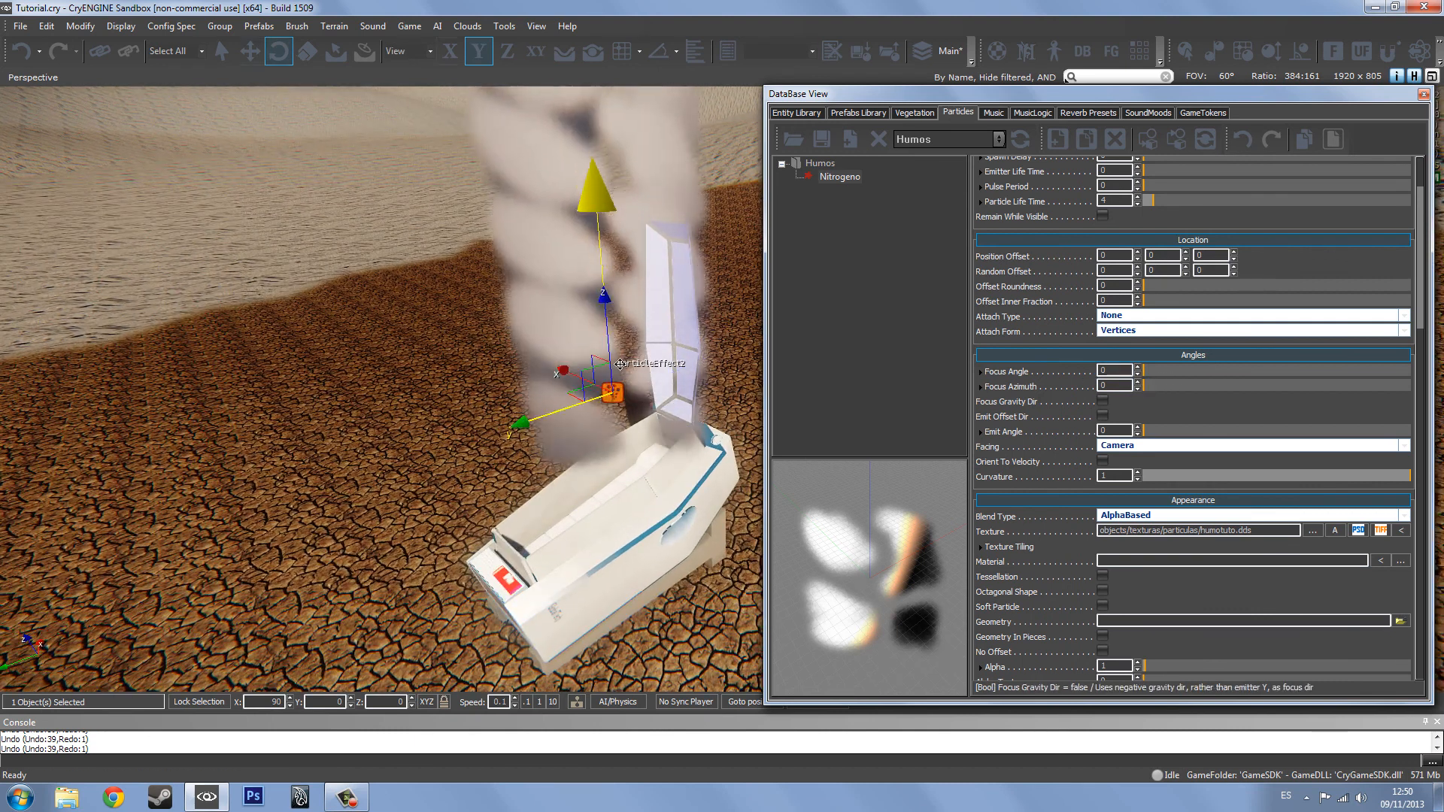
{"action": "left_click_drag", "start_coordinate": [622, 370], "coordinate": [625, 443]}
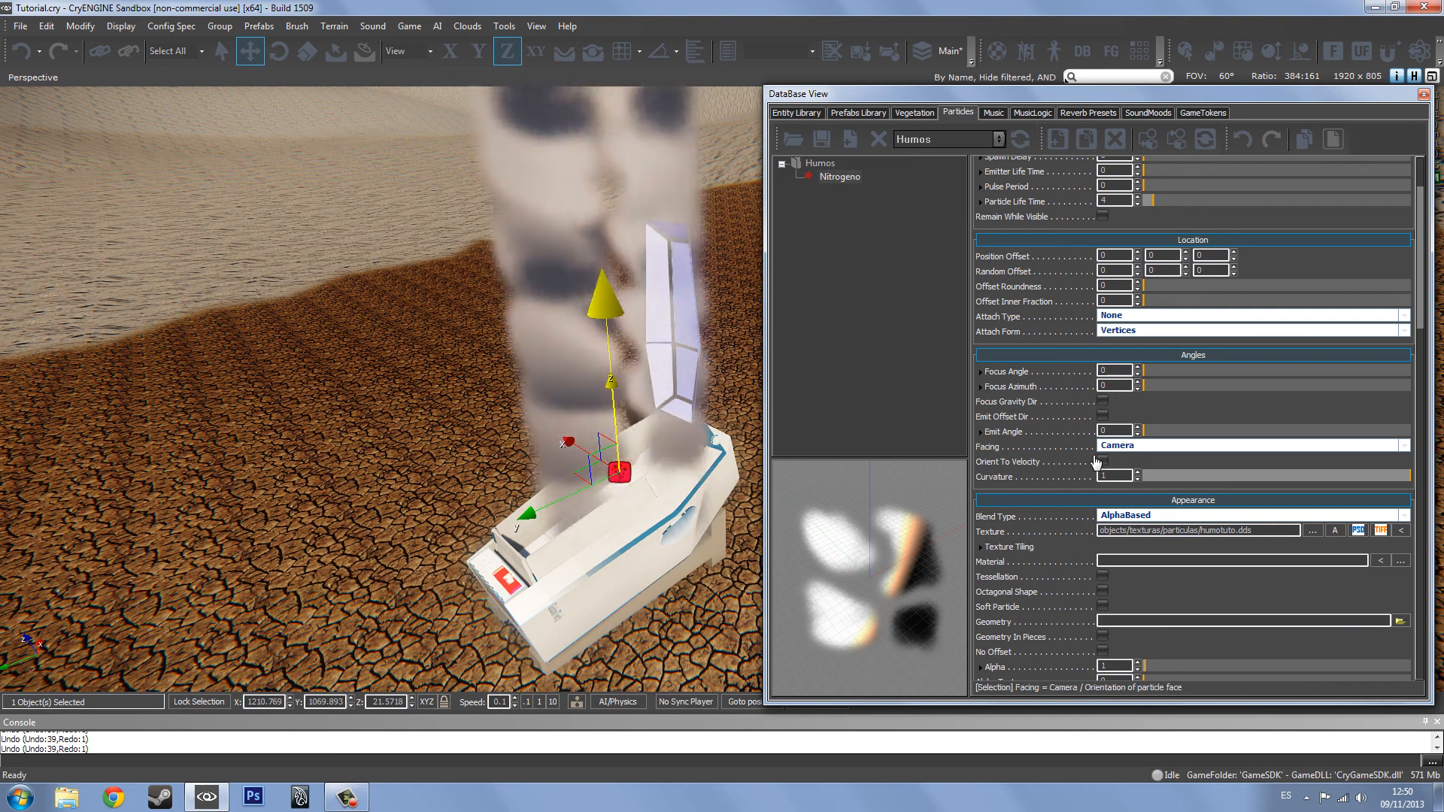
- Set the Nitrogeno effect's Focus Angle to about 42.4 and its Focus Azimuth to about 142.2
{"action": "left_click_drag", "start_coordinate": [1150, 372], "coordinate": [1248, 389]}
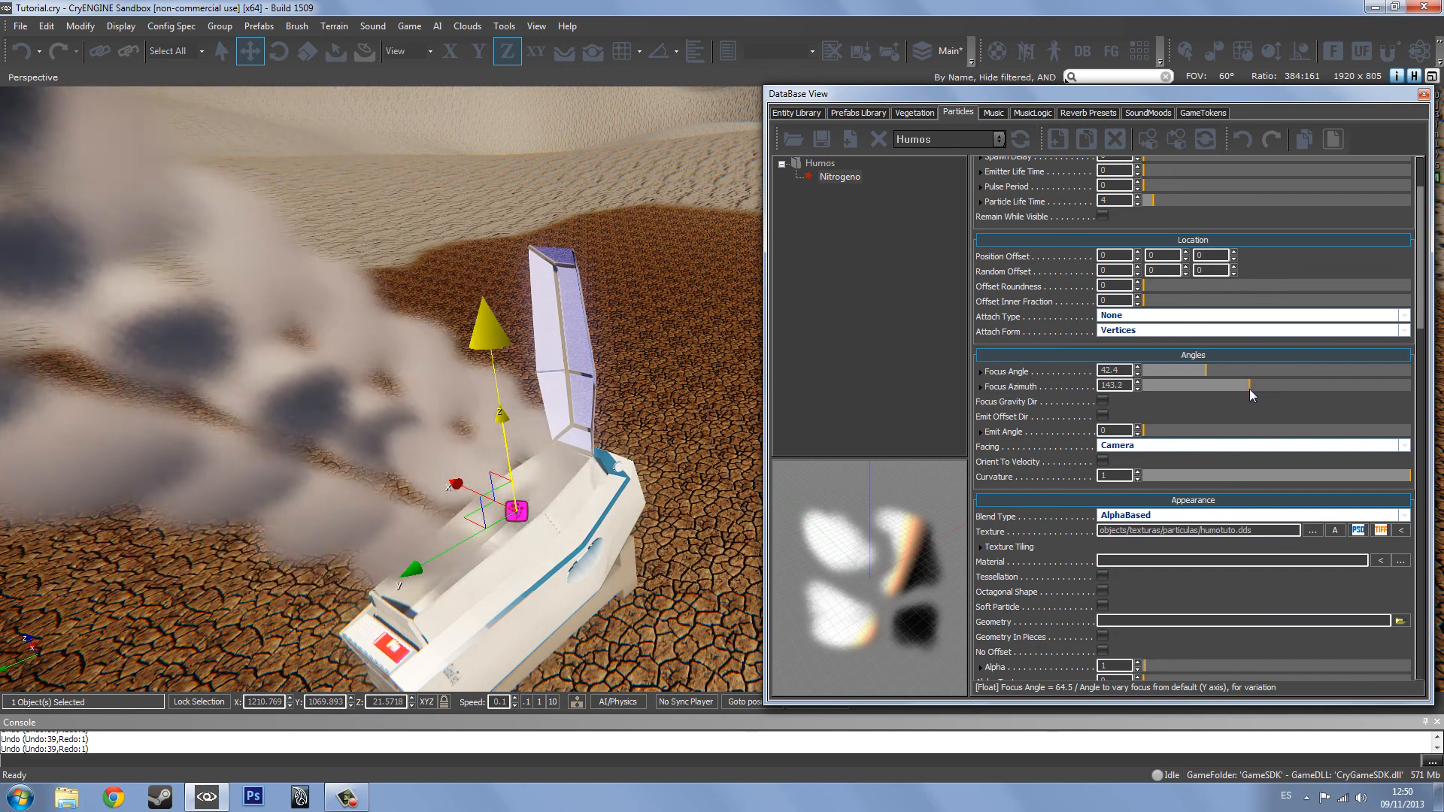
{"action": "key", "text": "w"}
{"action": "right_click_drag", "start_coordinate": [634, 382], "coordinate": [453, 341]}
{"action": "key", "text": "s"}
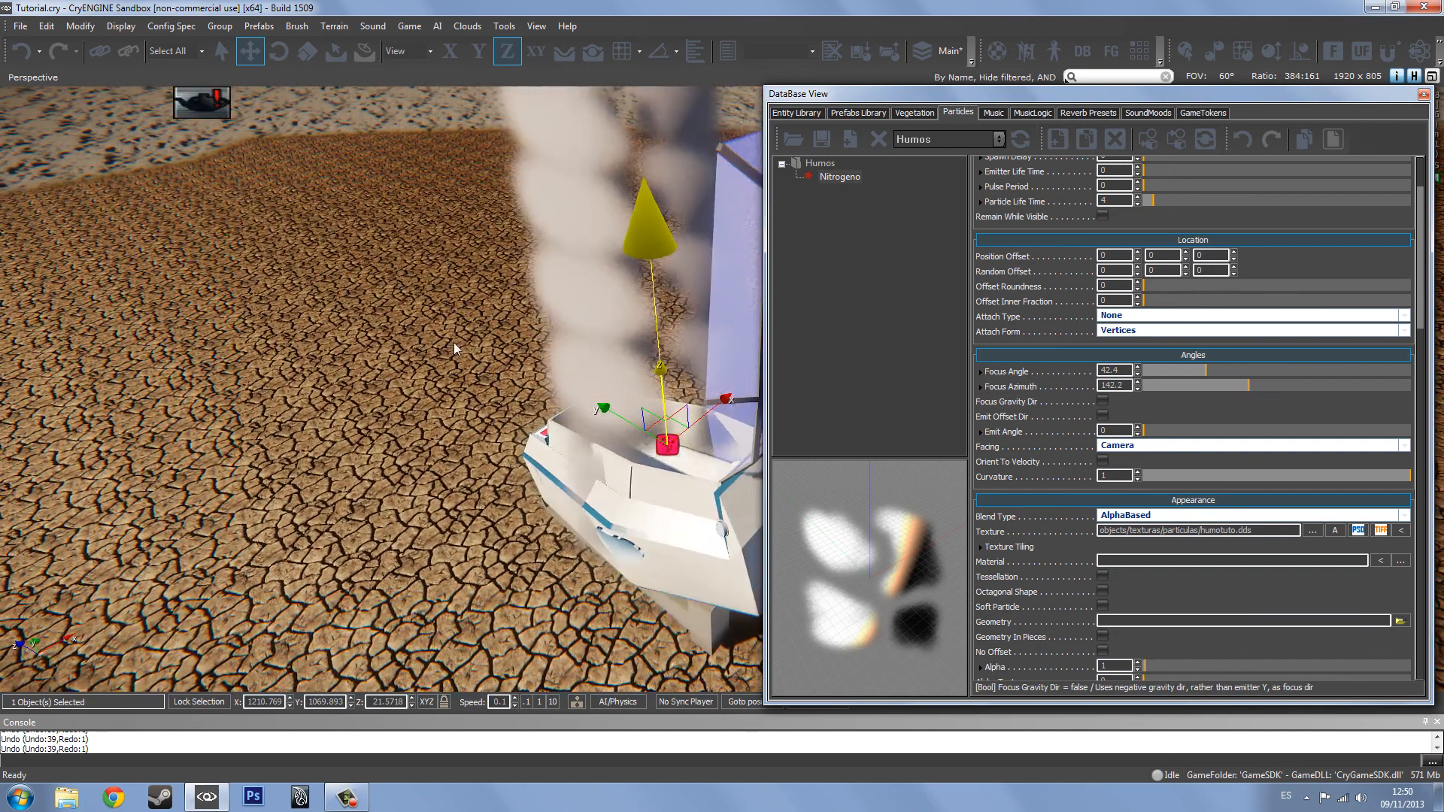
- Rotate the smoke toward the capsule's foot by setting the Focus Azimuth to 180
{"action": "left_click_drag", "start_coordinate": [1270, 389], "coordinate": [1277, 386]}
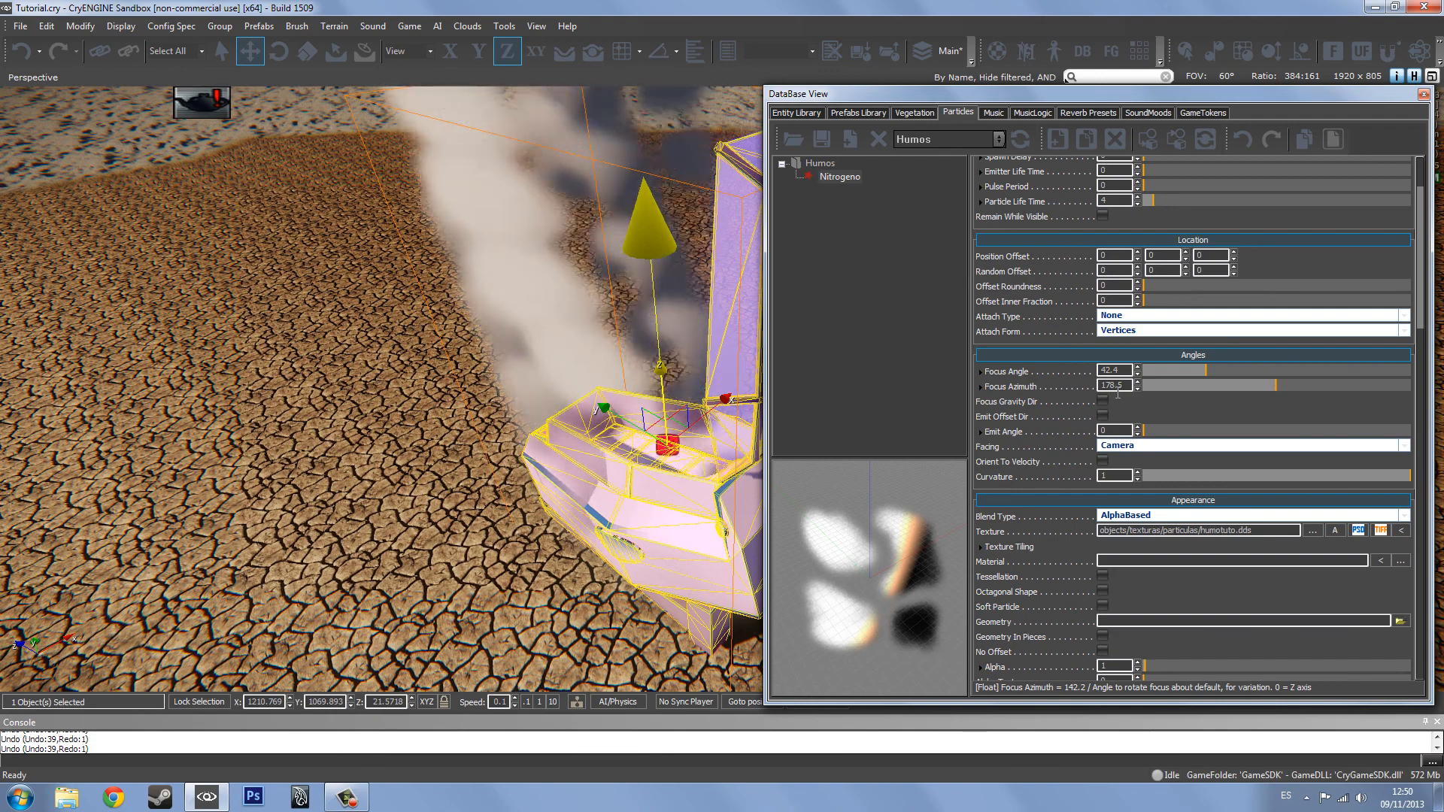
{"action": "right_click_drag", "start_coordinate": [662, 376], "coordinate": [591, 370]}
{"action": "key", "text": "d"}
{"action": "double_click", "coordinate": [1113, 385]}
{"action": "type", "text": "180"}
{"action": "right_click_drag", "start_coordinate": [632, 406], "coordinate": [666, 555]}
{"action": "key", "text": "a"}
{"action": "key", "text": "s"}
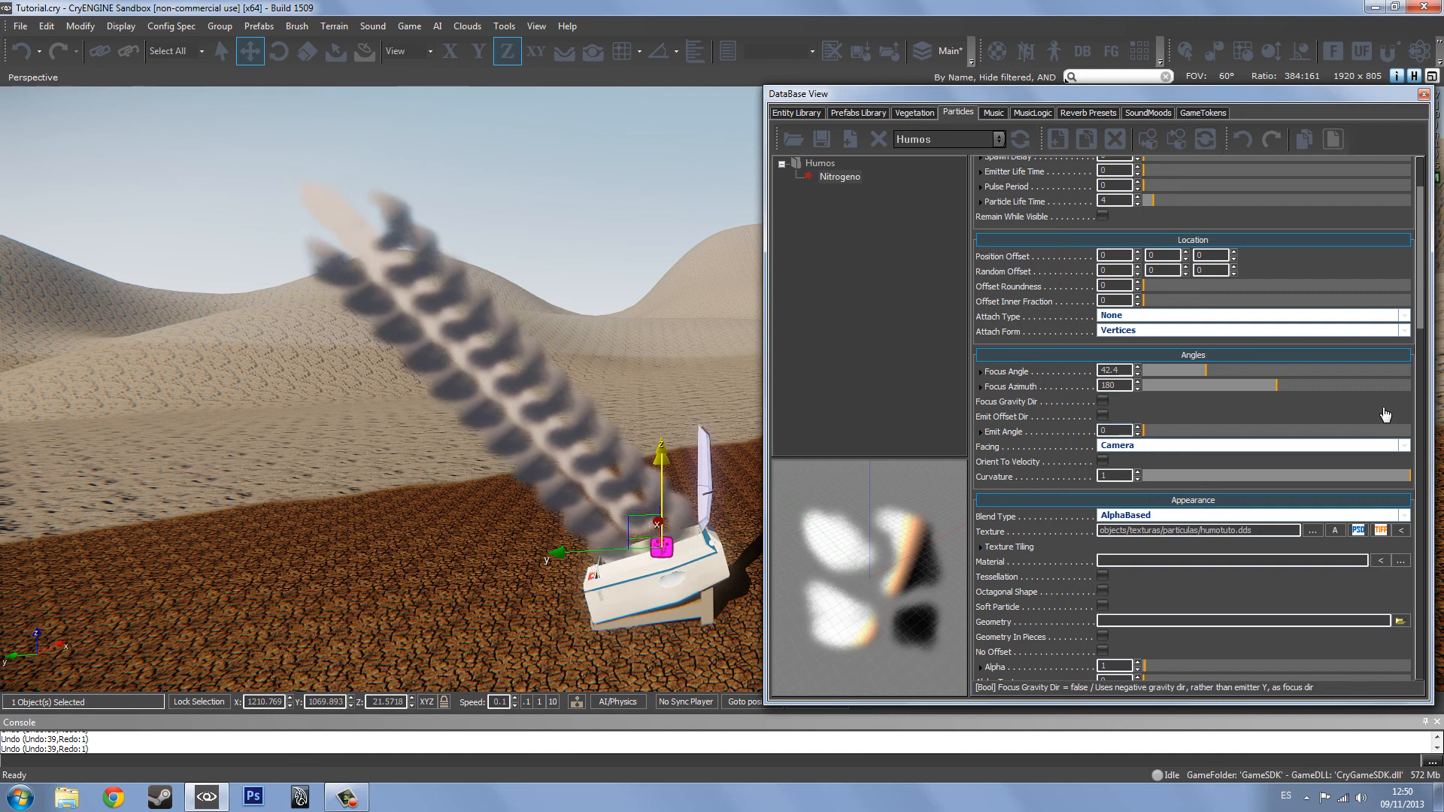
- Set the effect's Gravity Scale to about 0.193 so the smoke falls toward the ground
{"action": "left_click_drag", "start_coordinate": [1419, 275], "coordinate": [1433, 461]}
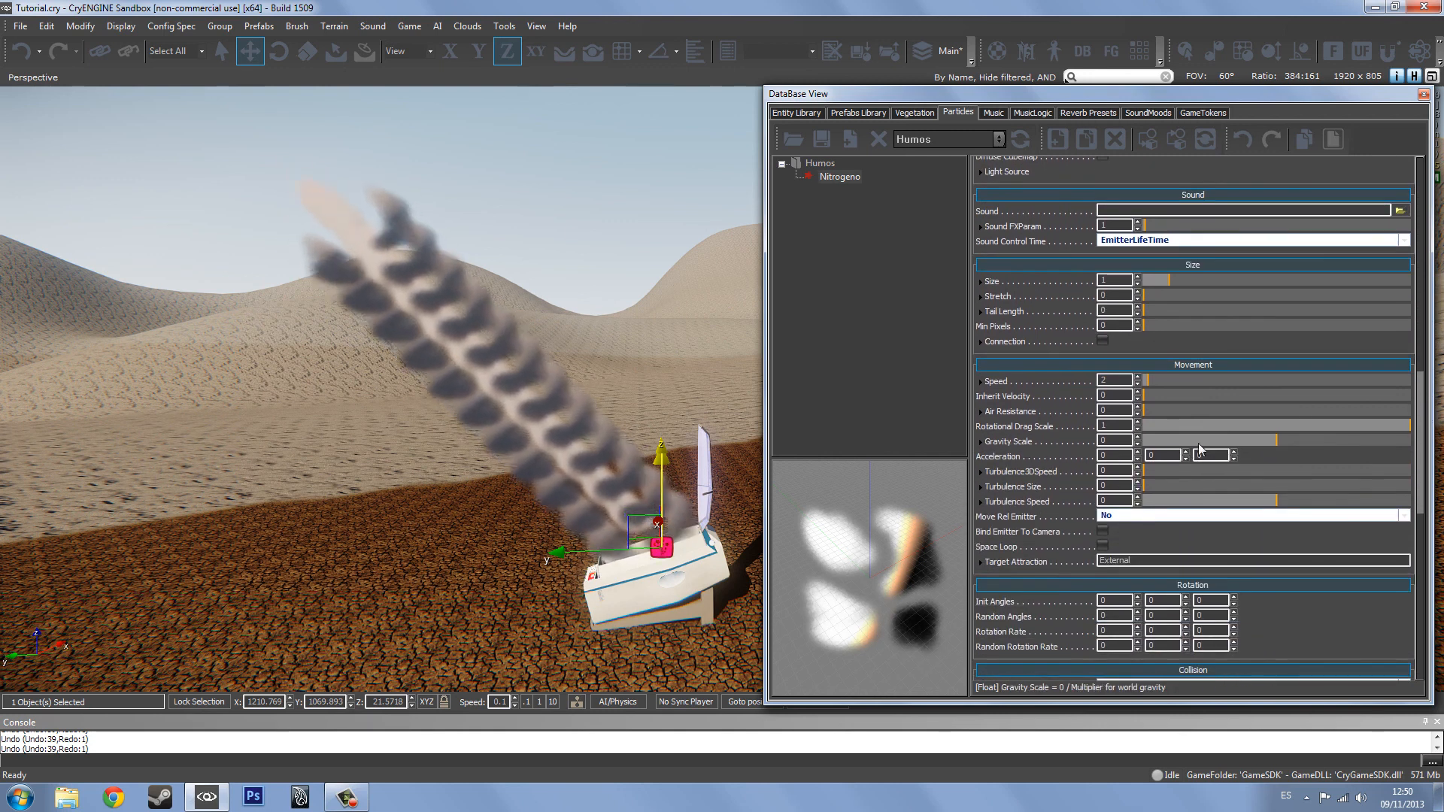
{"action": "left_click_drag", "start_coordinate": [1213, 442], "coordinate": [1303, 450]}
{"action": "right_click_drag", "start_coordinate": [692, 398], "coordinate": [709, 482]}
{"action": "key", "text": "w"}
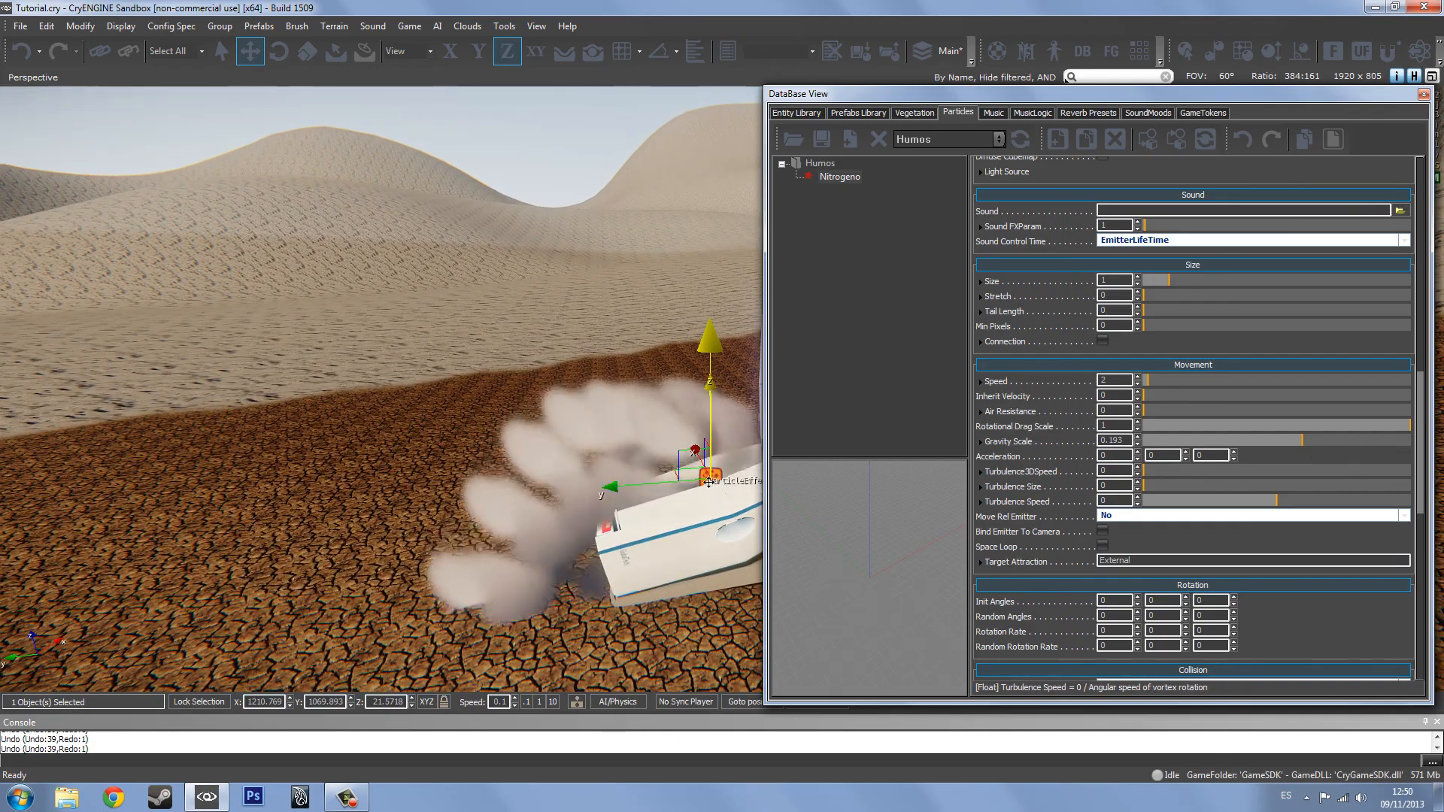
{"action": "middle_click_drag", "start_coordinate": [552, 486], "coordinate": [512, 519], "text": "alt"}
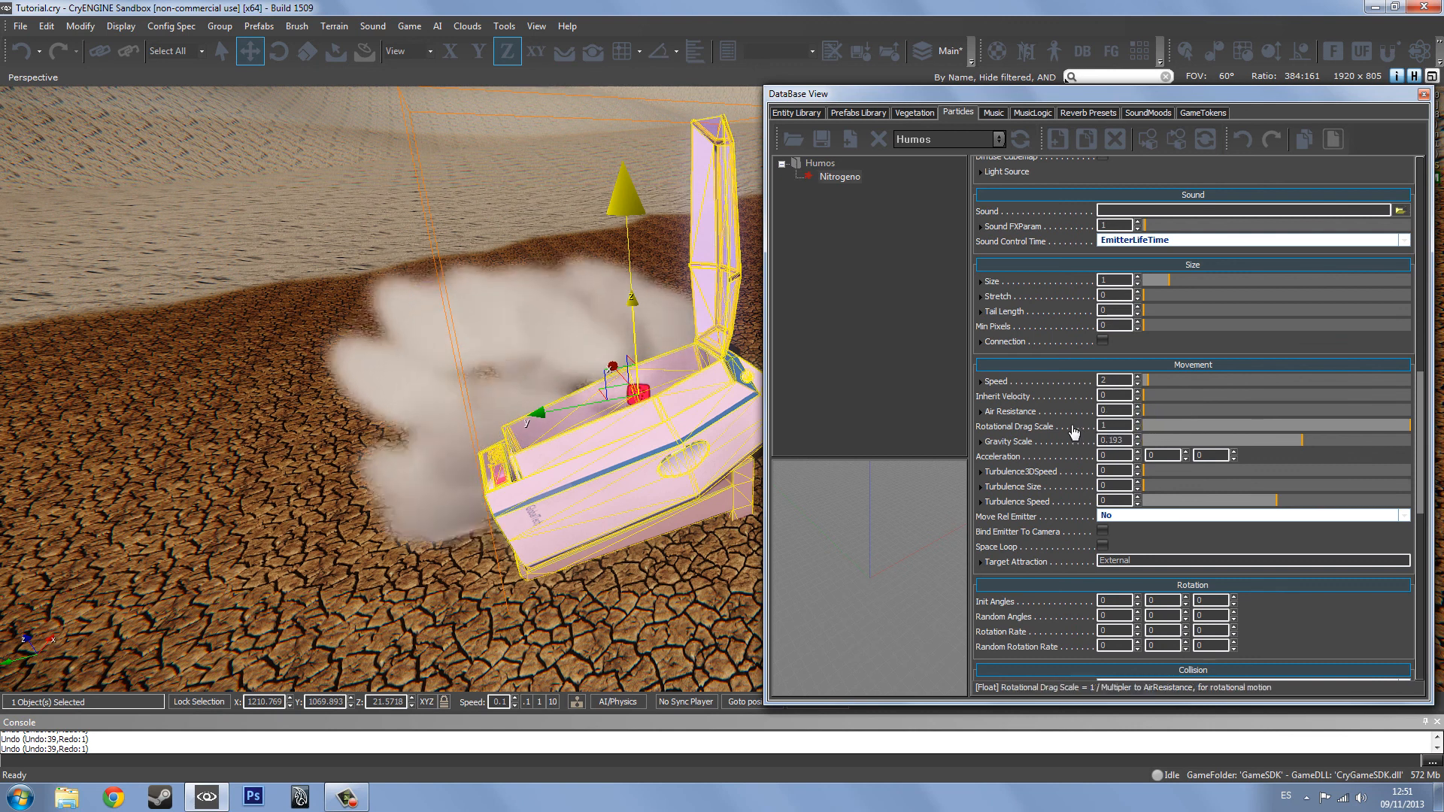
- Try a Turbulence3DSpeed of about 3.03 with a Turbulence Size of about 2.04, and reset both to 0
{"action": "mouse_move", "coordinate": [1144, 392]}
{"action": "left_mouse_down"}
{"action": "mouse_move", "coordinate": [1360, 405]}
{"action": "mouse_move", "coordinate": [1258, 407]}
{"action": "left_mouse_up"}
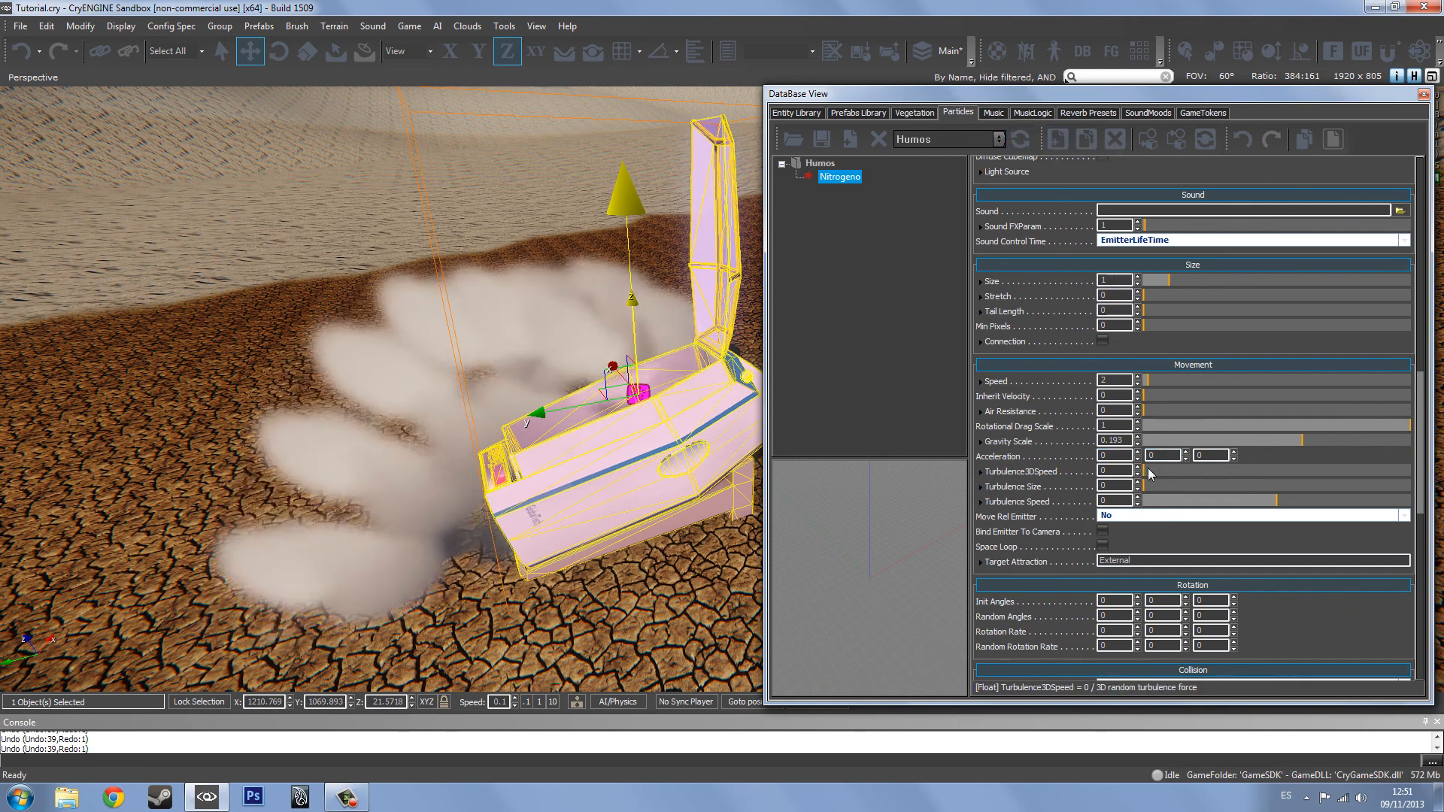
{"action": "left_click_drag", "start_coordinate": [1239, 477], "coordinate": [1198, 486]}
{"action": "right_click_drag", "start_coordinate": [555, 384], "coordinate": [555, 383]}
{"action": "key", "text": "d"}
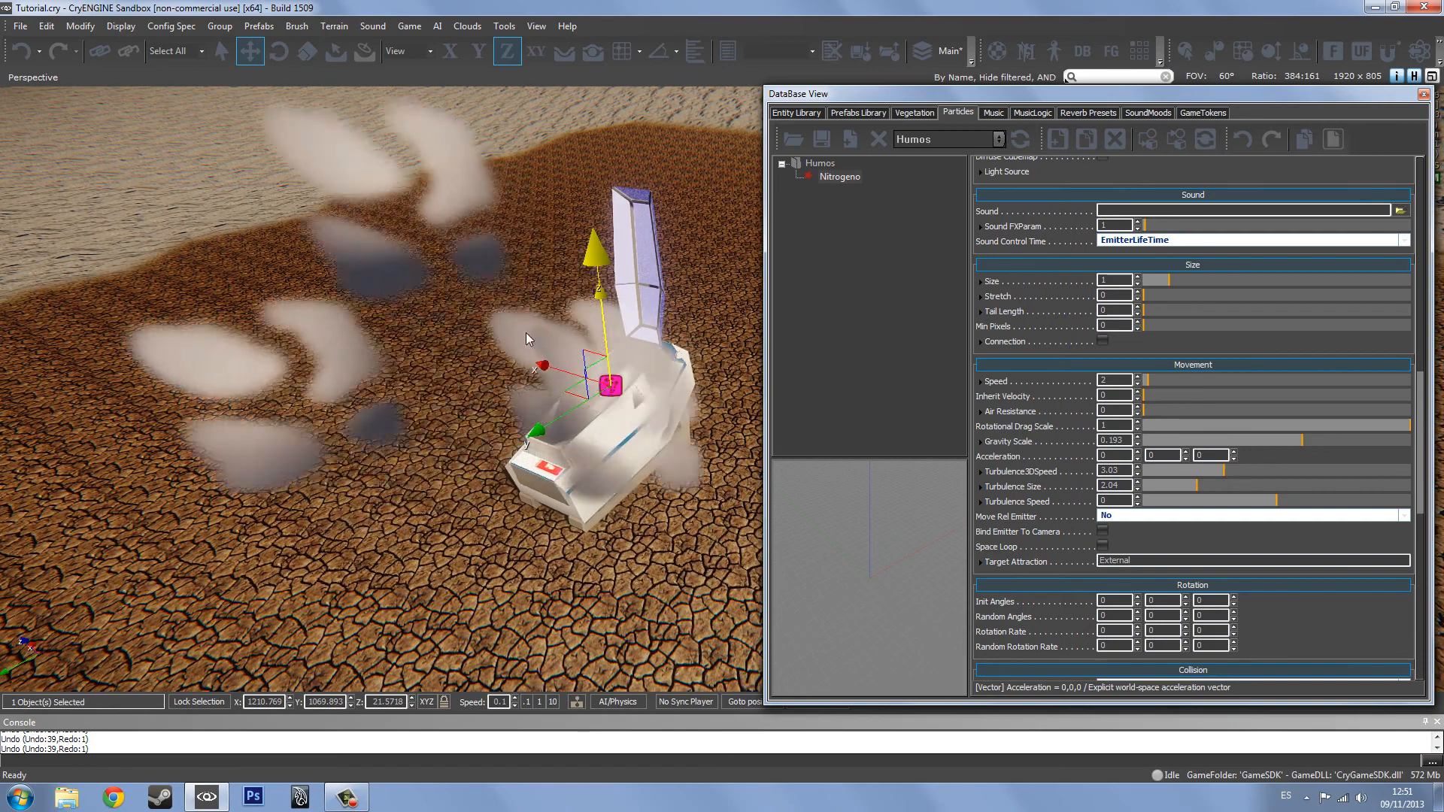
{"action": "left_click_drag", "start_coordinate": [1125, 471], "coordinate": [1081, 471]}
{"action": "type", "text": "0"}
{"action": "right_click_drag", "start_coordinate": [547, 344], "coordinate": [606, 350]}
{"action": "key", "text": "d"}
{"action": "key", "text": "a"}
{"action": "key", "text": "w"}
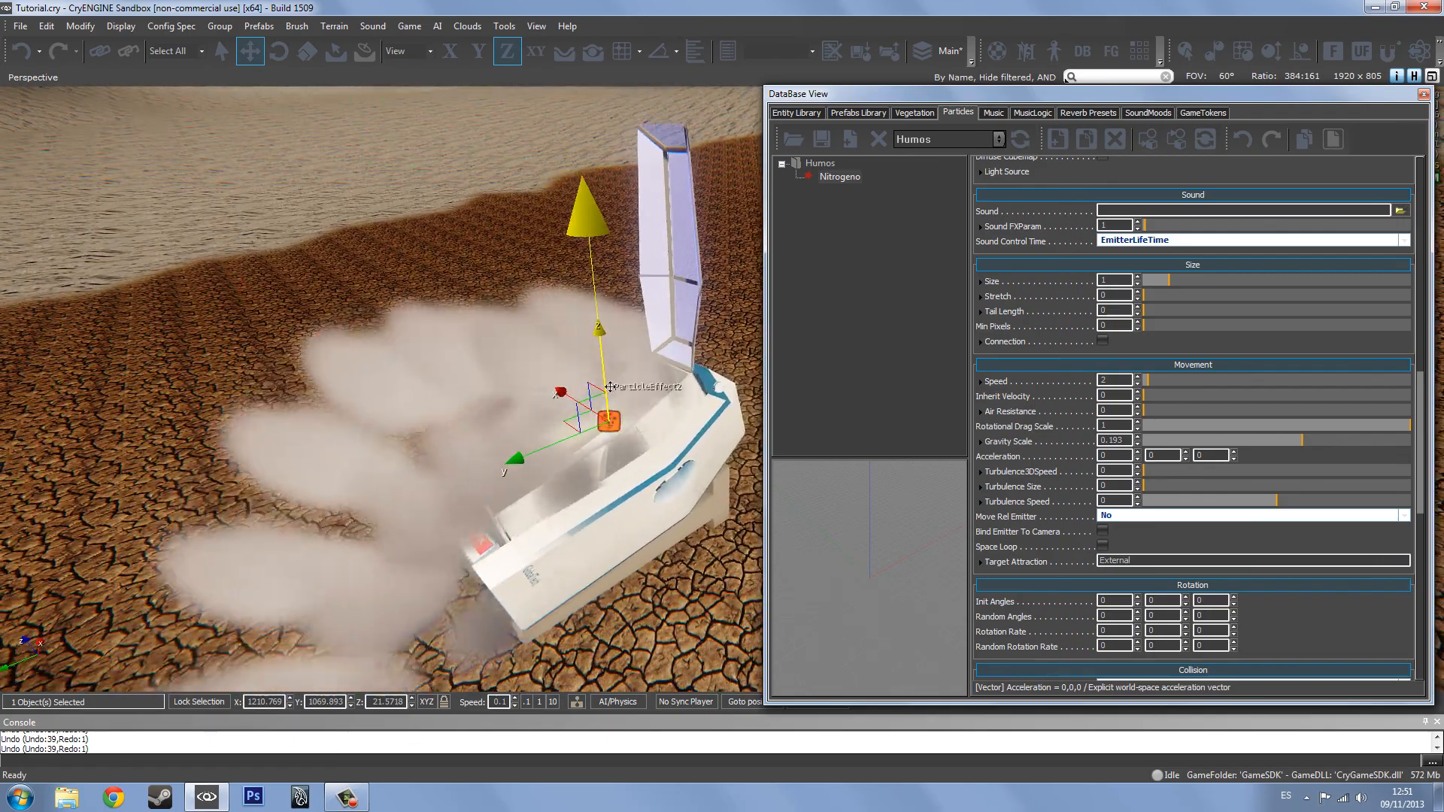
{"action": "key", "text": "d"}
{"action": "right_click_drag", "start_coordinate": [638, 423], "coordinate": [637, 423]}
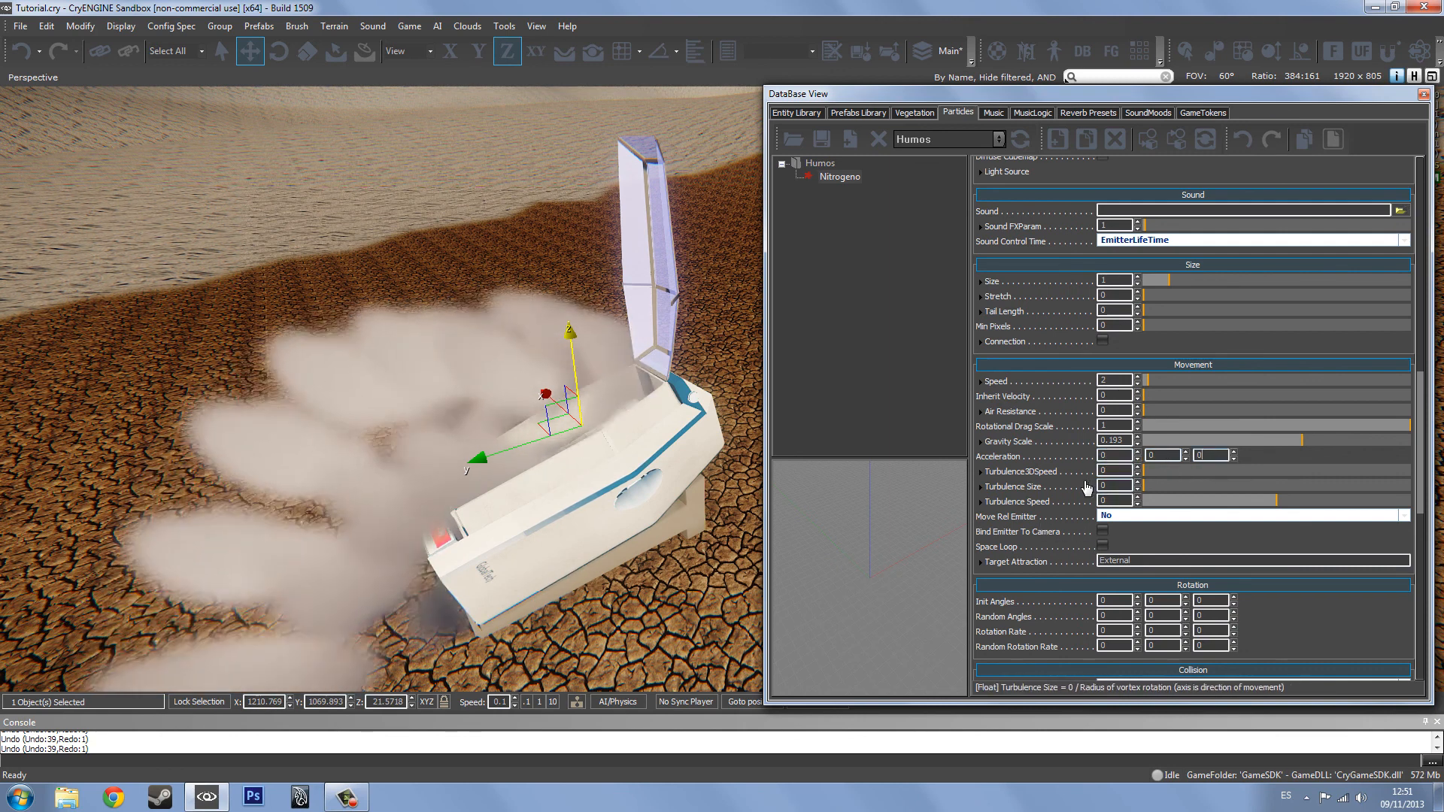
- Set the smoke particles' Size to 2
{"action": "left_click_drag", "start_coordinate": [1418, 460], "coordinate": [1437, 314]}
{"action": "mouse_move", "coordinate": [594, 370]}
{"action": "right_mouse_down"}
{"action": "mouse_move", "coordinate": [556, 384]}
{"action": "mouse_move", "coordinate": [541, 361]}
{"action": "mouse_move", "coordinate": [467, 361]}
{"action": "mouse_move", "coordinate": [594, 370]}
{"action": "right_mouse_up"}
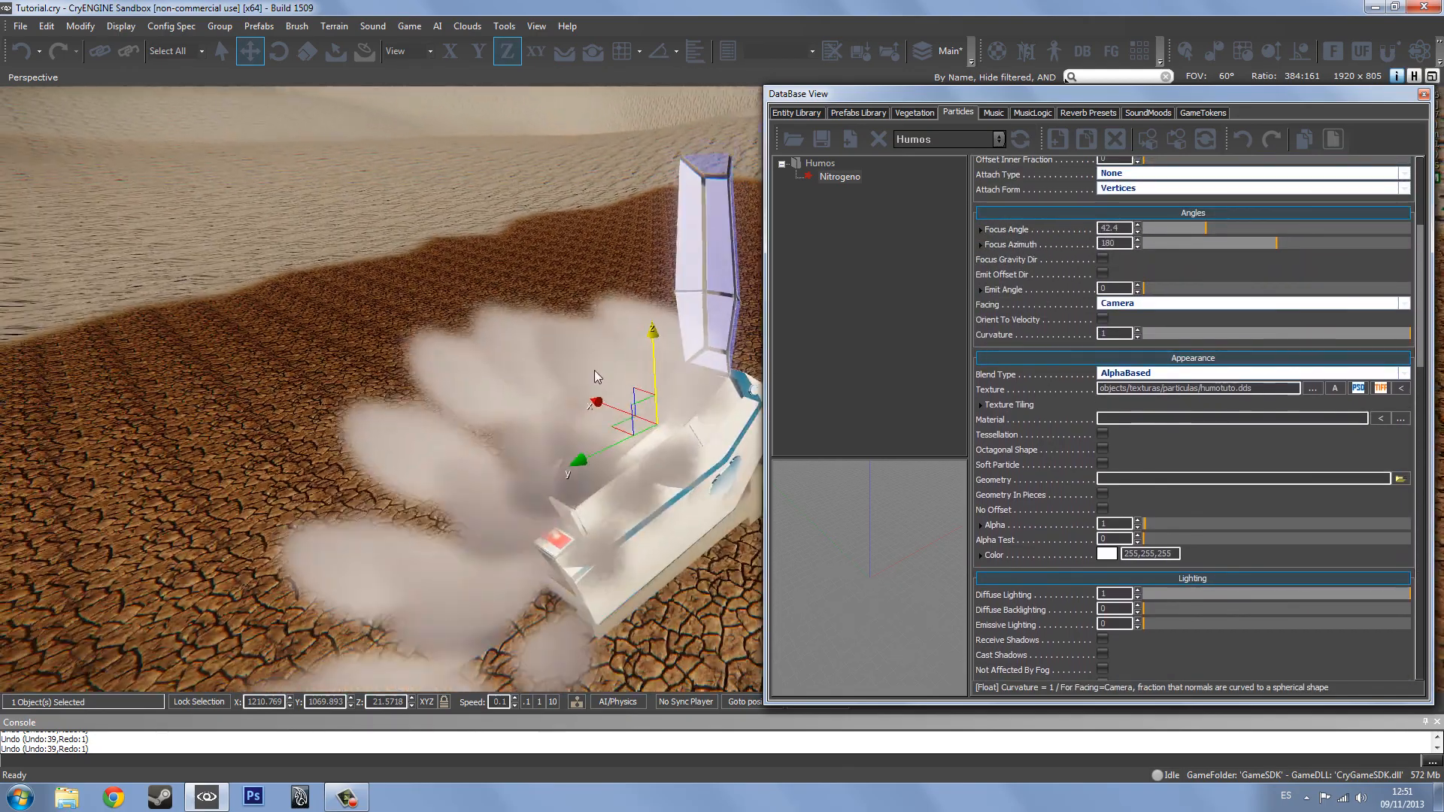
{"action": "scroll", "coordinate": [594, 370], "scroll_direction": "down", "scroll_amount": 1}
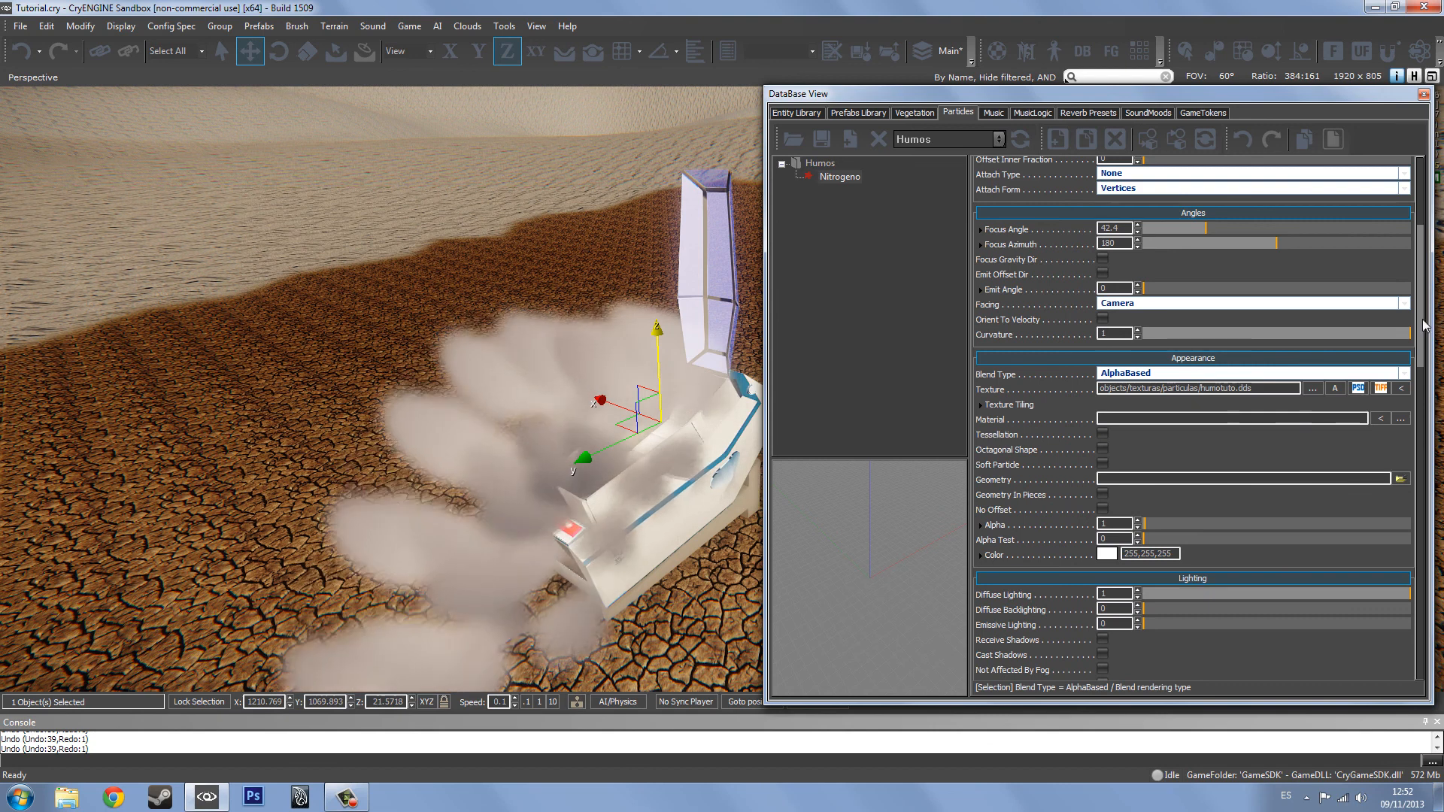
{"action": "left_click_drag", "start_coordinate": [1424, 325], "coordinate": [1434, 361]}
{"action": "left_click", "coordinate": [1008, 443]}
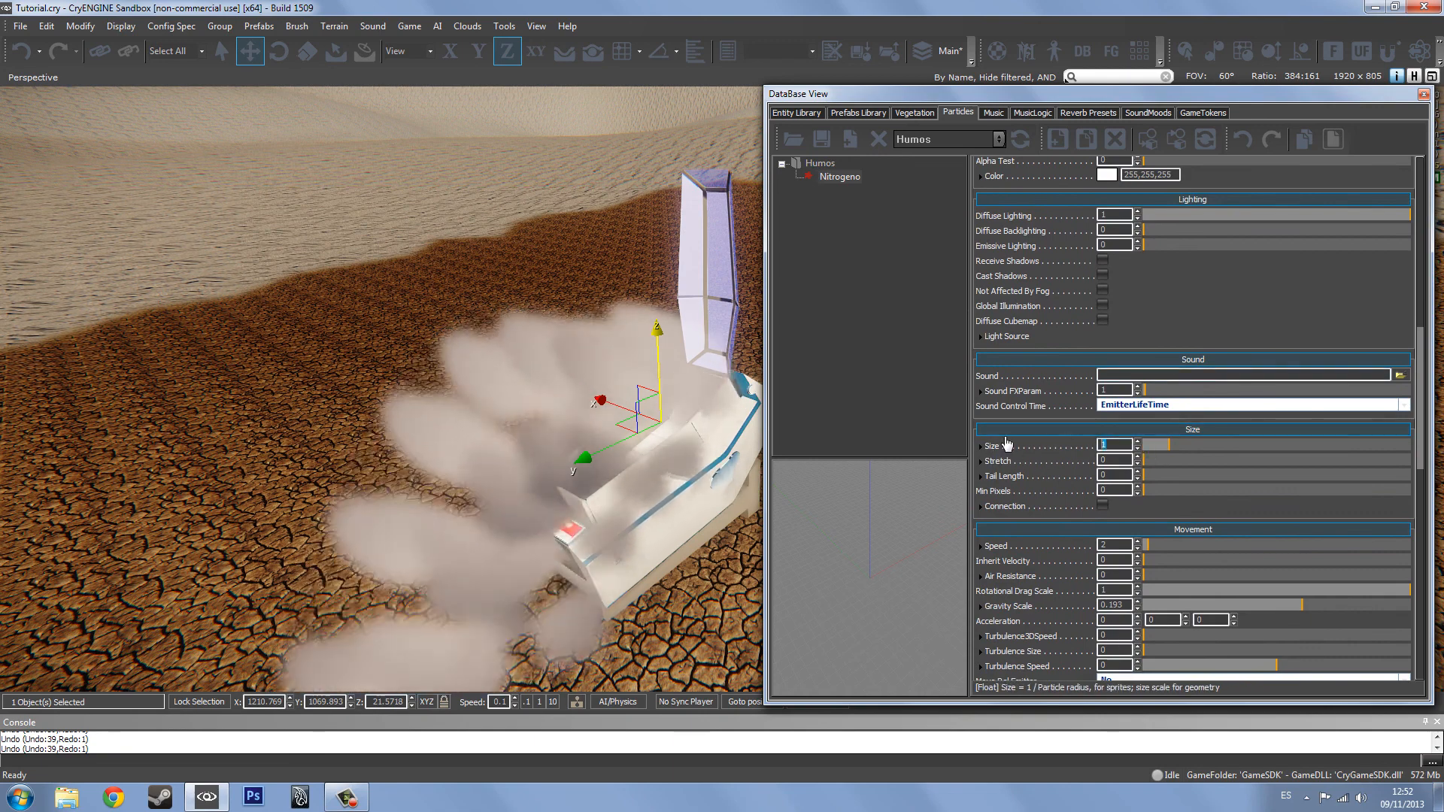
{"action": "key", "text": "Return"}
{"action": "mouse_move", "coordinate": [535, 422]}
{"action": "middle_mouse_down", "text": "alt"}
{"action": "mouse_move", "coordinate": [431, 419]}
{"action": "mouse_move", "coordinate": [556, 409]}
{"action": "middle_mouse_up", "text": "alt"}
{"action": "scroll", "coordinate": [555, 409], "scroll_direction": "down", "scroll_amount": 3}
{"action": "key", "text": "w"}
{"action": "right_click_drag", "start_coordinate": [472, 346], "coordinate": [439, 318]}
{"action": "key", "text": "w"}
{"action": "key", "text": "s"}
{"action": "key", "text": "d"}
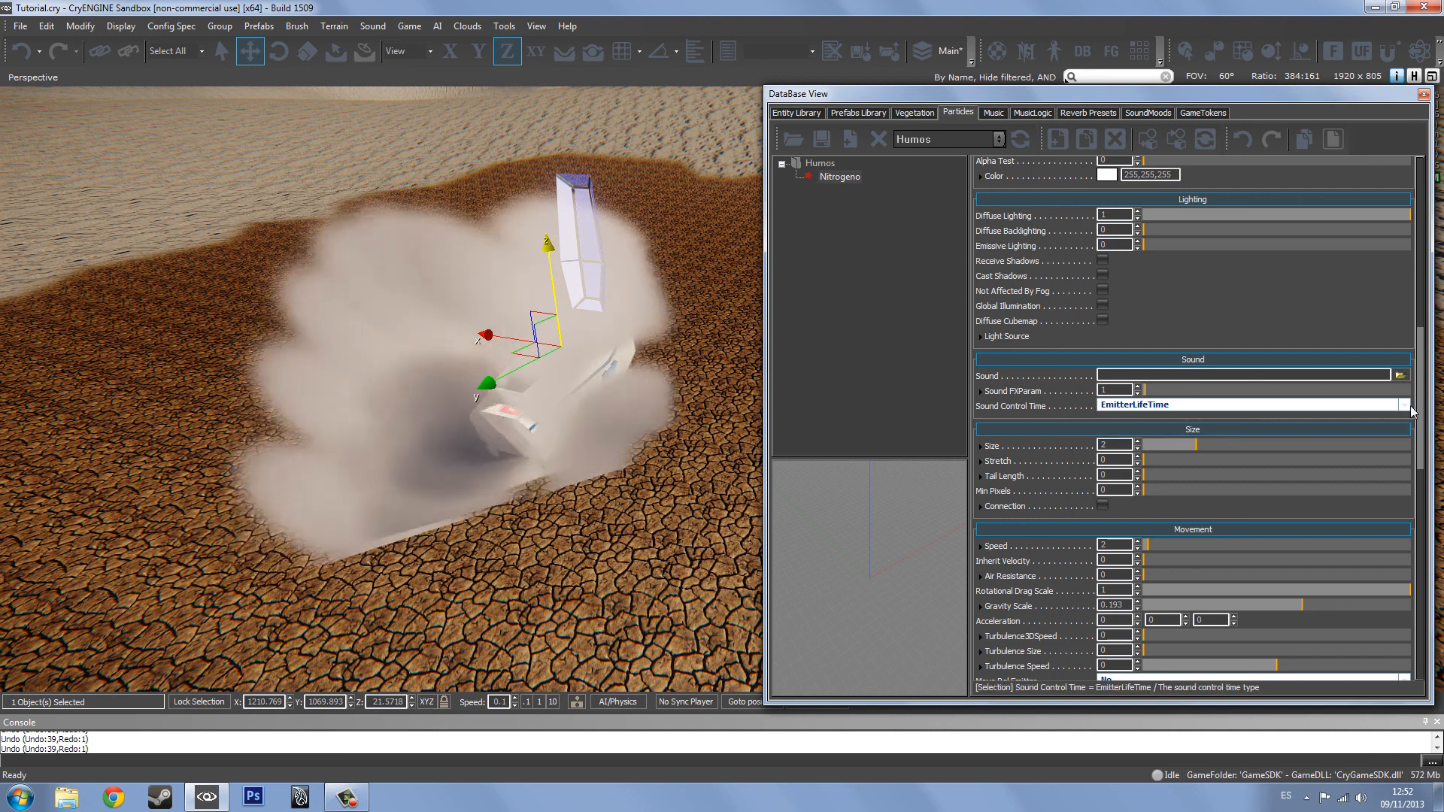
- Try high Alpha values for the smoke, including about 73.1, and set the Alpha to 0.3
{"action": "scroll", "coordinate": [1412, 412], "scroll_direction": "down", "scroll_amount": 5}
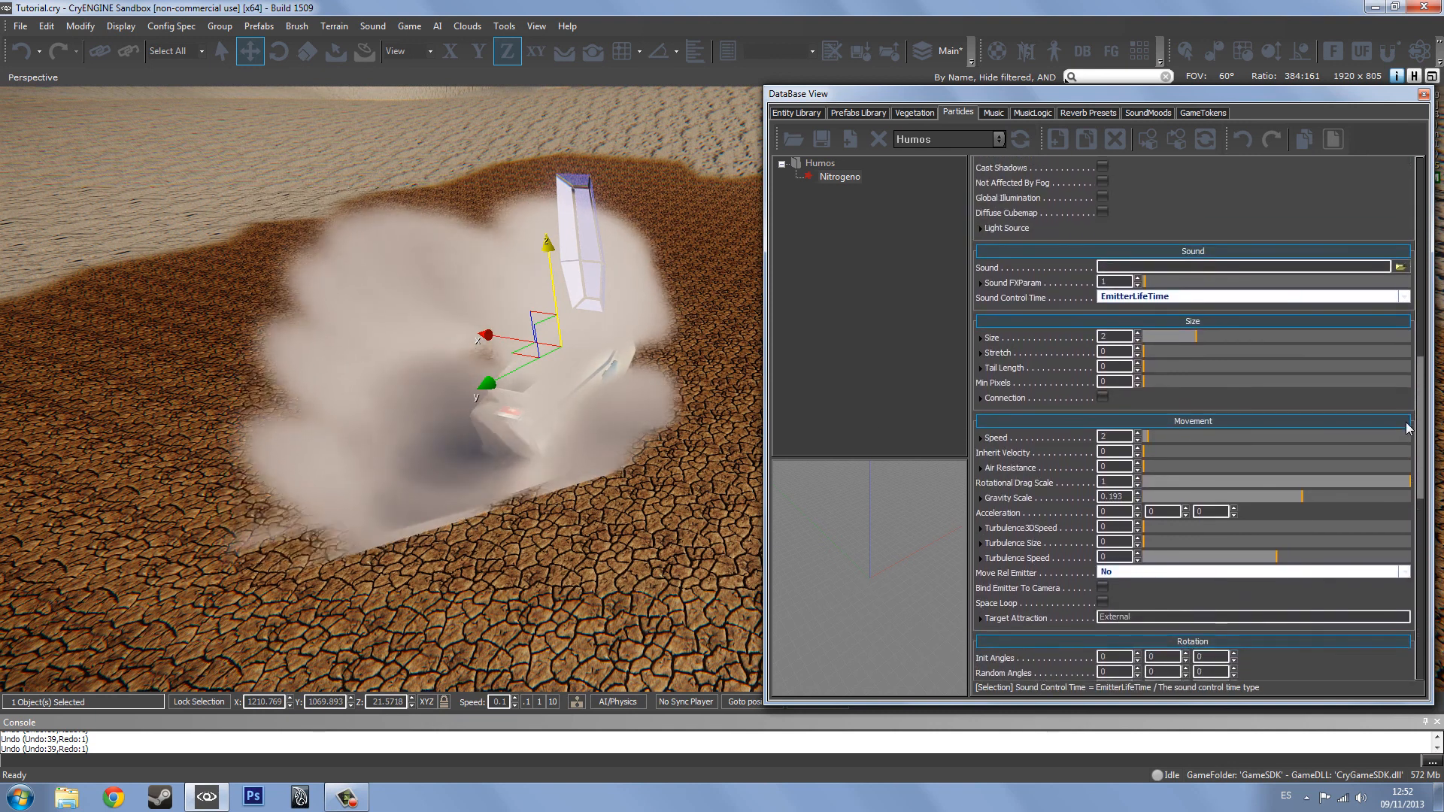
{"action": "scroll", "coordinate": [1409, 427], "scroll_direction": "up", "scroll_amount": 15}
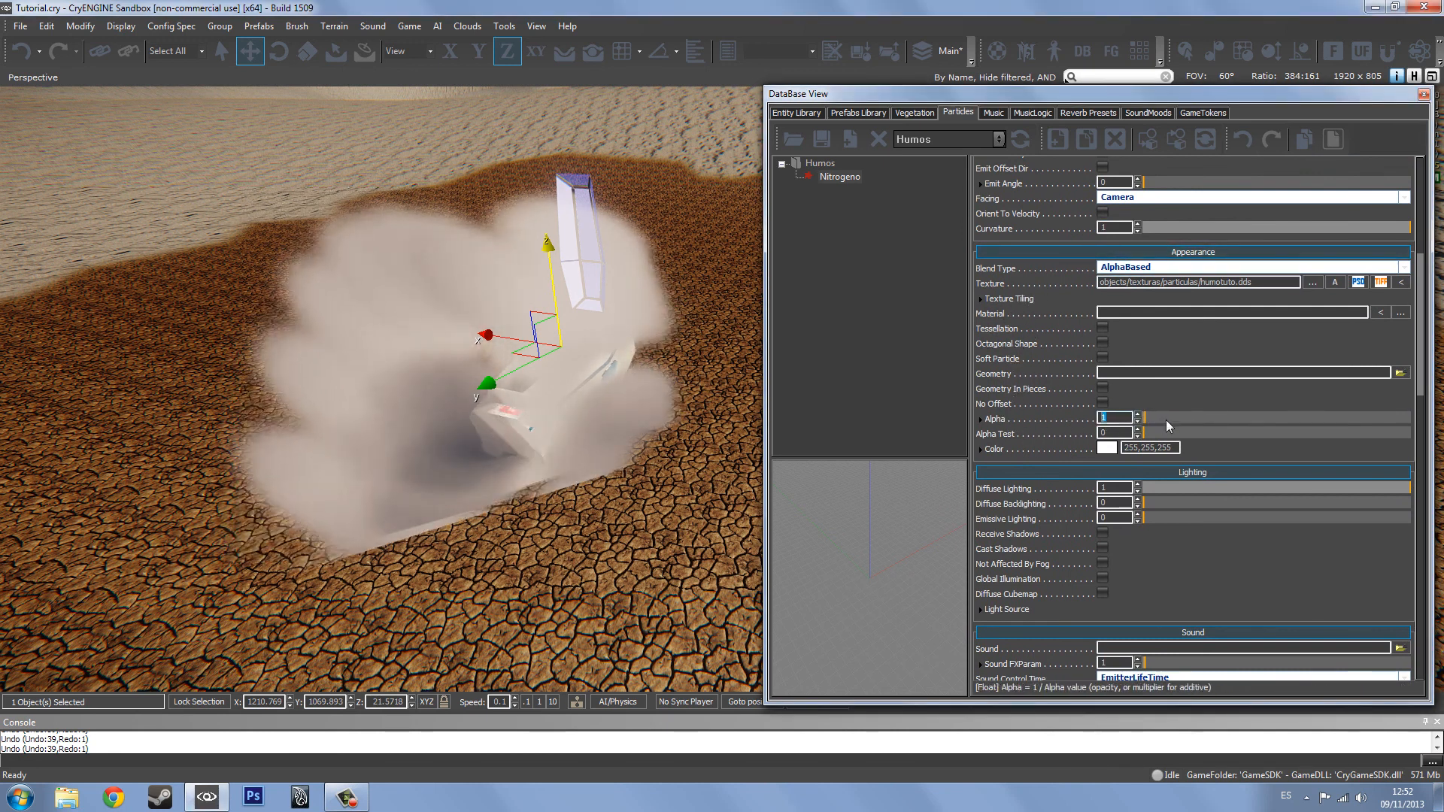
{"action": "left_click_drag", "start_coordinate": [1166, 417], "coordinate": [1426, 430]}
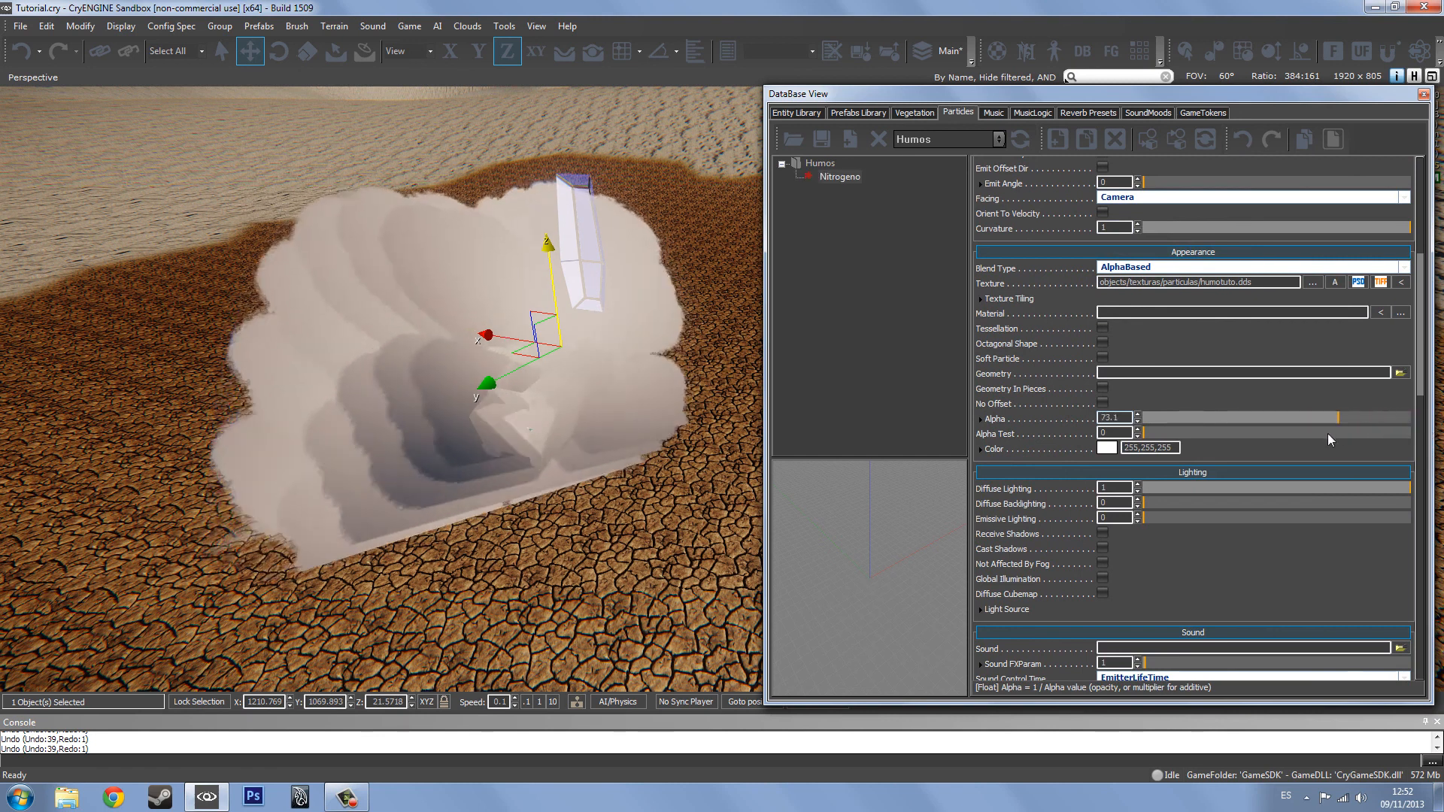
{"action": "left_click_drag", "start_coordinate": [1211, 443], "coordinate": [1181, 442]}
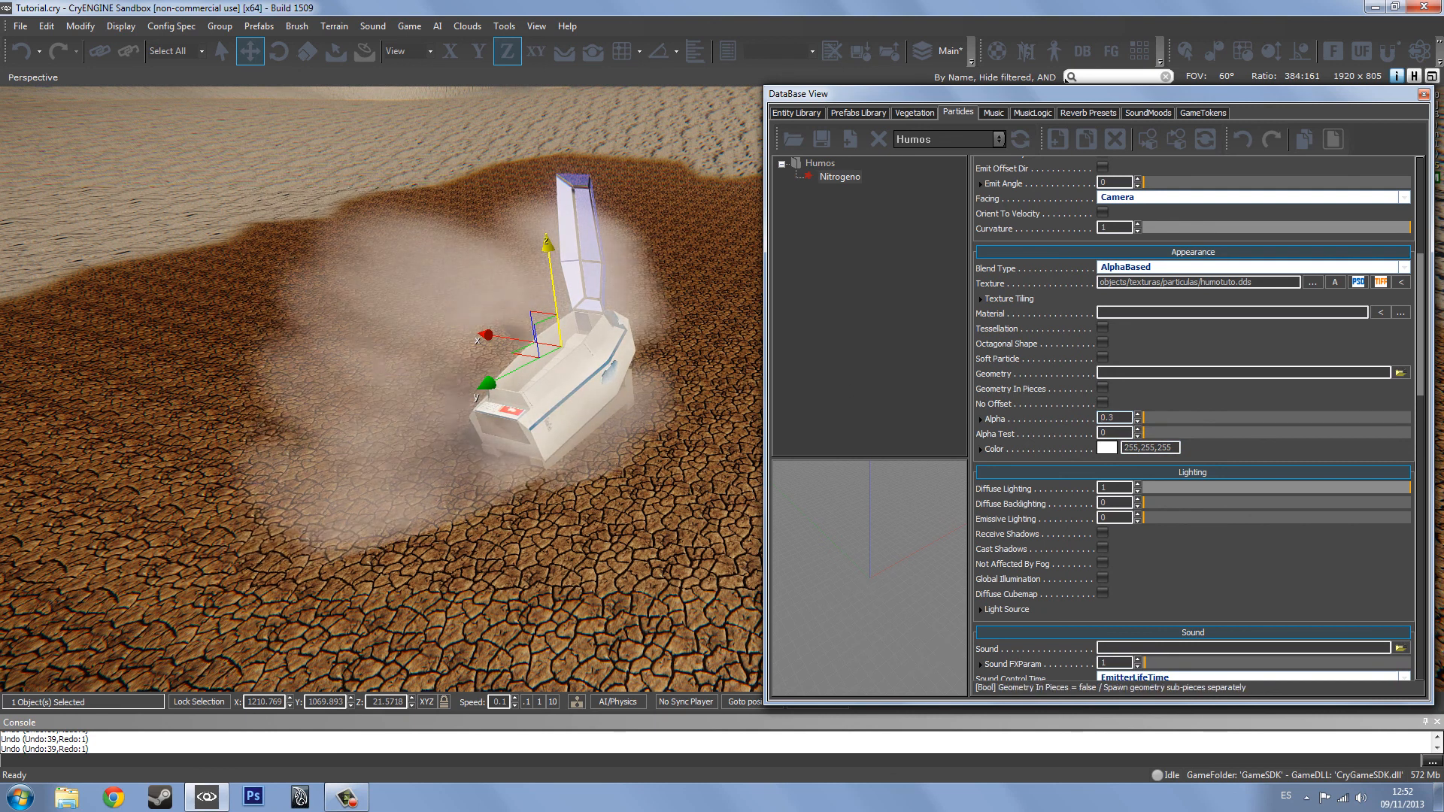
{"action": "key", "text": "w"}
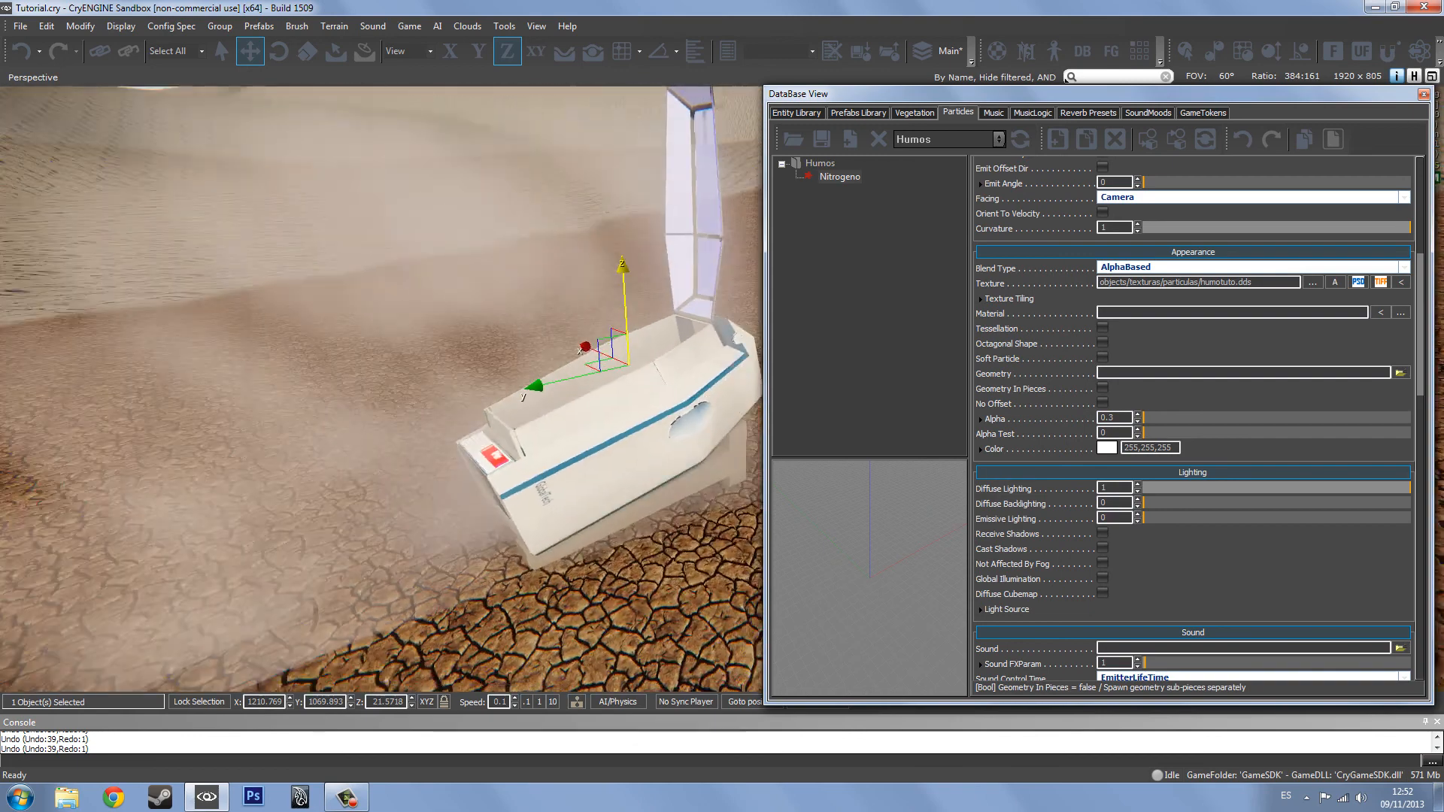
- Set the smoke particles' Size to 1.5
{"action": "scroll", "coordinate": [381, 369], "scroll_direction": "down", "scroll_amount": 3}
{"action": "left_click_drag", "start_coordinate": [1424, 316], "coordinate": [1412, 486]}
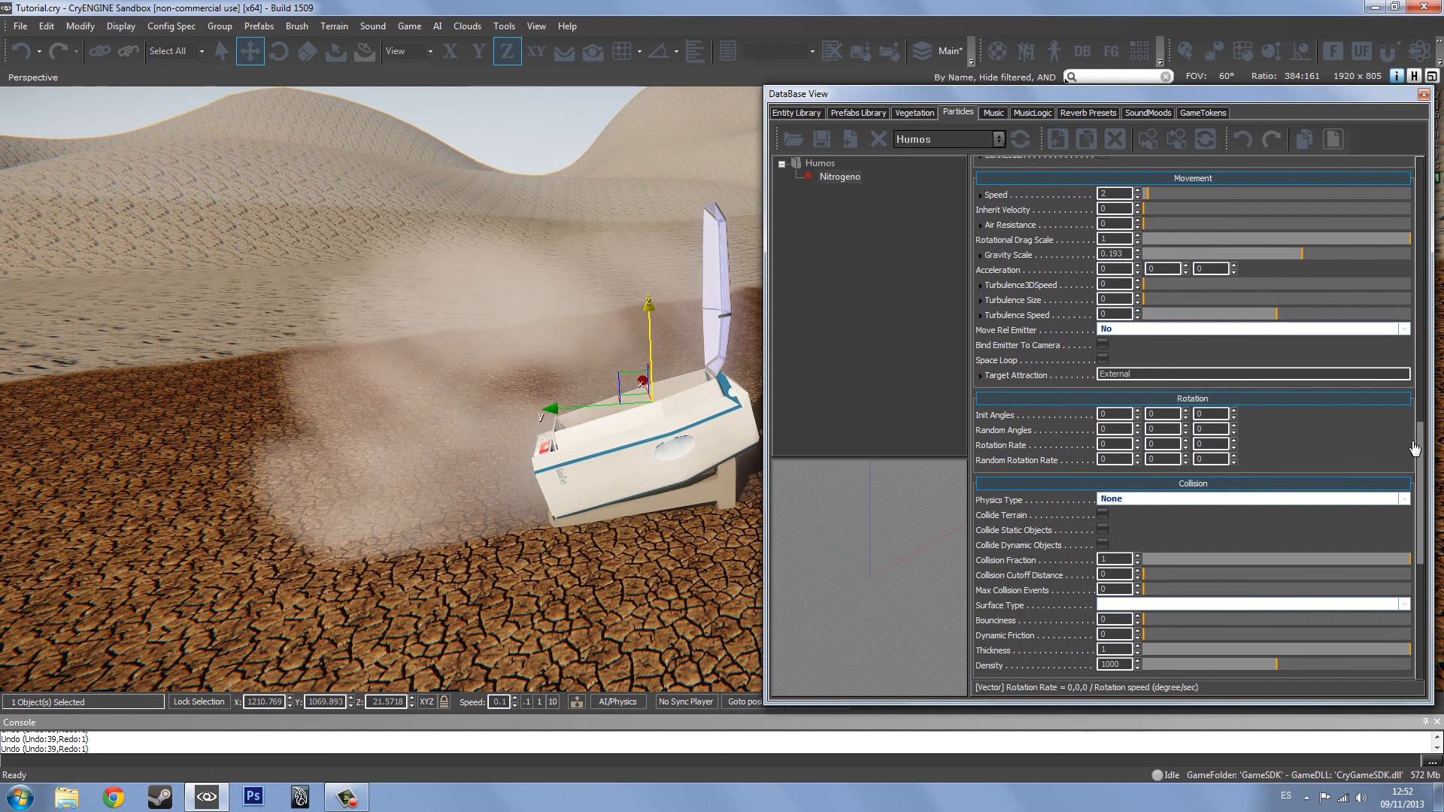
{"action": "left_click_drag", "start_coordinate": [1421, 437], "coordinate": [1423, 336]}
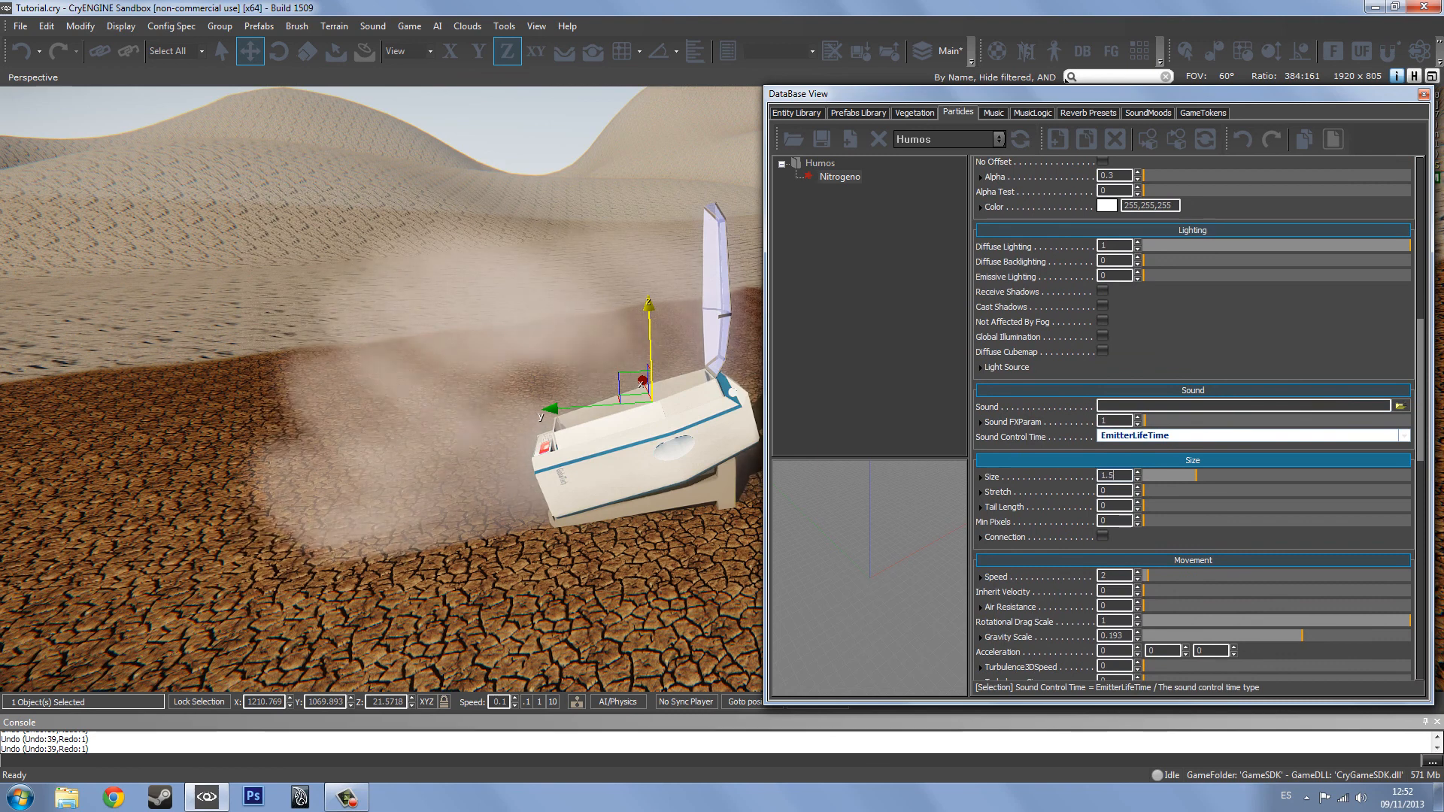
{"action": "right_click_drag", "start_coordinate": [451, 376], "coordinate": [616, 414]}
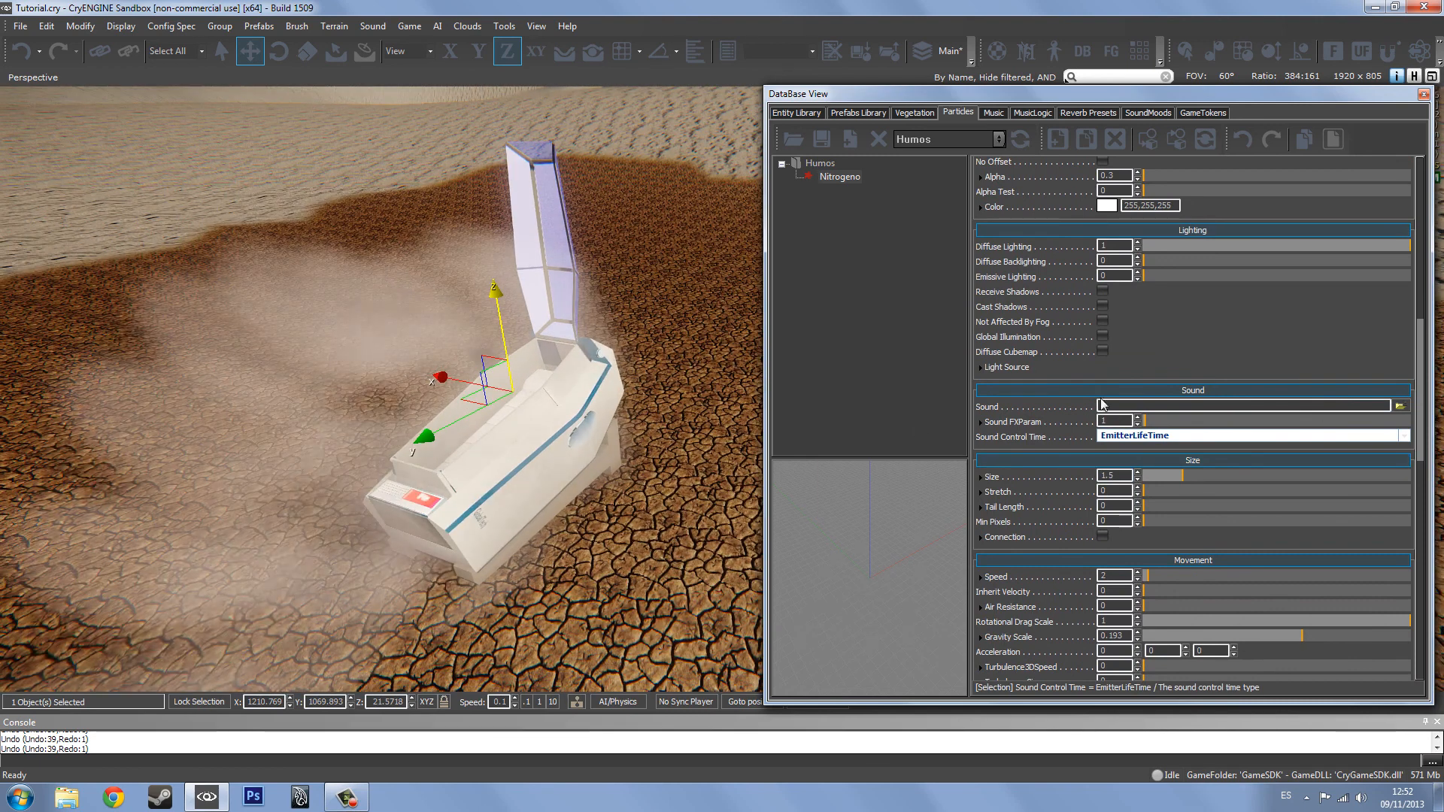
- Expand the Alpha parameter to show its Random, Emitter Strength and Particle Life settings
{"action": "scroll", "coordinate": [1029, 434], "scroll_direction": "up", "scroll_amount": 5}
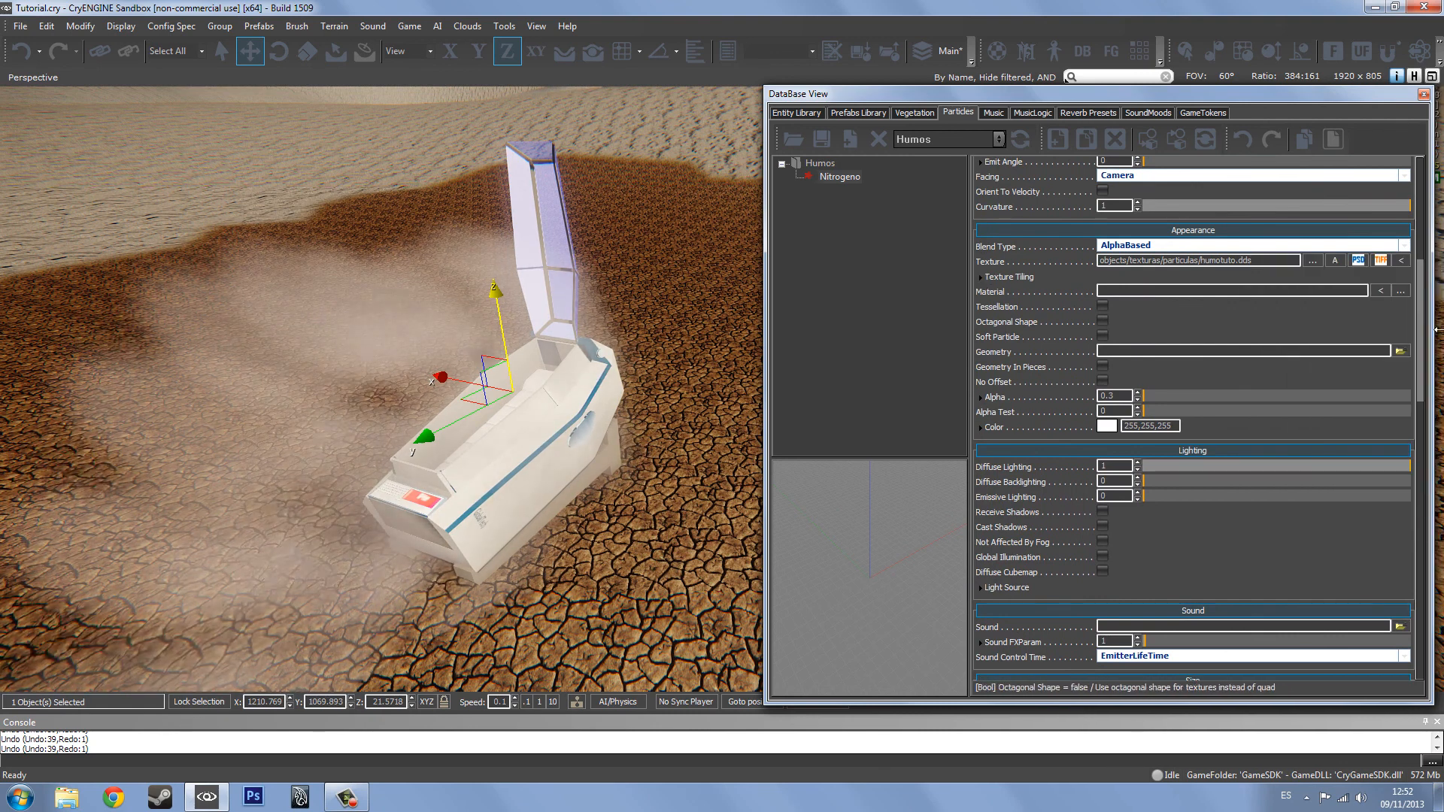
{"action": "mouse_move", "coordinate": [1417, 326]}
{"action": "left_mouse_down"}
{"action": "mouse_move", "coordinate": [1418, 282]}
{"action": "mouse_move", "coordinate": [1418, 350]}
{"action": "left_mouse_up"}
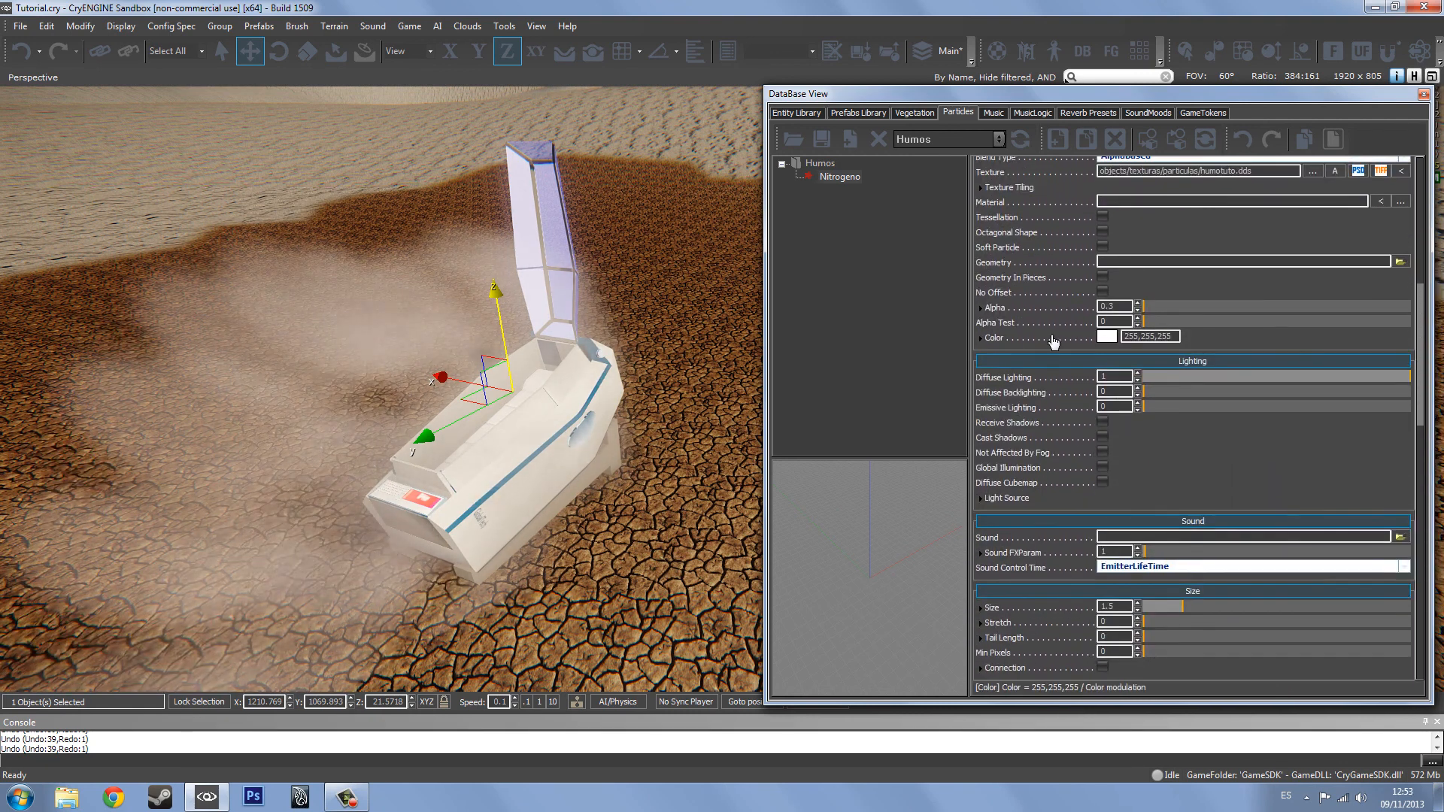
{"action": "left_click", "coordinate": [981, 339]}
{"action": "left_click", "coordinate": [981, 338]}
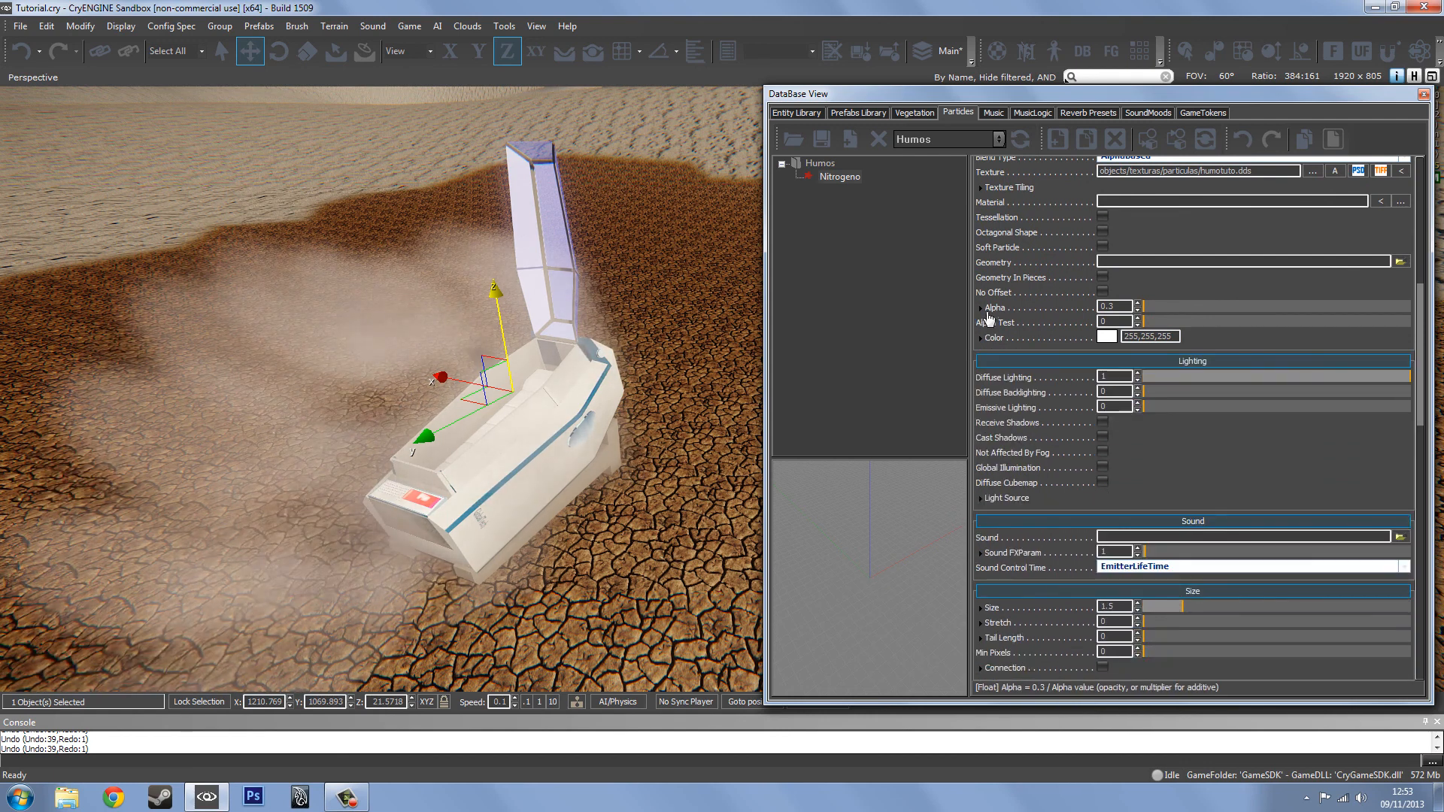
{"action": "left_click", "coordinate": [981, 309]}
{"action": "left_click_drag", "start_coordinate": [1421, 316], "coordinate": [1393, 207]}
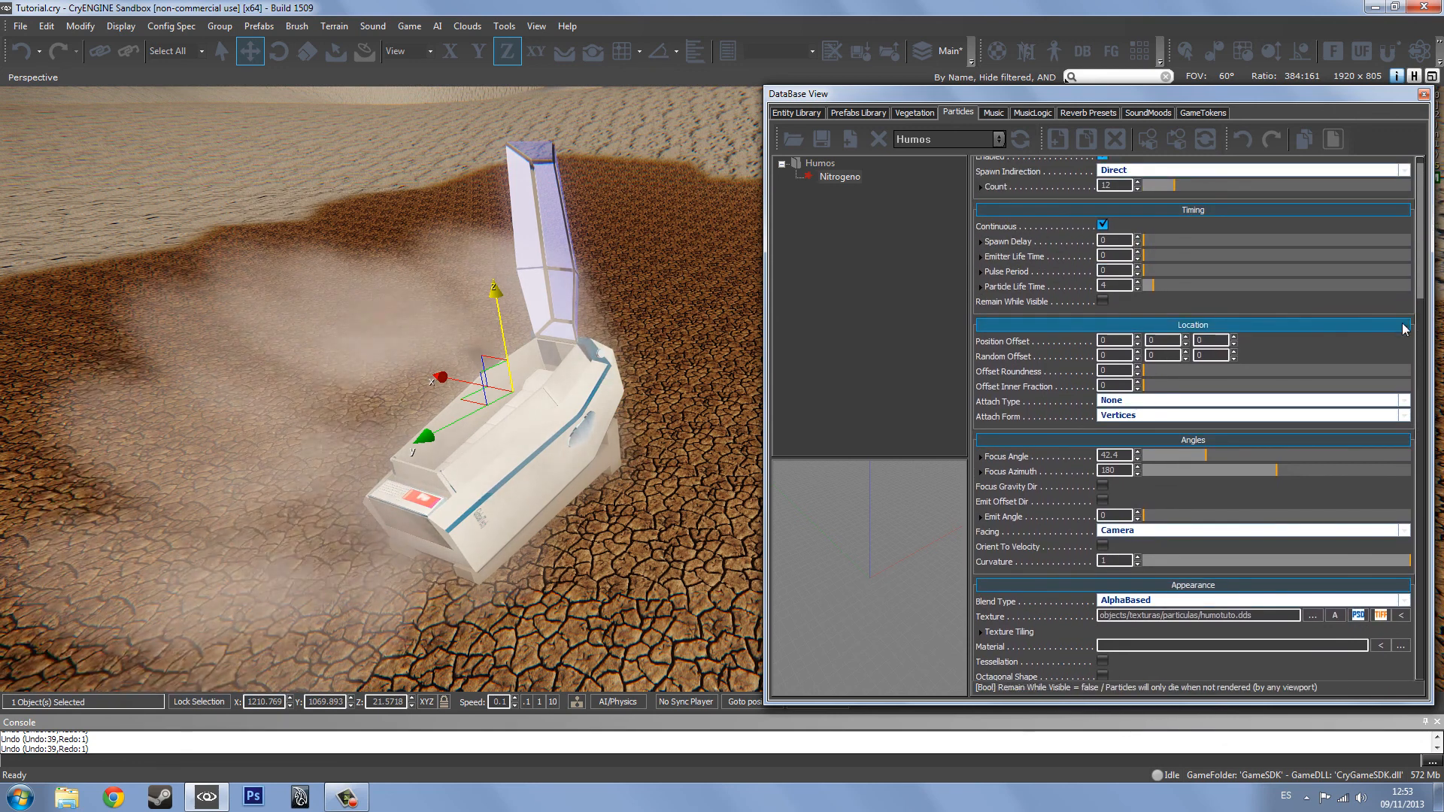
{"action": "left_click_drag", "start_coordinate": [1422, 259], "coordinate": [1422, 369]}
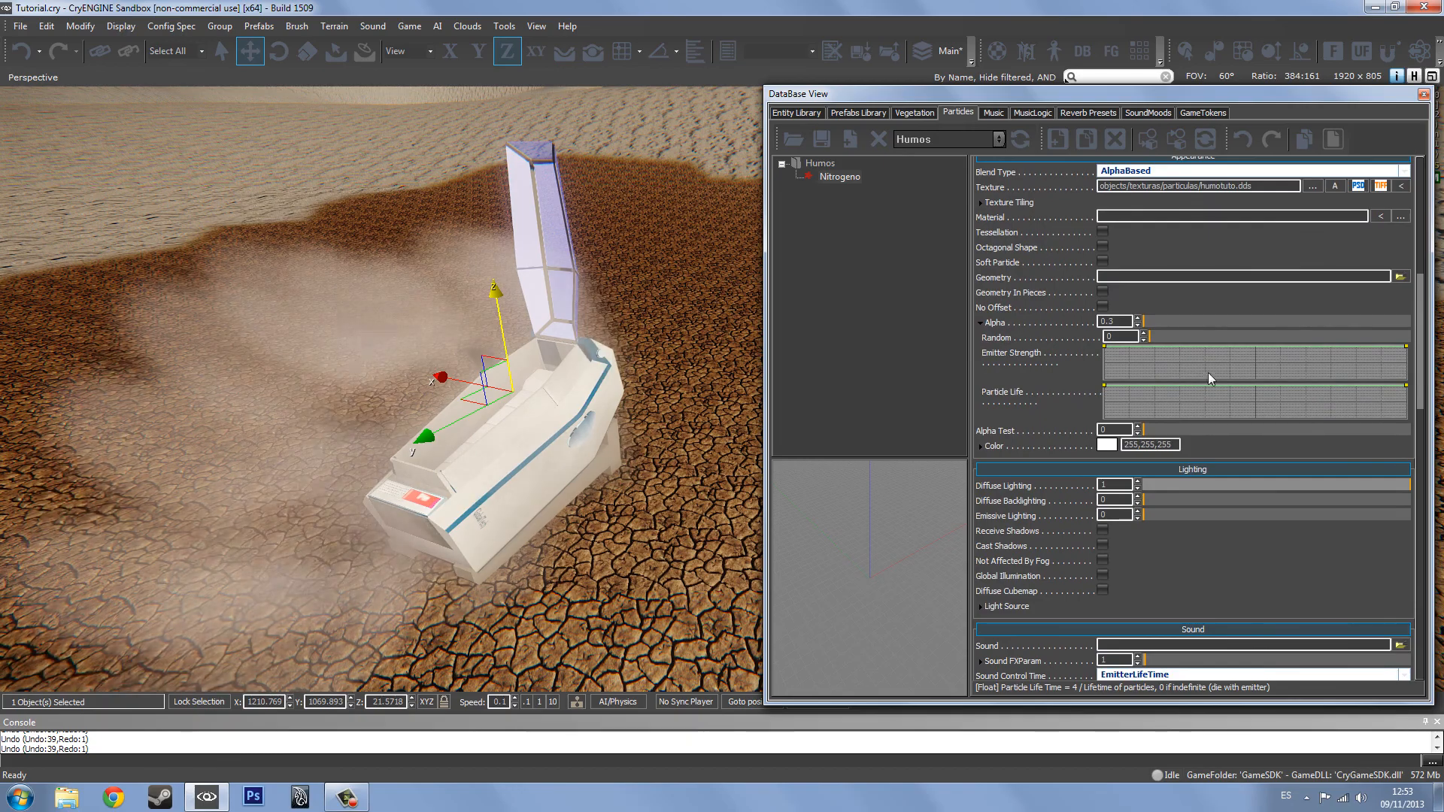
- Set the Random variation of the effect's Alpha to 0.5
{"action": "right_click_drag", "start_coordinate": [496, 437], "coordinate": [410, 380]}
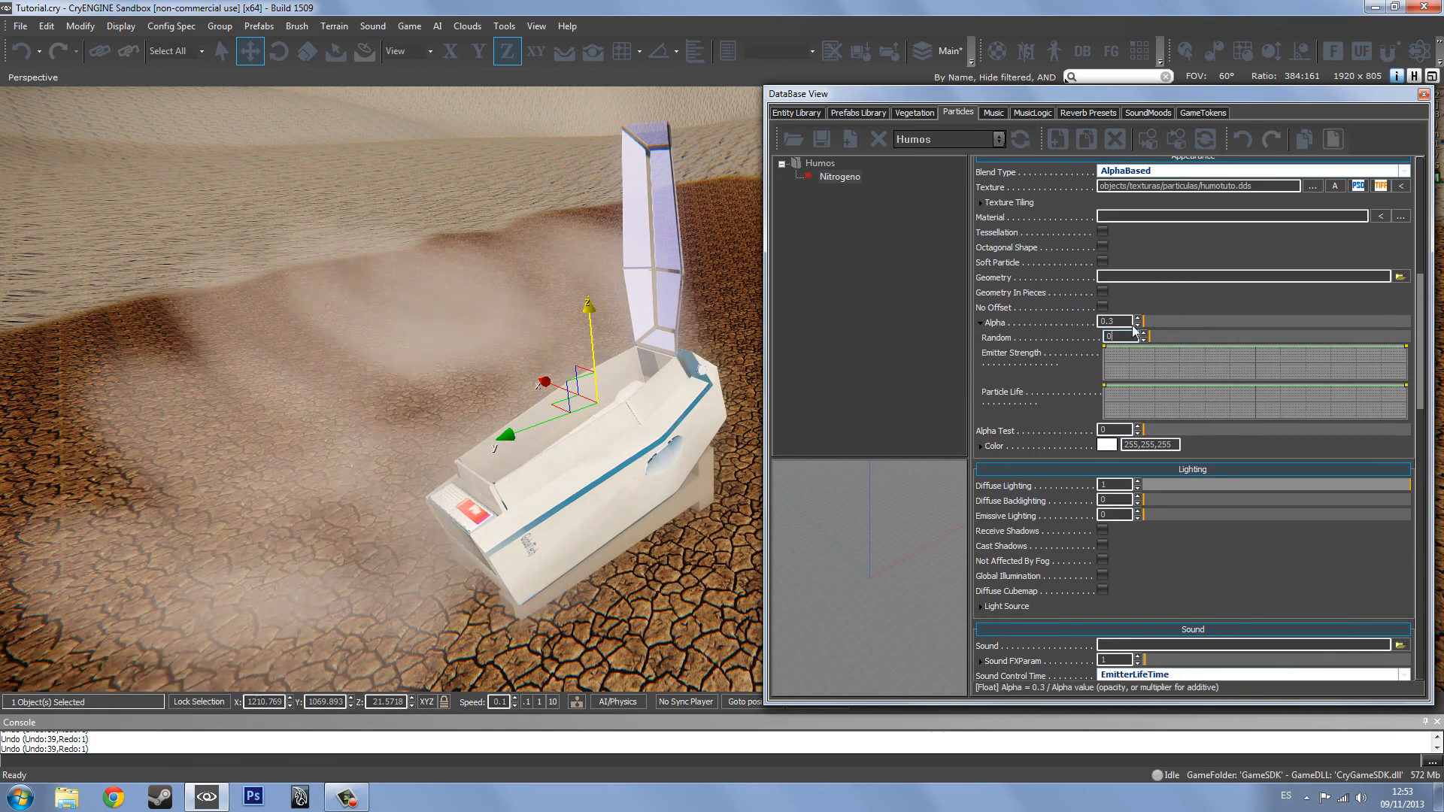
{"action": "mouse_move", "coordinate": [1153, 336]}
{"action": "left_mouse_down"}
{"action": "mouse_move", "coordinate": [1401, 344]}
{"action": "mouse_move", "coordinate": [1051, 338]}
{"action": "left_mouse_up"}
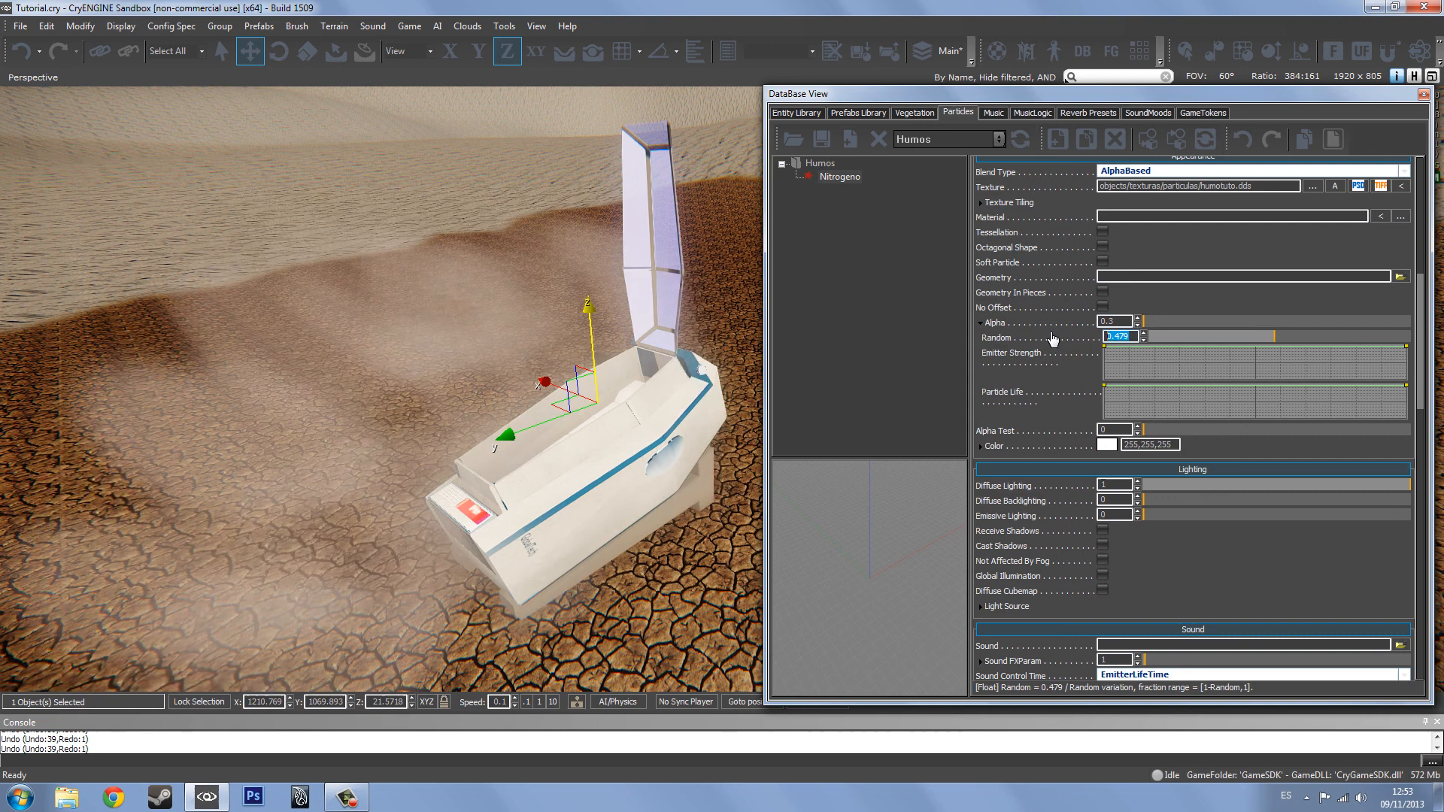
{"action": "type", "text": "0.5"}
{"action": "key", "text": "Return"}
{"action": "right_click_drag", "start_coordinate": [458, 428], "coordinate": [531, 377]}
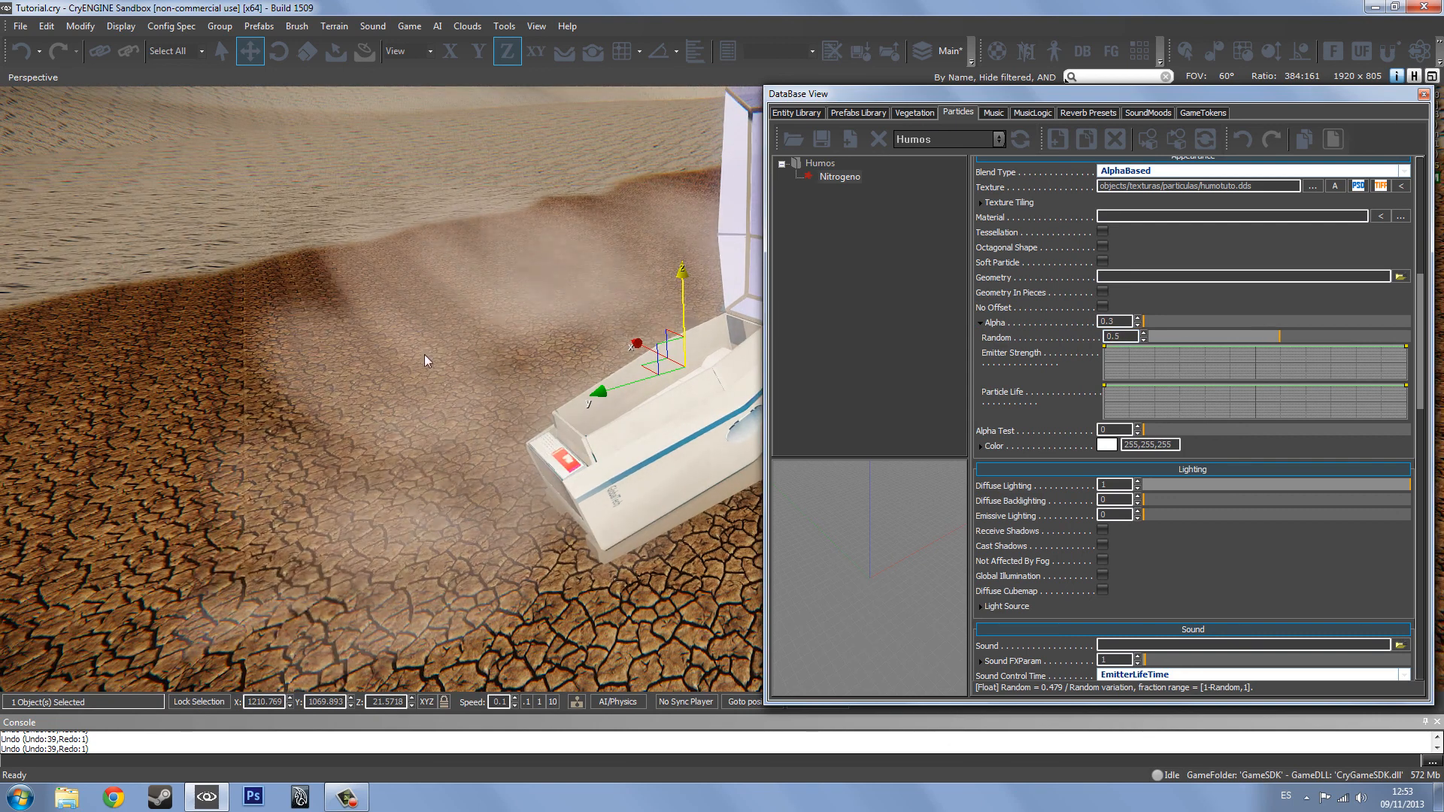
- Try a higher Random variation of about 0.808 for the smoke's Alpha
{"action": "left_click", "coordinate": [1112, 336]}
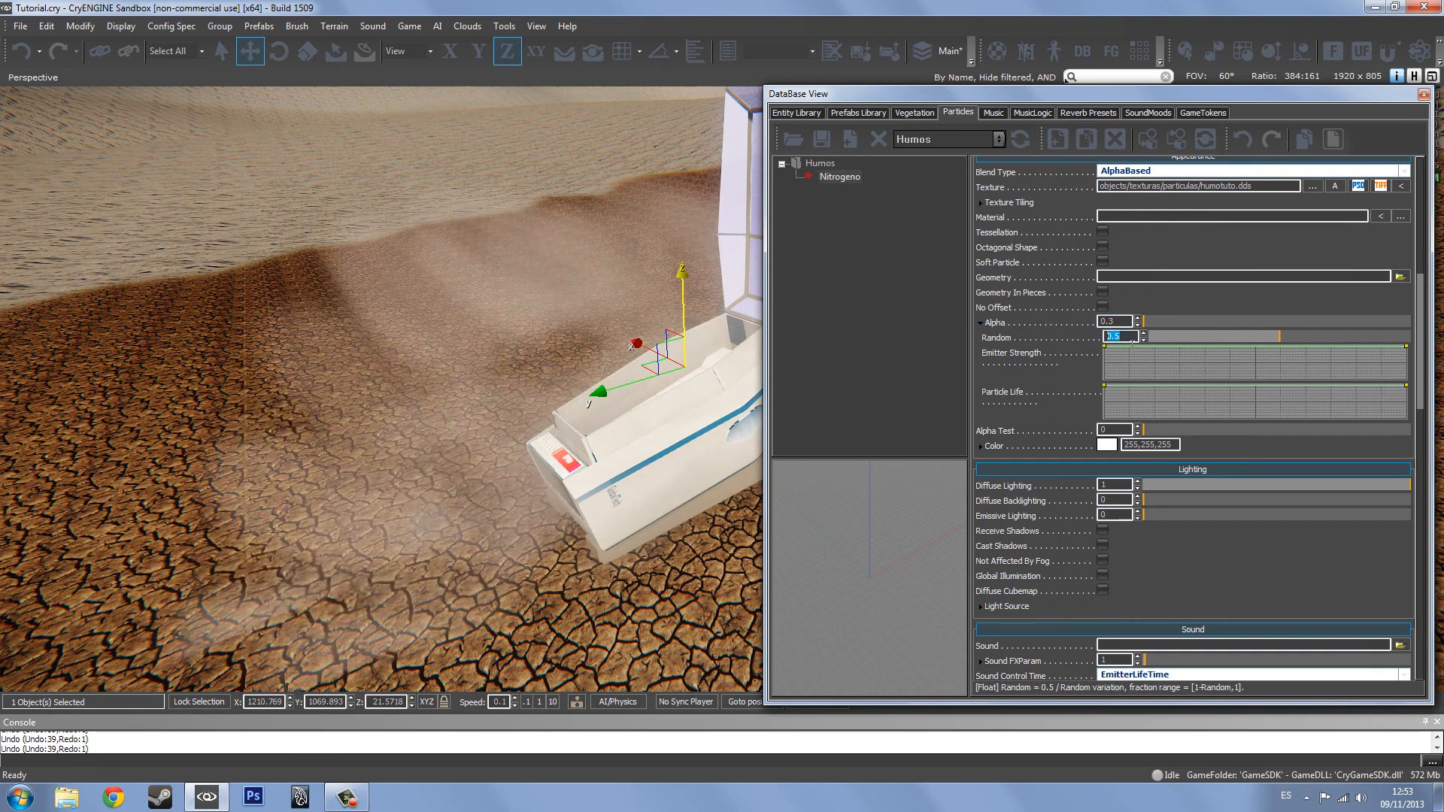
{"action": "left_click", "coordinate": [1131, 324]}
{"action": "right_click_drag", "start_coordinate": [564, 292], "coordinate": [573, 325]}
{"action": "key", "text": "s"}
{"action": "left_click_drag", "start_coordinate": [1314, 338], "coordinate": [1357, 332]}
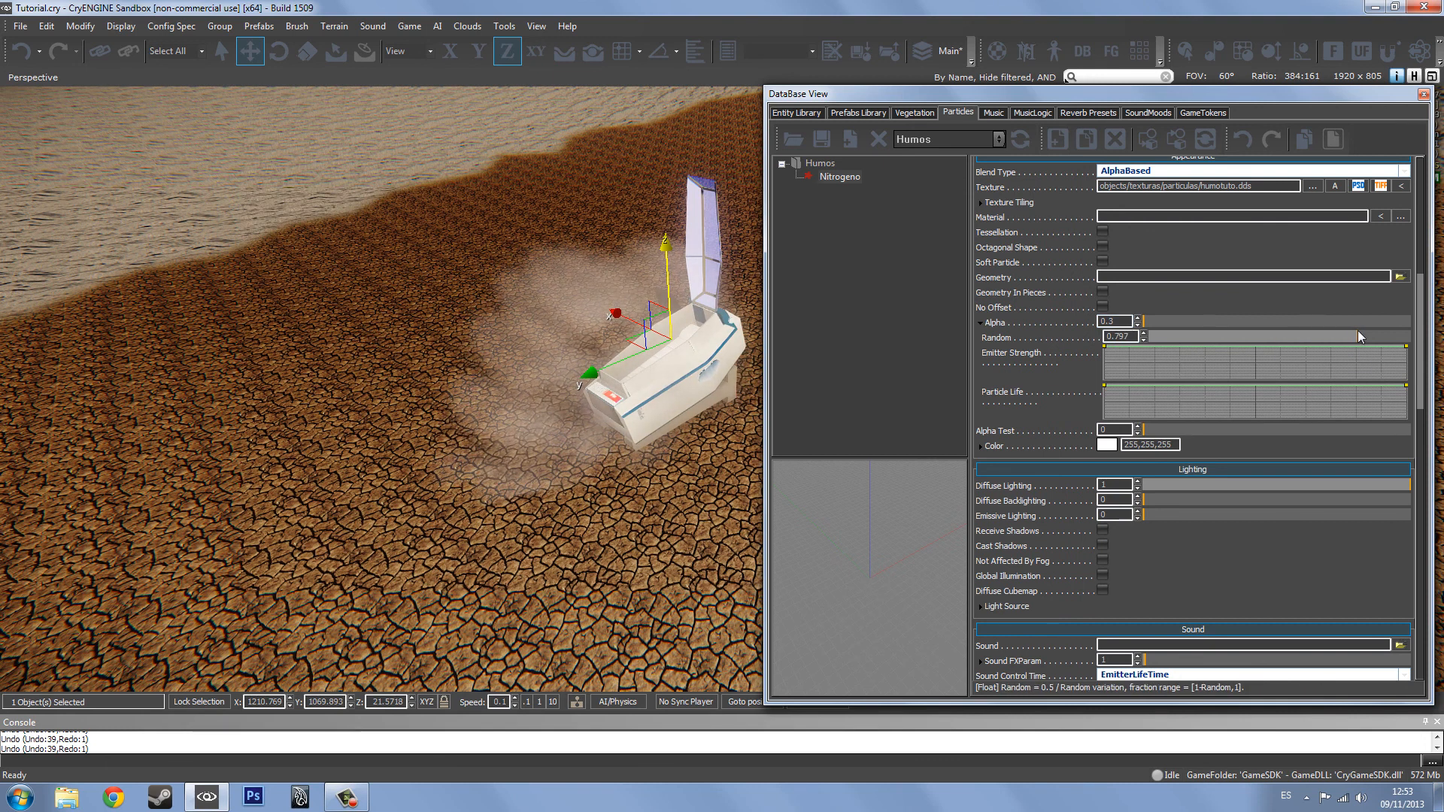
- Try an Alpha of 1 on the smoke effect and check its density around the capsule
{"action": "left_click", "coordinate": [1050, 323]}
{"action": "type", "text": "1"}
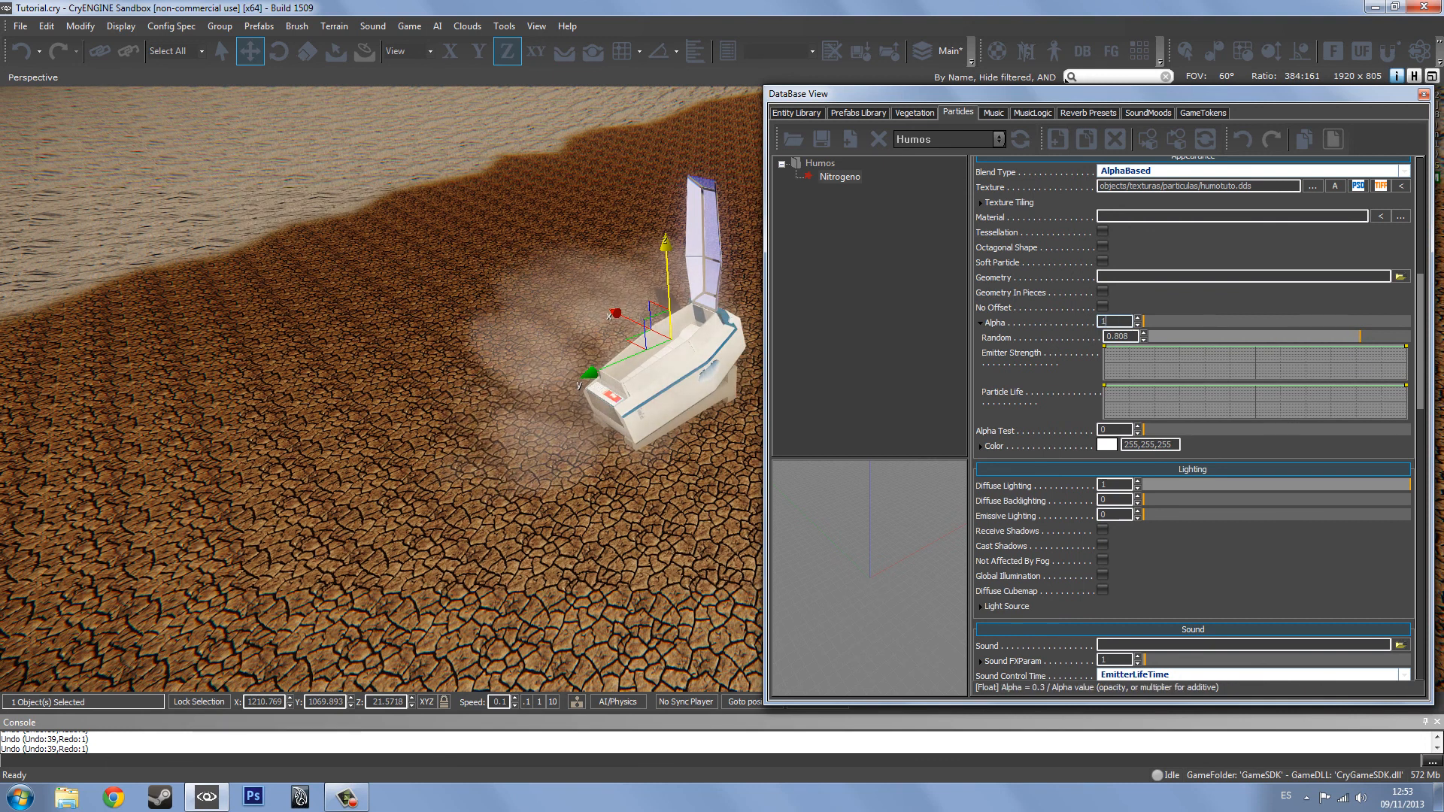
{"action": "key", "text": "Return"}
{"action": "right_click_drag", "start_coordinate": [647, 327], "coordinate": [625, 326]}
{"action": "key", "text": "w"}
{"action": "right_click_drag", "start_coordinate": [453, 326], "coordinate": [453, 335]}
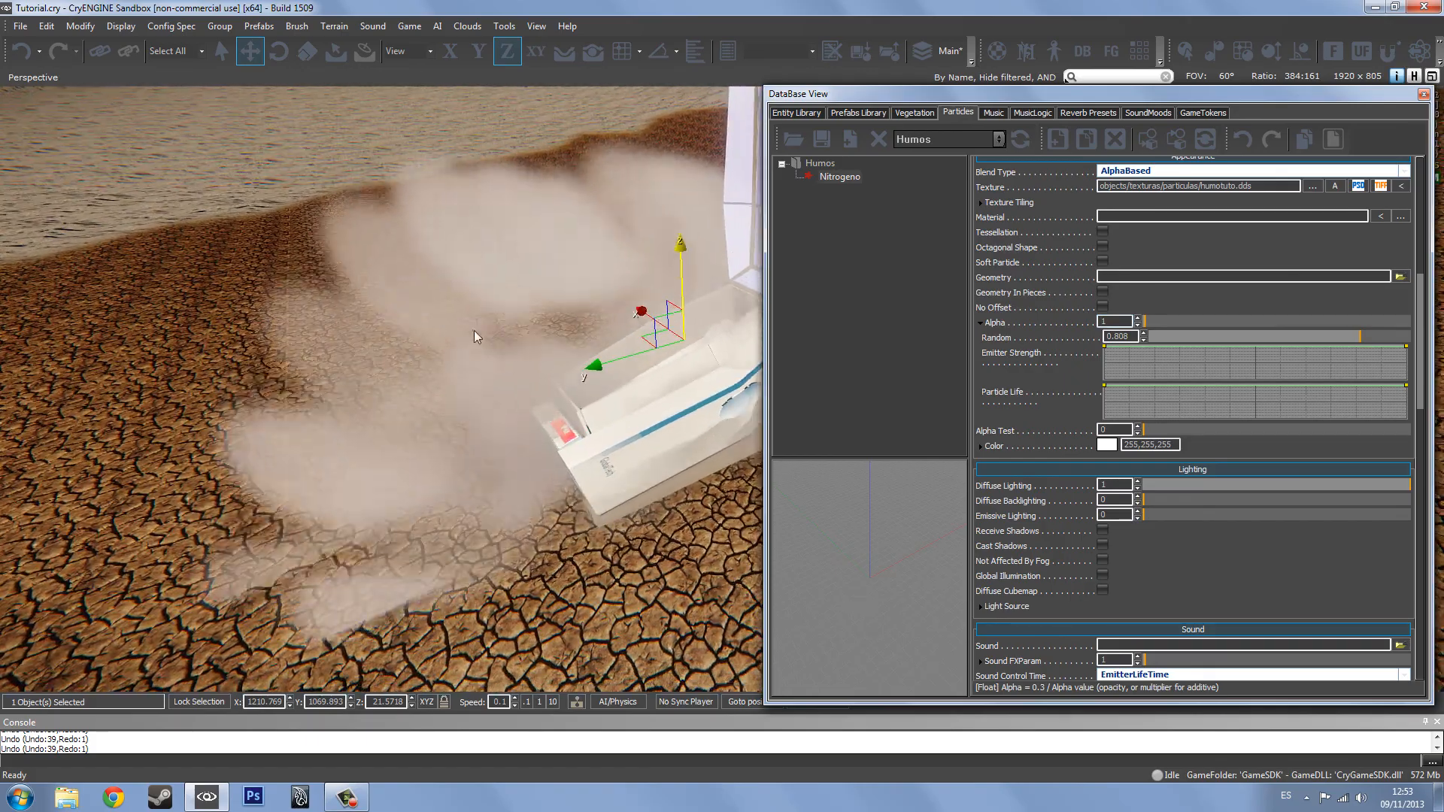
- Raise the smoke emitter above the capsule to Z 23.805 and try an Alpha of 13.2 with Random at 0.613
{"action": "left_click_drag", "start_coordinate": [693, 316], "coordinate": [688, 66]}
{"action": "scroll", "coordinate": [698, 214], "scroll_direction": "down", "scroll_amount": 3}
{"action": "left_click_drag", "start_coordinate": [698, 214], "coordinate": [693, 154]}
{"action": "right_click_drag", "start_coordinate": [676, 273], "coordinate": [666, 277]}
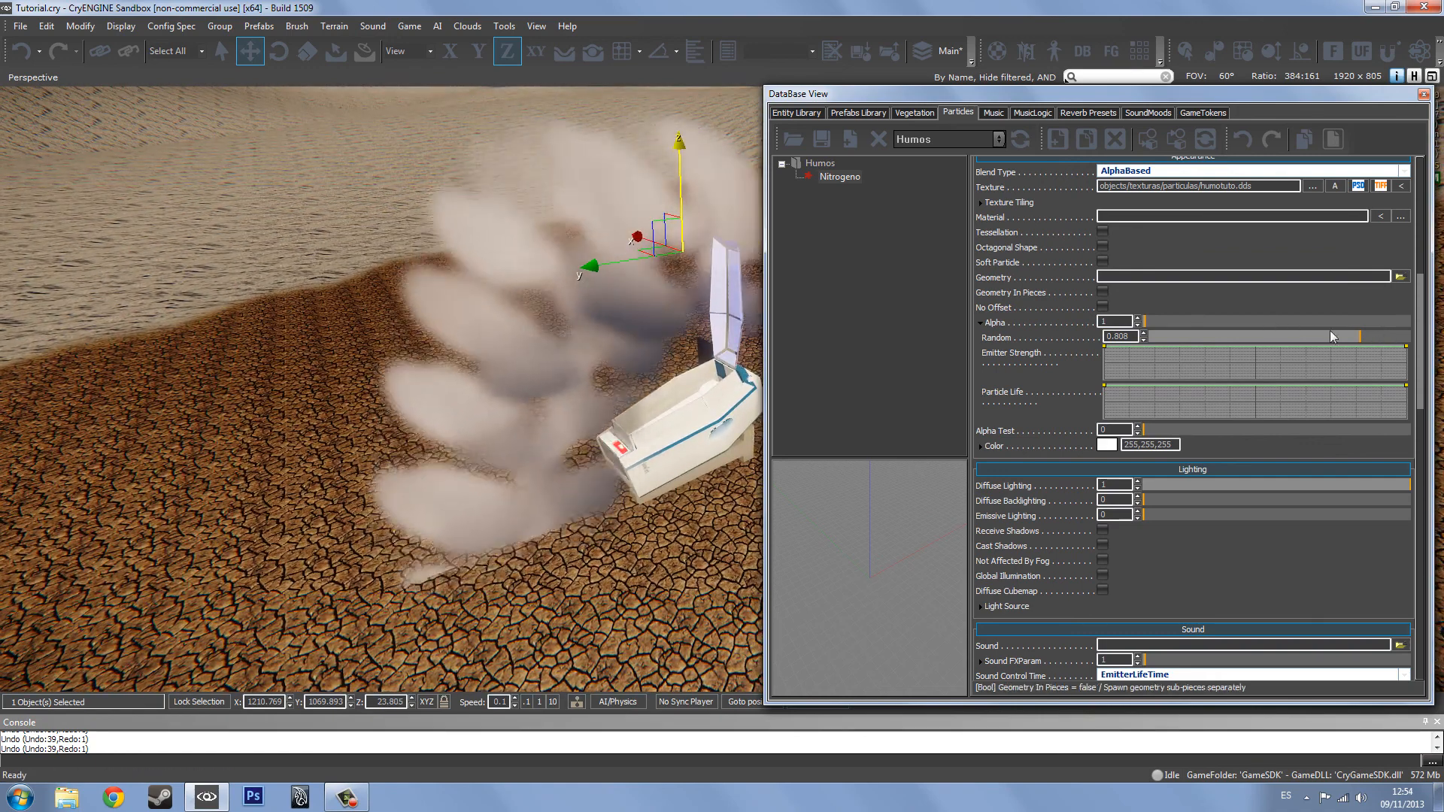
{"action": "left_click", "coordinate": [1311, 338]}
{"action": "left_click", "coordinate": [1178, 317]}
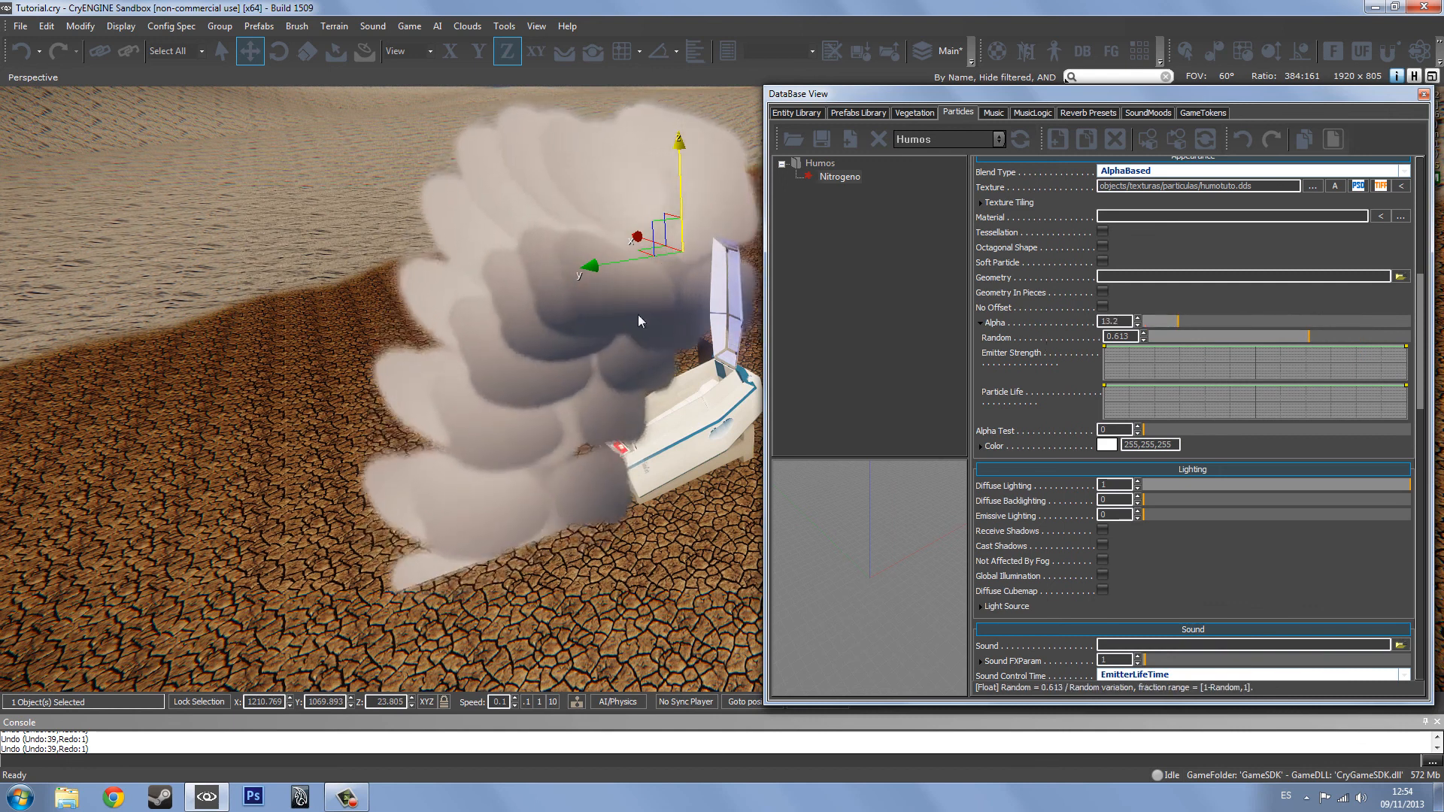
- Set the smoke's Alpha to 0.3 and its Random variation to 0.5
{"action": "double_click", "coordinate": [1106, 321]}
{"action": "type", "text": "0.3"}
{"action": "key", "text": "Return"}
{"action": "left_click", "coordinate": [1260, 336]}
{"action": "type", "text": "0.5"}
{"action": "key", "text": "Return"}
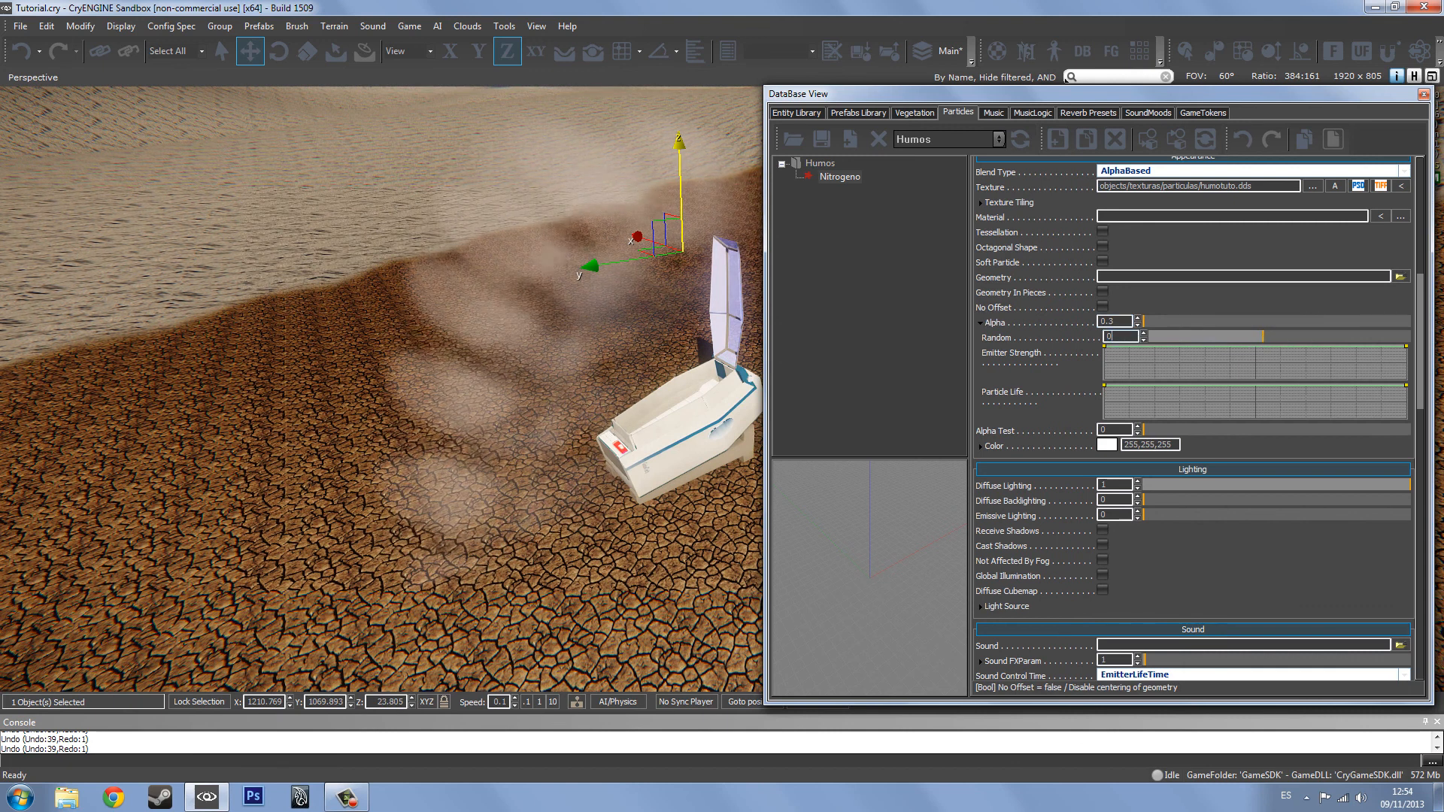
- Lower the smoke emitter into the capsule, to a Z of about 21.1
{"action": "left_click_drag", "start_coordinate": [693, 183], "coordinate": [692, 354]}
{"action": "key", "text": "w"}
{"action": "key", "text": "s"}
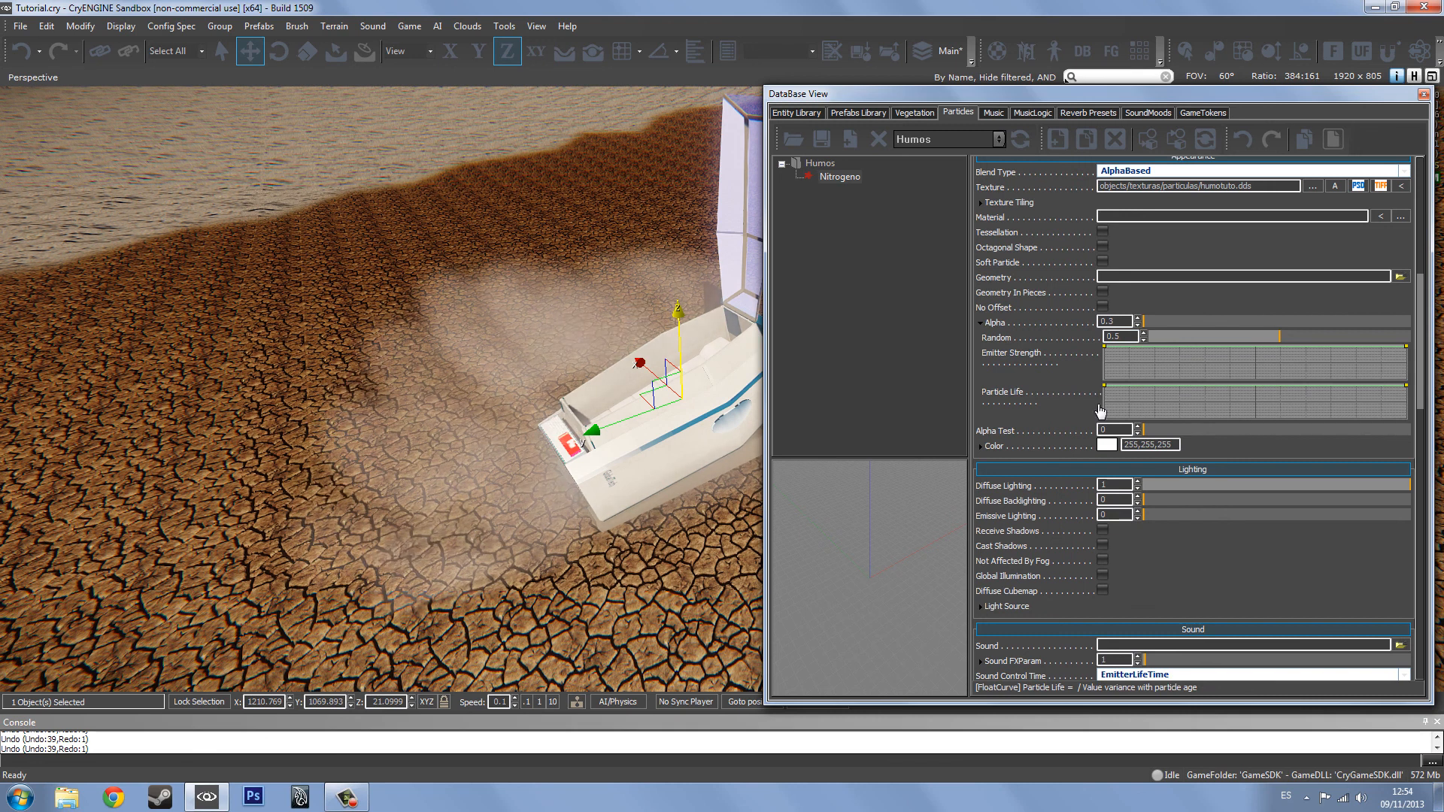
- Lower the start point of the Alpha's Particle Life curve to 0 so the smoke fades in
{"action": "left_click_drag", "start_coordinate": [1419, 351], "coordinate": [1419, 232]}
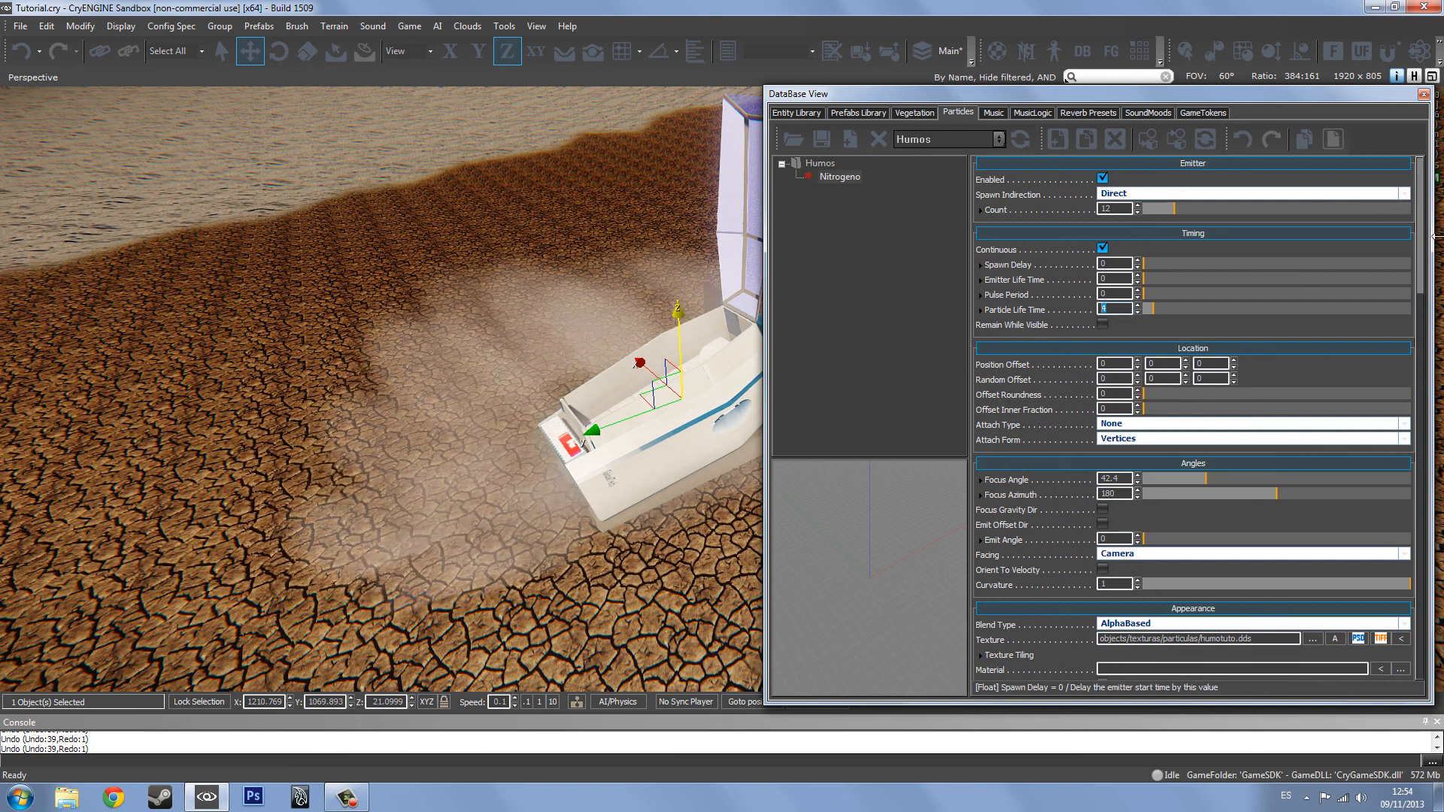
{"action": "scroll", "coordinate": [1418, 241], "scroll_direction": "down", "scroll_amount": 8}
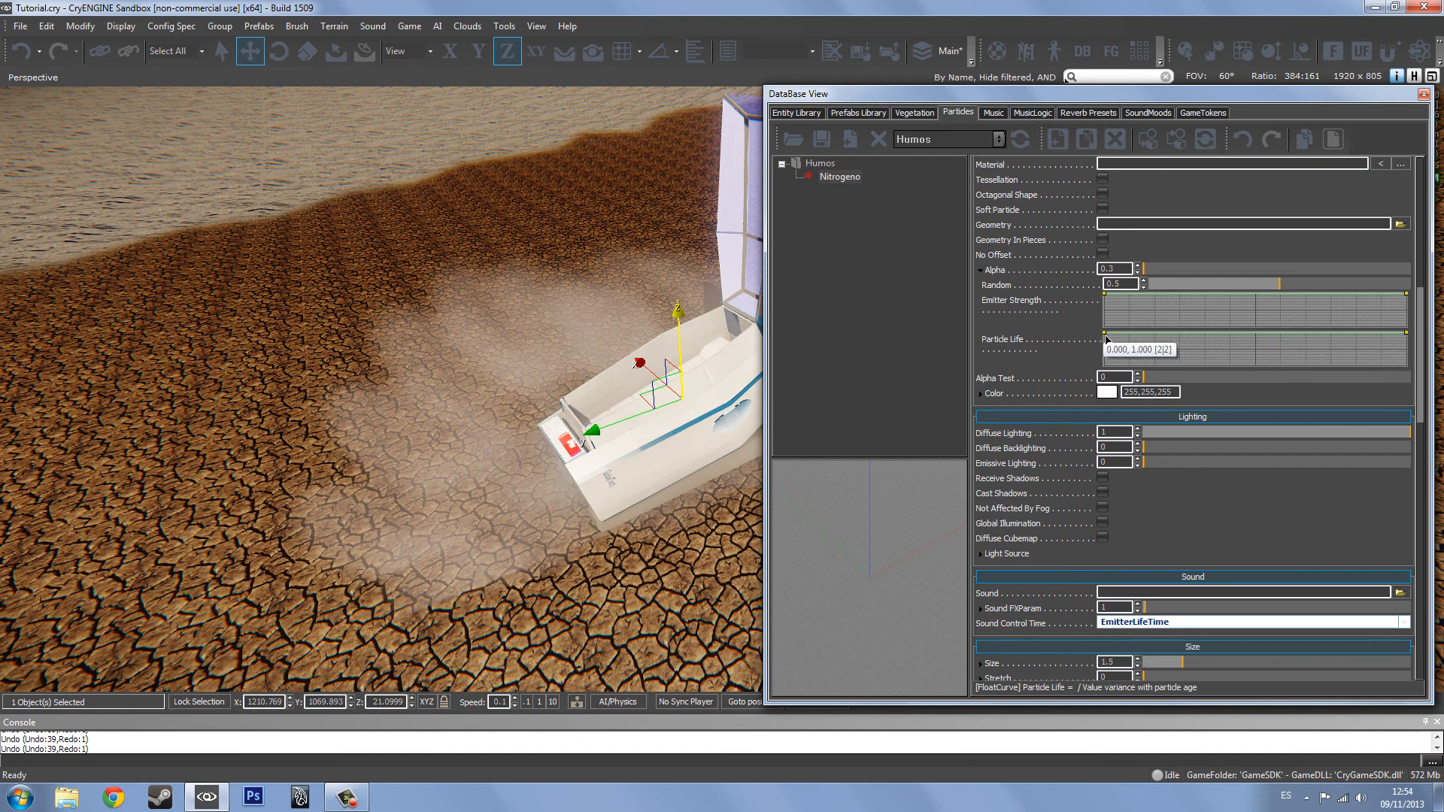
{"action": "left_click_drag", "start_coordinate": [1110, 350], "coordinate": [1105, 381]}
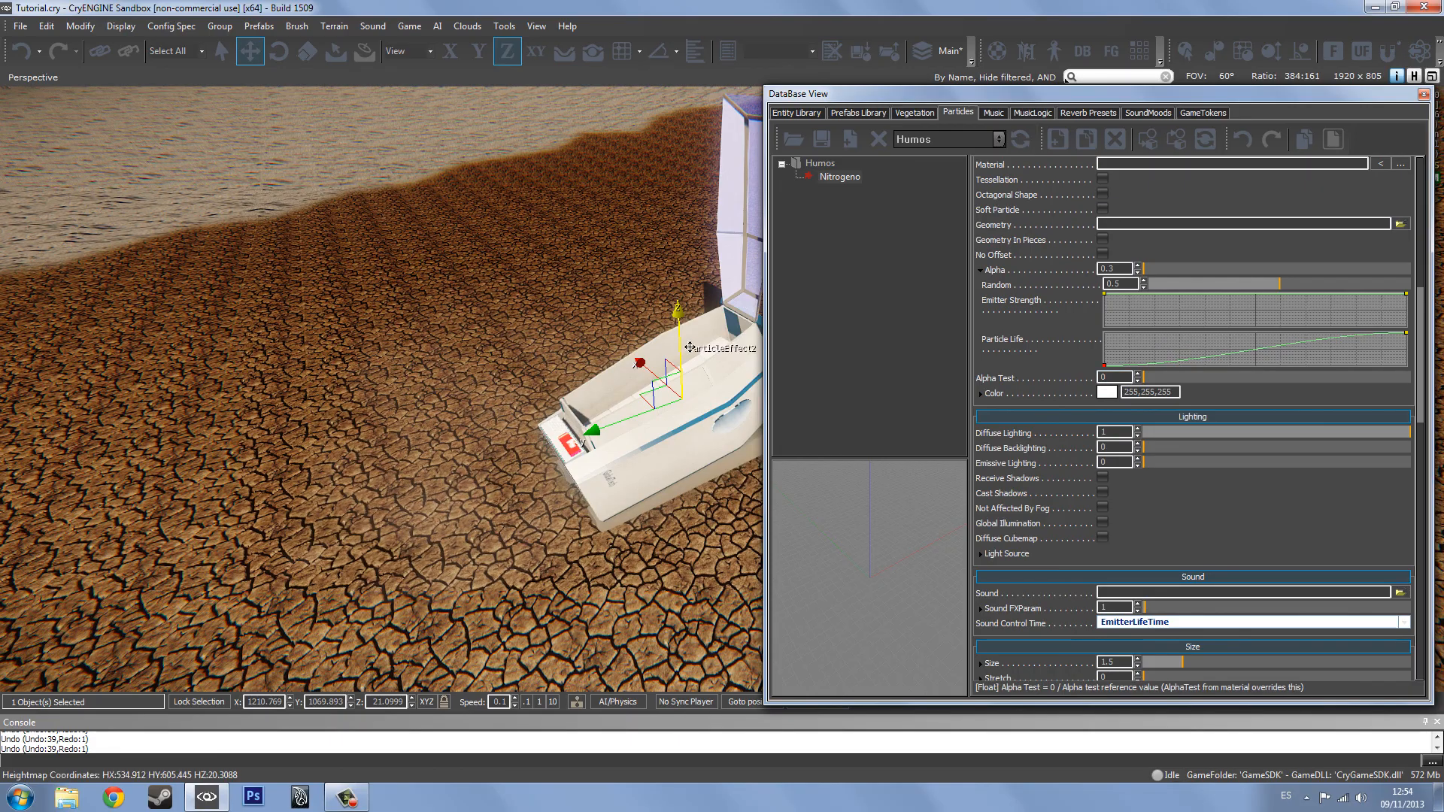
- Raise the emitter to a Z of about 28.28 and add a midpoint with value 1 to the Alpha's Particle Life curve
{"action": "left_click_drag", "start_coordinate": [690, 347], "coordinate": [690, 183]}
{"action": "scroll", "coordinate": [690, 183], "scroll_direction": "down", "scroll_amount": 5}
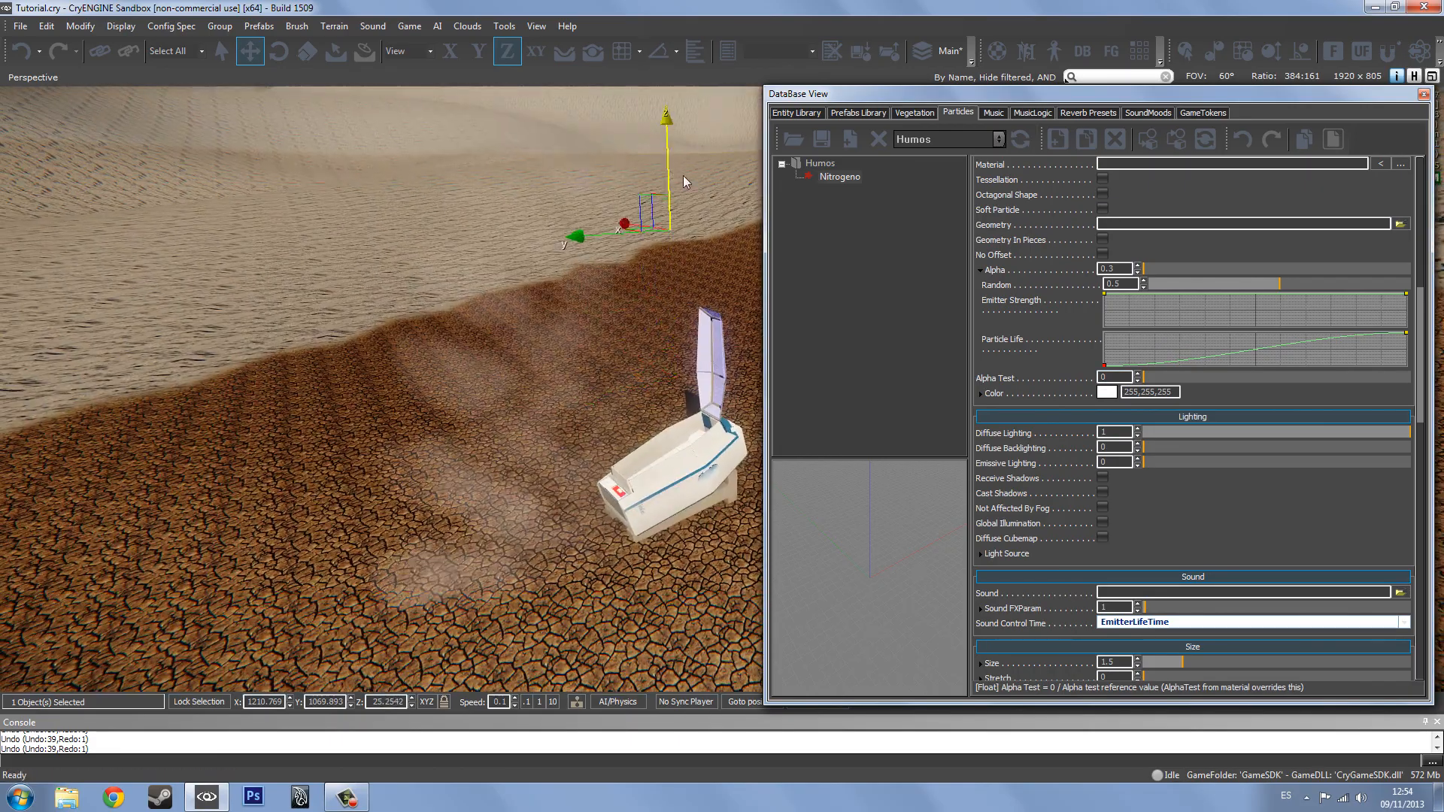
{"action": "scroll", "coordinate": [683, 219], "scroll_direction": "down", "scroll_amount": 3}
{"action": "scroll", "coordinate": [692, 147], "scroll_direction": "down", "scroll_amount": 4}
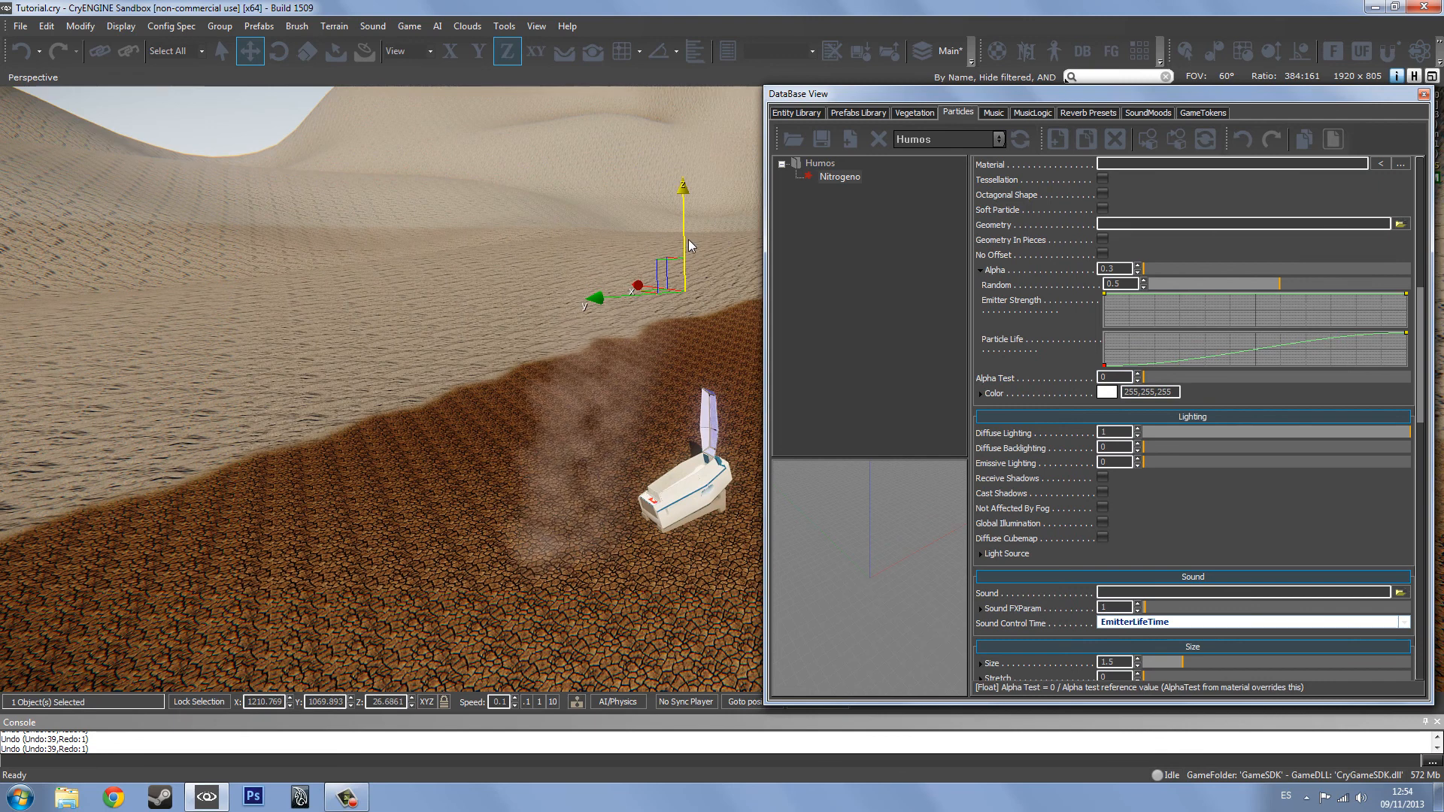
{"action": "left_click_drag", "start_coordinate": [689, 239], "coordinate": [688, 170]}
{"action": "key", "text": "w"}
{"action": "right_click_drag", "start_coordinate": [694, 246], "coordinate": [718, 276]}
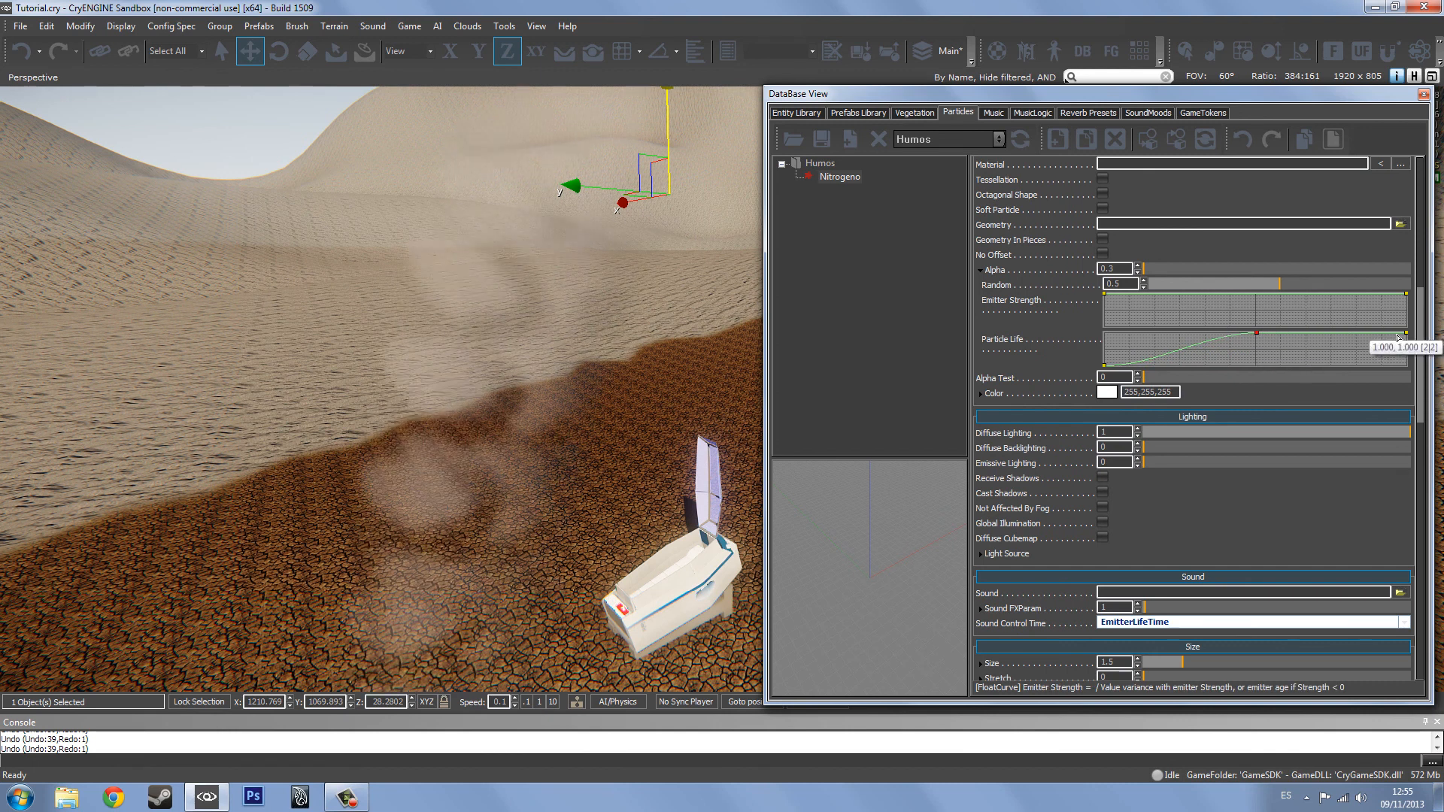
- Lower the end point of the Alpha's Particle Life curve to 0 and raise the emitter to about Z 28.9
{"action": "left_click_drag", "start_coordinate": [1412, 338], "coordinate": [1411, 372]}
{"action": "right_click_drag", "start_coordinate": [603, 426], "coordinate": [662, 161]}
{"action": "left_click_drag", "start_coordinate": [669, 149], "coordinate": [669, 128]}
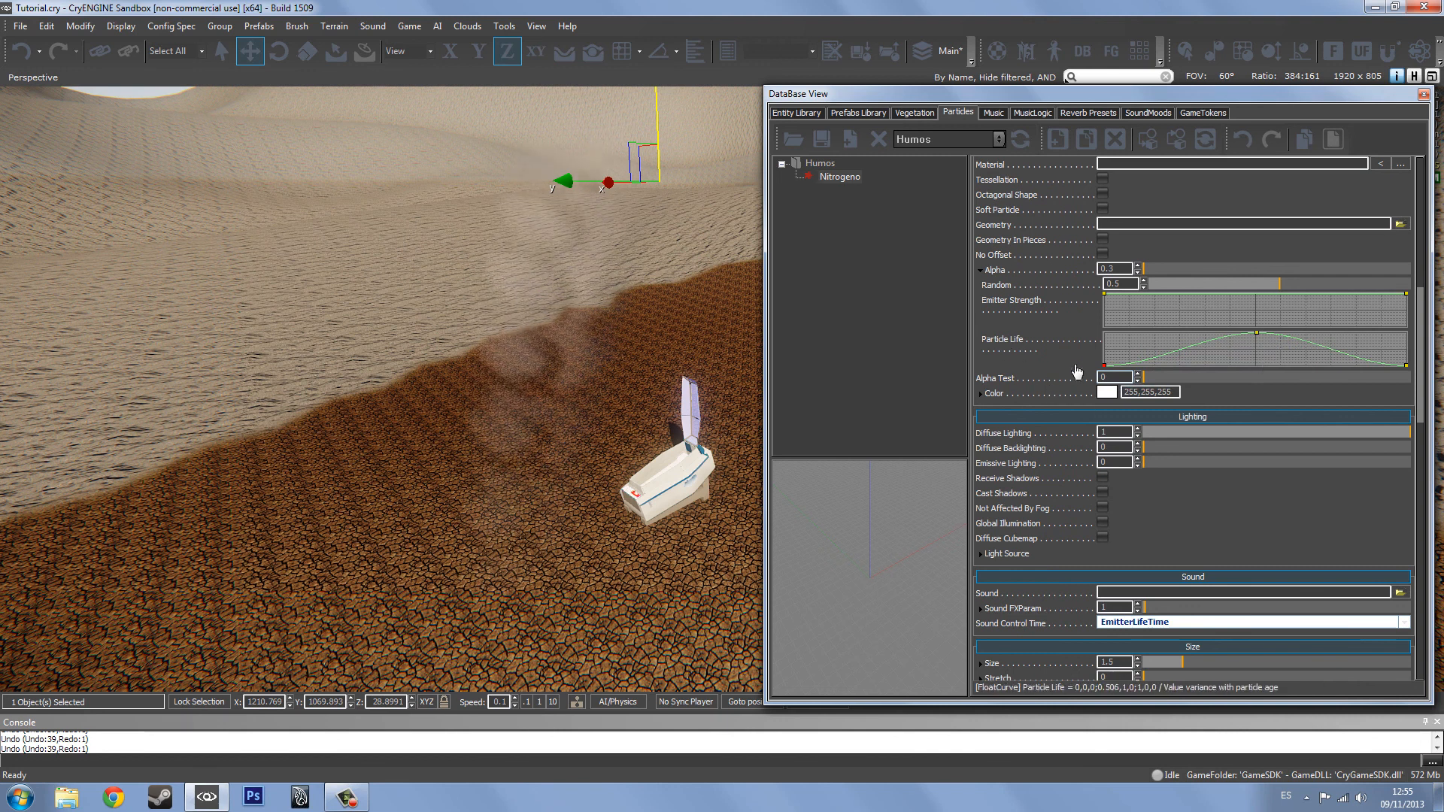
{"action": "mouse_move", "coordinate": [1260, 339]}
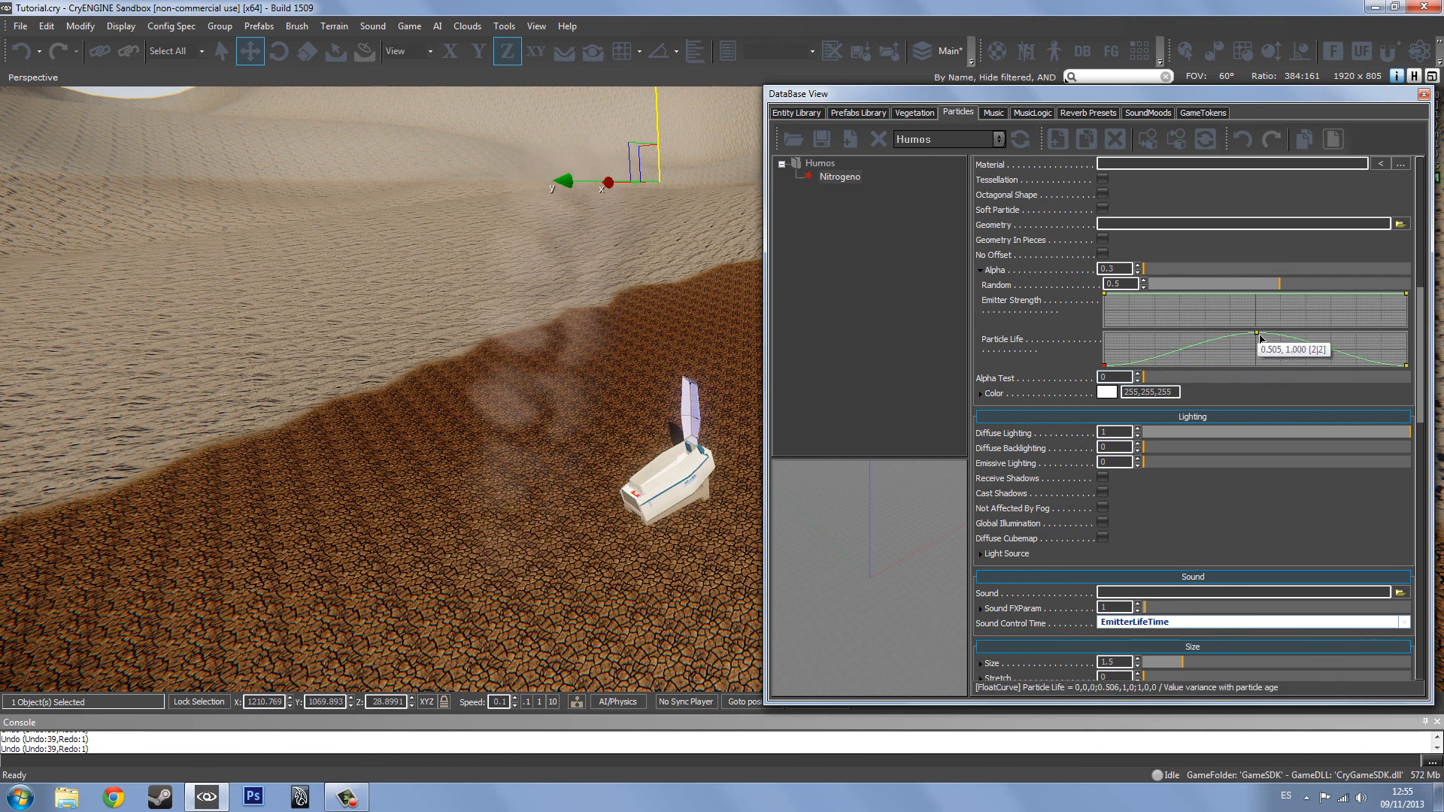
{"action": "double_click", "coordinate": [1113, 268]}
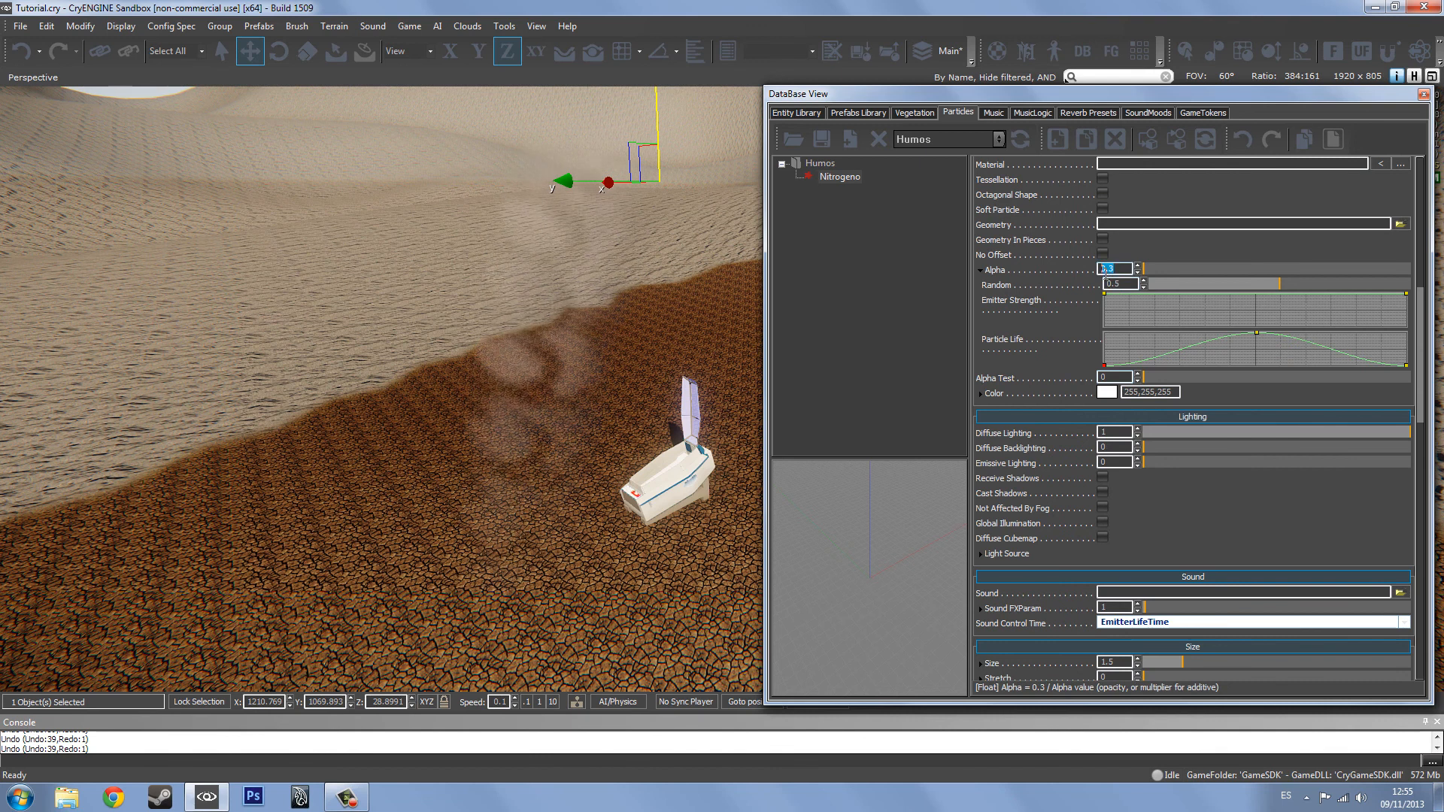
{"action": "mouse_move", "coordinate": [1258, 336]}
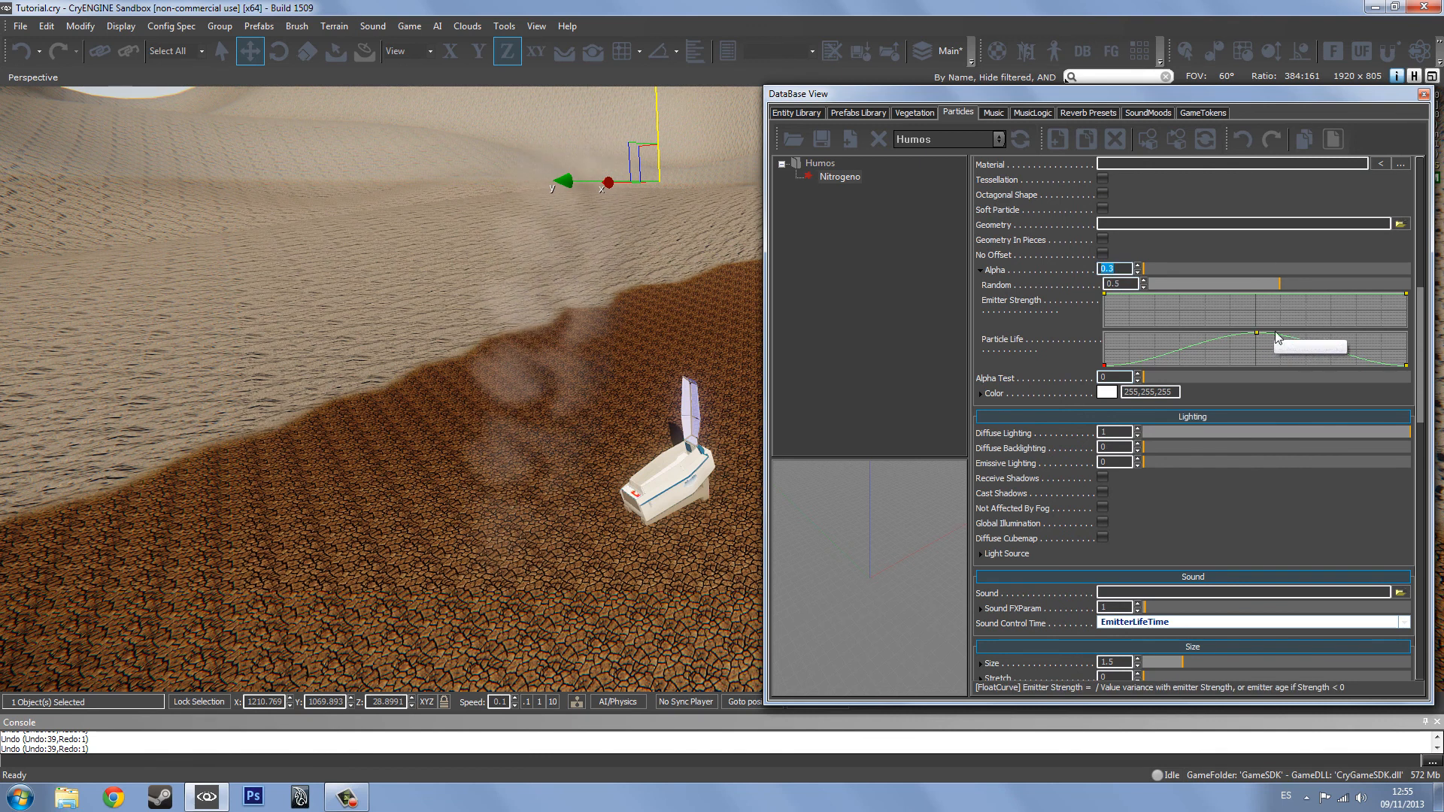
{"action": "mouse_move", "coordinate": [1408, 369]}
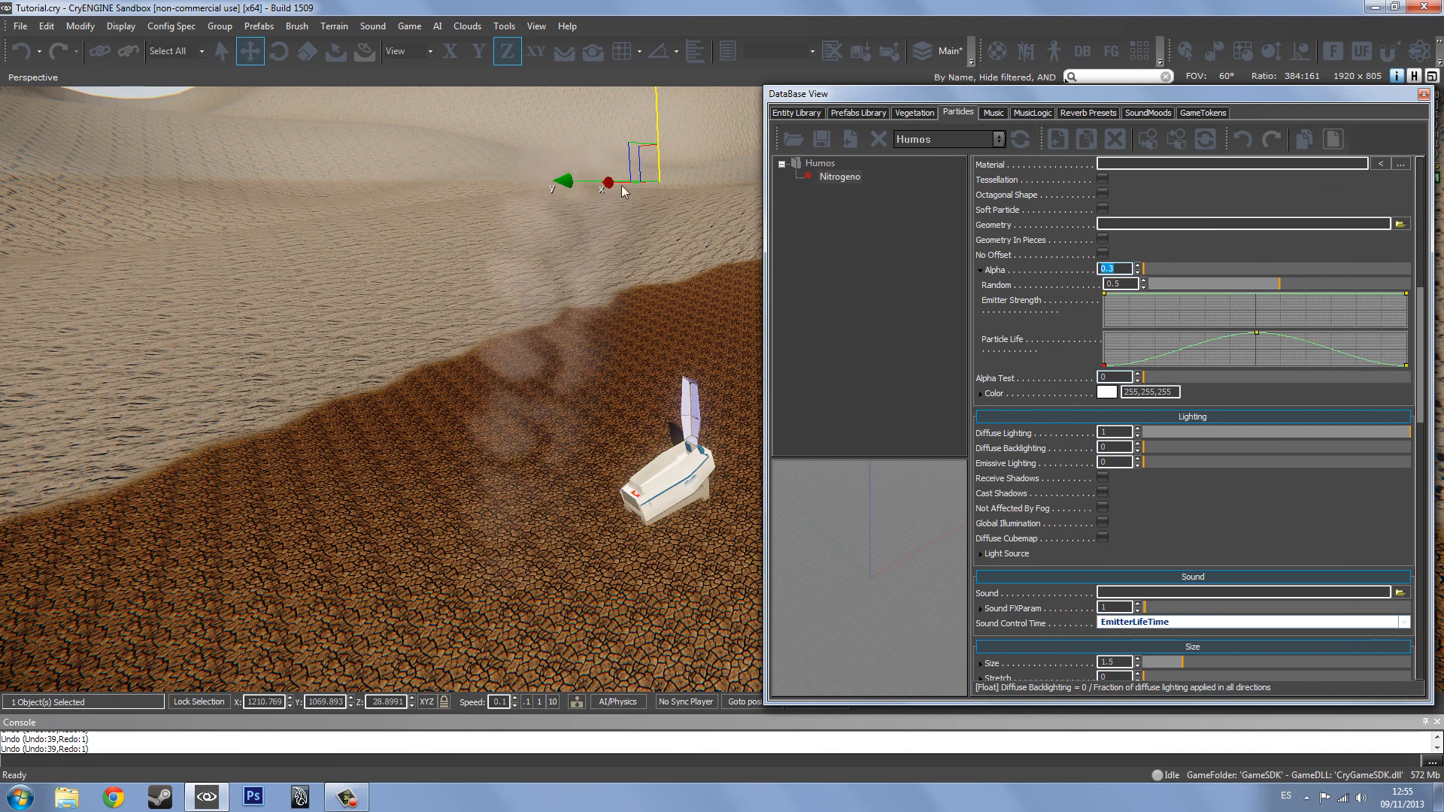
- Raise the smoke emitter high above the capsule, to a Z of about 34.67, to check the fading from several angles
{"action": "right_click_drag", "start_coordinate": [639, 321], "coordinate": [597, 317]}
{"action": "key", "text": "w"}
{"action": "key", "text": "w"}
{"action": "key", "text": "s"}
{"action": "right_click_drag", "start_coordinate": [557, 402], "coordinate": [655, 128]}
{"action": "key", "text": "s"}
{"action": "key", "text": "s"}
{"action": "left_click_drag", "start_coordinate": [652, 155], "coordinate": [703, 177]}
{"action": "right_click_drag", "start_coordinate": [702, 177], "coordinate": [788, 336]}
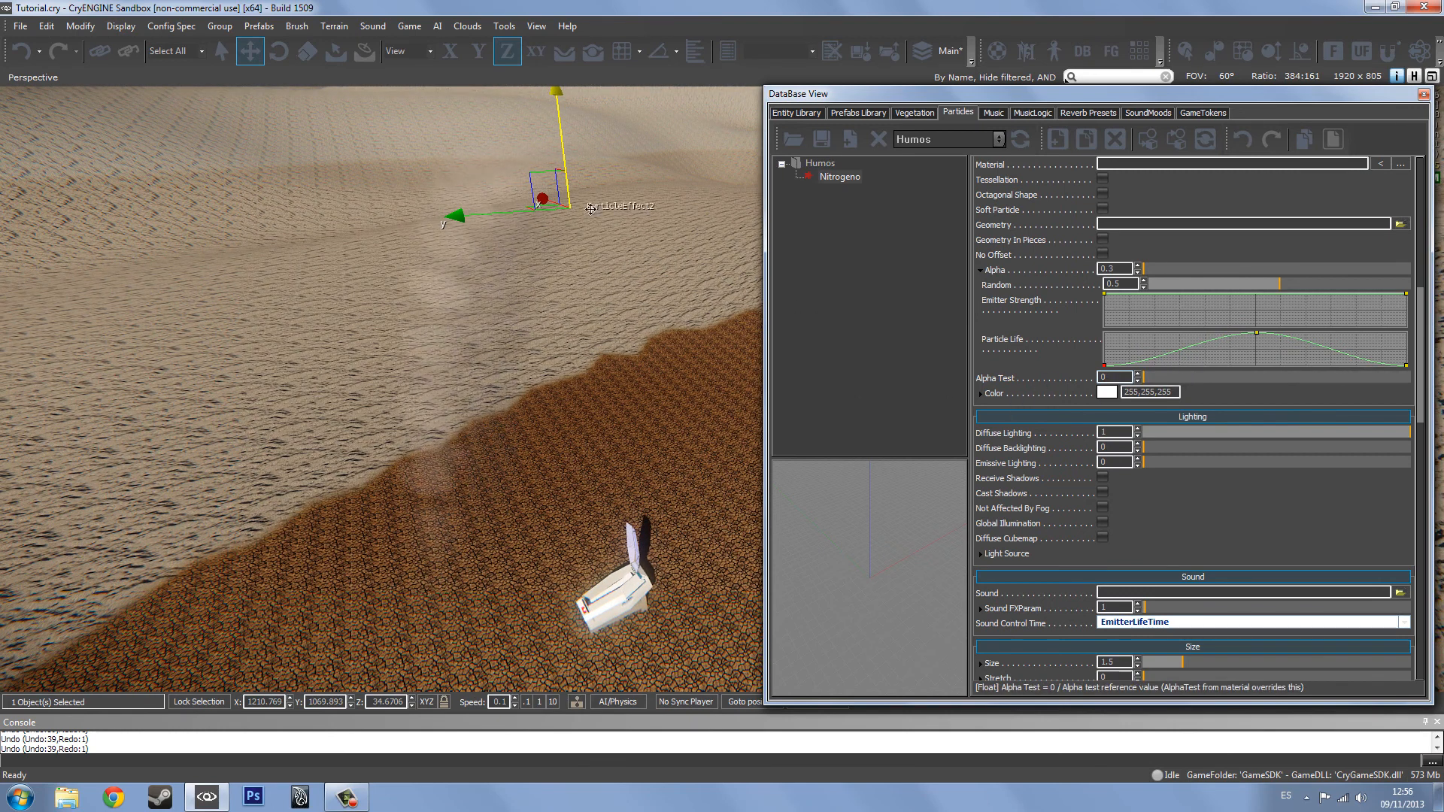
- Reshape the Alpha's Particle Life curve with intermediate points at about 0.086, 0.5 and 0.92, 0.52 around the central peak
{"action": "right_click_drag", "start_coordinate": [590, 208], "coordinate": [549, 194]}
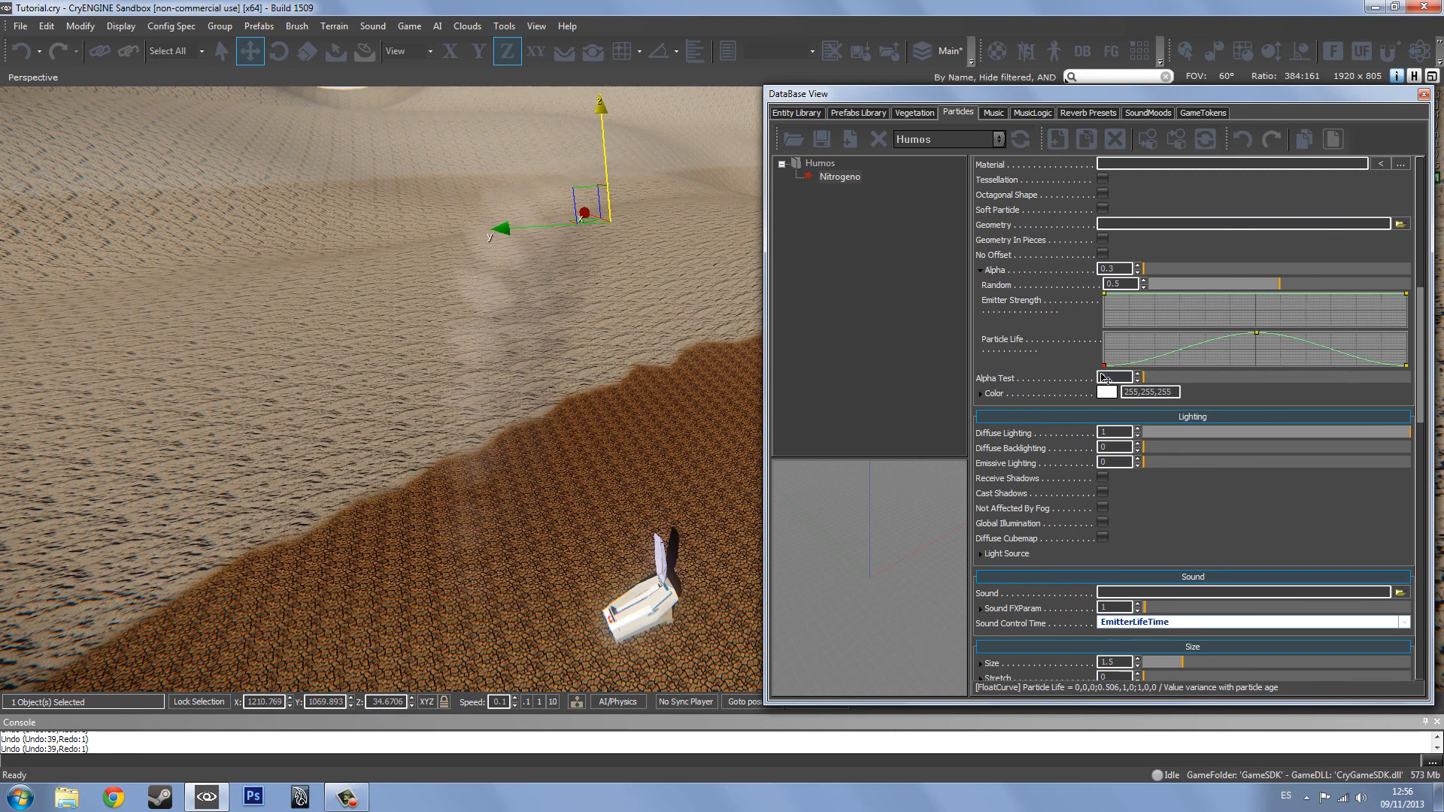
{"action": "right_click_drag", "start_coordinate": [726, 307], "coordinate": [581, 246]}
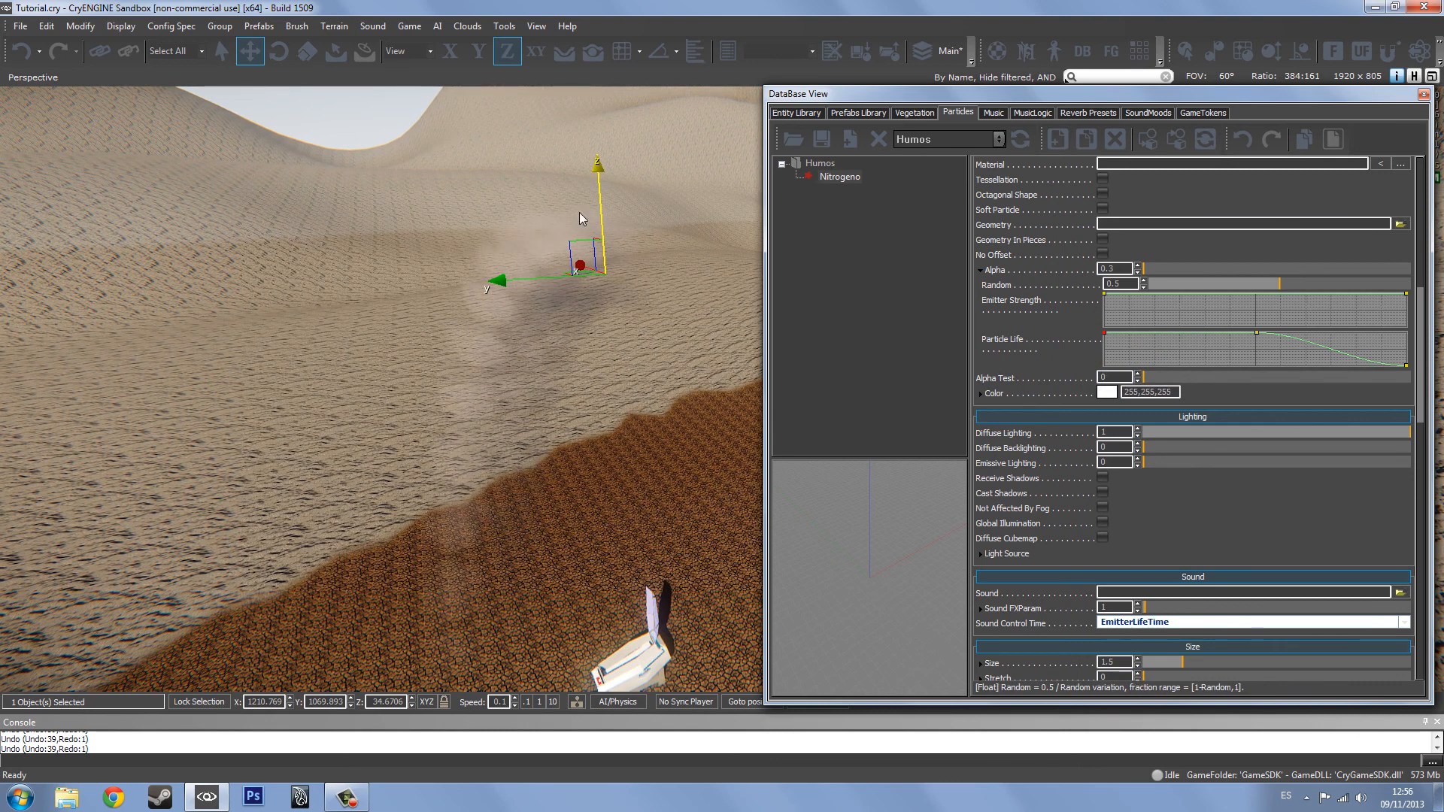
{"action": "middle_click_drag", "start_coordinate": [624, 264], "coordinate": [588, 357]}
{"action": "right_click_drag", "start_coordinate": [605, 354], "coordinate": [585, 301]}
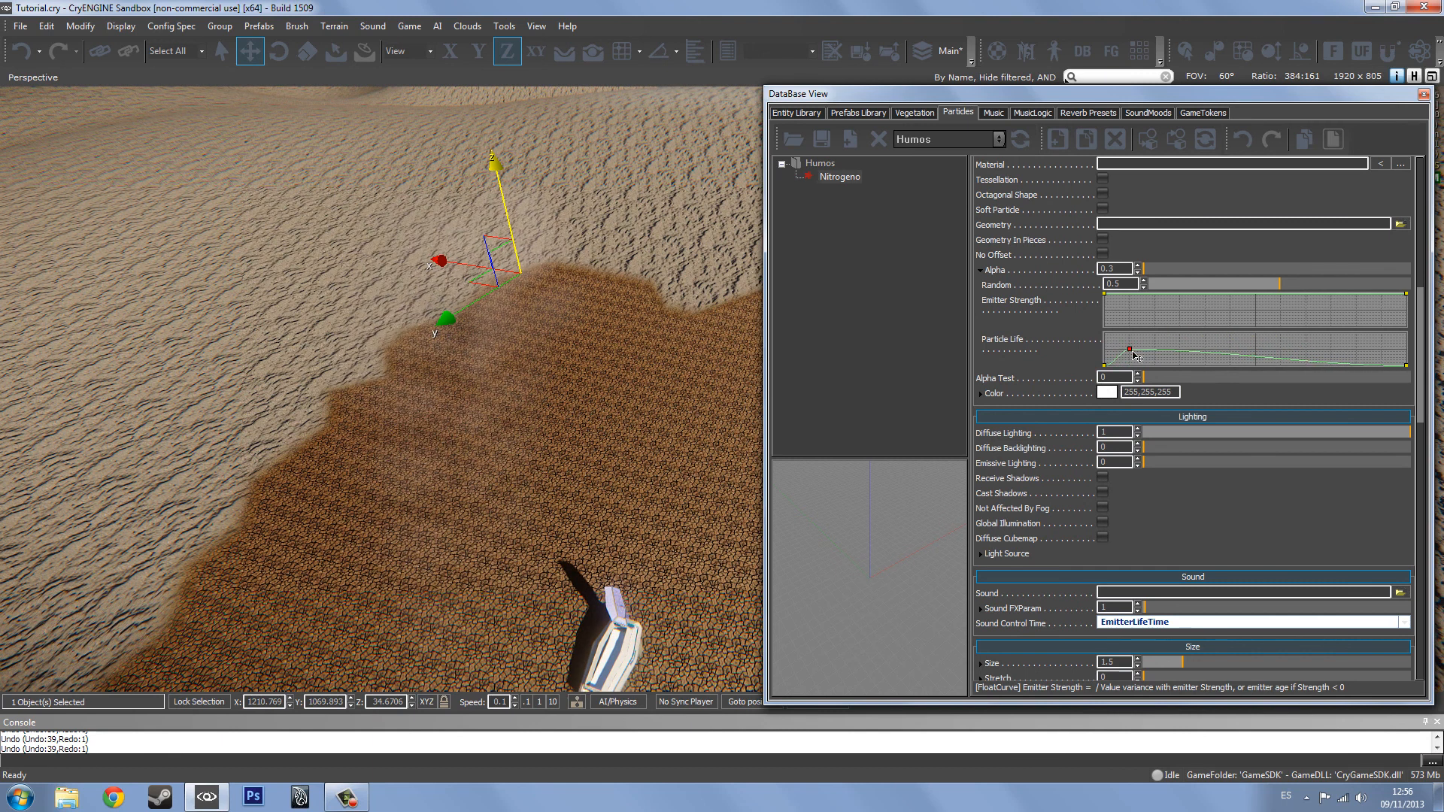
{"action": "left_click", "coordinate": [1215, 347]}
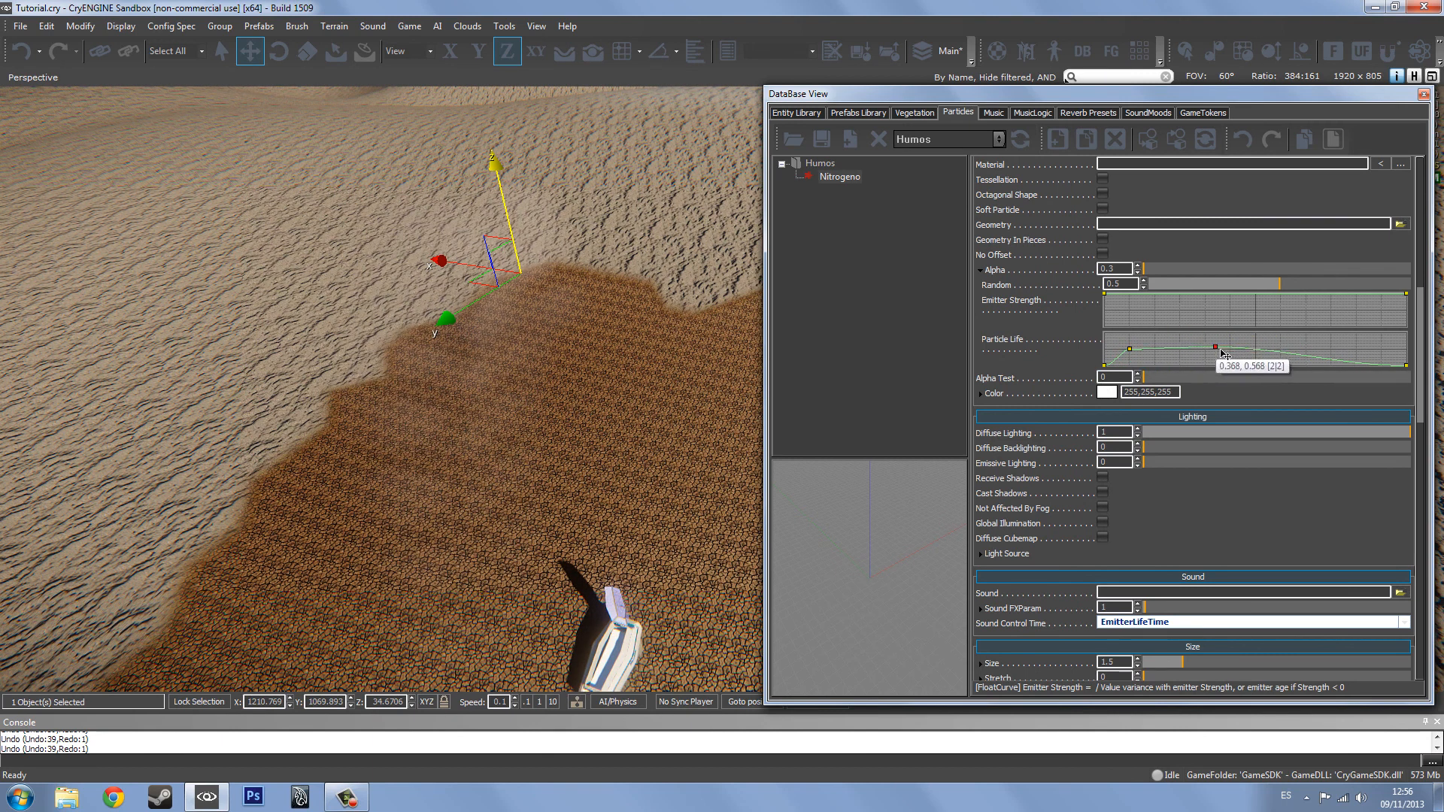
{"action": "right_click_drag", "start_coordinate": [524, 377], "coordinate": [480, 411]}
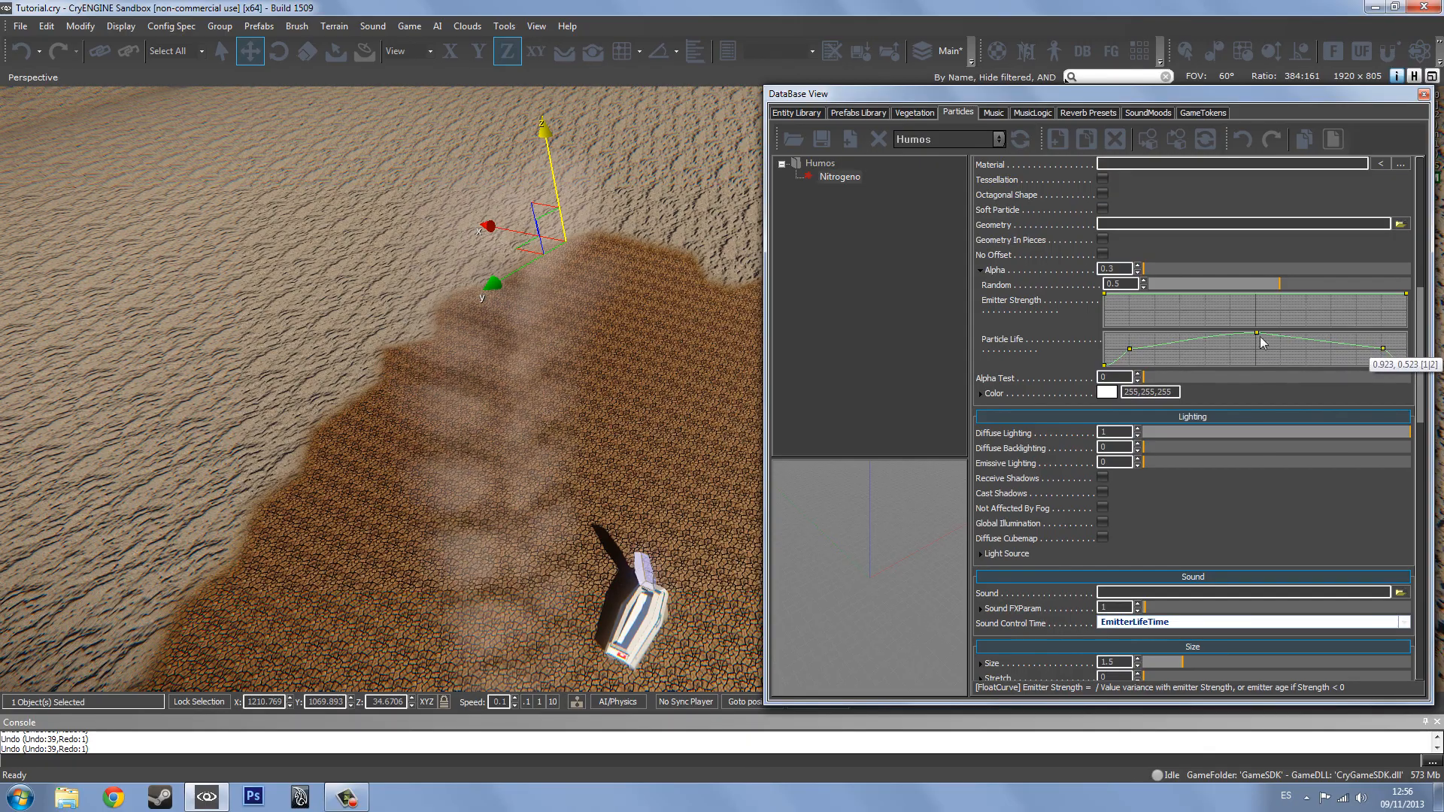
- Set the smoke's Alpha to 0.4 and check the result from the emitter down to the capsule
{"action": "right_click_drag", "start_coordinate": [722, 364], "coordinate": [682, 339]}
{"action": "left_click", "coordinate": [1126, 269]}
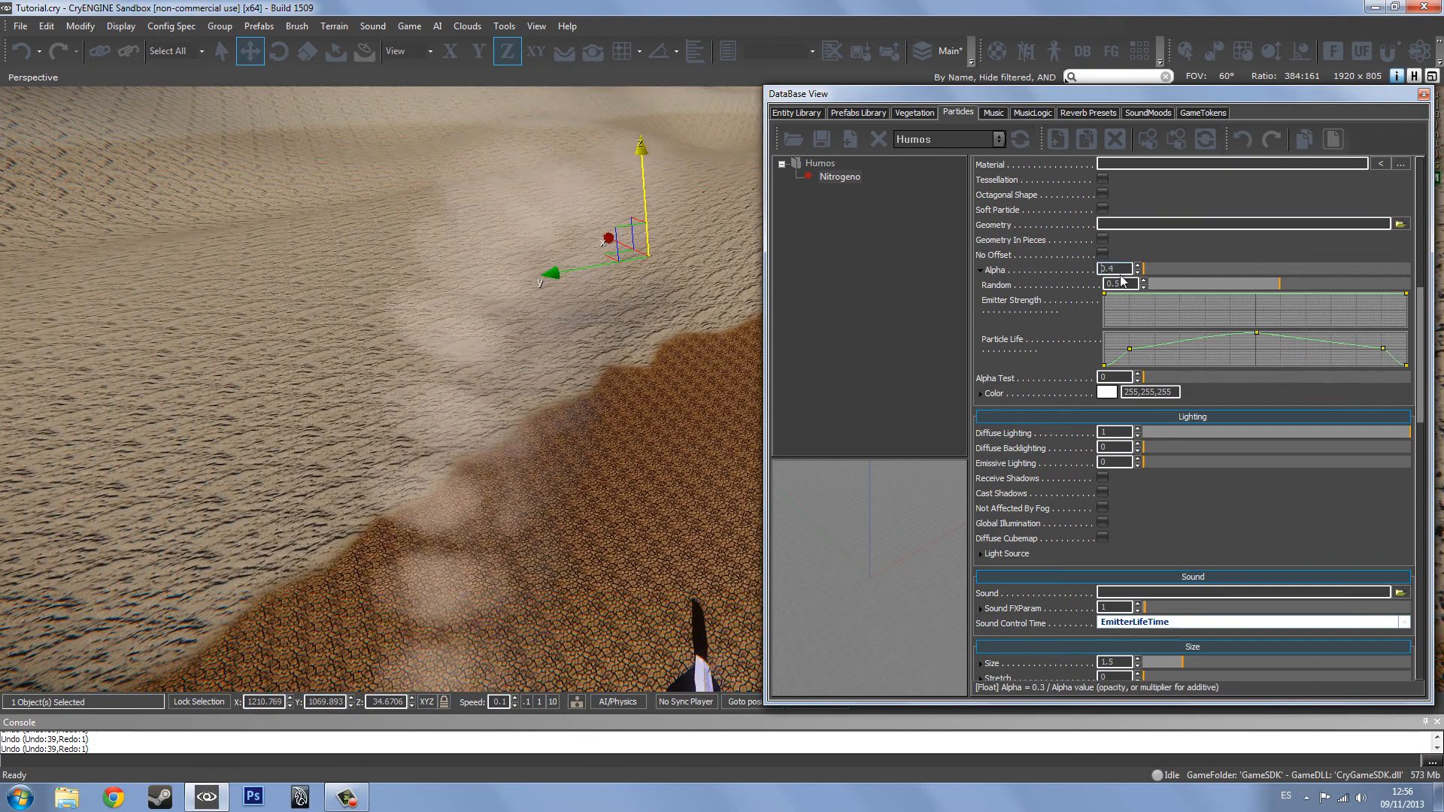
{"action": "right_click_drag", "start_coordinate": [451, 362], "coordinate": [601, 207]}
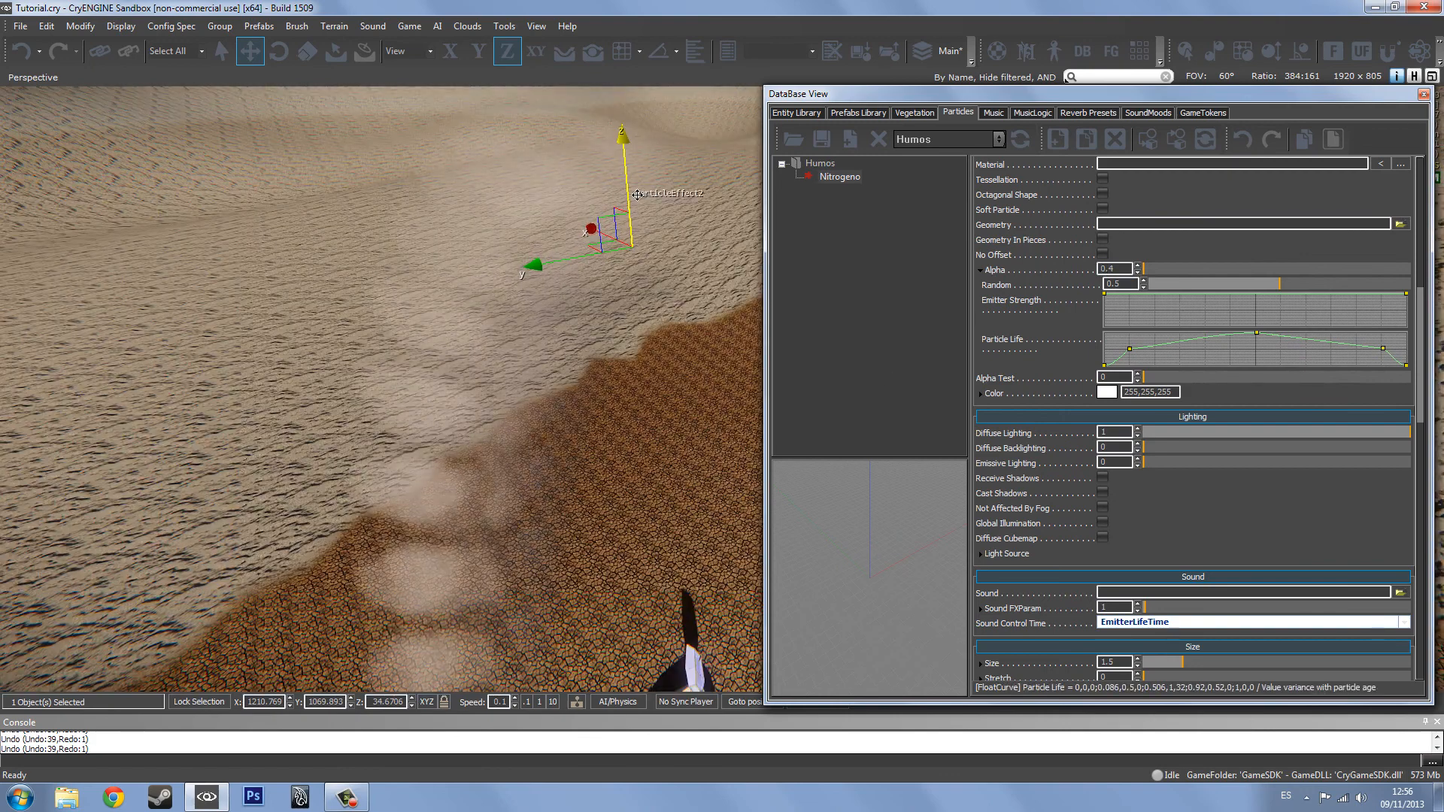
{"action": "right_click_drag", "start_coordinate": [709, 649], "coordinate": [695, 722]}
{"action": "right_click_drag", "start_coordinate": [696, 526], "coordinate": [697, 408]}
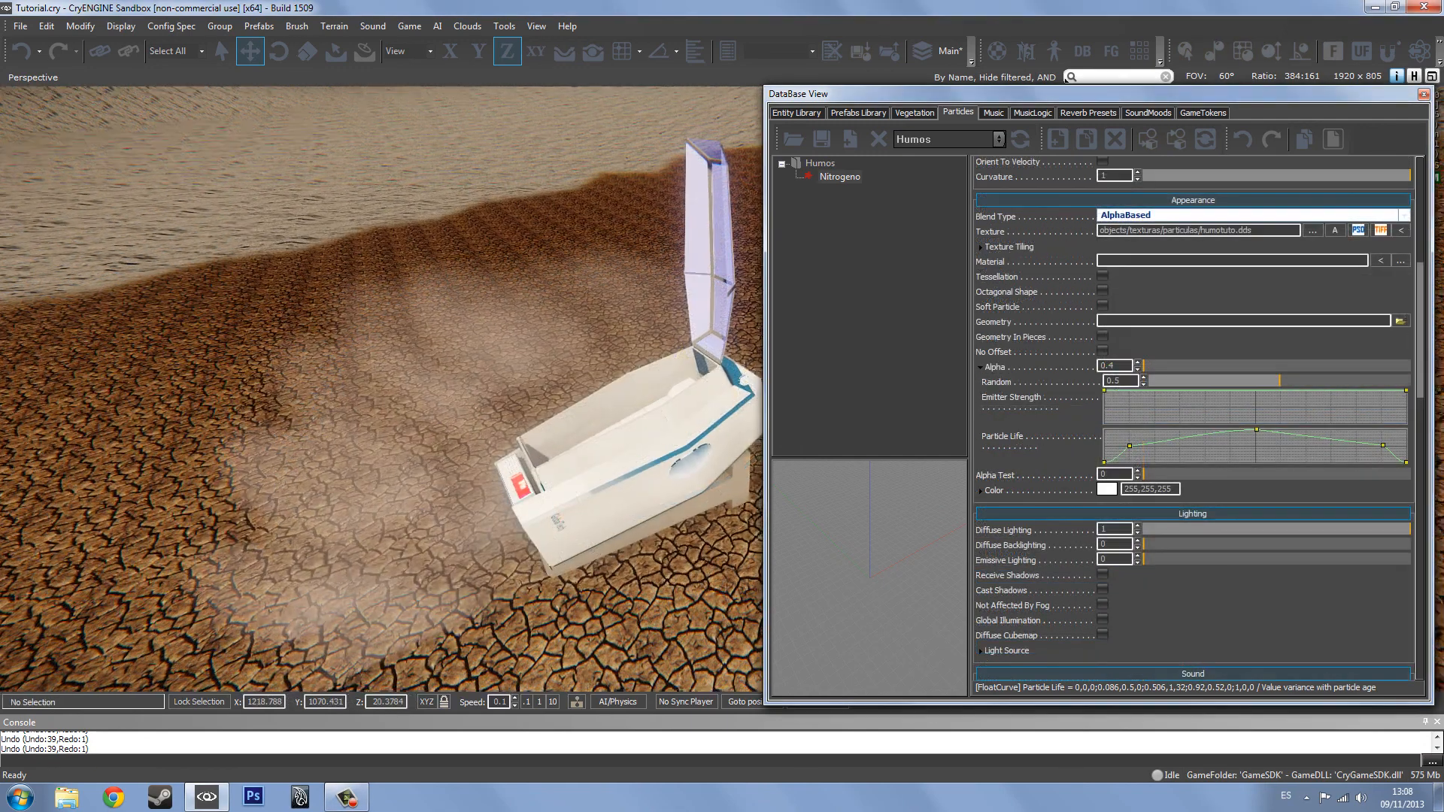
- Try the Opaque blend type on the smoke particles and inspect them around the capsule
{"action": "right_click_drag", "start_coordinate": [489, 264], "coordinate": [539, 264]}
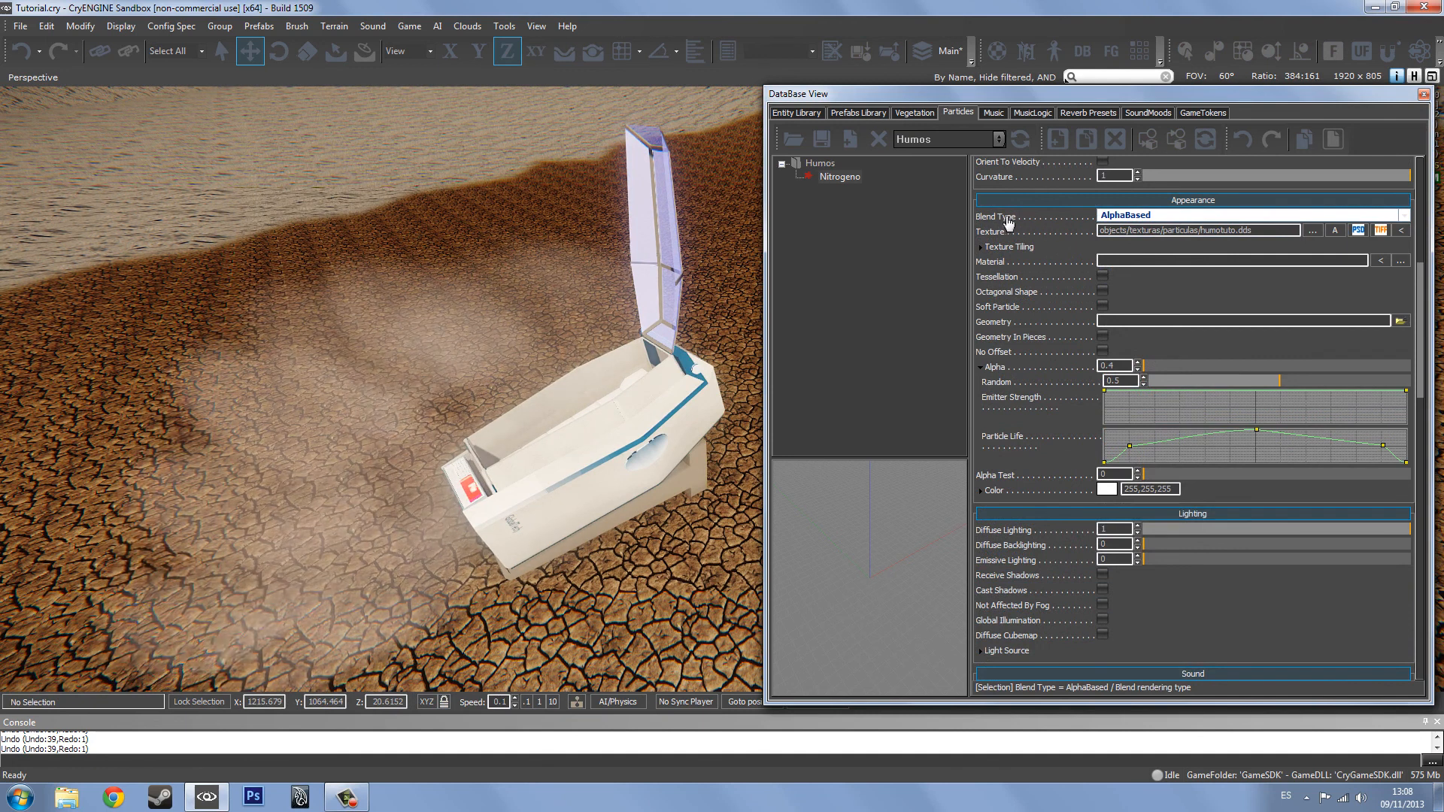
{"action": "left_click", "coordinate": [1150, 215]}
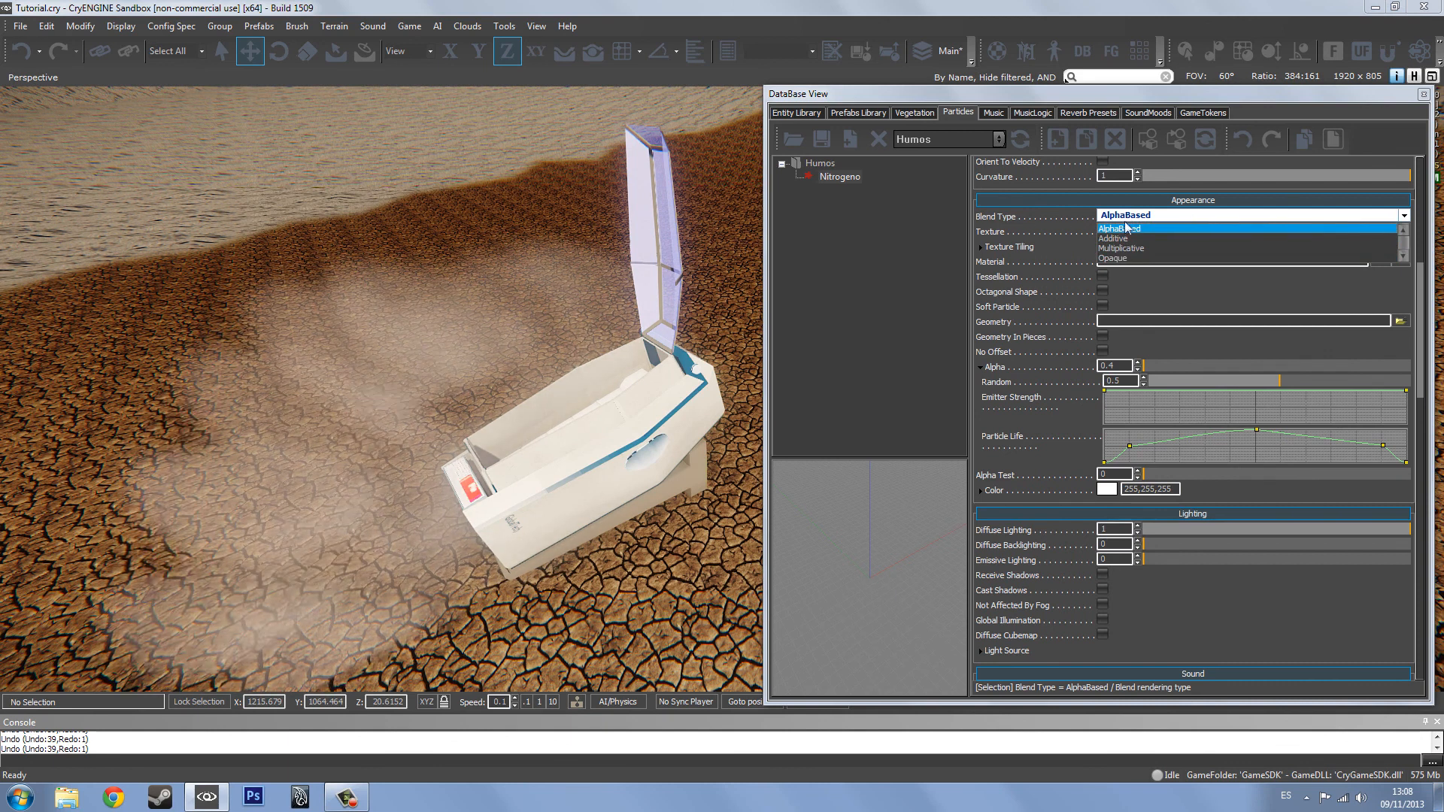
{"action": "left_click", "coordinate": [1112, 258]}
{"action": "scroll", "coordinate": [455, 337], "scroll_direction": "up", "scroll_amount": 5}
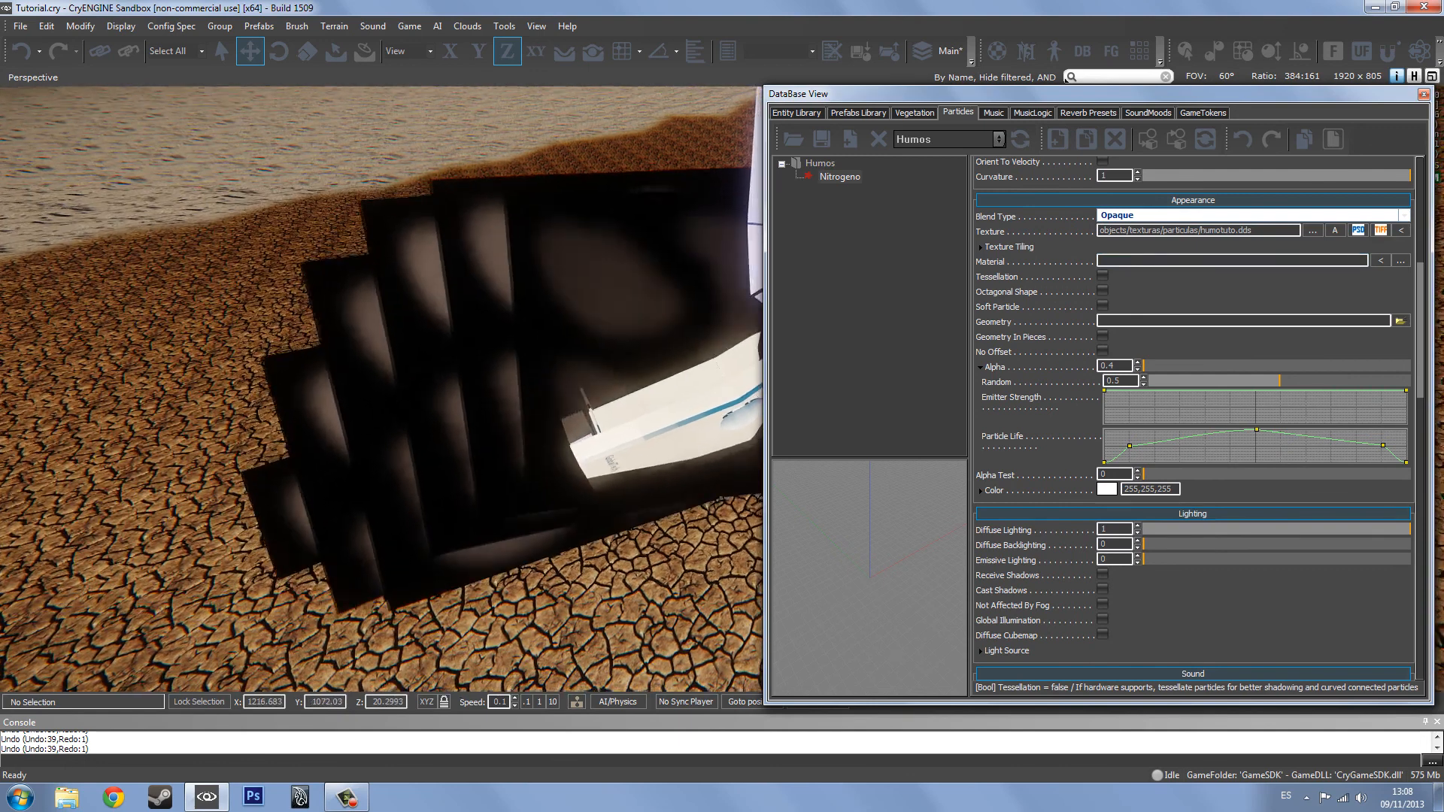
{"action": "scroll", "coordinate": [670, 277], "scroll_direction": "up", "scroll_amount": 2}
{"action": "scroll", "coordinate": [670, 277], "scroll_direction": "down", "scroll_amount": 2}
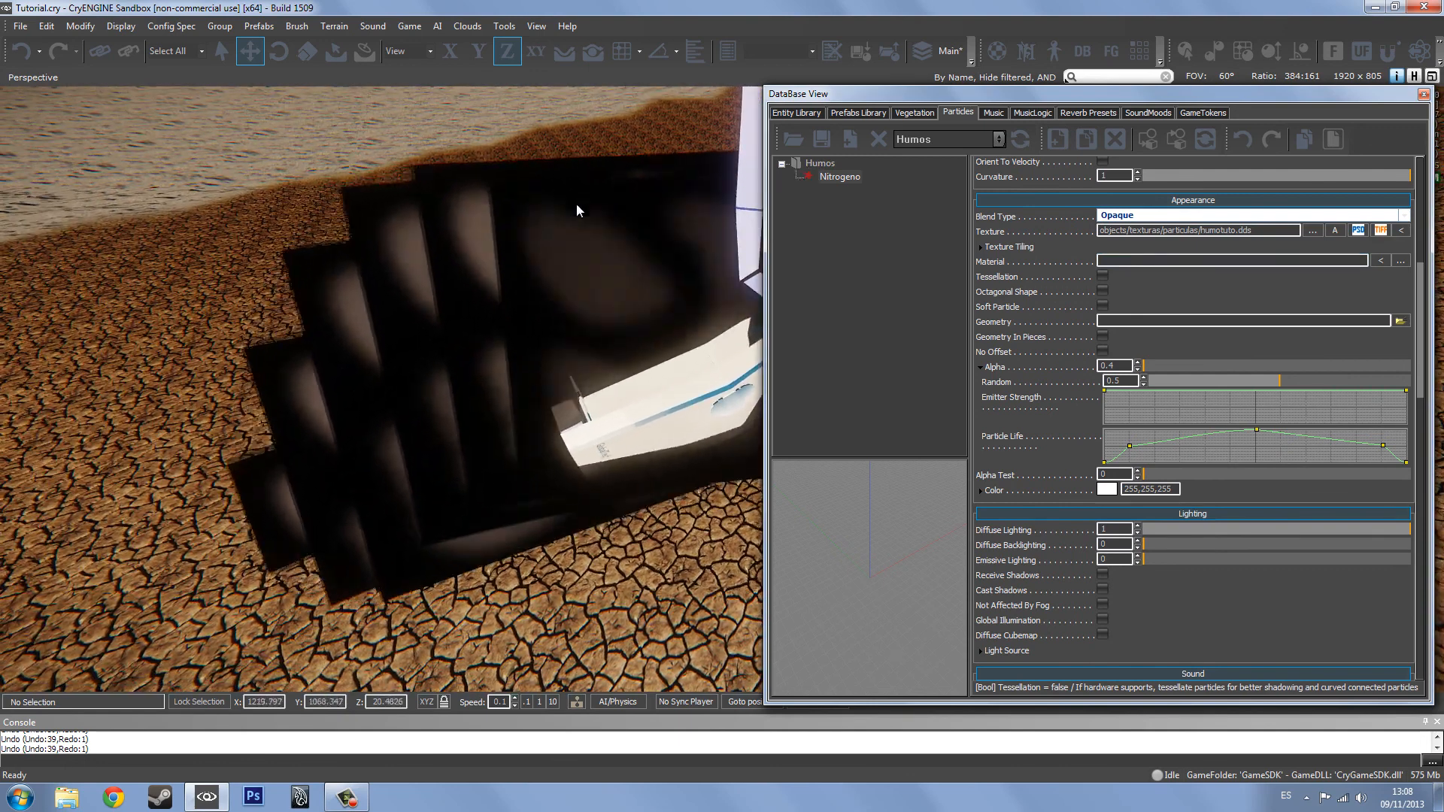
{"action": "right_click_drag", "start_coordinate": [577, 204], "coordinate": [588, 210]}
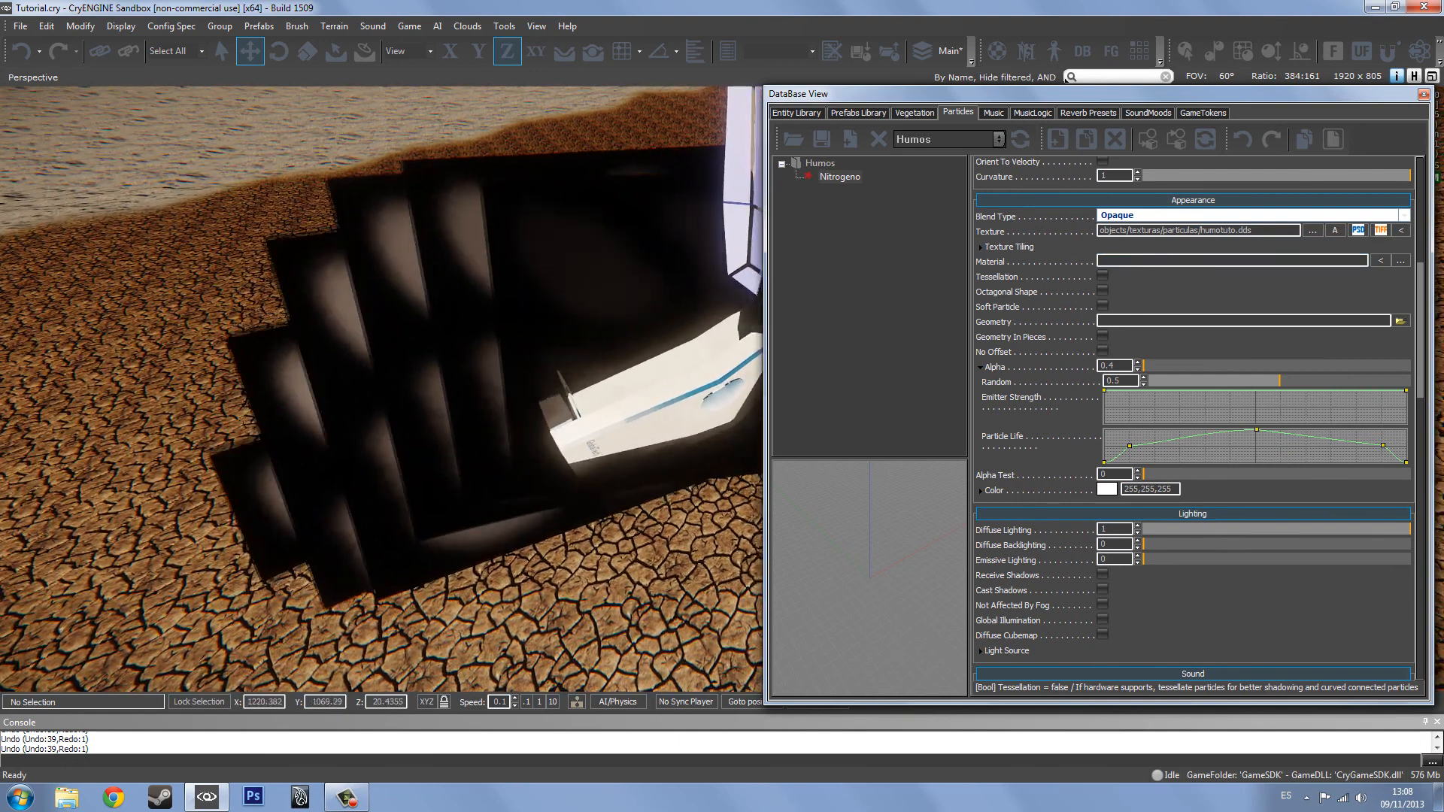
- Compare the Additive and AlphaBased blend types on the smoke particles, ending on Additive
{"action": "left_click", "coordinate": [1185, 214]}
{"action": "left_click", "coordinate": [1121, 237]}
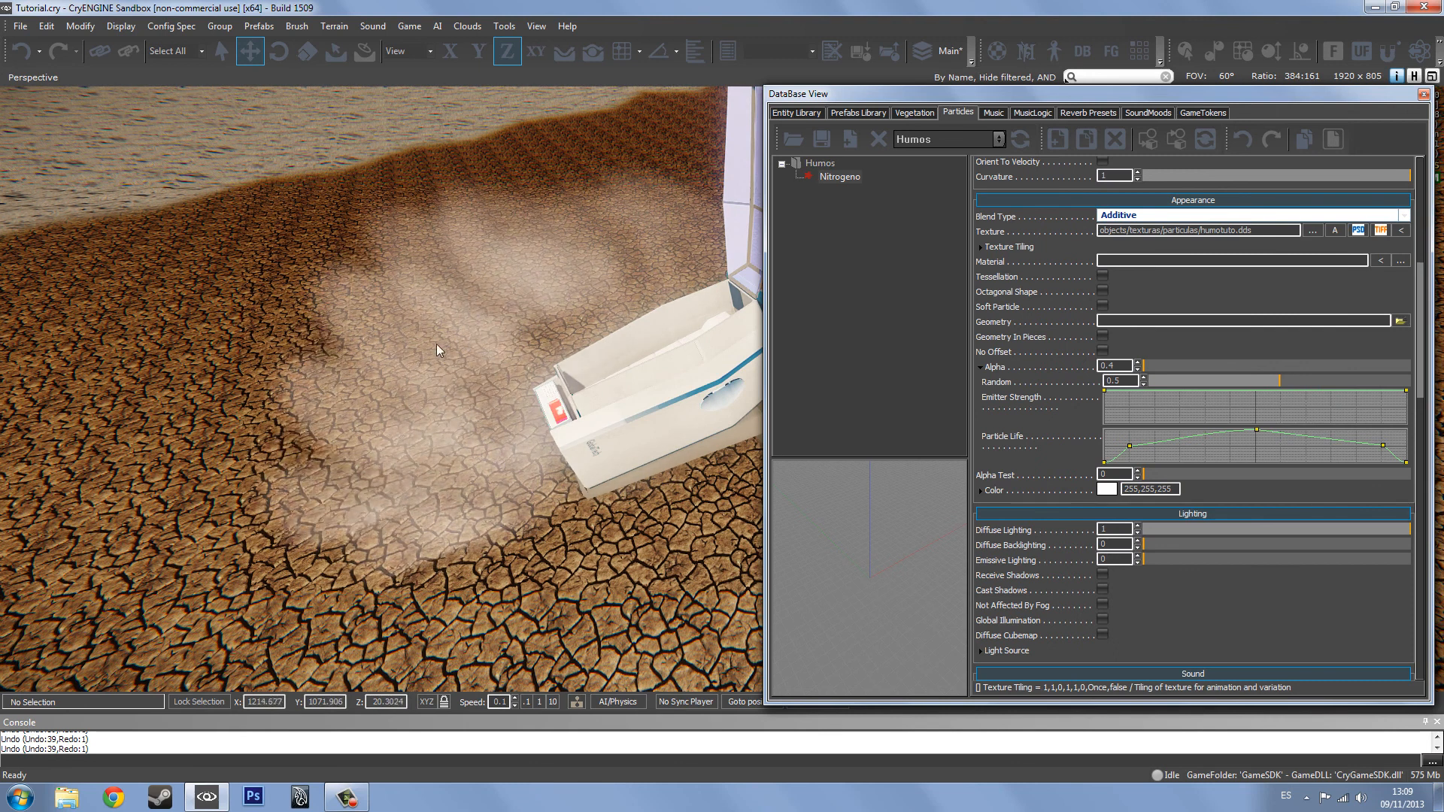
{"action": "left_click", "coordinate": [1185, 217]}
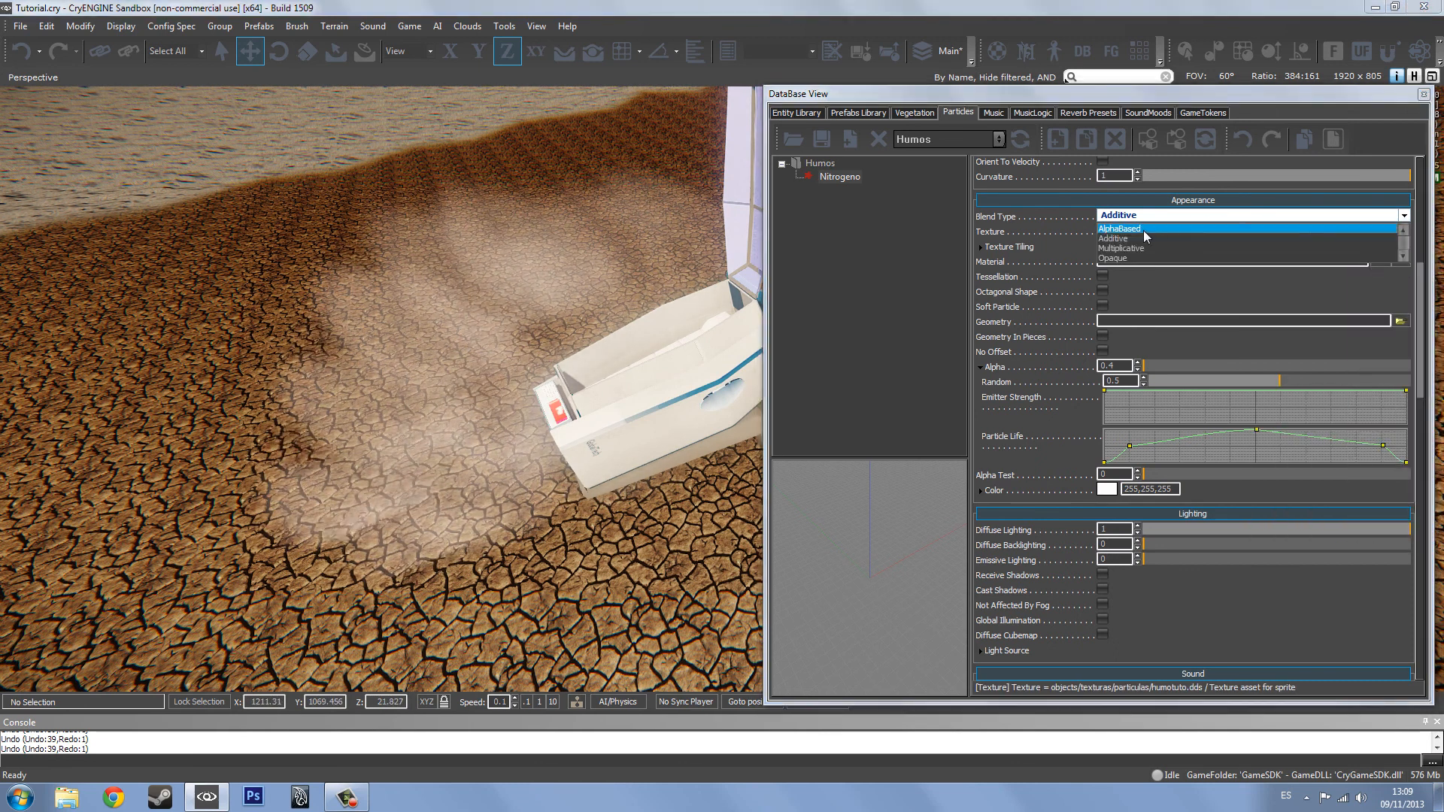
{"action": "left_click", "coordinate": [1143, 229]}
{"action": "left_click", "coordinate": [1185, 216]}
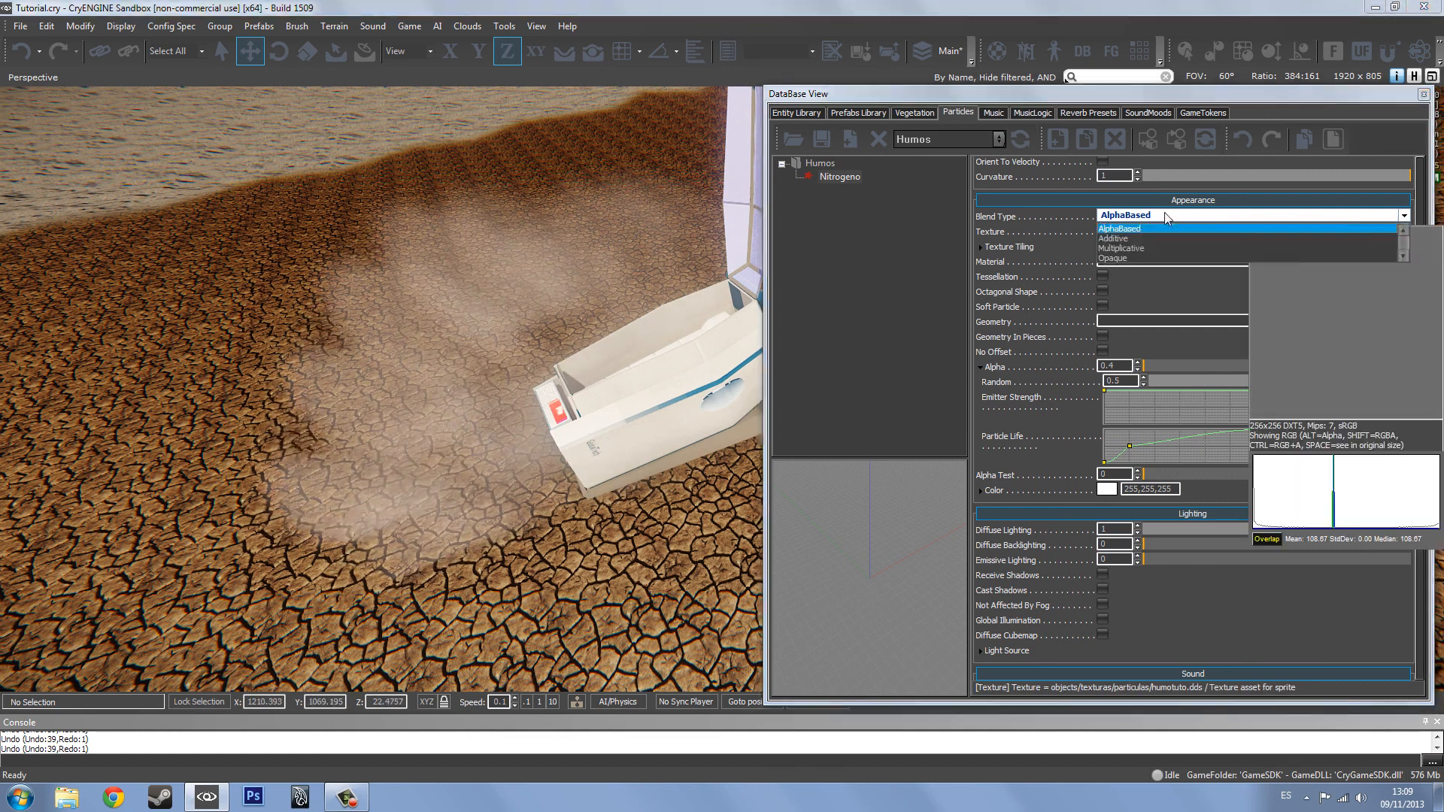
{"action": "left_click", "coordinate": [1173, 236]}
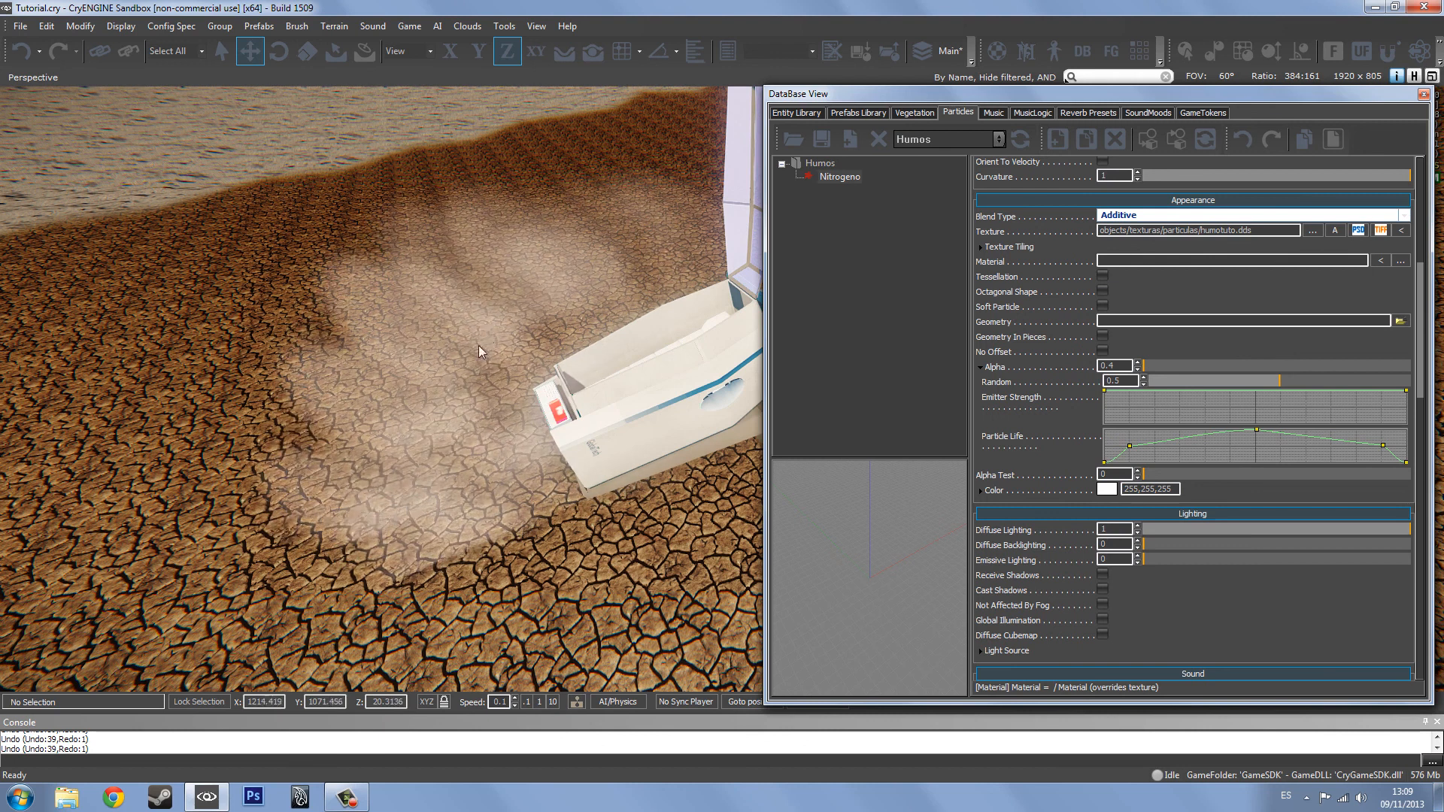
- Try the Multiplicative blend type on the smoke particles and switch the blend type to AlphaBased
{"action": "left_click", "coordinate": [1141, 216]}
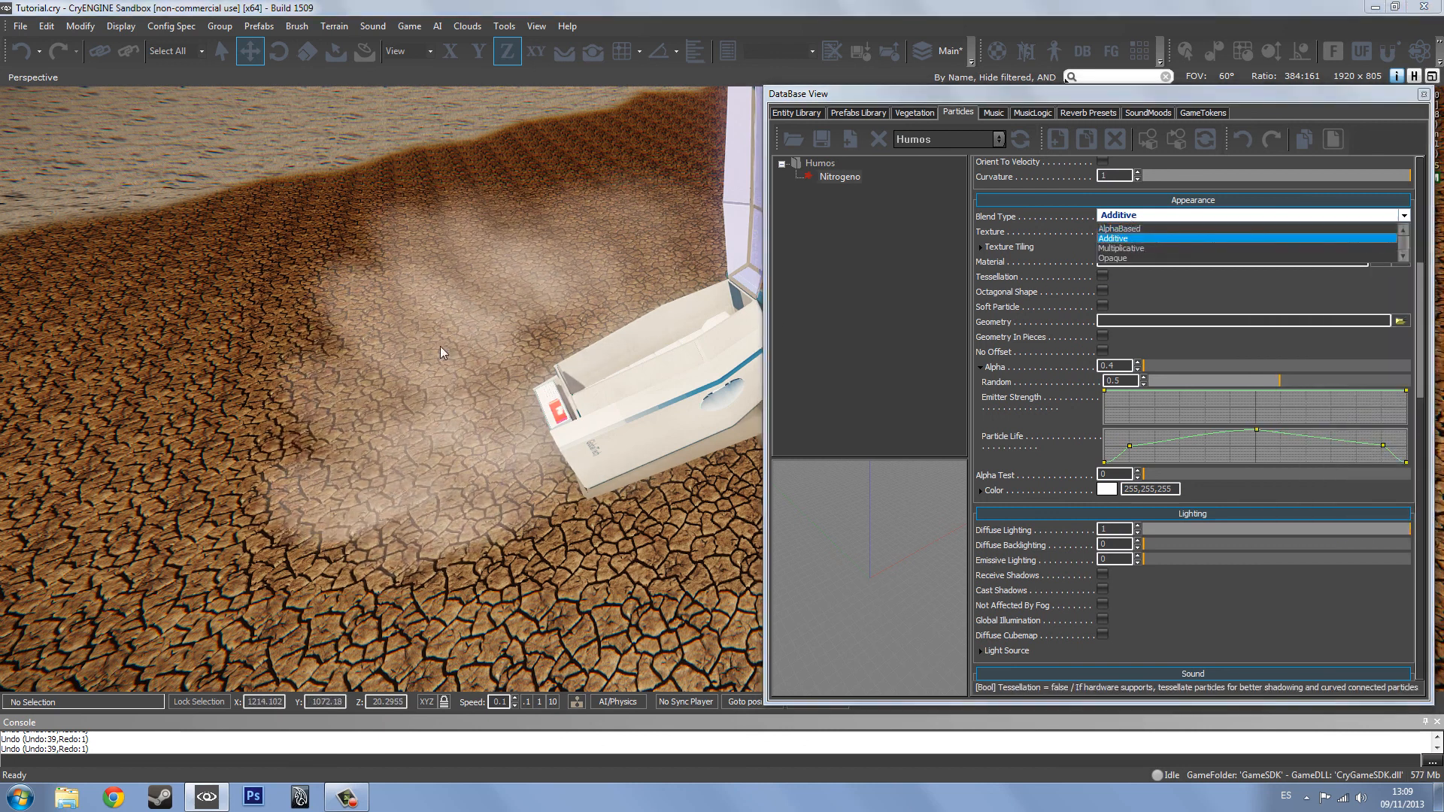
{"action": "left_click", "coordinate": [1136, 249]}
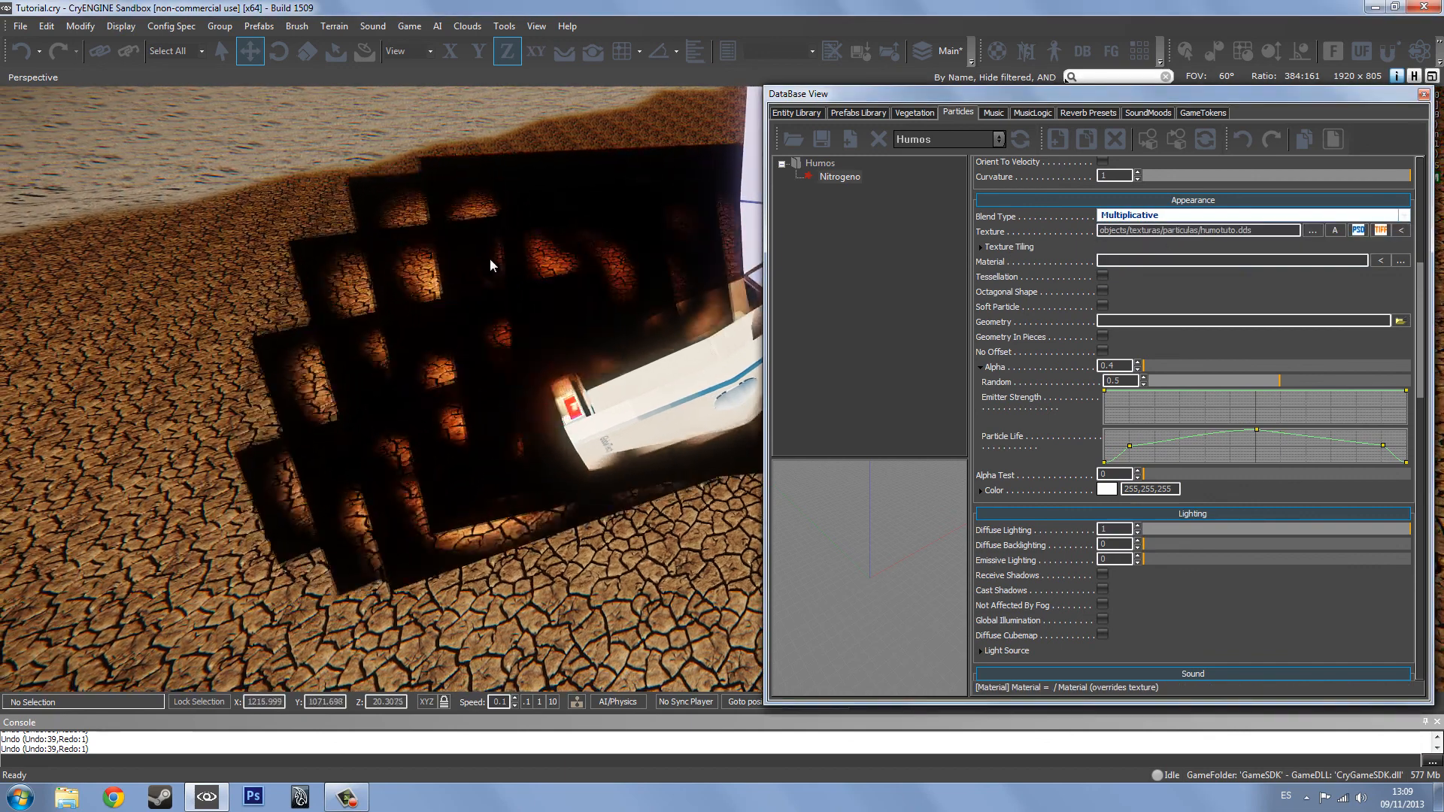
{"action": "left_click", "coordinate": [1142, 216]}
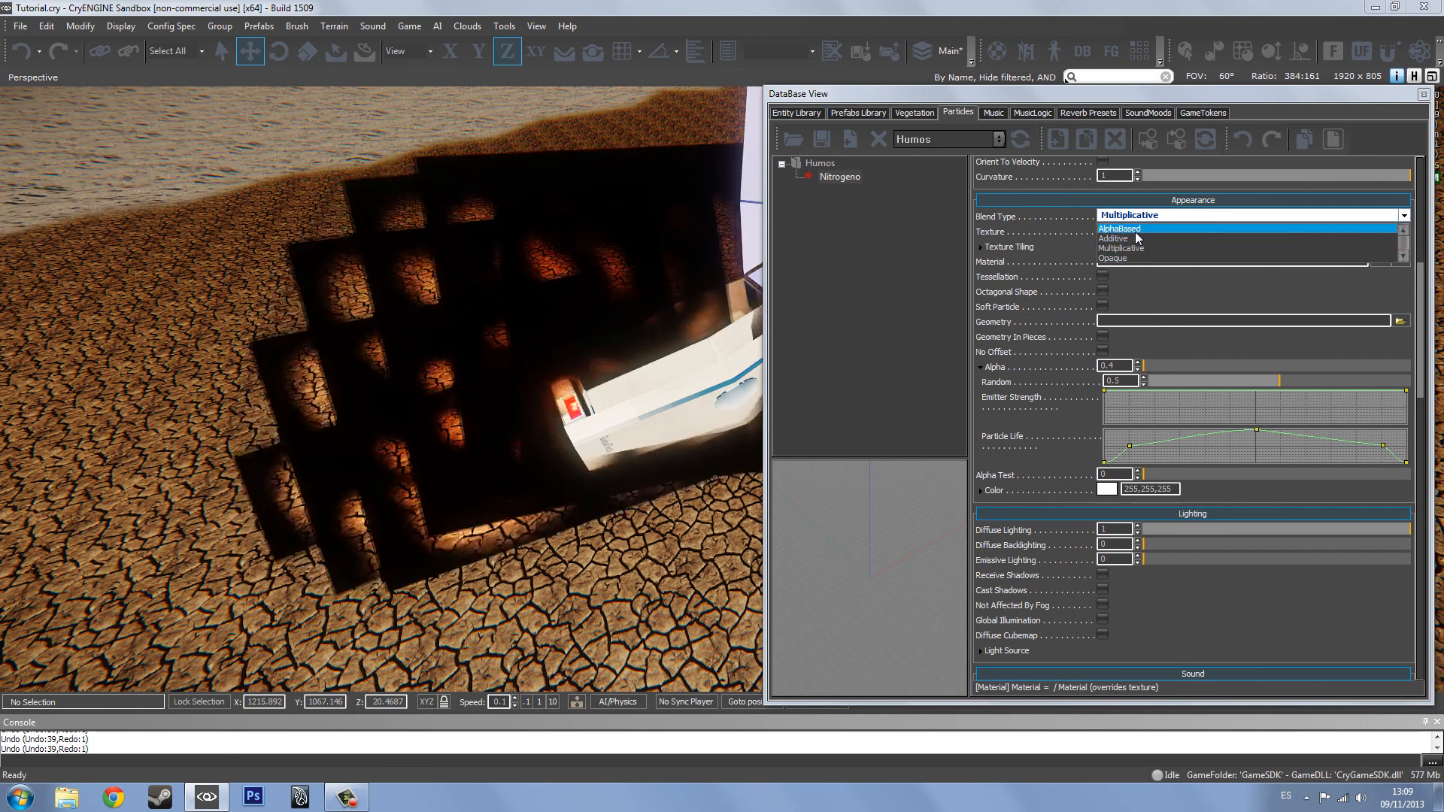
{"action": "left_click", "coordinate": [1136, 229]}
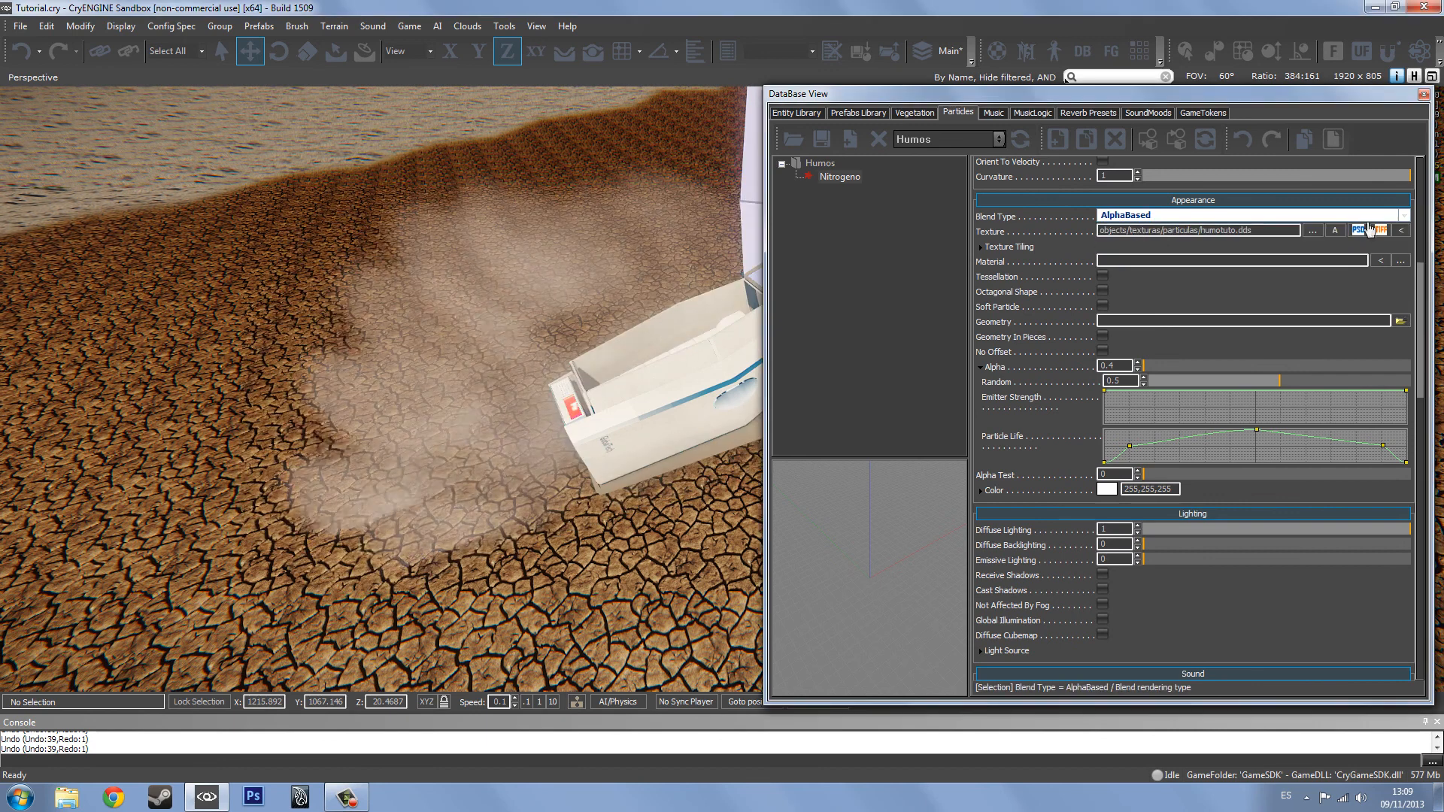
- Try lowering the smoke's Diffuse Lighting, through about 0.336 down to 0
{"action": "left_click_drag", "start_coordinate": [1420, 283], "coordinate": [1423, 291]}
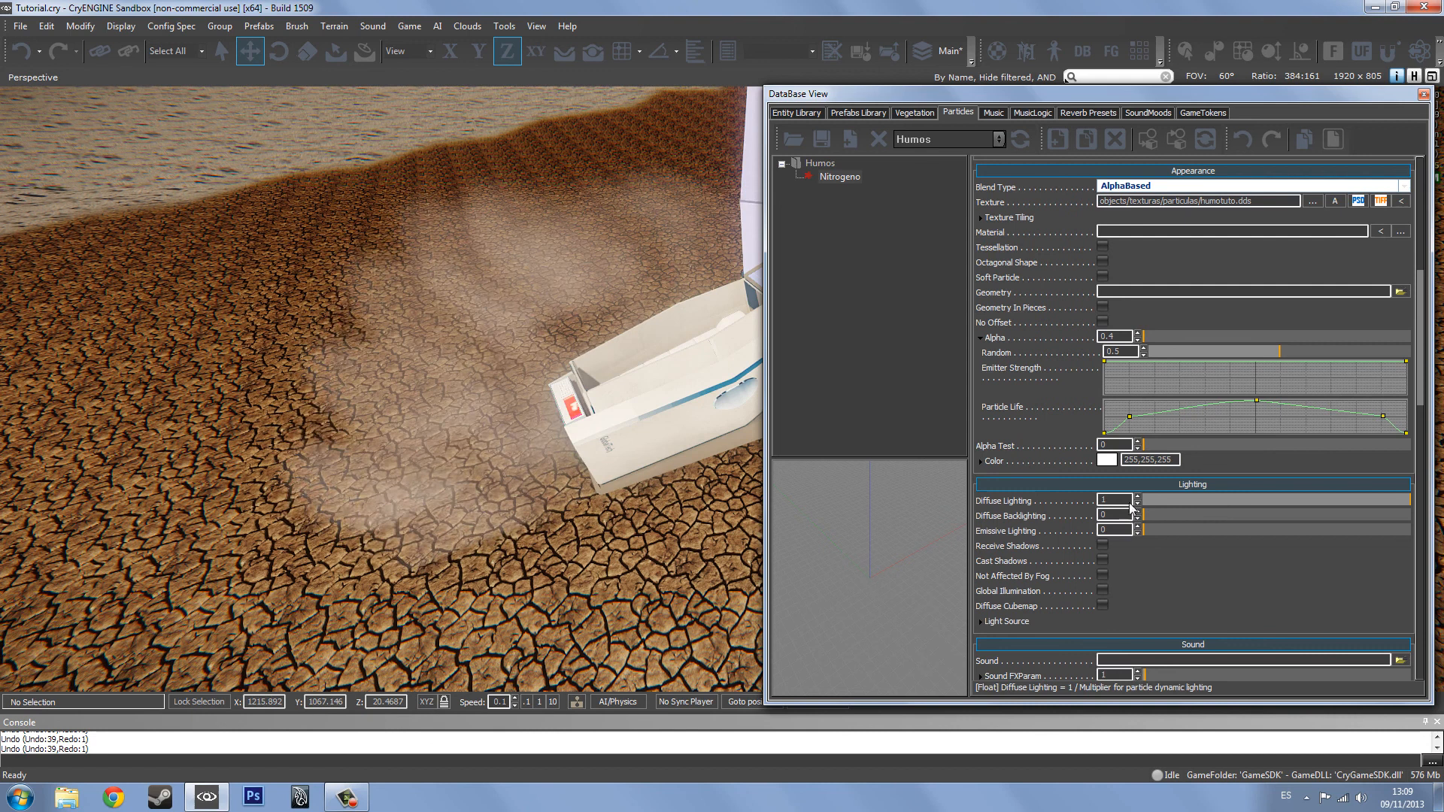
{"action": "scroll", "coordinate": [1202, 426], "scroll_direction": "down", "scroll_amount": 2}
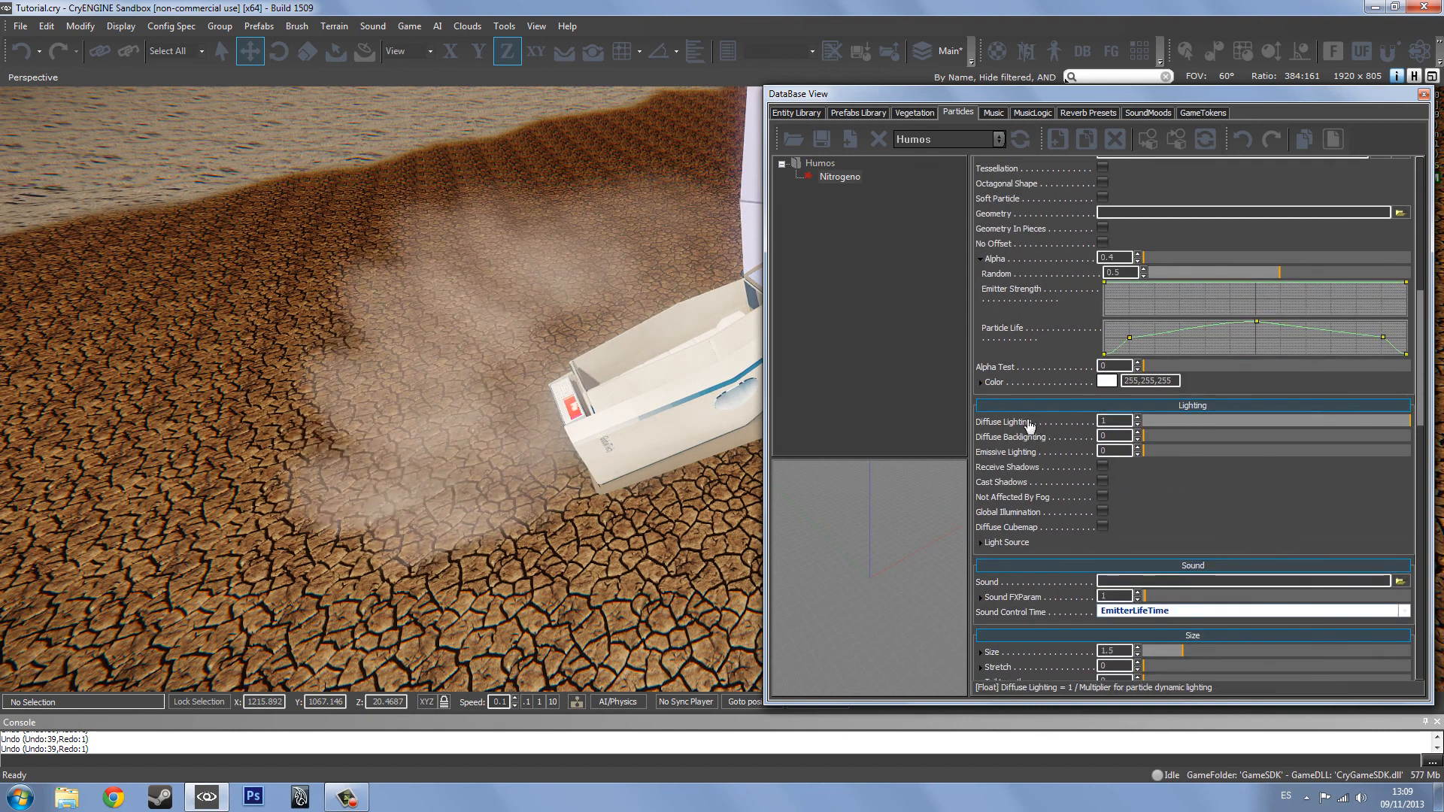
{"action": "left_click_drag", "start_coordinate": [1293, 422], "coordinate": [1219, 424]}
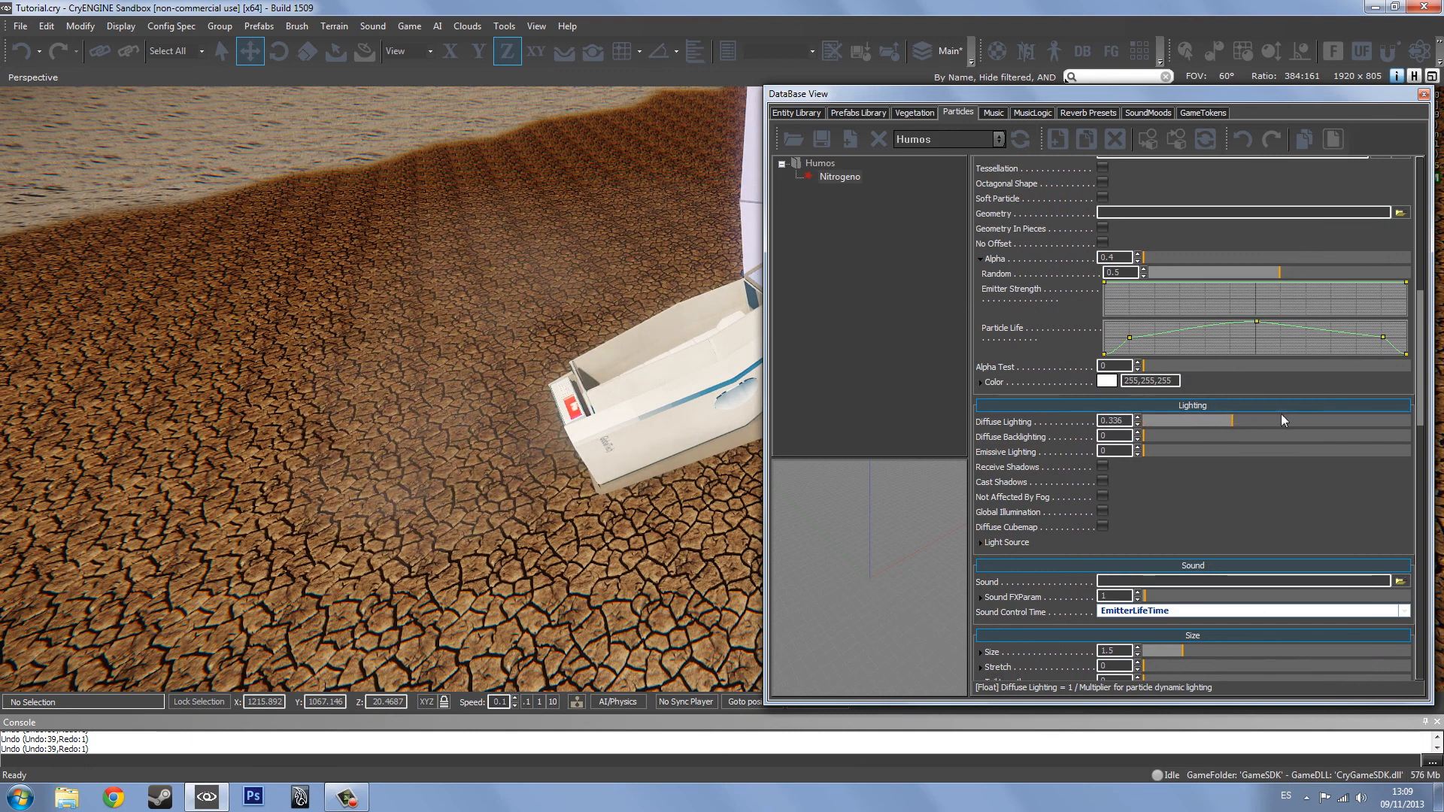
{"action": "scroll", "coordinate": [1204, 301], "scroll_direction": "up", "scroll_amount": 3}
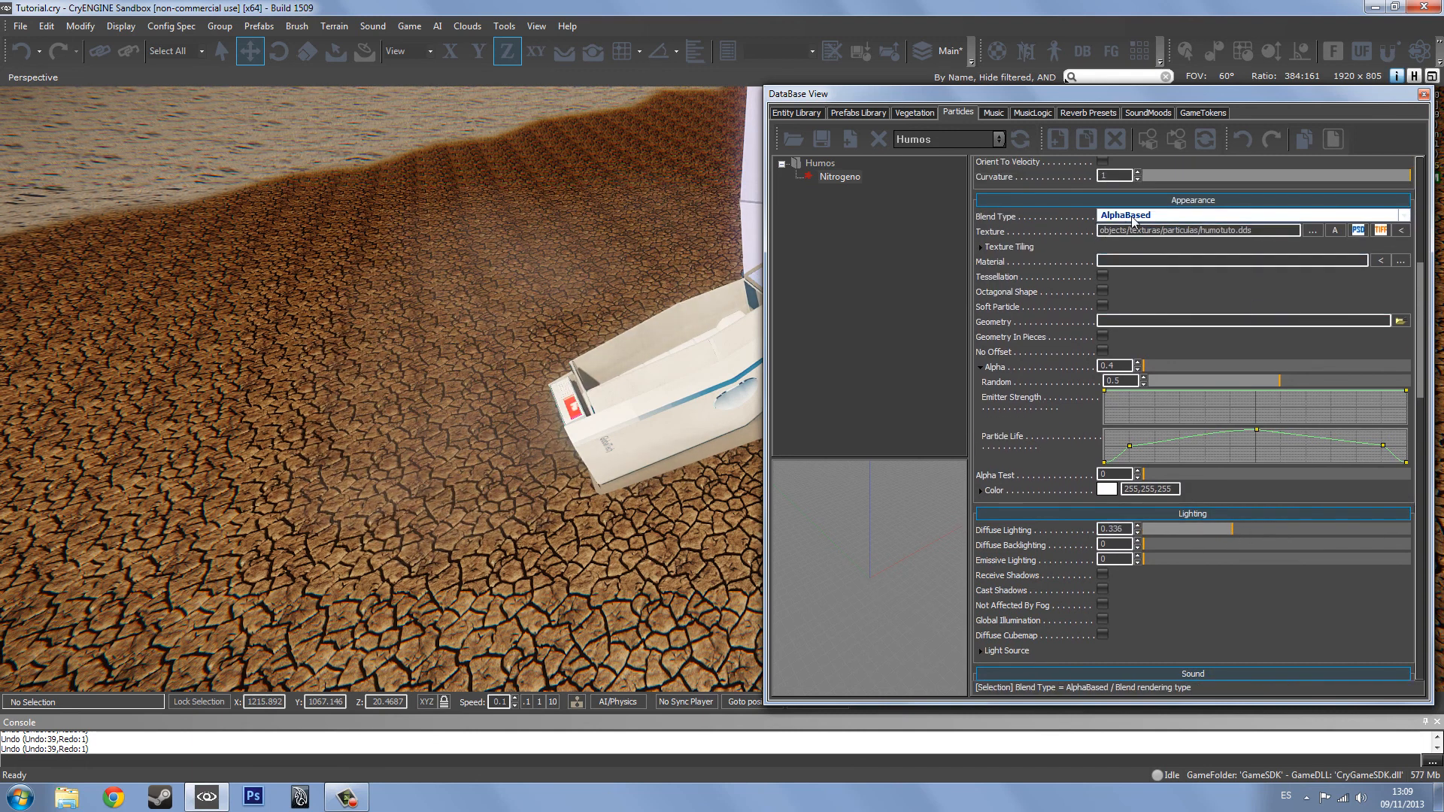
- Try the Opaque blend type on the darkened smoke and return it to AlphaBased
{"action": "left_click", "coordinate": [1134, 218]}
{"action": "left_click", "coordinate": [1128, 258]}
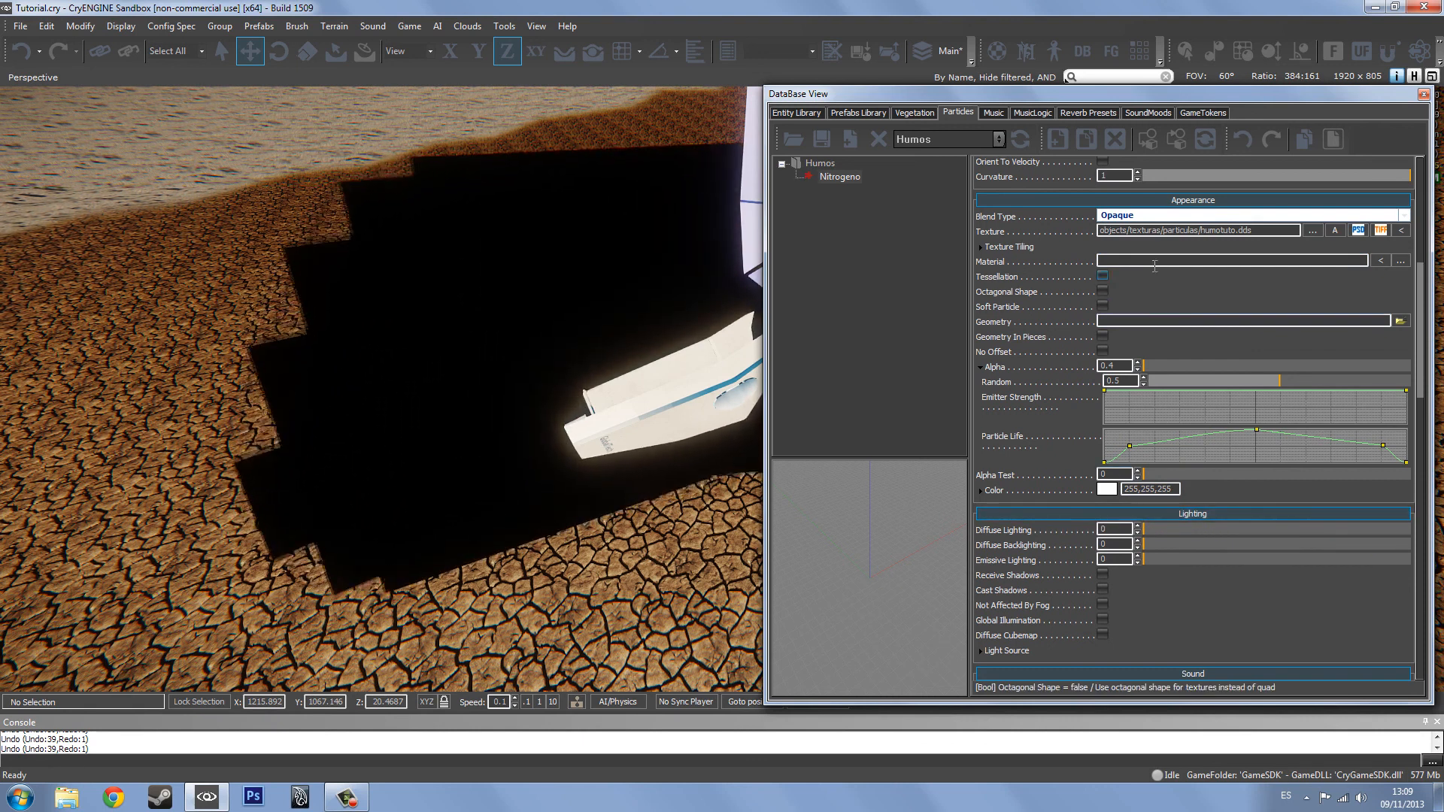
{"action": "left_click", "coordinate": [1135, 217]}
{"action": "left_click", "coordinate": [1128, 228]}
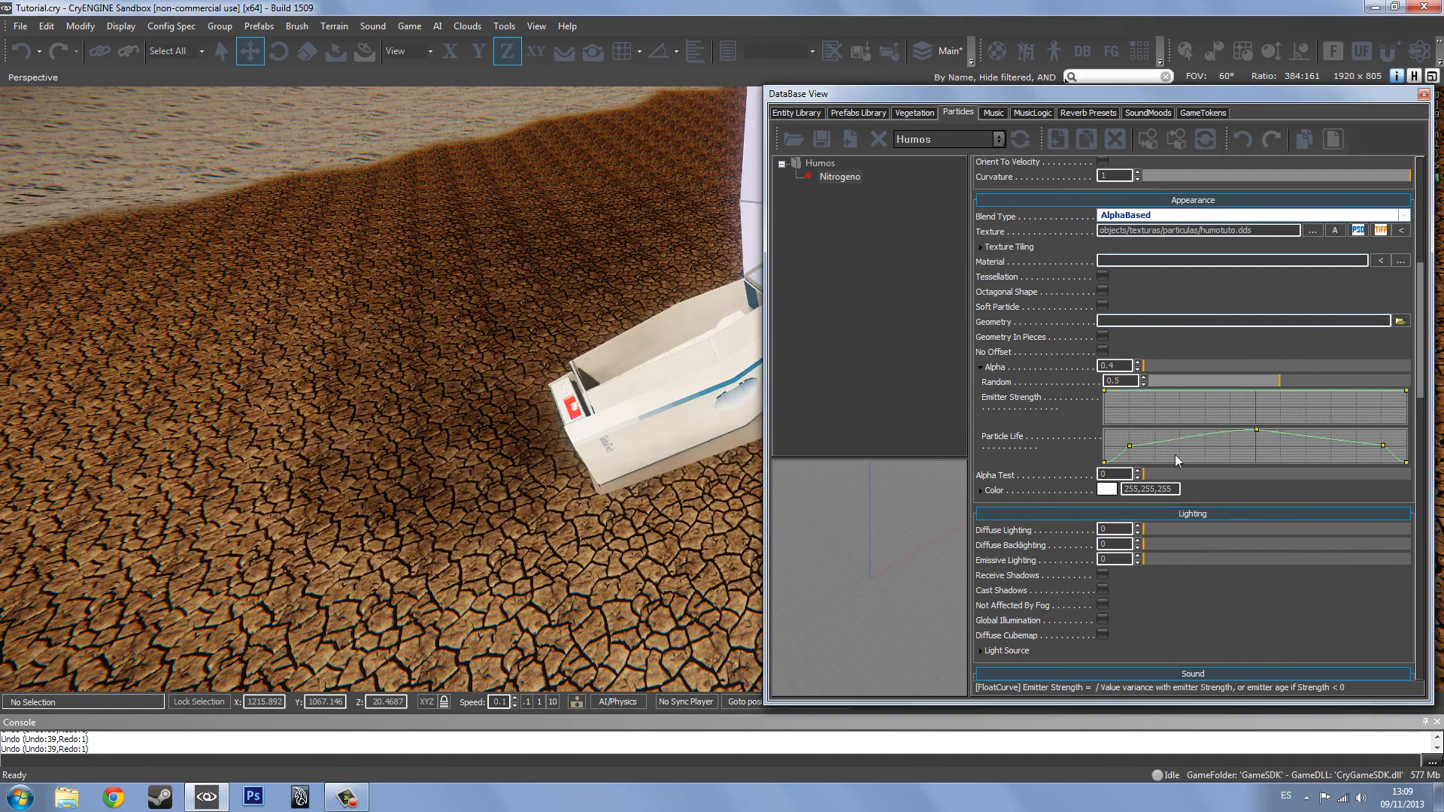
- Set the smoke's Diffuse Lighting back to 1 and test Diffuse Backlighting, returning it to 0
{"action": "left_click_drag", "start_coordinate": [1152, 528], "coordinate": [1413, 529]}
{"action": "left_click_drag", "start_coordinate": [1159, 544], "coordinate": [1123, 566]}
{"action": "scroll", "coordinate": [1124, 567], "scroll_direction": "down", "scroll_amount": 3}
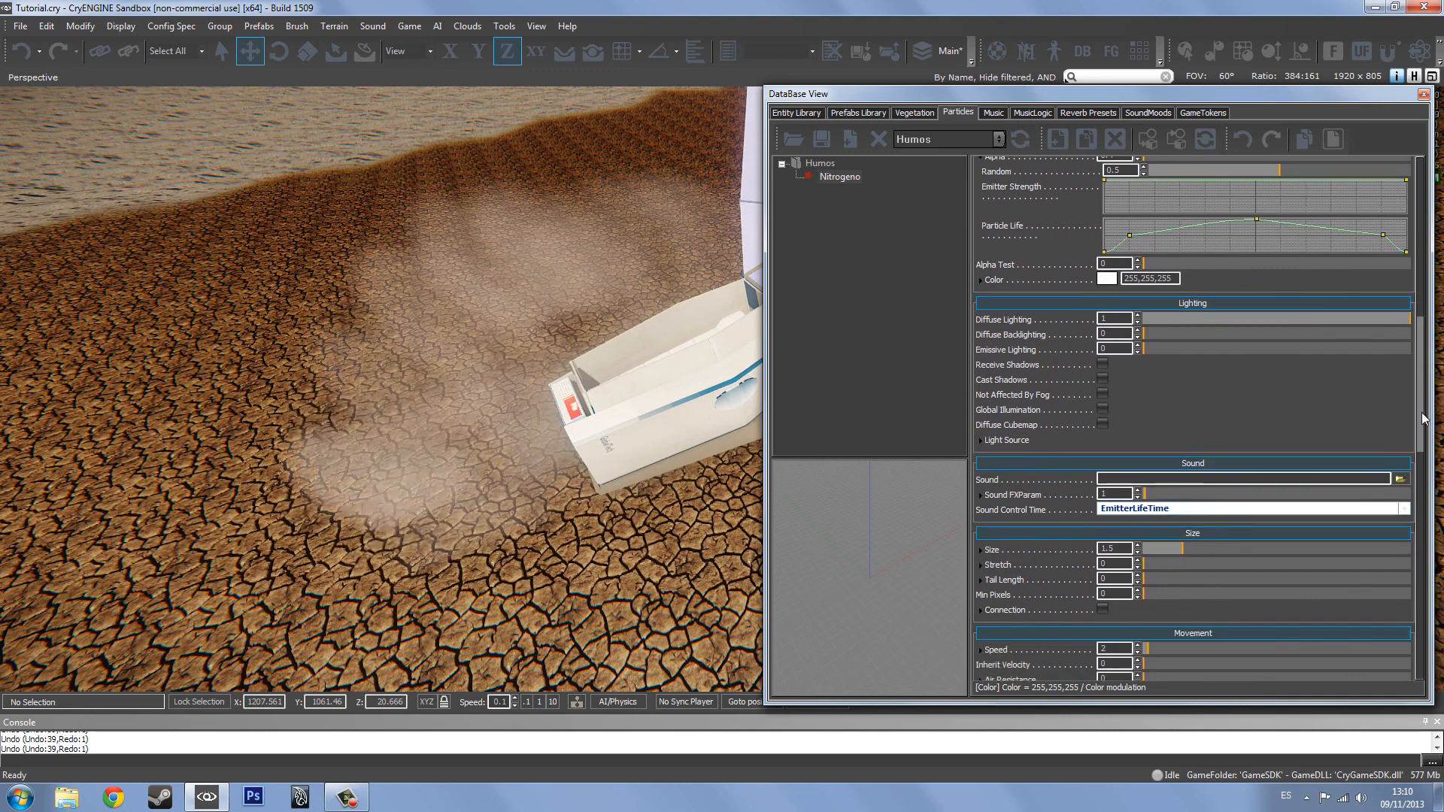
{"action": "right_click_drag", "start_coordinate": [440, 433], "coordinate": [436, 457]}
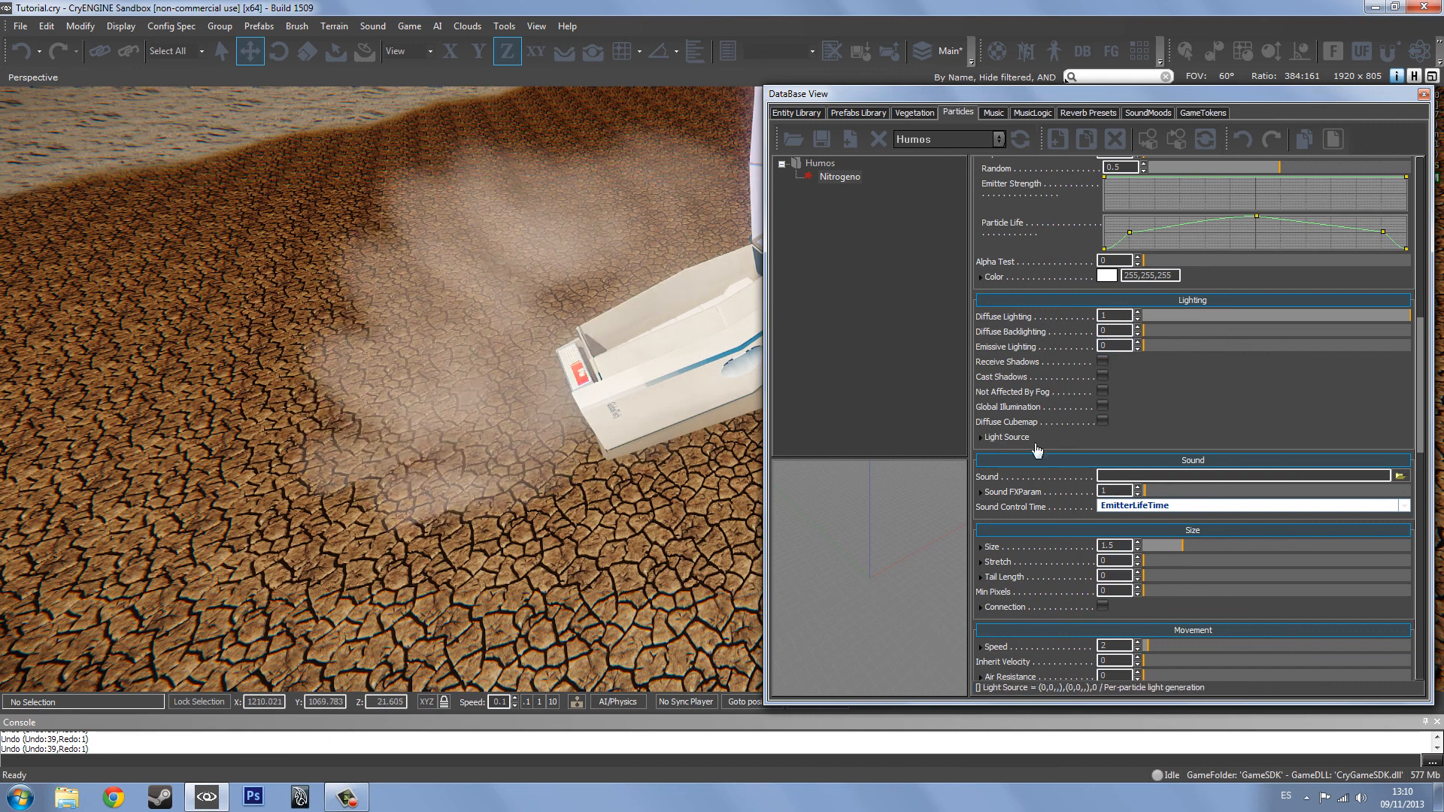
- Try a particle Light Source with a radius of about 5.99 and an intensity of 10, and reset both to 0
{"action": "left_click", "coordinate": [982, 437]}
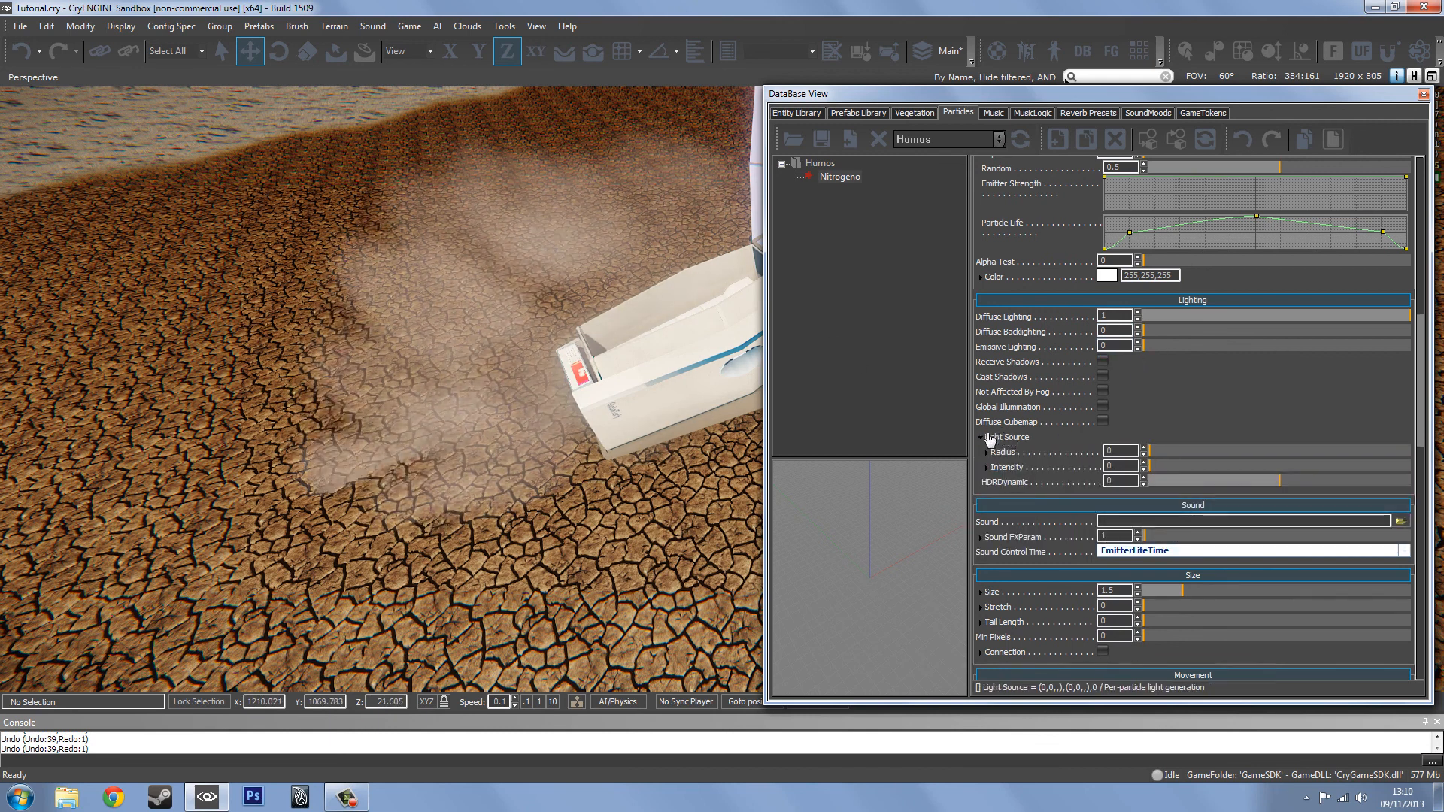
{"action": "left_click_drag", "start_coordinate": [1155, 451], "coordinate": [1269, 467]}
{"action": "right_click_drag", "start_coordinate": [439, 465], "coordinate": [462, 412]}
{"action": "left_click_drag", "start_coordinate": [1288, 466], "coordinate": [1414, 468]}
{"action": "right_click_drag", "start_coordinate": [624, 202], "coordinate": [556, 235]}
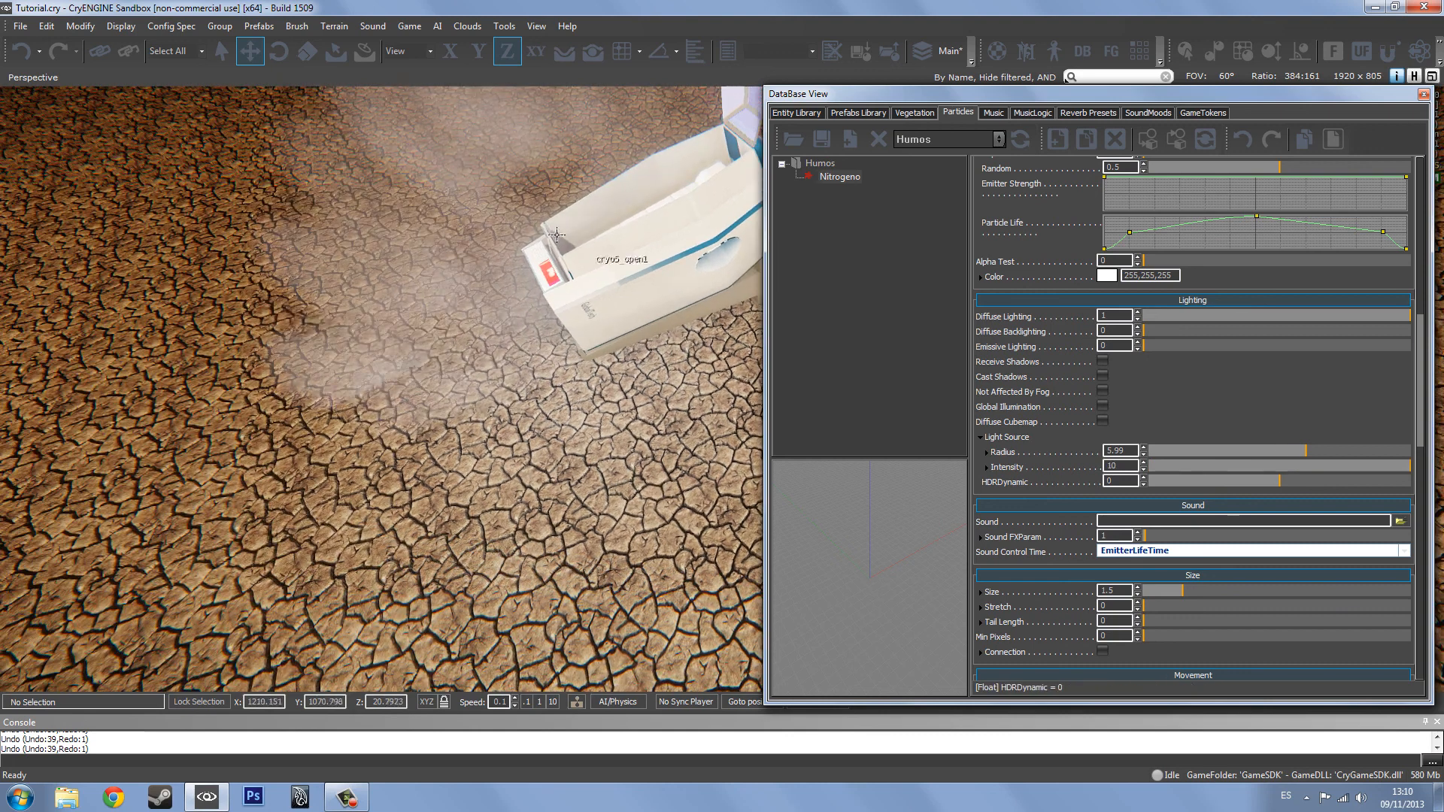
{"action": "right_click_drag", "start_coordinate": [469, 274], "coordinate": [481, 280]}
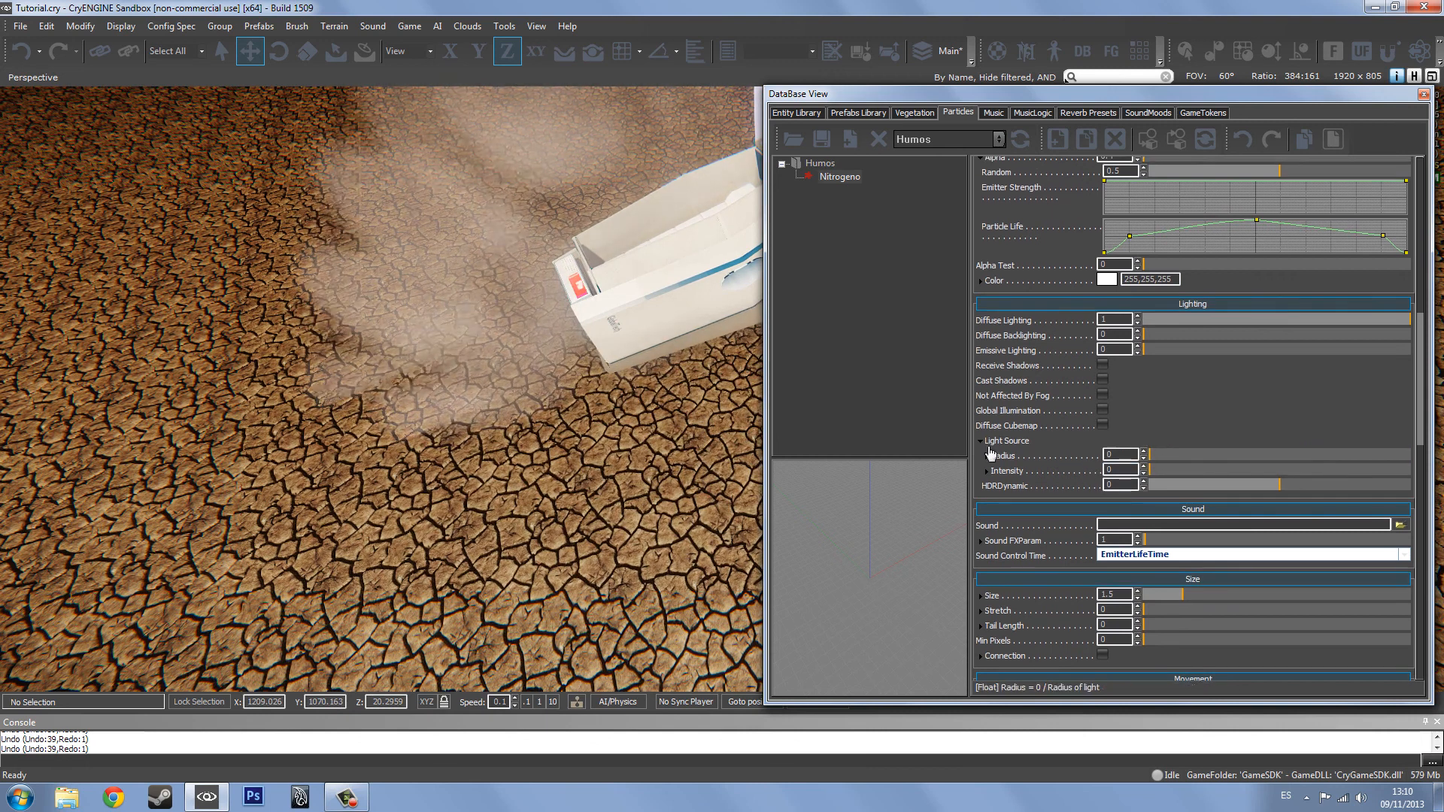
{"action": "left_click", "coordinate": [1061, 443]}
- Try stretching the smoke particles with a Stretch of about 0.71 and reset it to 0
{"action": "scroll", "coordinate": [1060, 443], "scroll_direction": "up", "scroll_amount": 3}
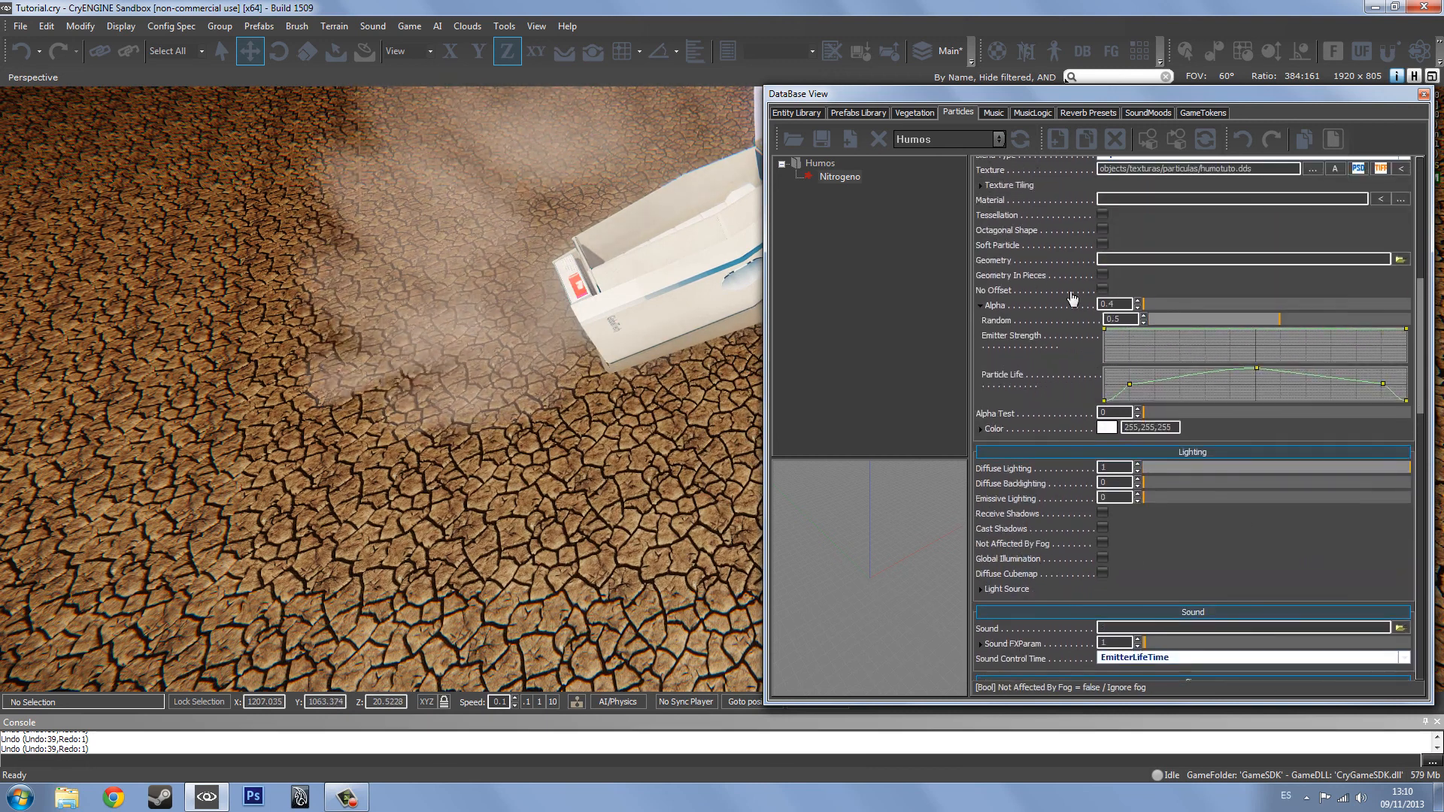
{"action": "scroll", "coordinate": [1411, 387], "scroll_direction": "down", "scroll_amount": 5}
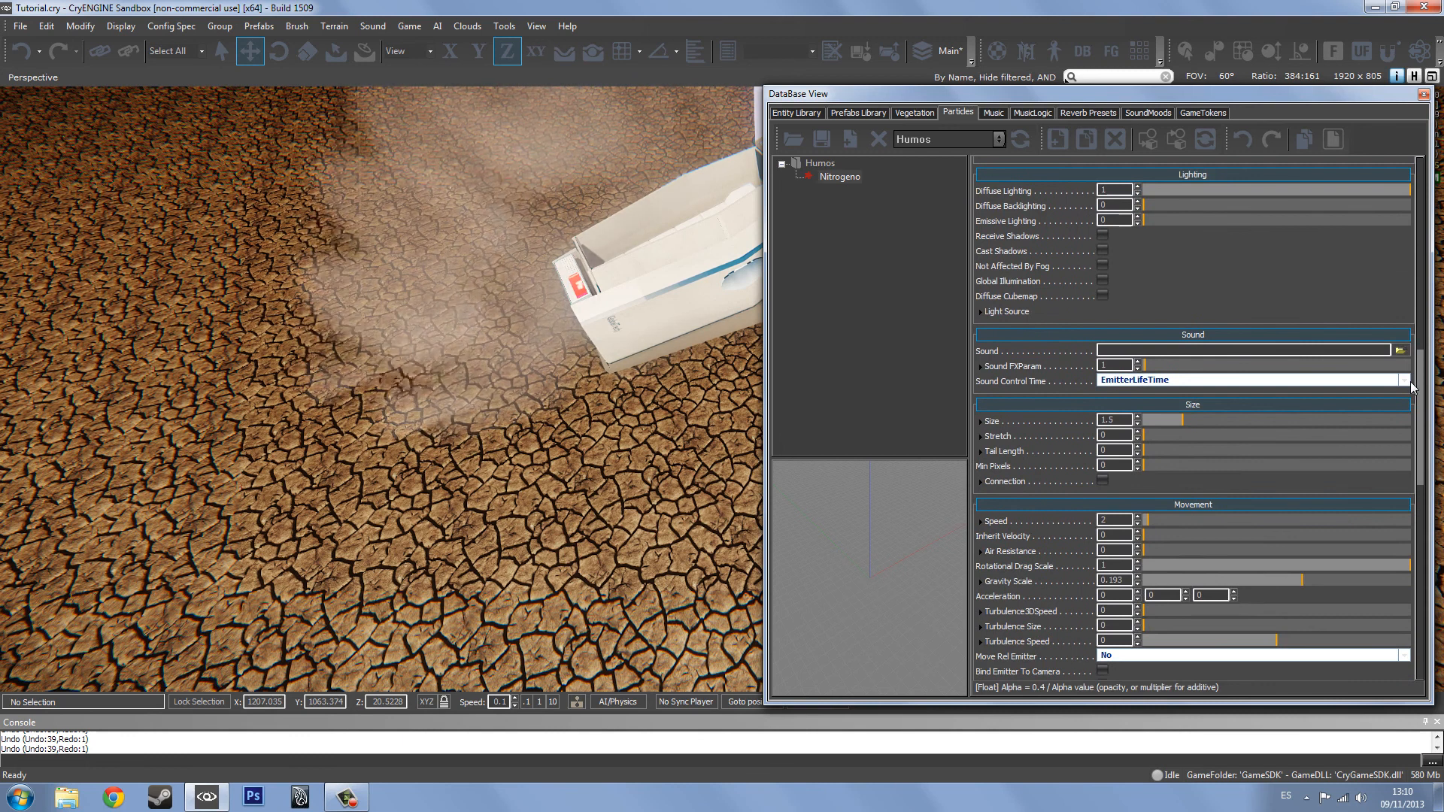
{"action": "scroll", "coordinate": [1412, 388], "scroll_direction": "down", "scroll_amount": 1}
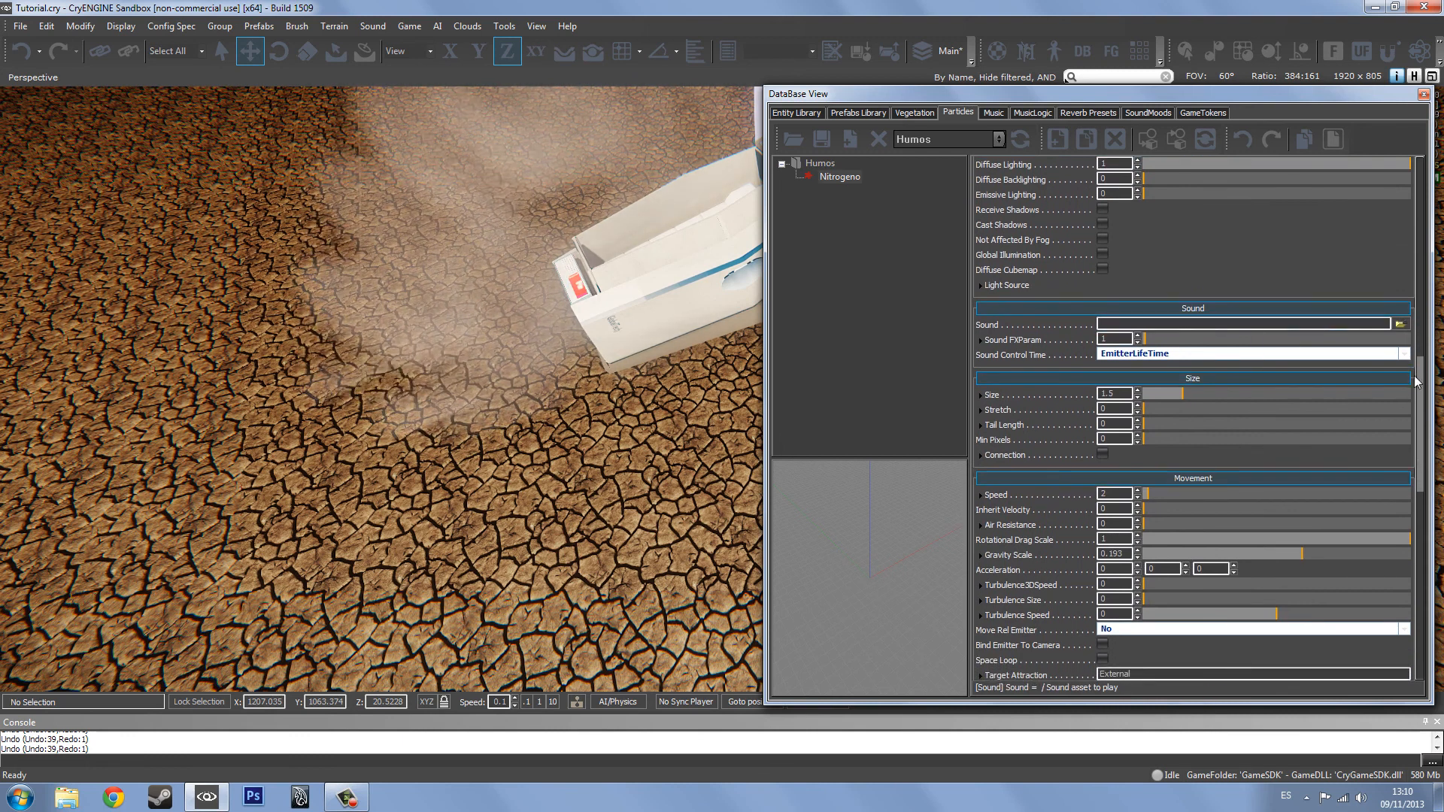
{"action": "scroll", "coordinate": [1418, 420], "scroll_direction": "down", "scroll_amount": 3}
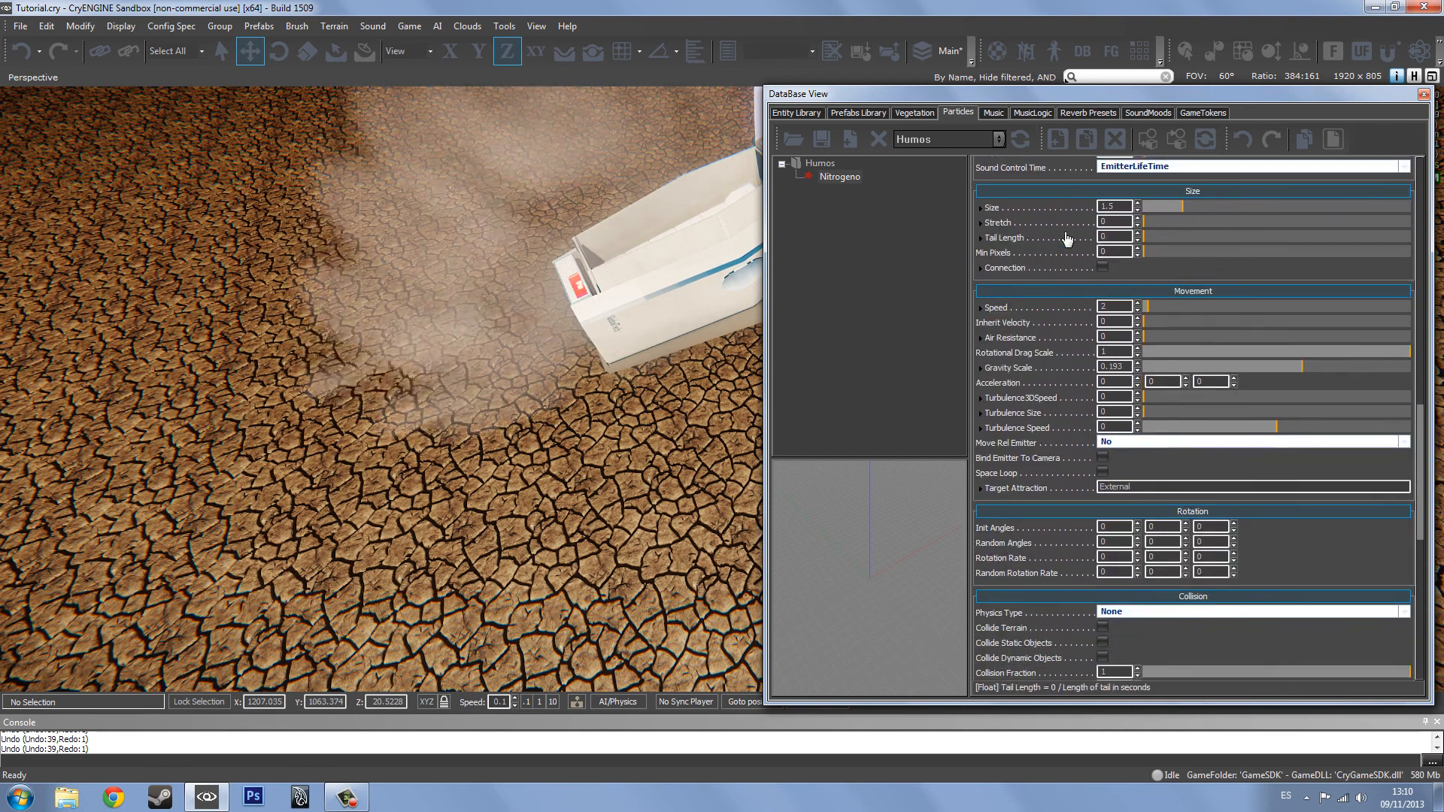
{"action": "left_click_drag", "start_coordinate": [1149, 222], "coordinate": [1298, 227]}
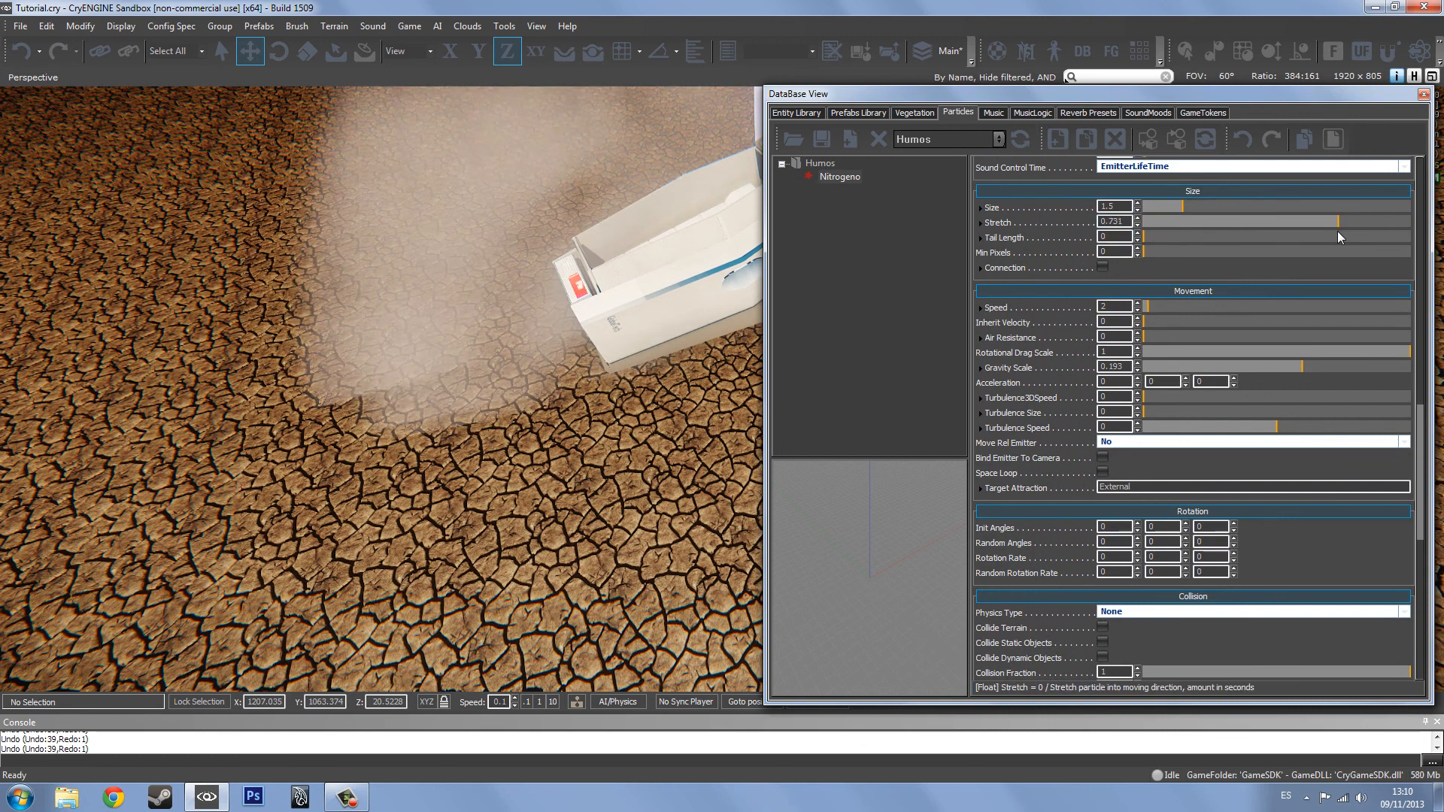
{"action": "right_click_drag", "start_coordinate": [433, 319], "coordinate": [433, 319]}
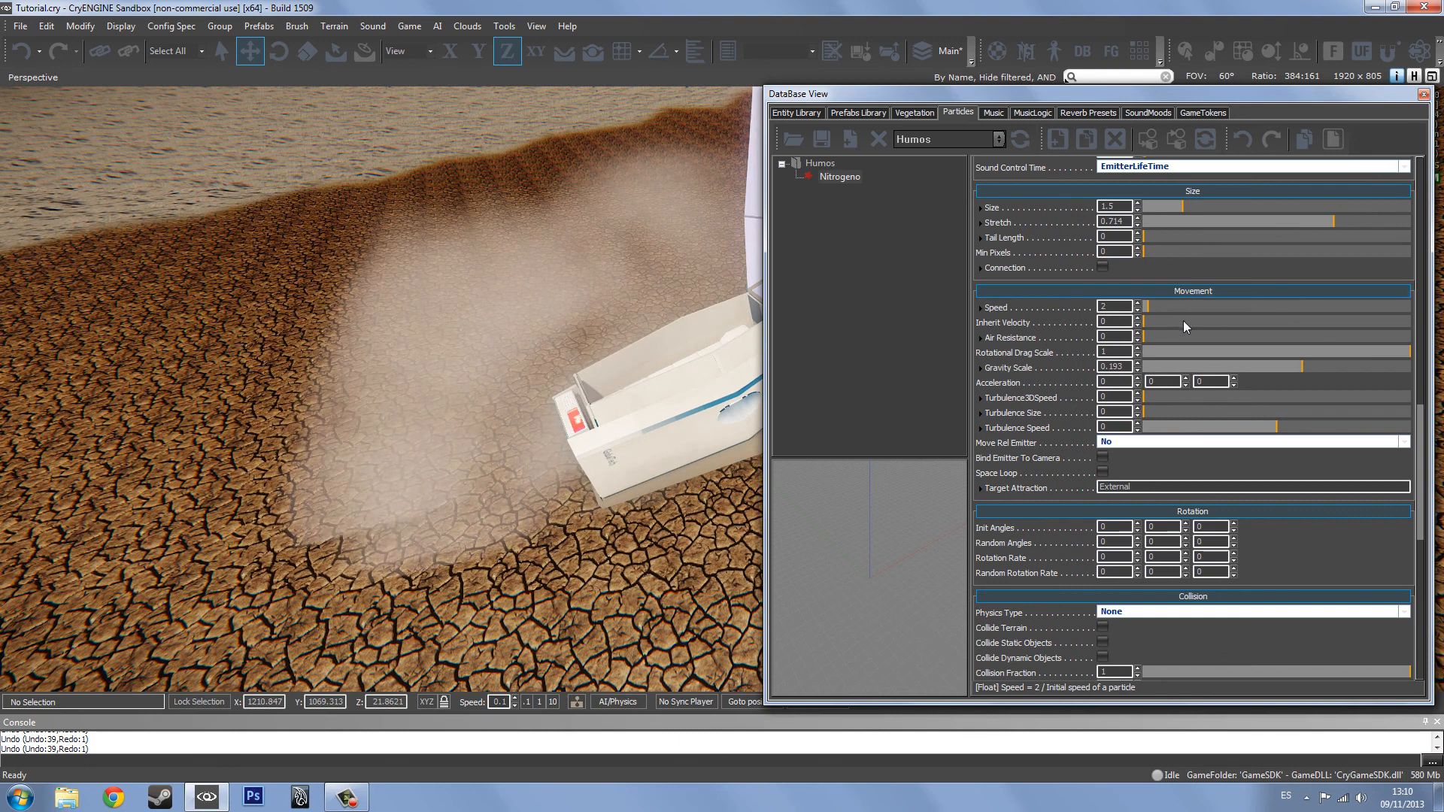
{"action": "left_click_drag", "start_coordinate": [1198, 222], "coordinate": [1142, 226]}
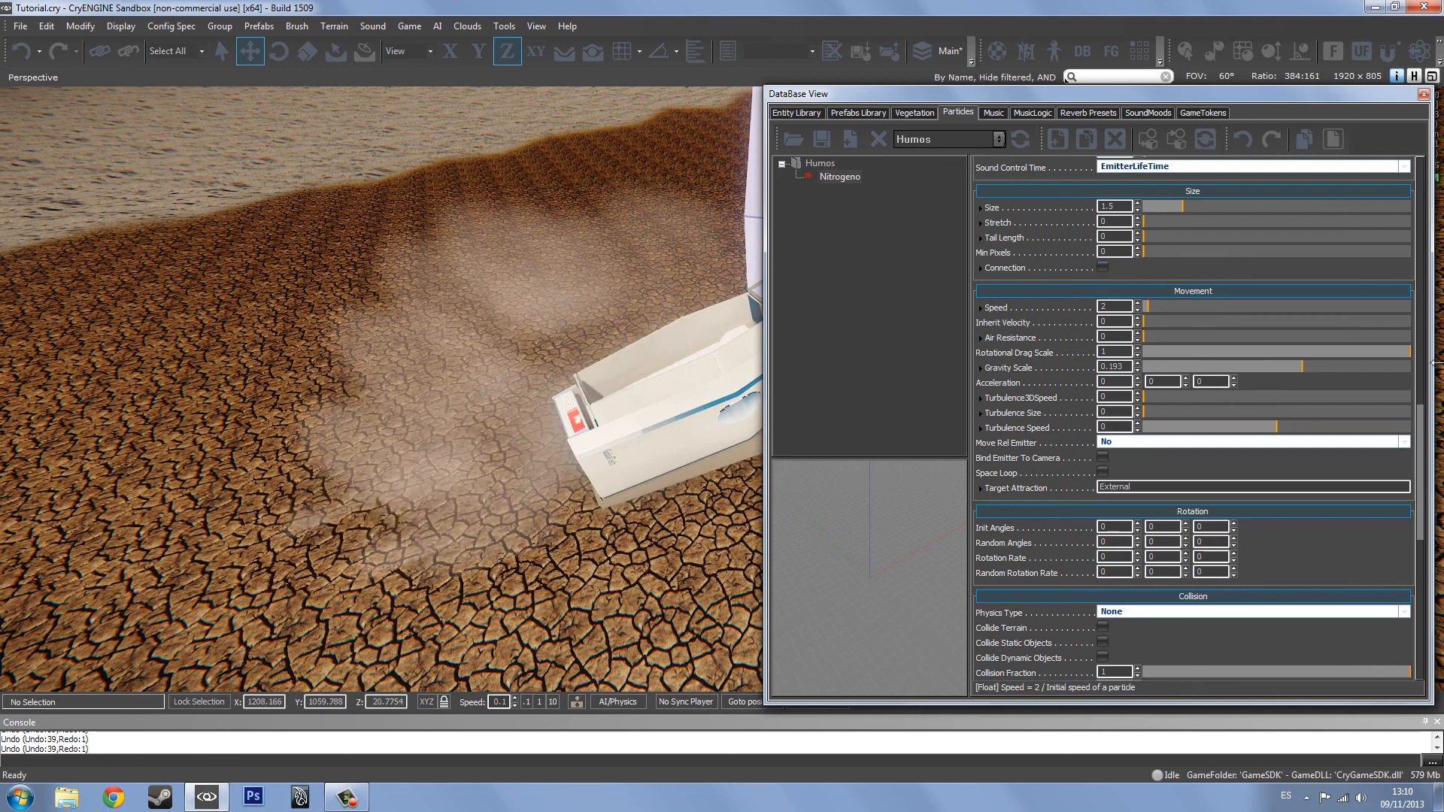
- Try a Random Angles value of 180 on the first axis only, inspect the smoke and reset it to 0
{"action": "left_click_drag", "start_coordinate": [1421, 420], "coordinate": [1422, 480]}
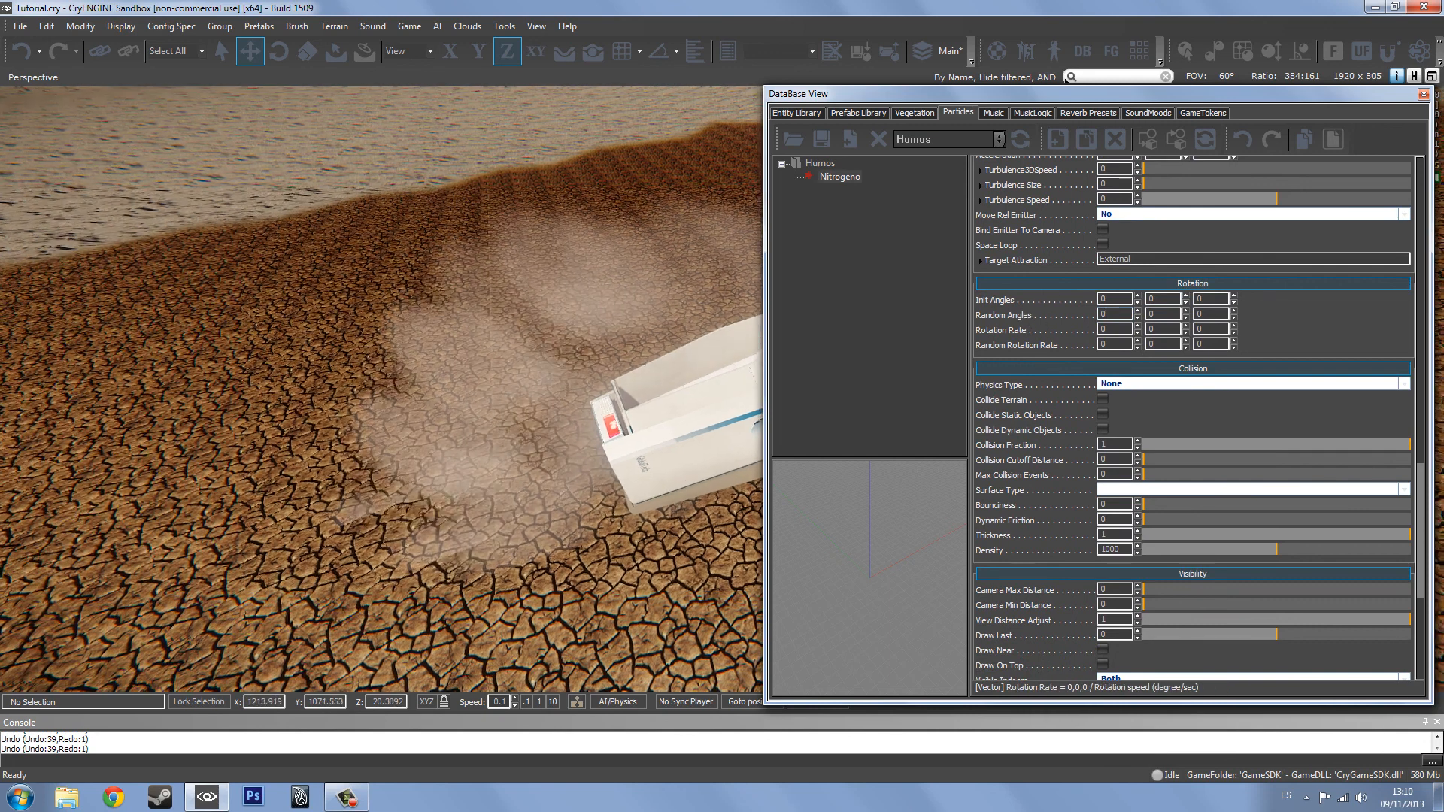
{"action": "left_click_drag", "start_coordinate": [1158, 313], "coordinate": [1063, 316]}
{"action": "left_click", "coordinate": [1211, 315]}
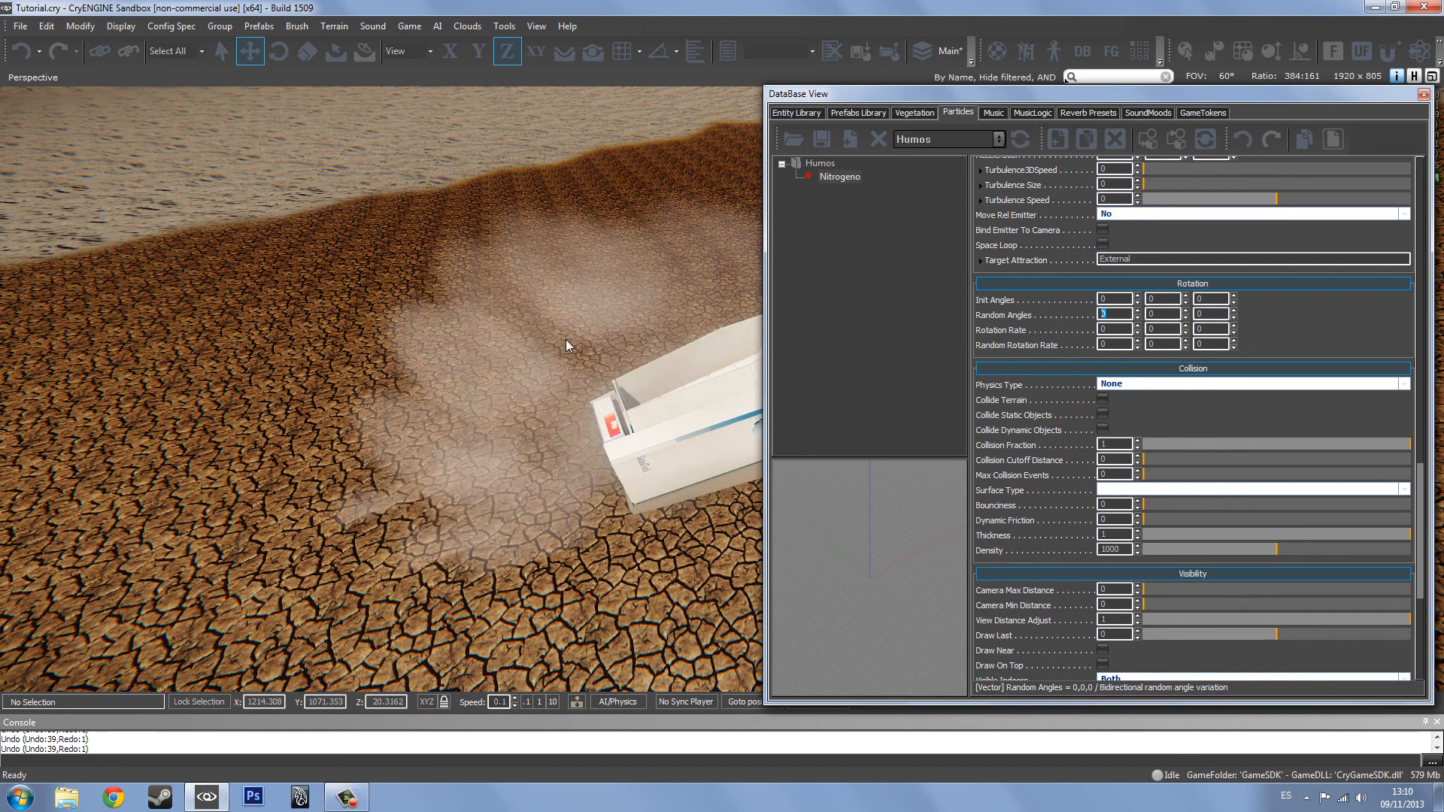
{"action": "type", "text": "18"}
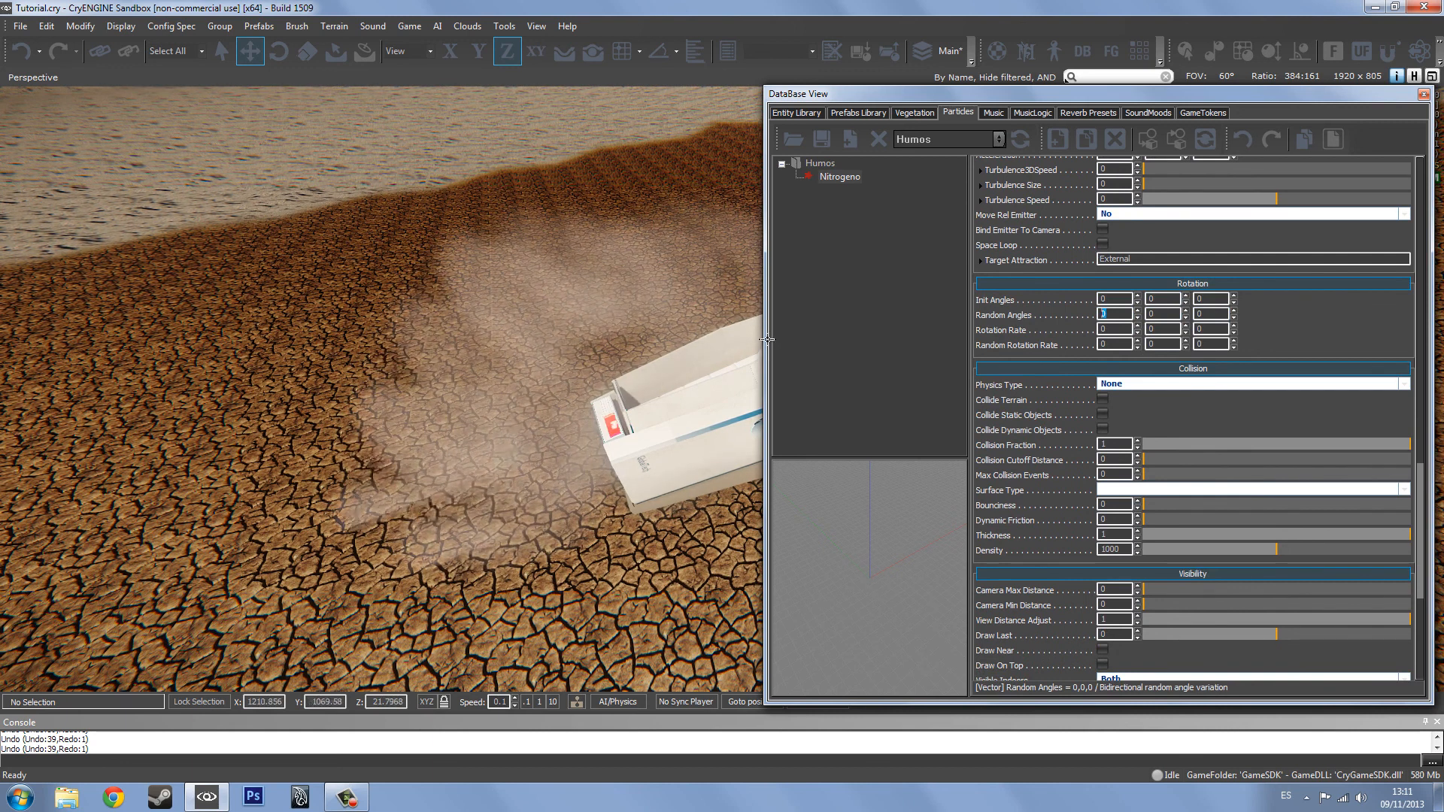
{"action": "type", "text": "0"}
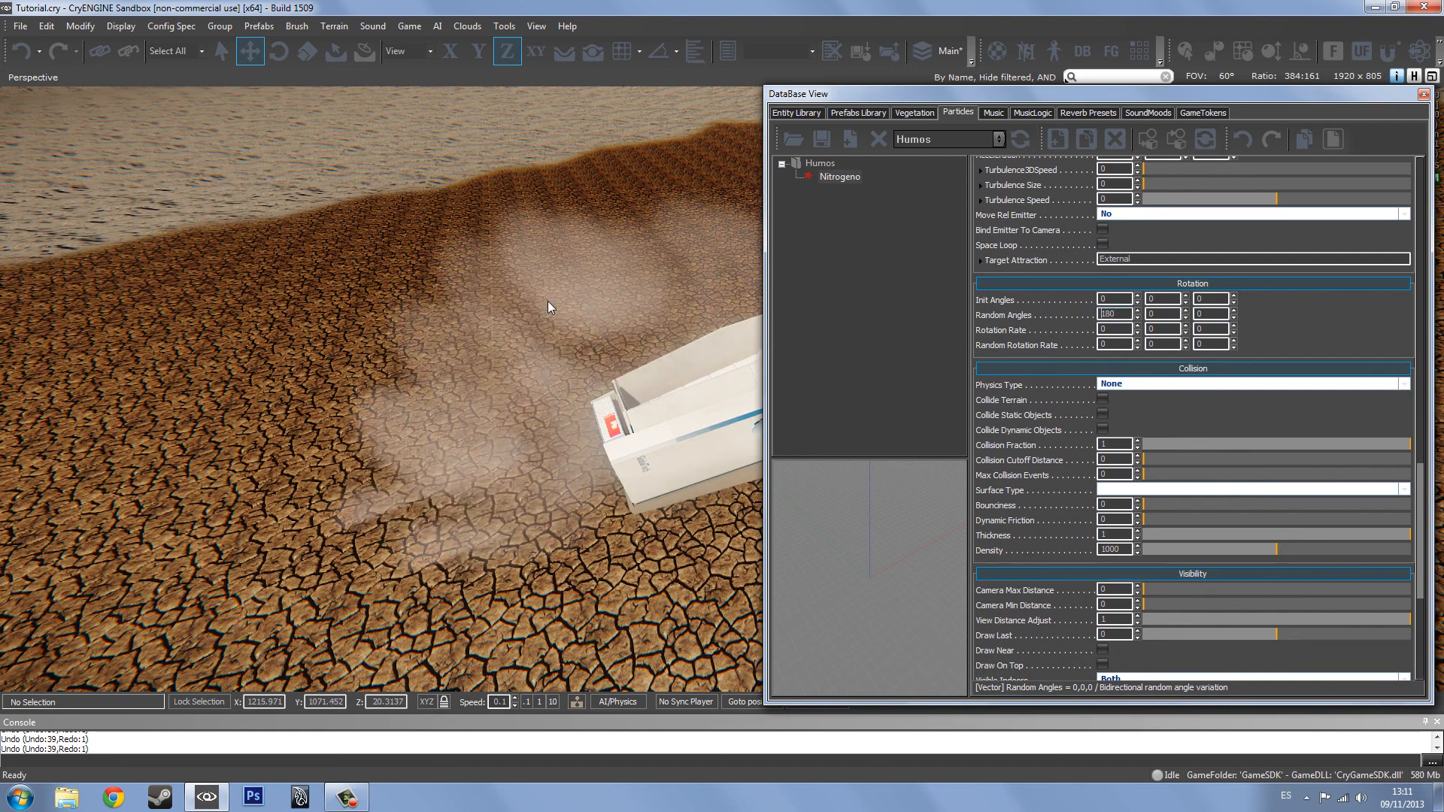
{"action": "middle_click_drag", "start_coordinate": [547, 301], "coordinate": [902, 335]}
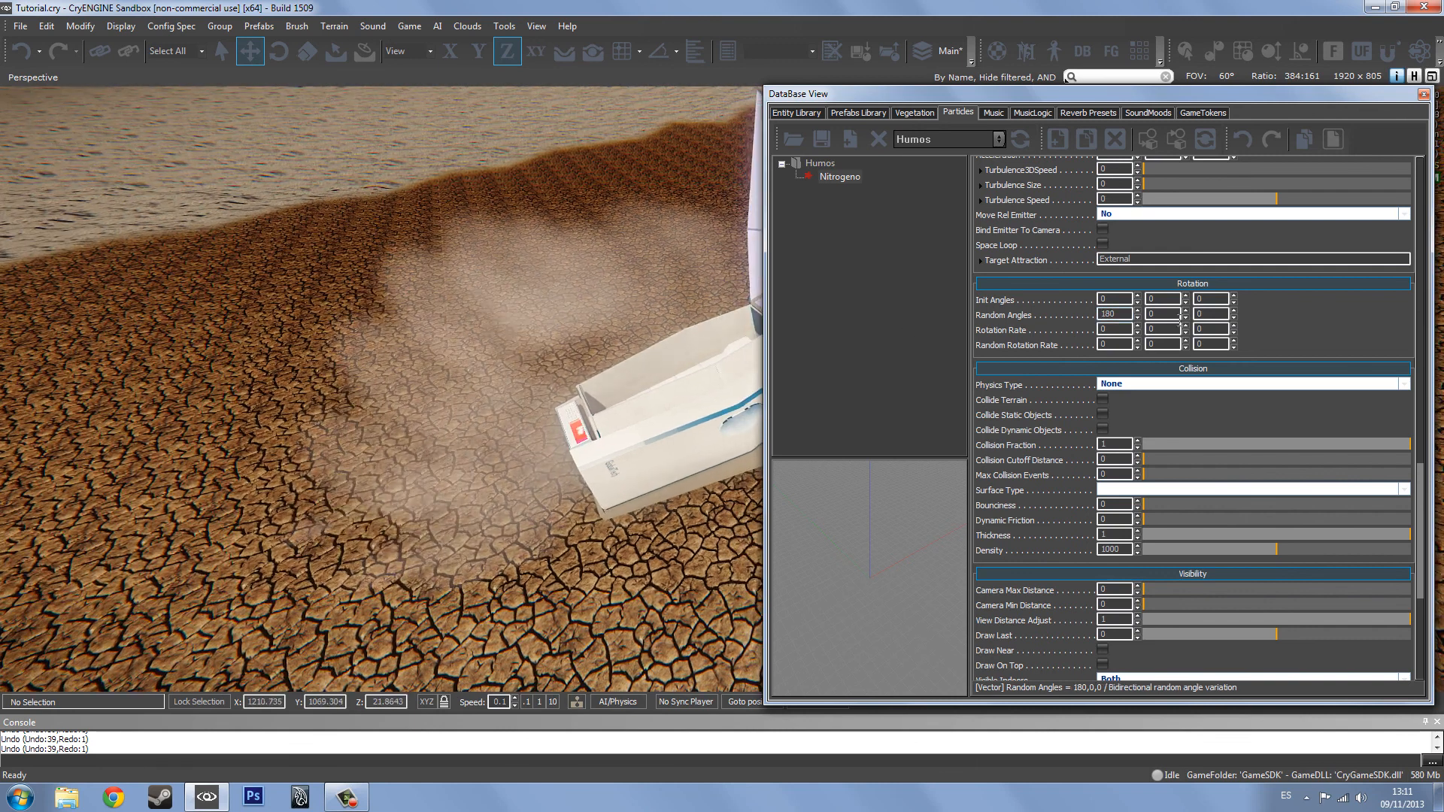
{"action": "left_click", "coordinate": [1069, 315]}
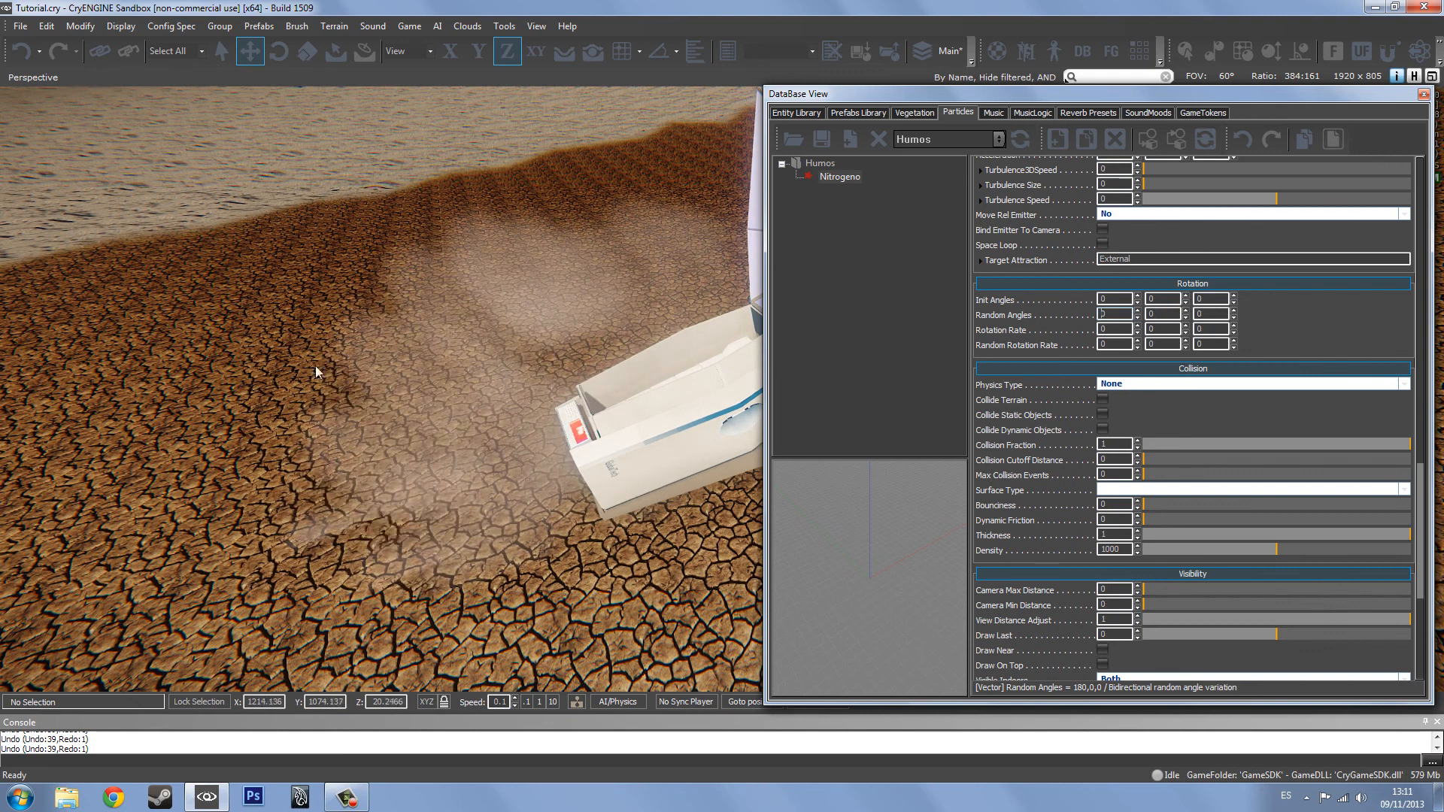
- Set the smoke's Random Angles to 180 on all three axes
{"action": "left_click", "coordinate": [1114, 314]}
{"action": "type", "text": "180"}
{"action": "key", "text": "Return"}
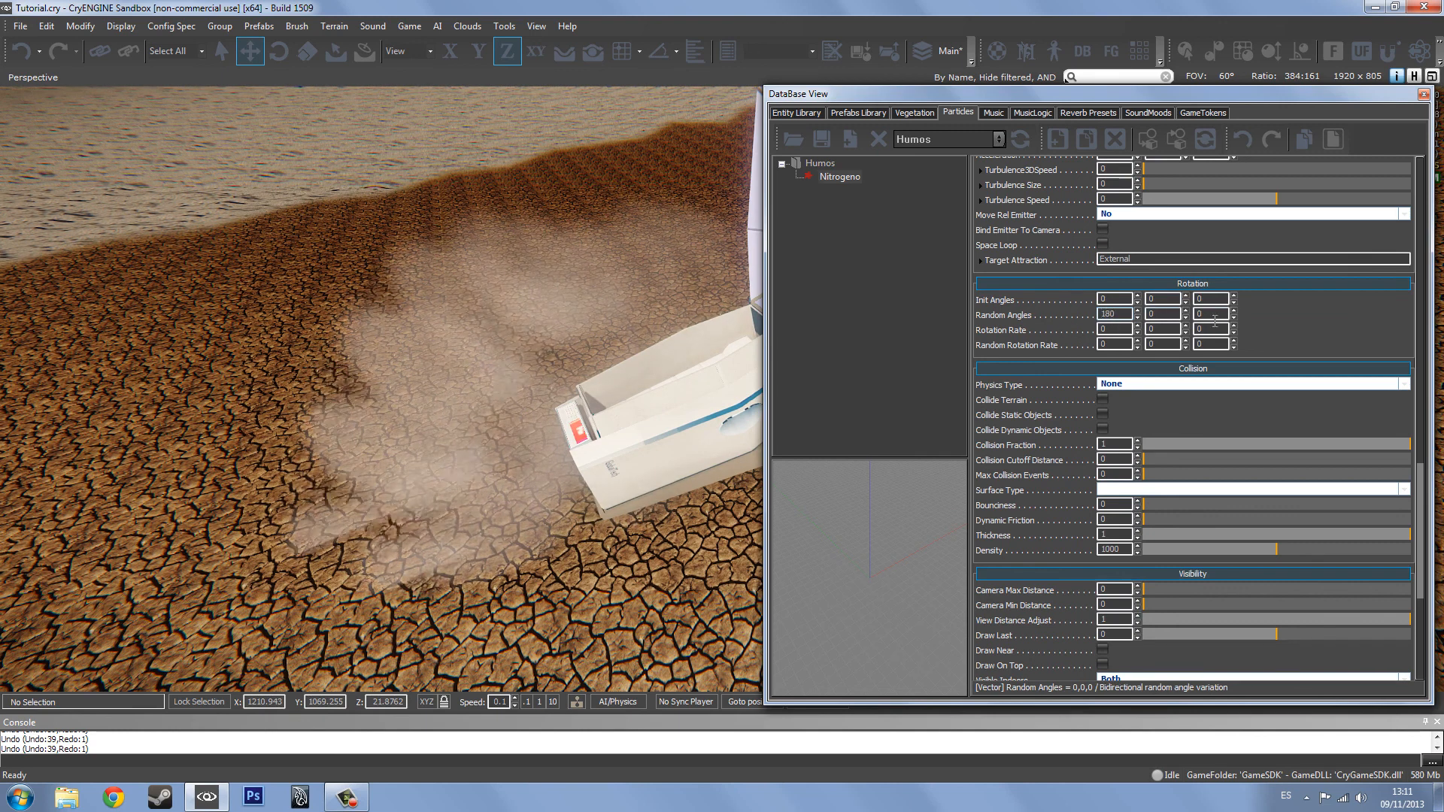
{"action": "left_click", "coordinate": [1207, 314]}
{"action": "type", "text": "180"}
{"action": "right_click_drag", "start_coordinate": [609, 351], "coordinate": [596, 358]}
{"action": "left_click", "coordinate": [1162, 314]}
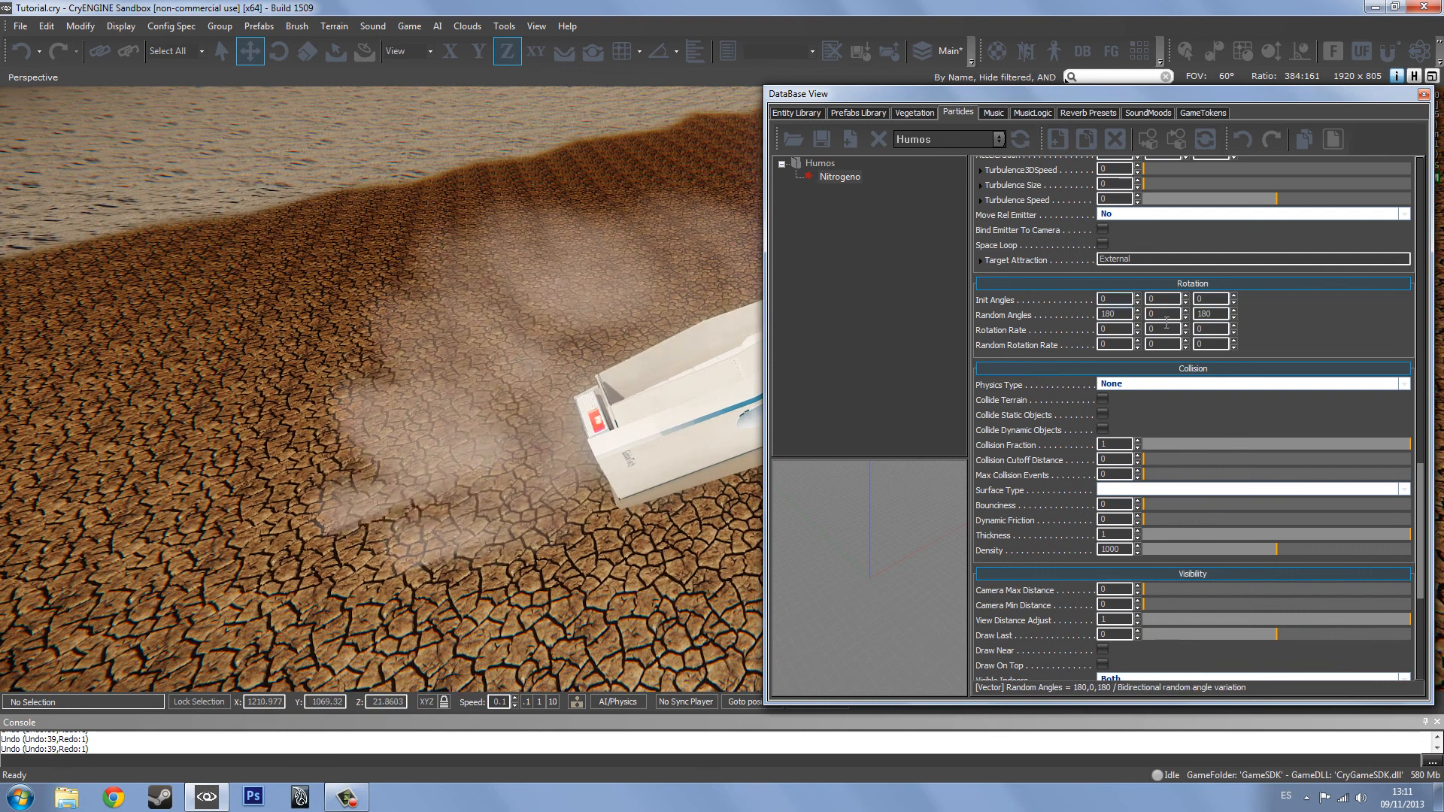
{"action": "type", "text": "180"}
{"action": "key", "text": "Return"}
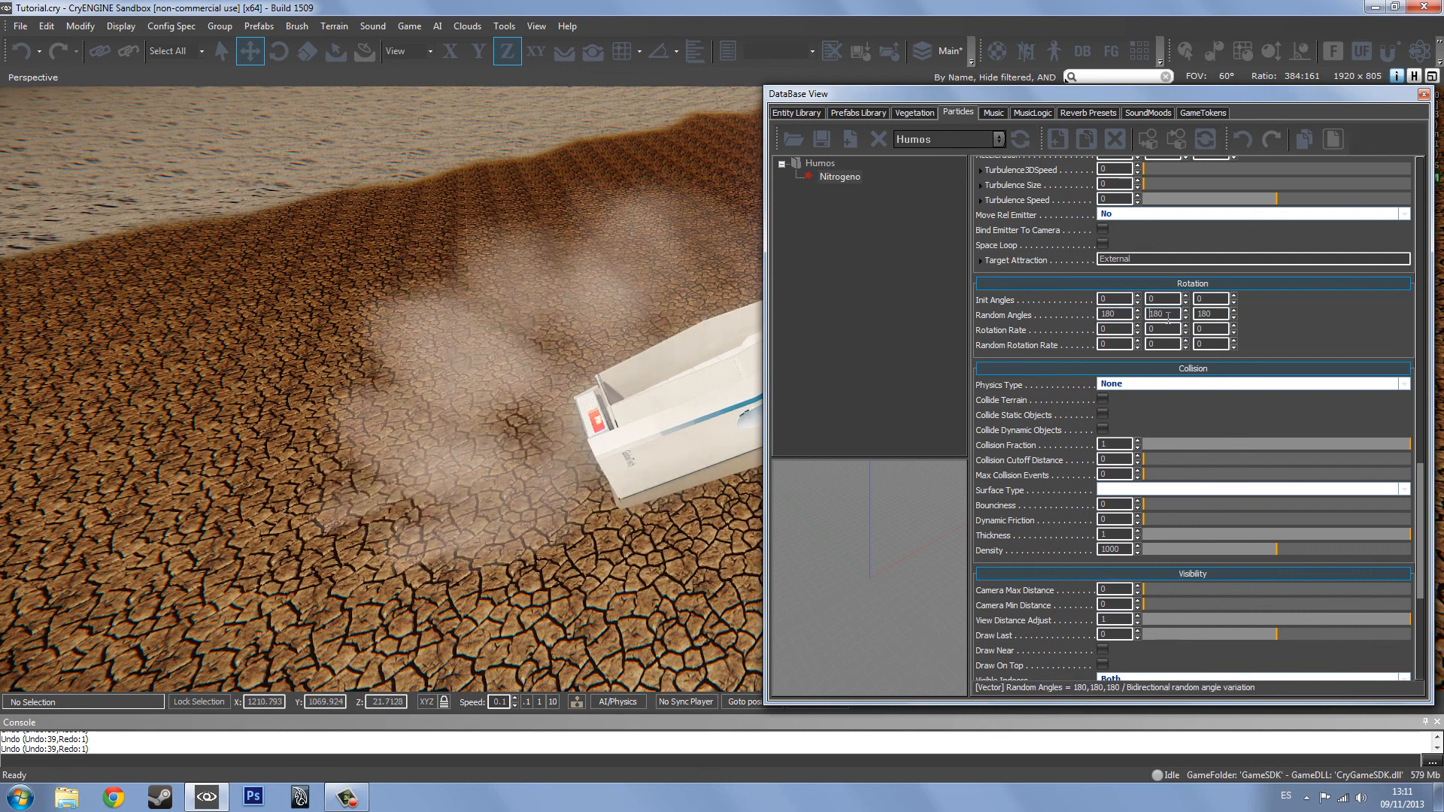
- Set the smoke's Random Angles to 90 on the second axis and check the particle motion around the capsule
{"action": "type", "text": "90"}
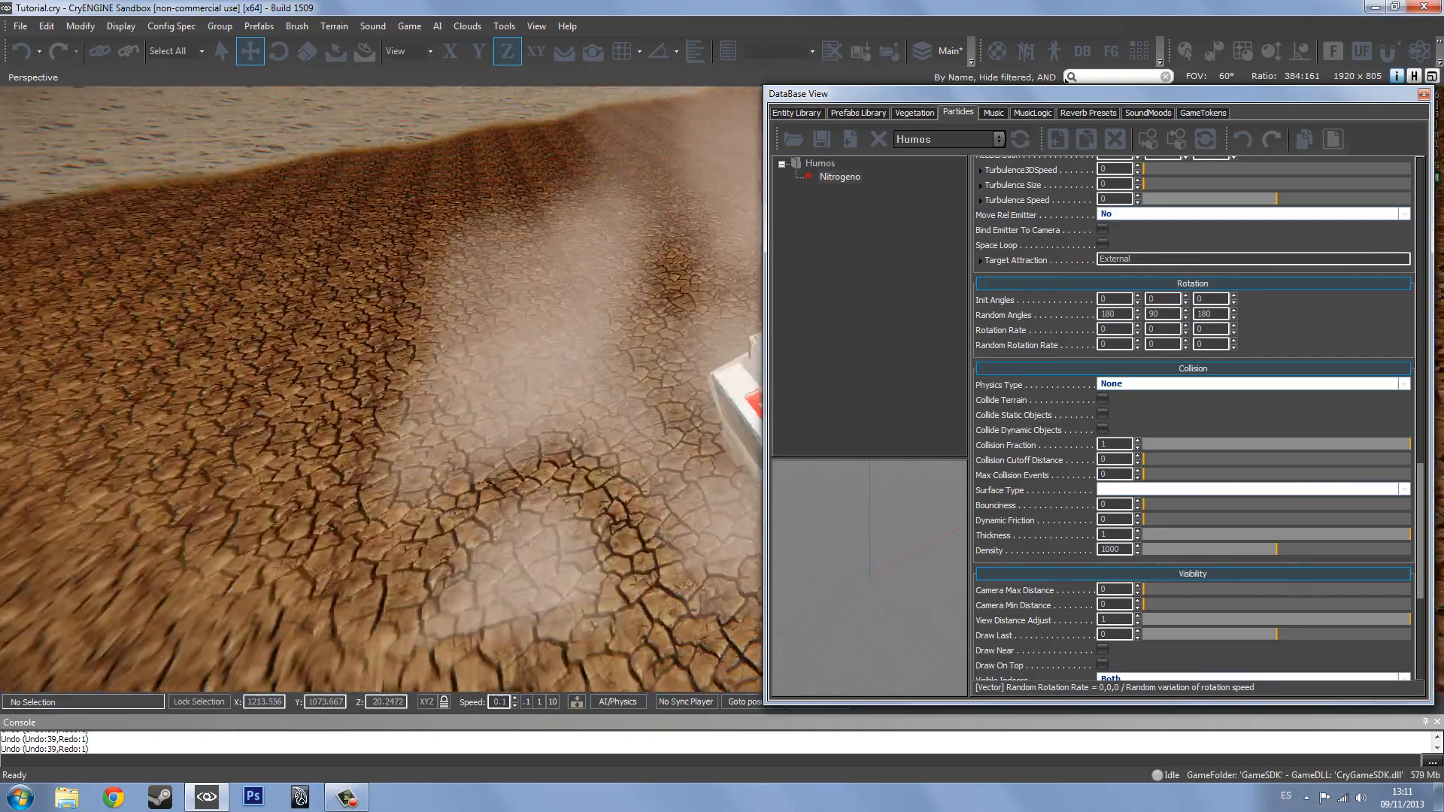
{"action": "right_click_drag", "start_coordinate": [382, 389], "coordinate": [293, 361]}
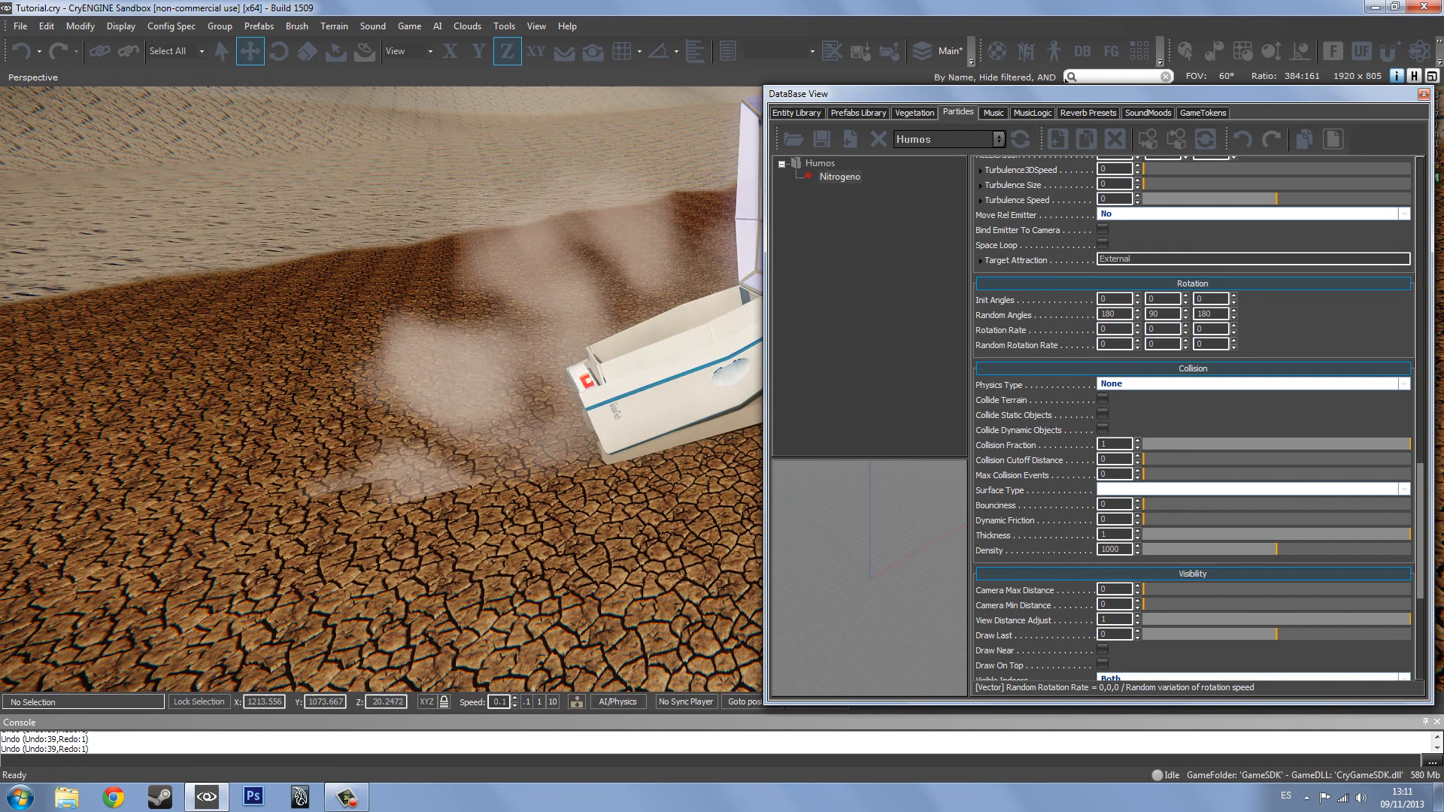
{"action": "right_click_drag", "start_coordinate": [466, 443], "coordinate": [452, 453]}
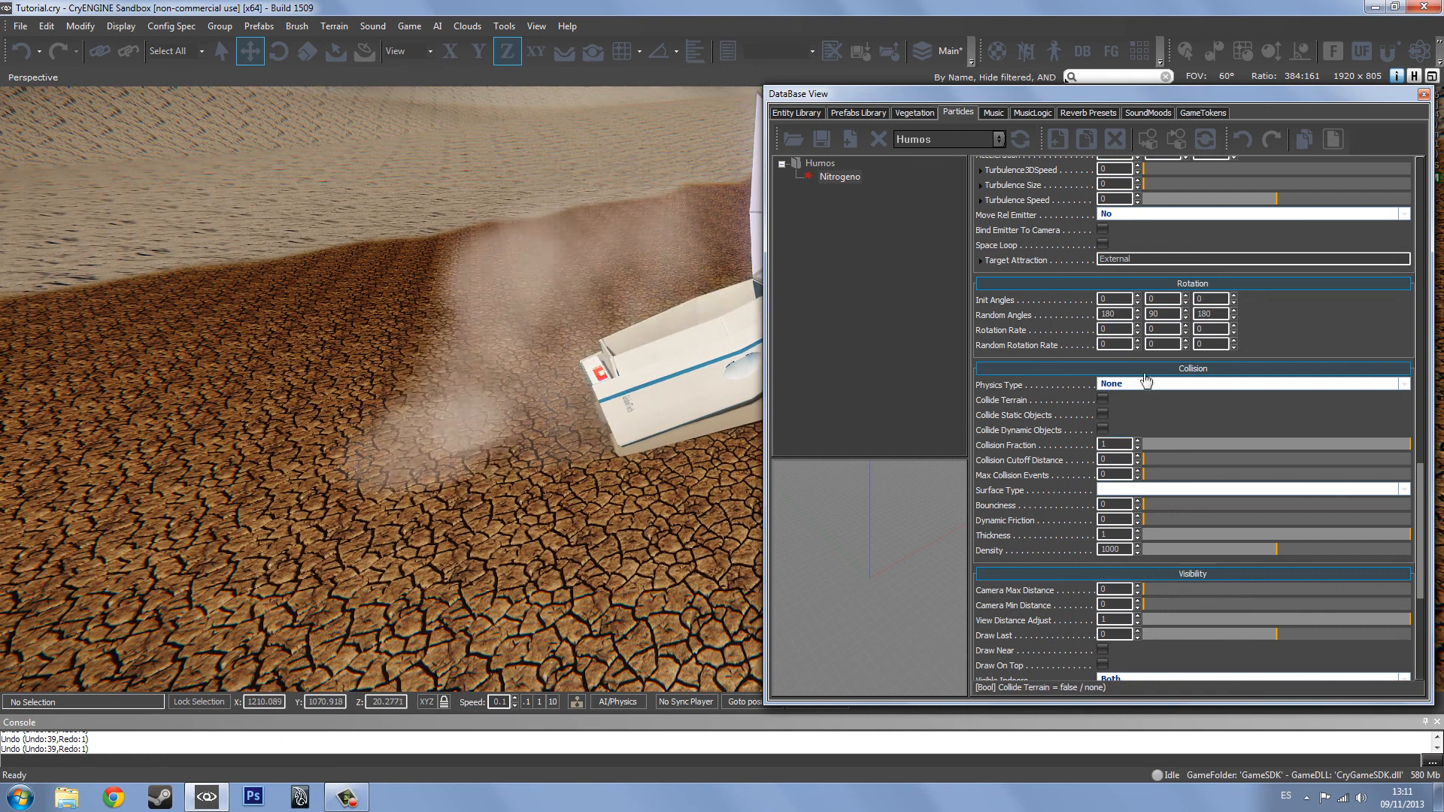
- Set the smoke's collision Physics Type to SimpleCollision and enable Collide Terrain
{"action": "scroll", "coordinate": [1100, 431], "scroll_direction": "down", "scroll_amount": 3}
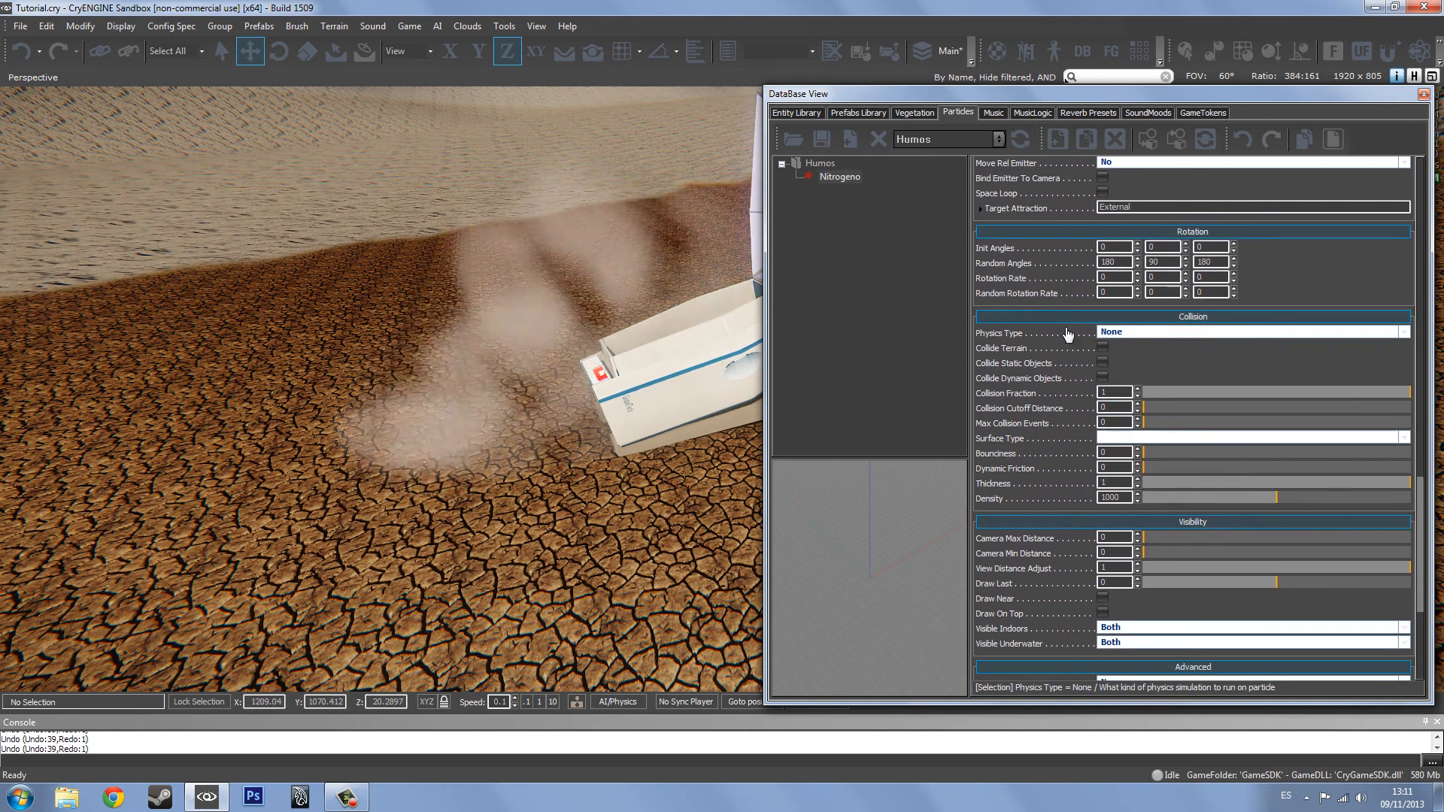
{"action": "left_click", "coordinate": [1157, 332]}
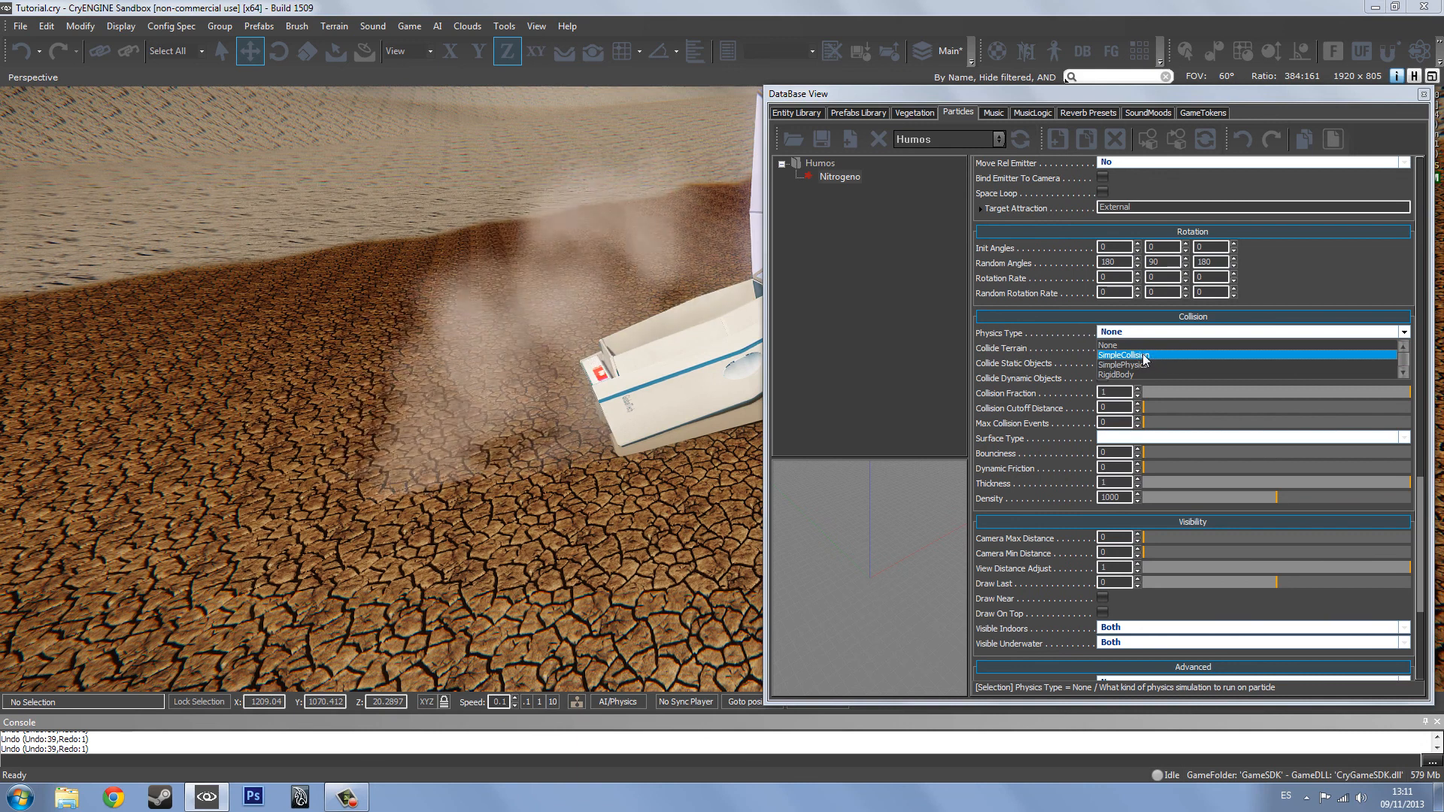
{"action": "left_click", "coordinate": [1162, 357]}
{"action": "left_click", "coordinate": [1103, 346]}
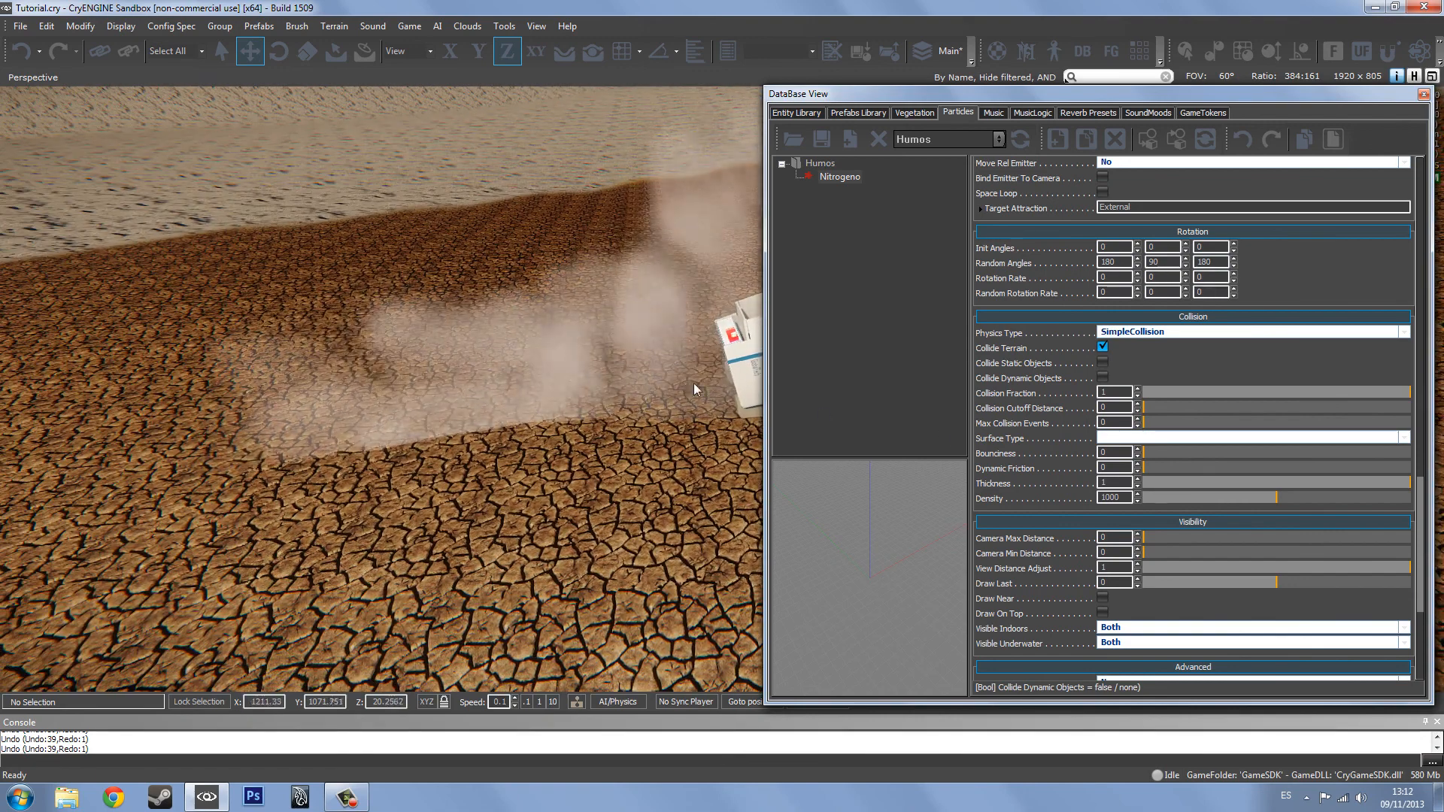
{"action": "left_click", "coordinate": [1103, 363]}
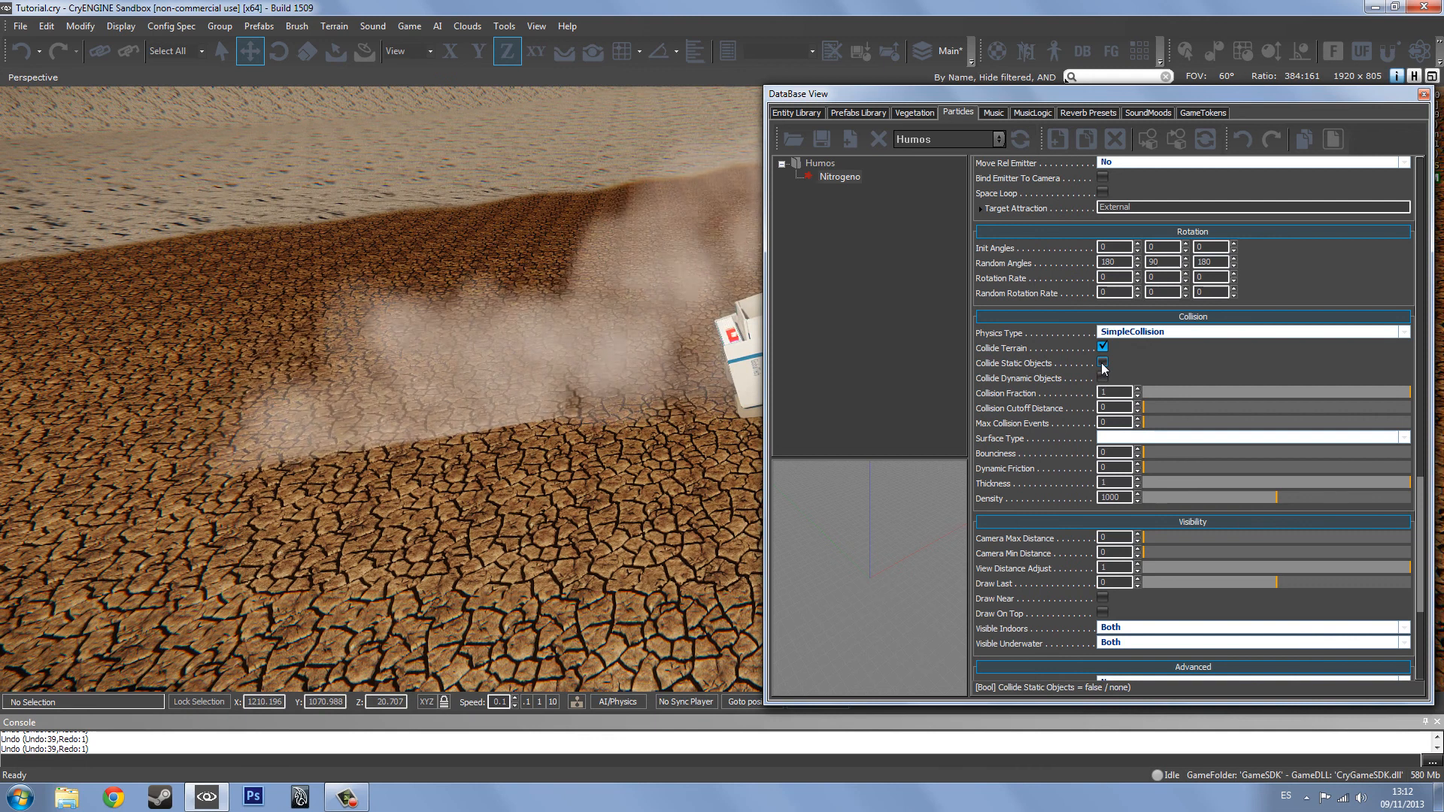
{"action": "left_click", "coordinate": [1103, 363]}
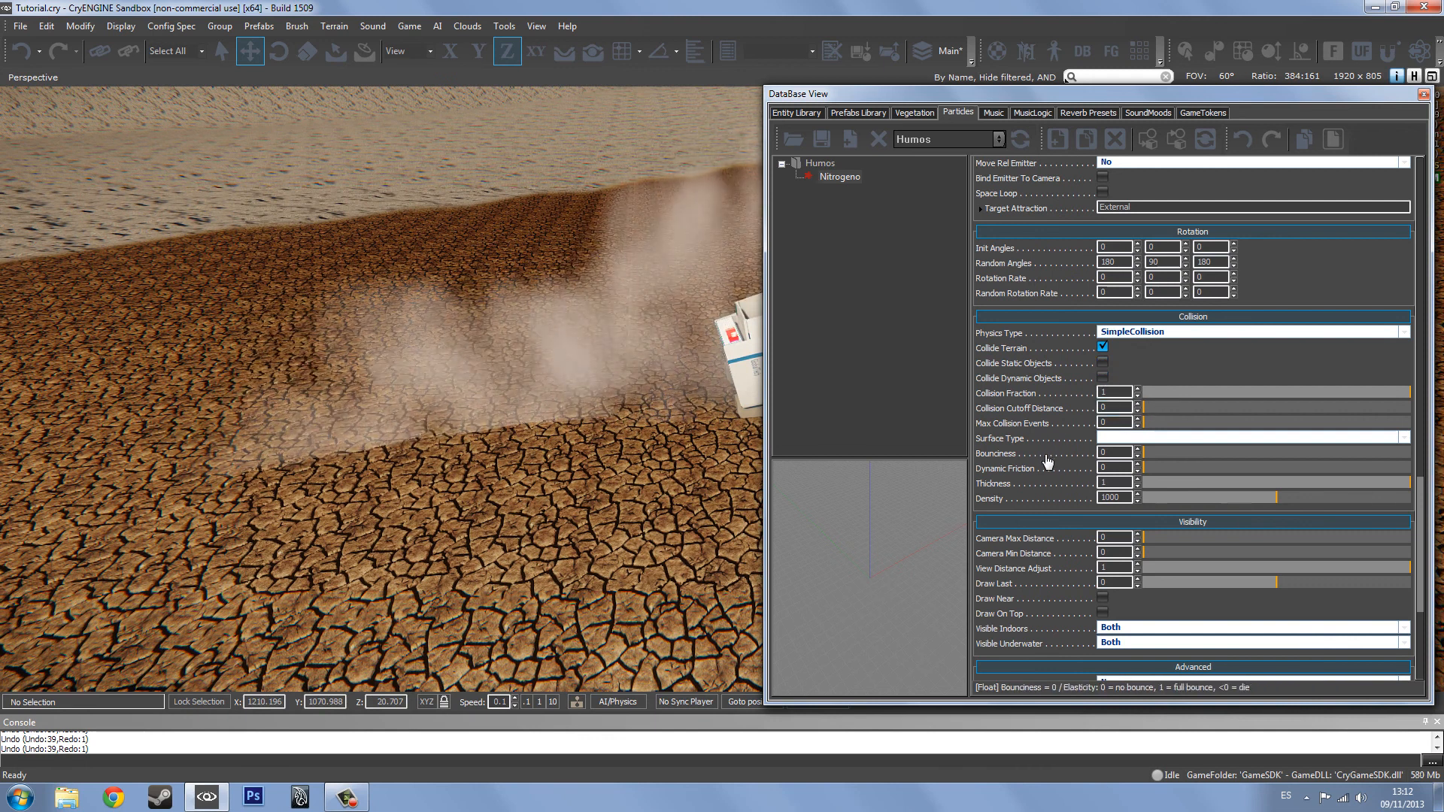
{"action": "right_click_drag", "start_coordinate": [652, 399], "coordinate": [477, 416]}
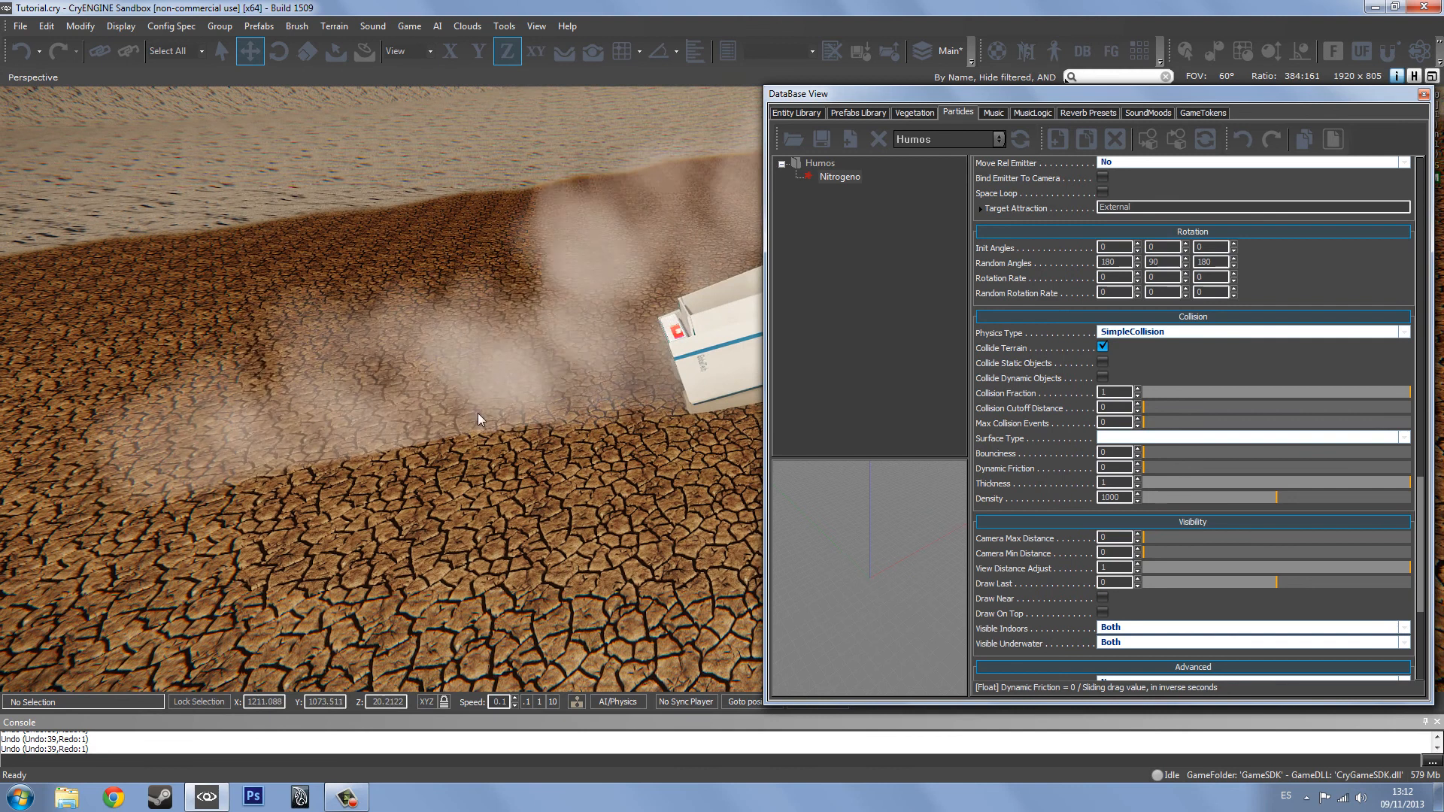
- Try a Dynamic Friction of about 0.76, inspect the smoke along the ground and reset it to 0
{"action": "mouse_move", "coordinate": [1145, 467]}
{"action": "left_mouse_down"}
{"action": "mouse_move", "coordinate": [1243, 468]}
{"action": "mouse_move", "coordinate": [1164, 474]}
{"action": "left_mouse_up"}
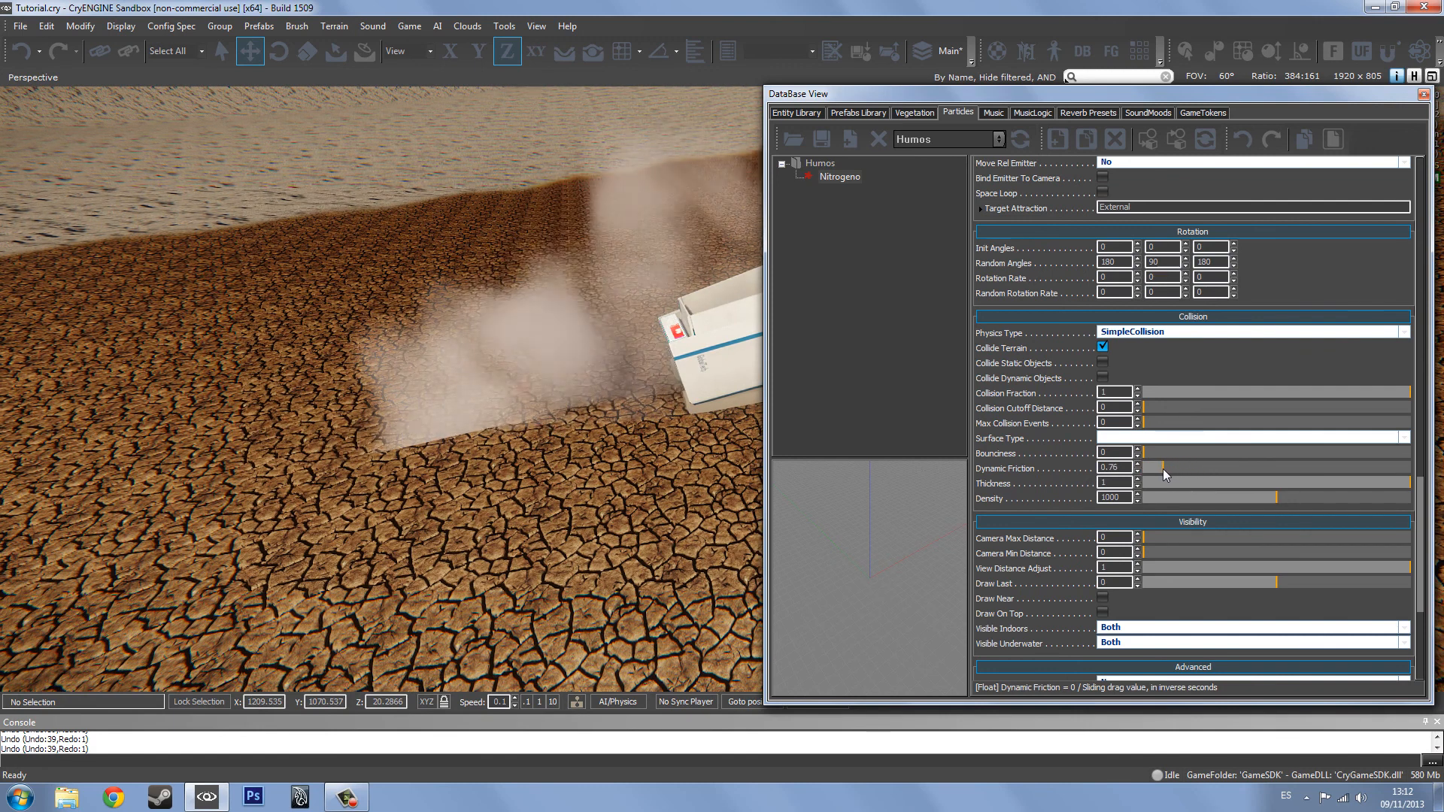
{"action": "key", "text": "w"}
{"action": "right_click_drag", "start_coordinate": [445, 456], "coordinate": [513, 331]}
{"action": "key", "text": "s"}
{"action": "key", "text": "s"}
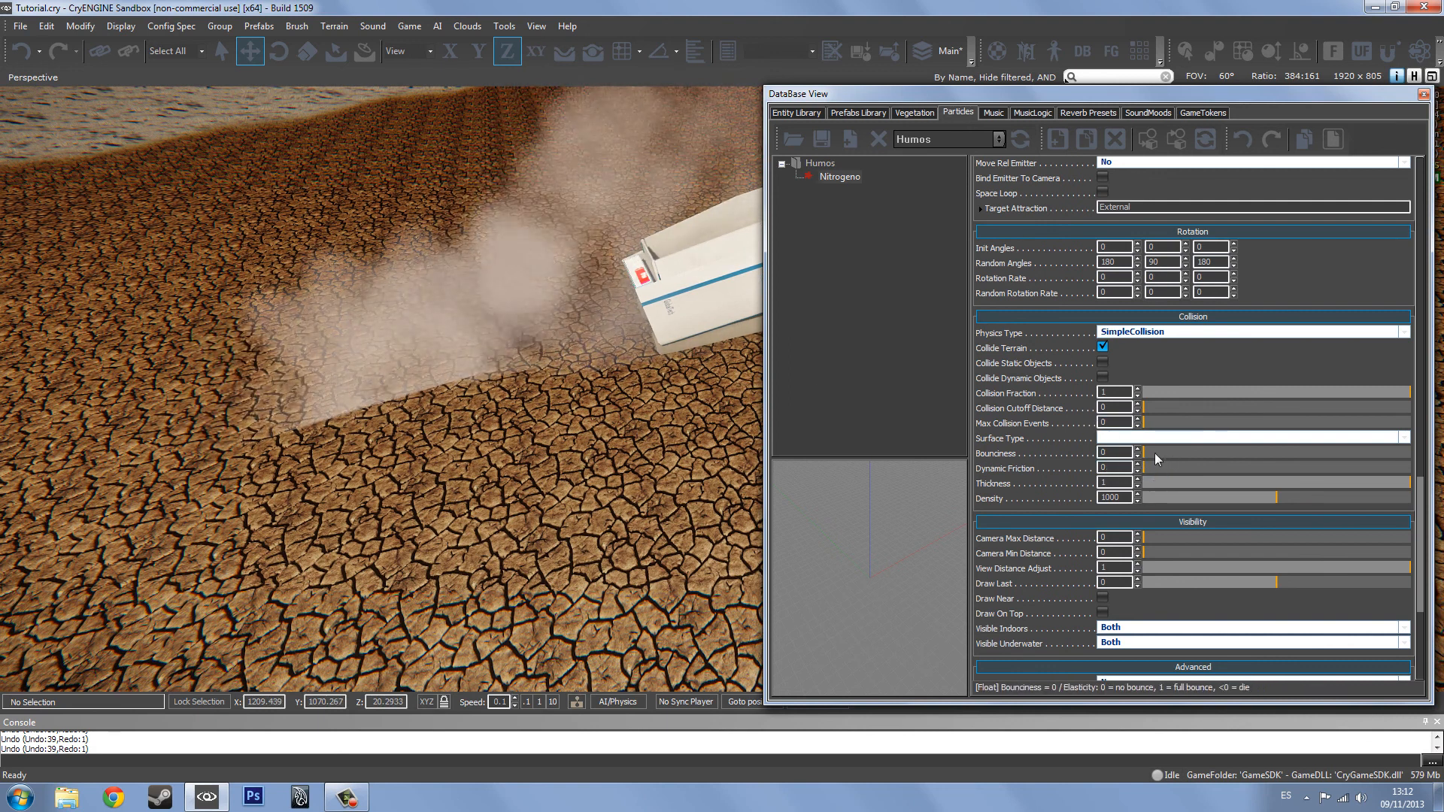
- Try a collision Bounciness of 1, check how the smoke spreads over the terrain and reset it to 0
{"action": "left_click_drag", "start_coordinate": [1175, 454], "coordinate": [1422, 470]}
{"action": "right_click_drag", "start_coordinate": [550, 265], "coordinate": [542, 226]}
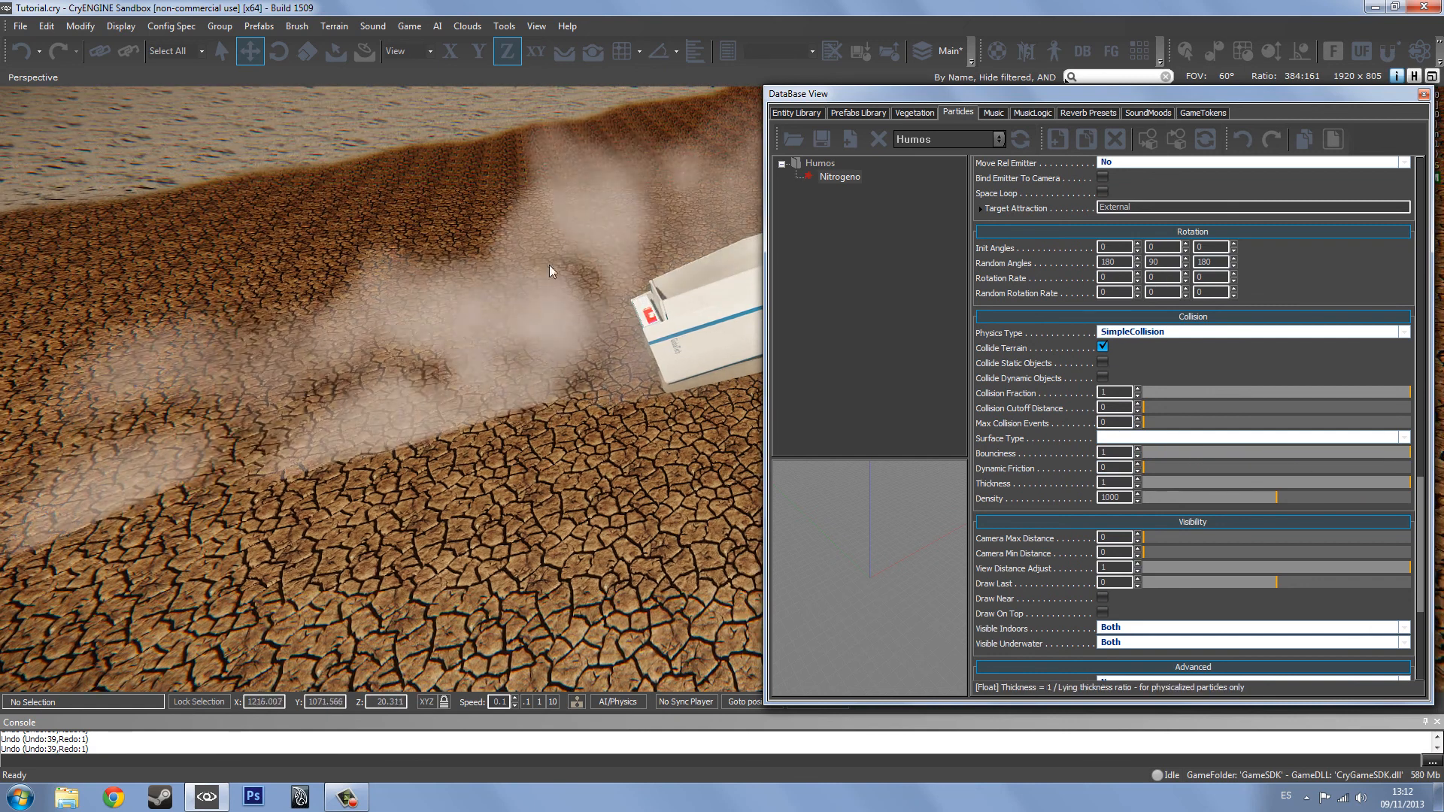
{"action": "right_click_drag", "start_coordinate": [482, 364], "coordinate": [455, 355]}
{"action": "left_click_drag", "start_coordinate": [1181, 454], "coordinate": [1075, 459]}
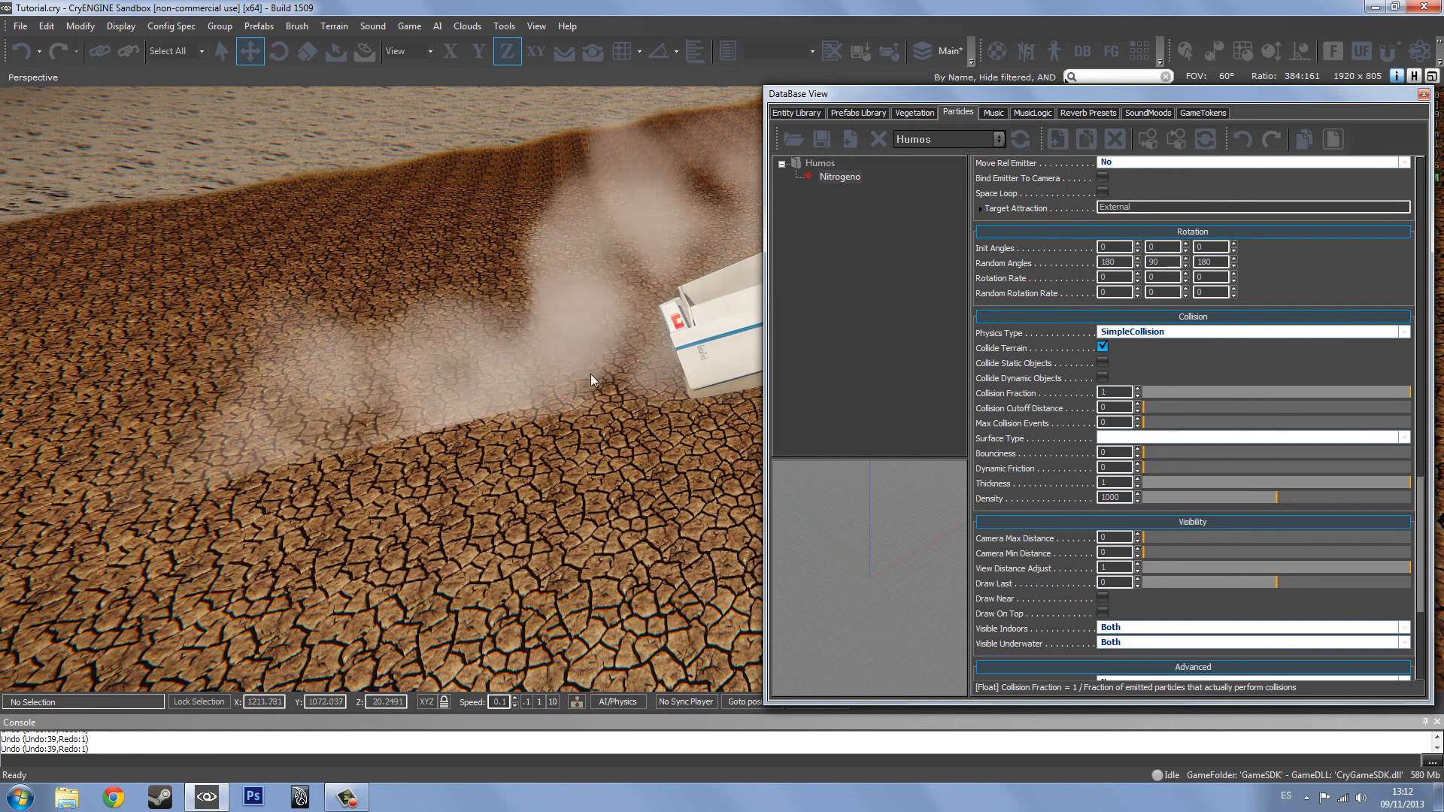
- Try a Collision Fraction of about 0.501 and restore it to 1
{"action": "left_click_drag", "start_coordinate": [1281, 392], "coordinate": [1277, 392]}
{"action": "left_click_drag", "start_coordinate": [1125, 392], "coordinate": [1090, 399]}
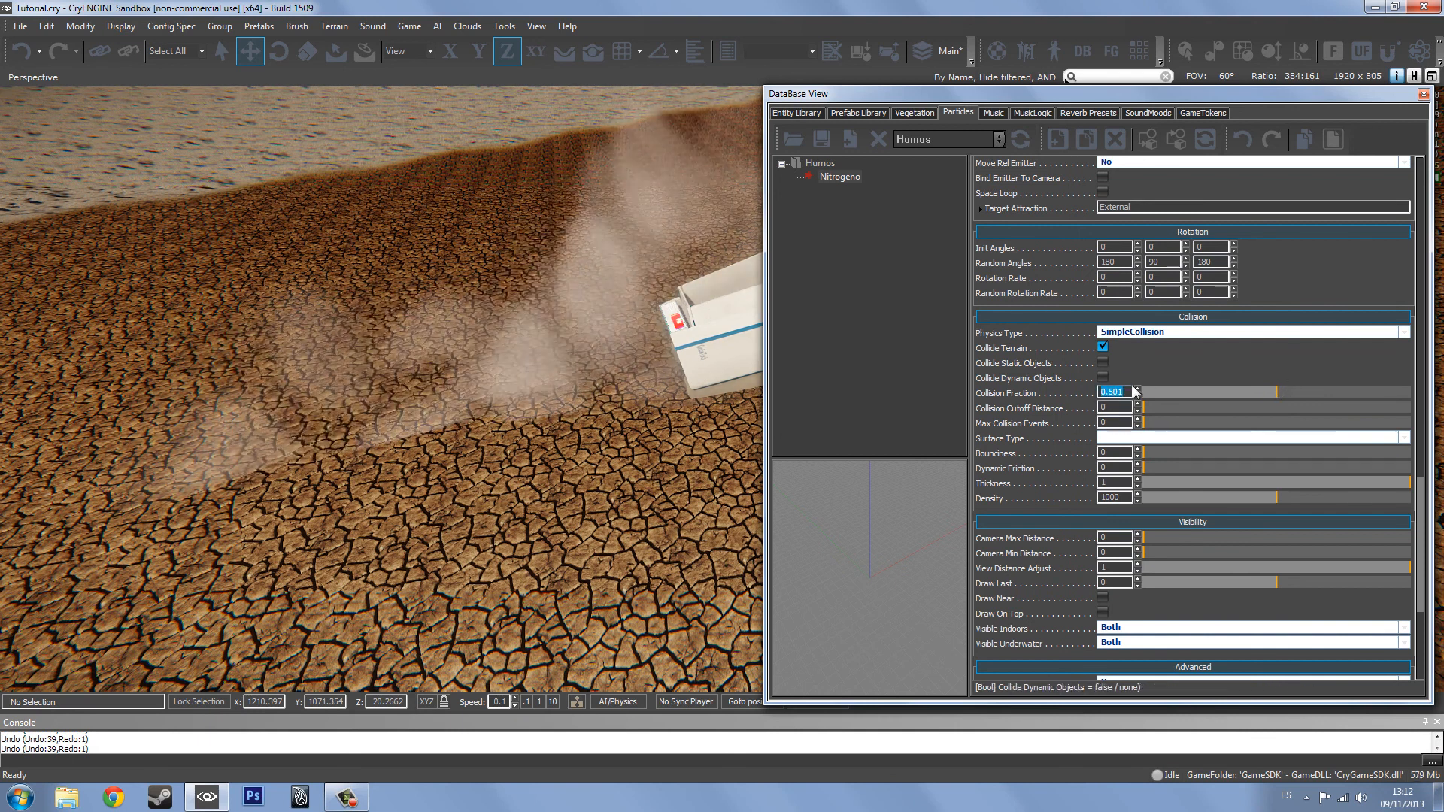
{"action": "left_click_drag", "start_coordinate": [1108, 397], "coordinate": [1103, 402]}
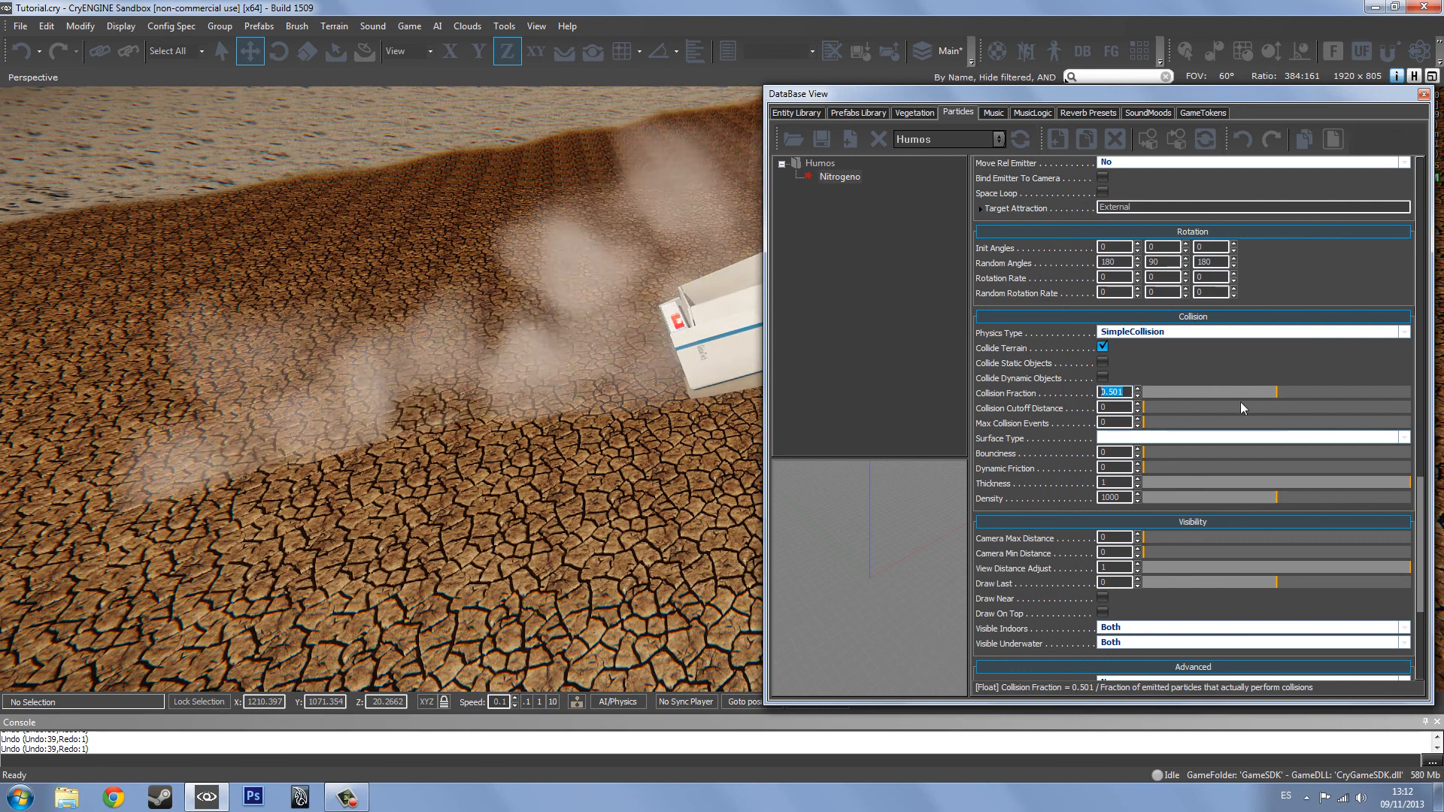
{"action": "left_click_drag", "start_coordinate": [1284, 390], "coordinate": [1414, 392]}
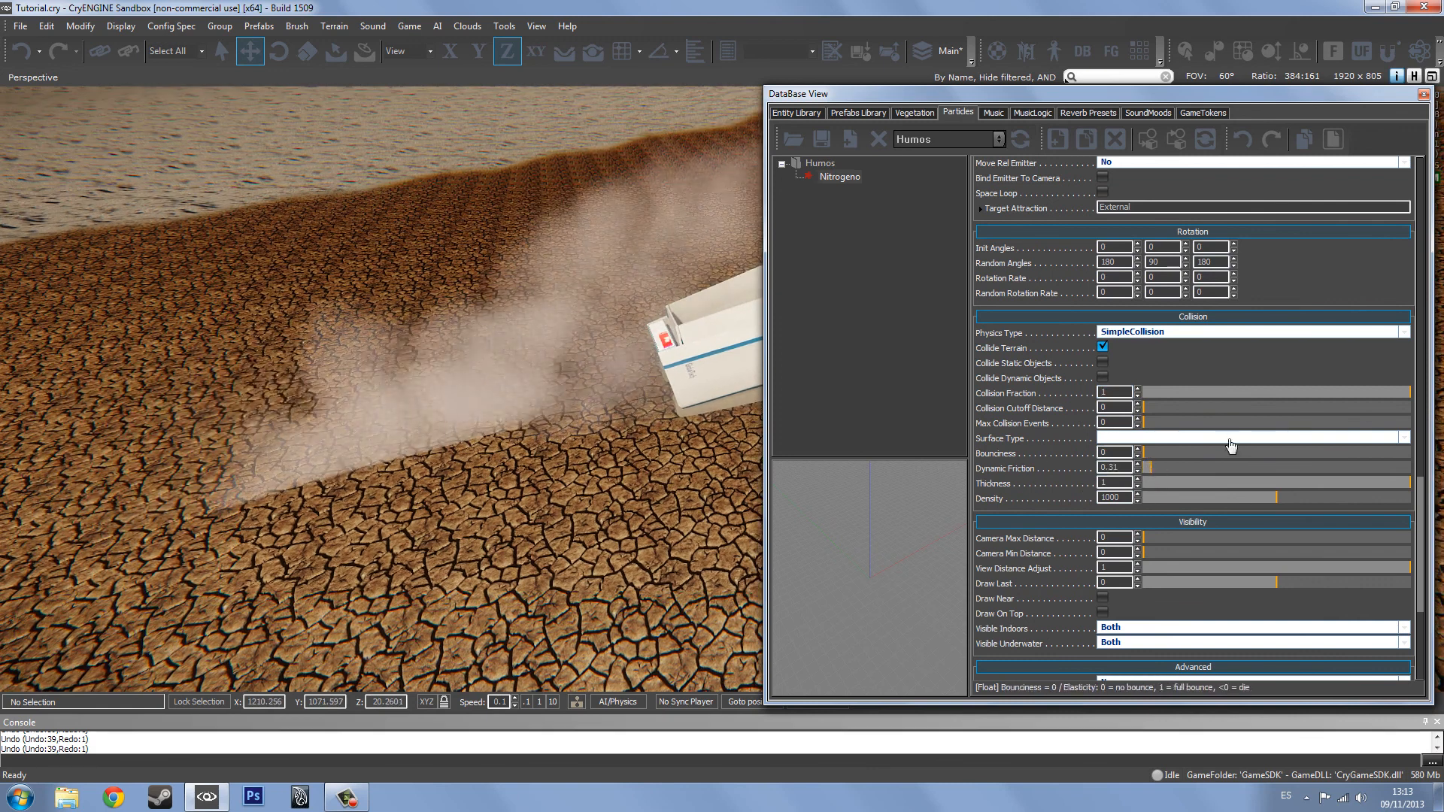
- Set the particle Count to 15 and stretch the smoke particles with a Stretch of about 0.213
{"action": "left_click_drag", "start_coordinate": [1419, 503], "coordinate": [1438, 160]}
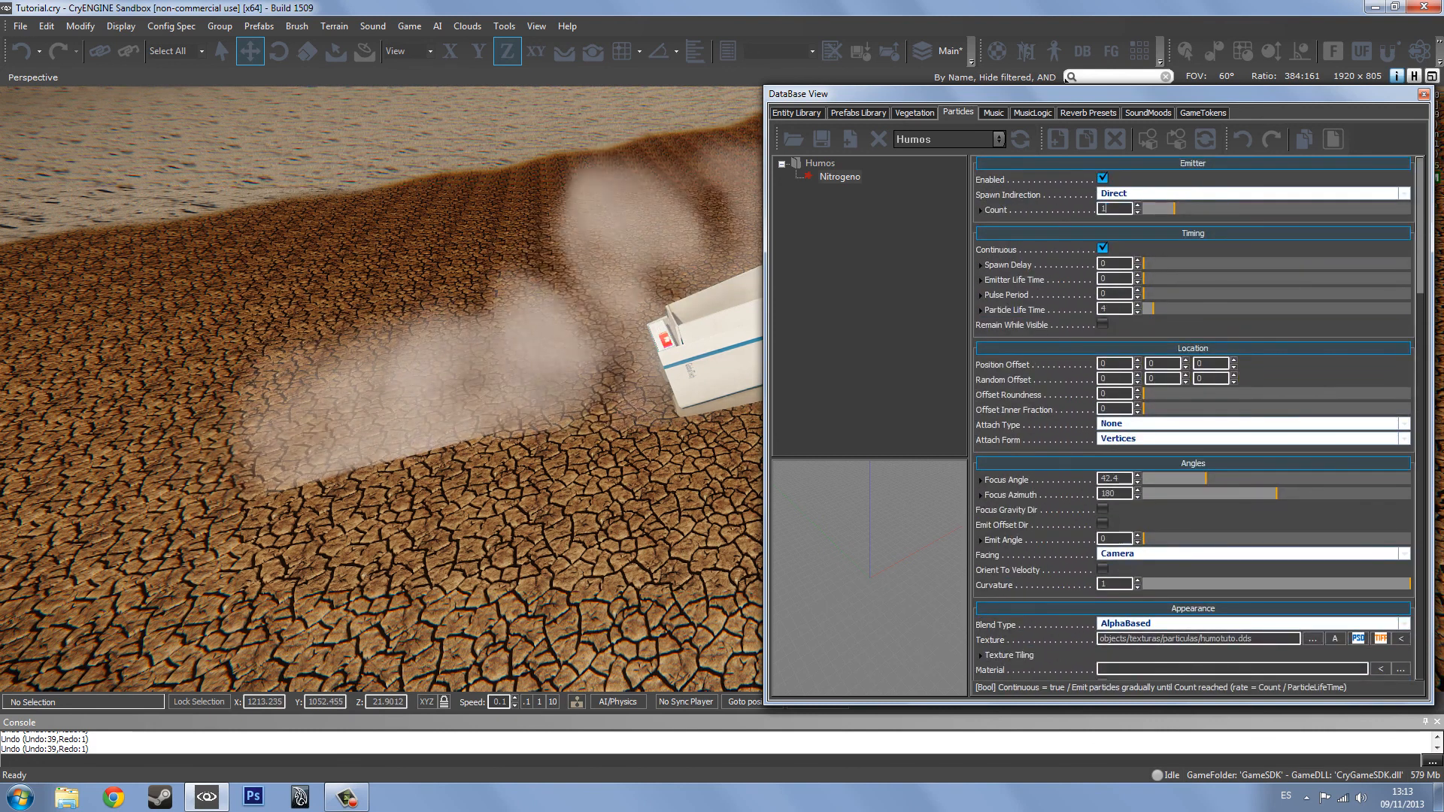
{"action": "left_click_drag", "start_coordinate": [1420, 207], "coordinate": [1413, 419]}
{"action": "right_click_drag", "start_coordinate": [564, 407], "coordinate": [684, 361]}
{"action": "left_click", "coordinate": [1151, 368]}
{"action": "left_click_drag", "start_coordinate": [1152, 367], "coordinate": [1199, 366]}
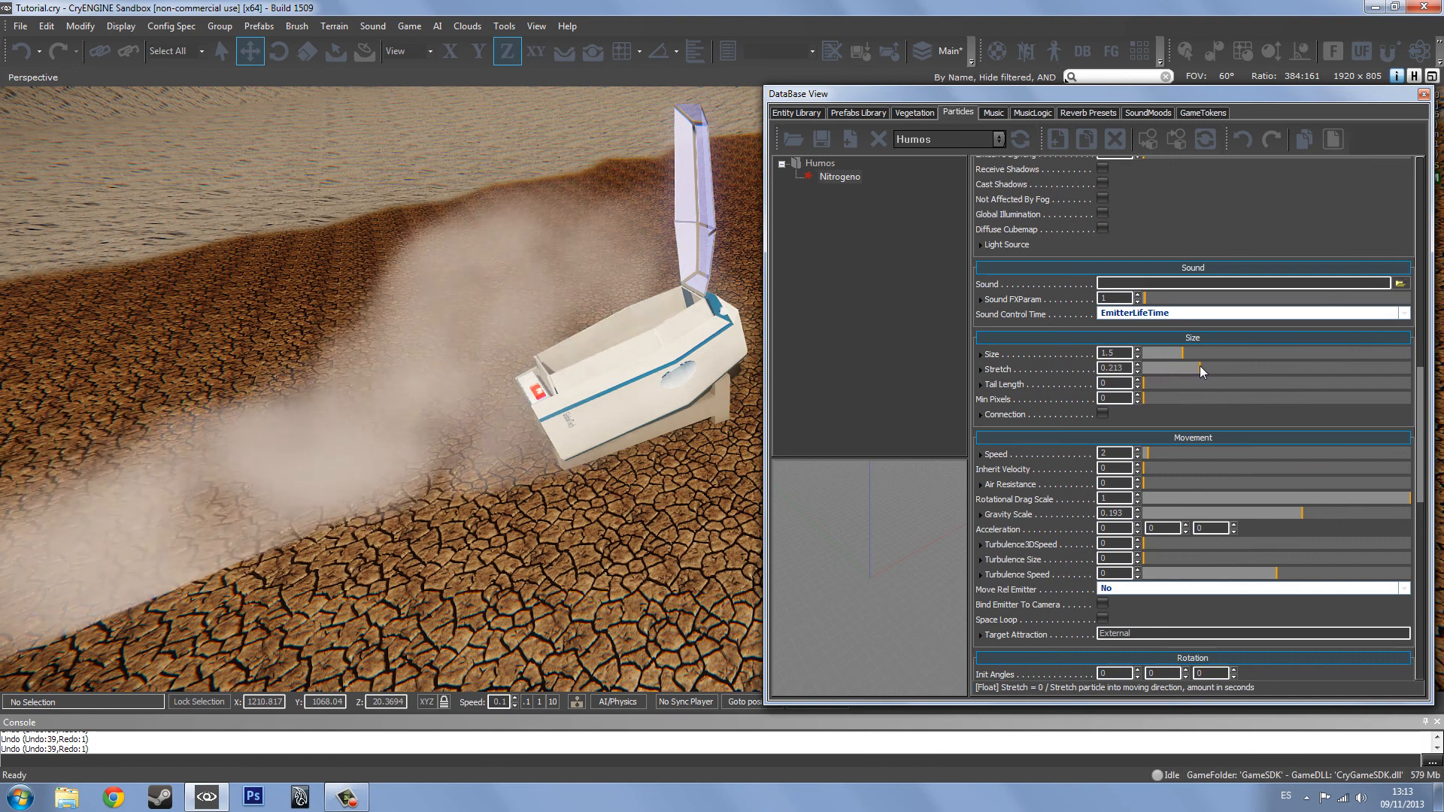
{"action": "right_click_drag", "start_coordinate": [428, 398], "coordinate": [361, 423]}
- Set the collision Dynamic Friction to 0.5 and check how the smoke settles beside the capsule
{"action": "left_click_drag", "start_coordinate": [1418, 411], "coordinate": [1422, 521]}
{"action": "left_click", "coordinate": [1157, 472]}
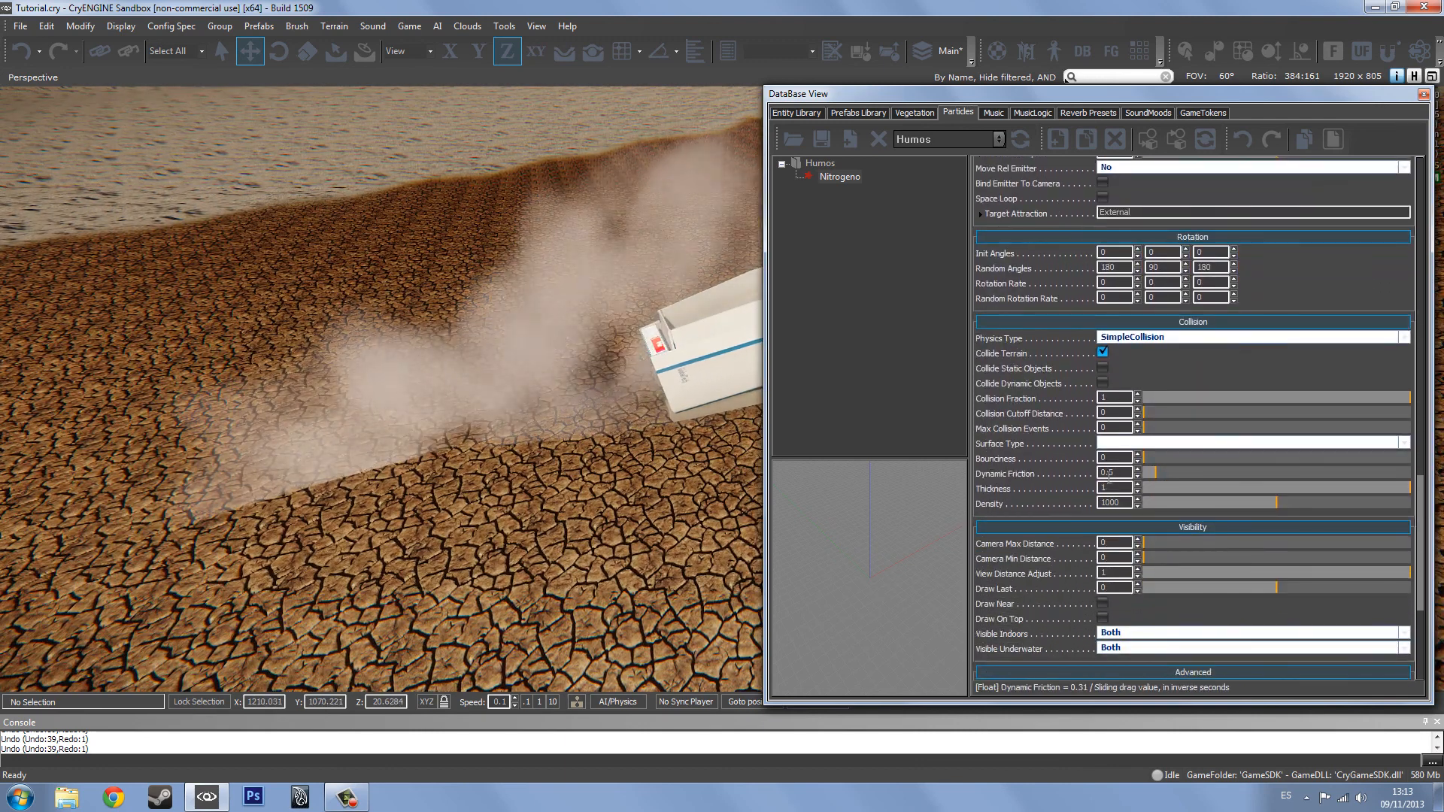
{"action": "right_click_drag", "start_coordinate": [482, 421], "coordinate": [561, 380]}
{"action": "right_click_drag", "start_coordinate": [525, 438], "coordinate": [665, 363]}
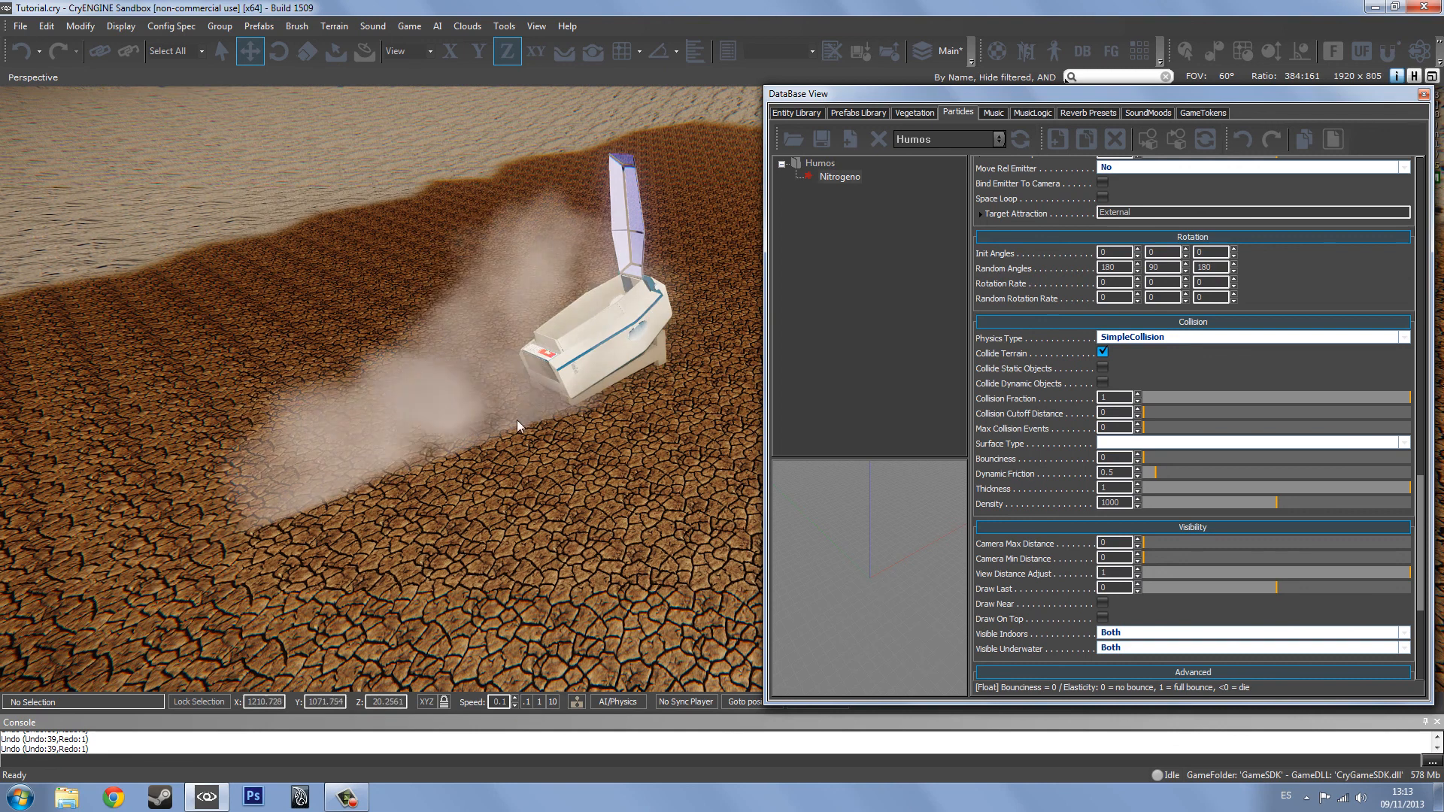
{"action": "right_click_drag", "start_coordinate": [517, 419], "coordinate": [611, 409]}
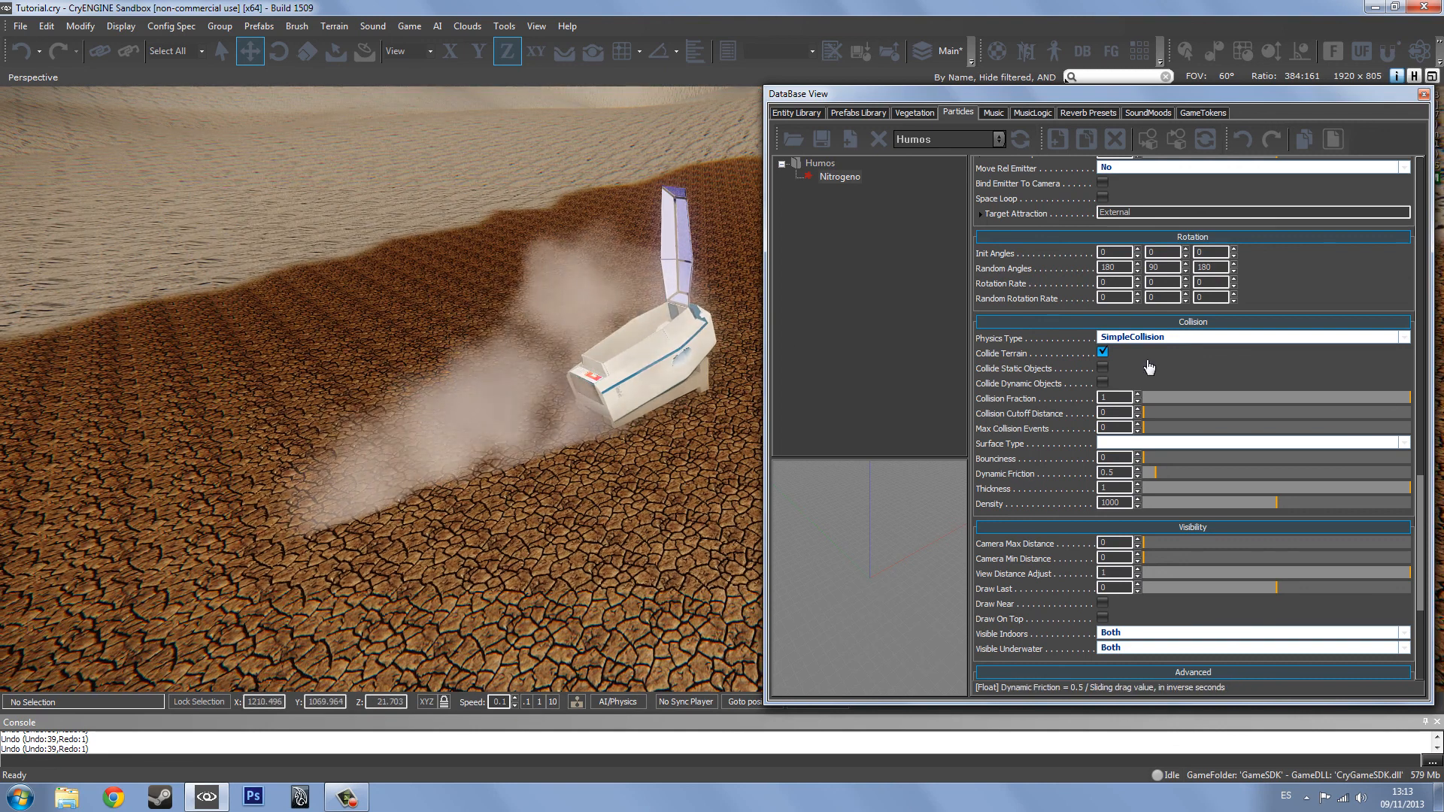
- Inspect the finished smoke around the capsule from near and far, closing the DataBase View for an unobstructed view
{"action": "scroll", "coordinate": [1423, 488], "scroll_direction": "up", "scroll_amount": 15}
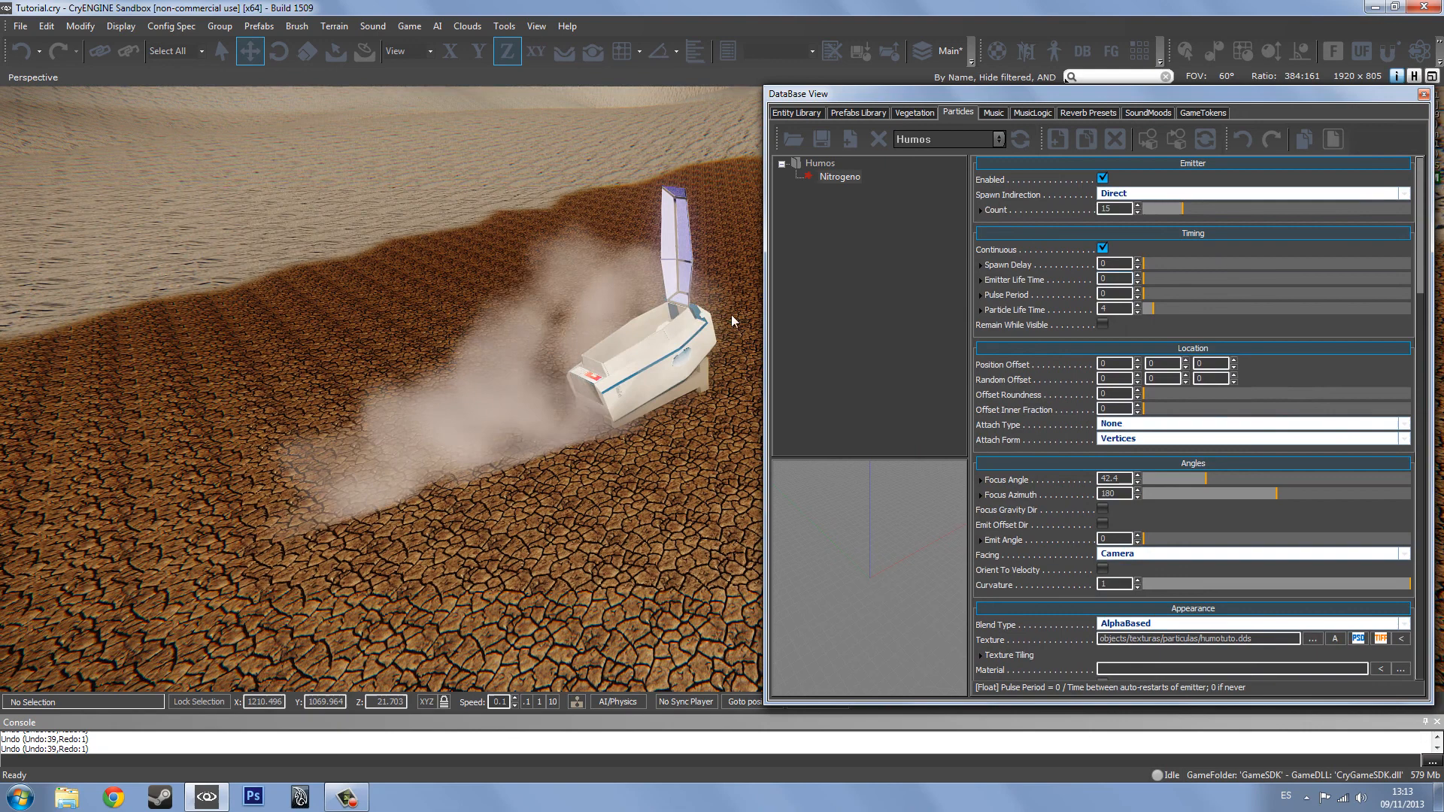
{"action": "right_click_drag", "start_coordinate": [731, 314], "coordinate": [677, 319]}
{"action": "right_click_drag", "start_coordinate": [662, 422], "coordinate": [699, 389]}
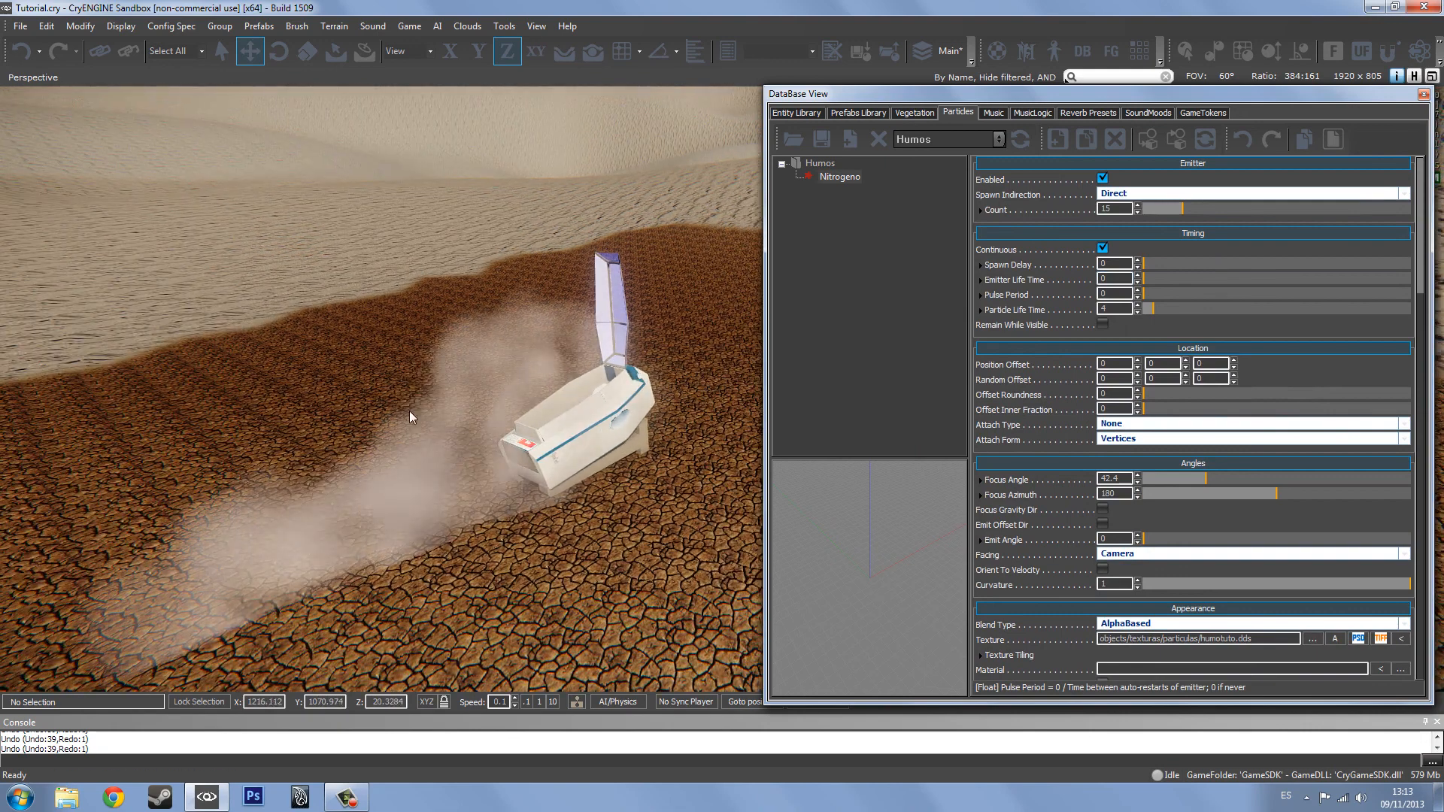
{"action": "right_click_drag", "start_coordinate": [410, 410], "coordinate": [545, 373]}
{"action": "right_click_drag", "start_coordinate": [456, 449], "coordinate": [531, 368]}
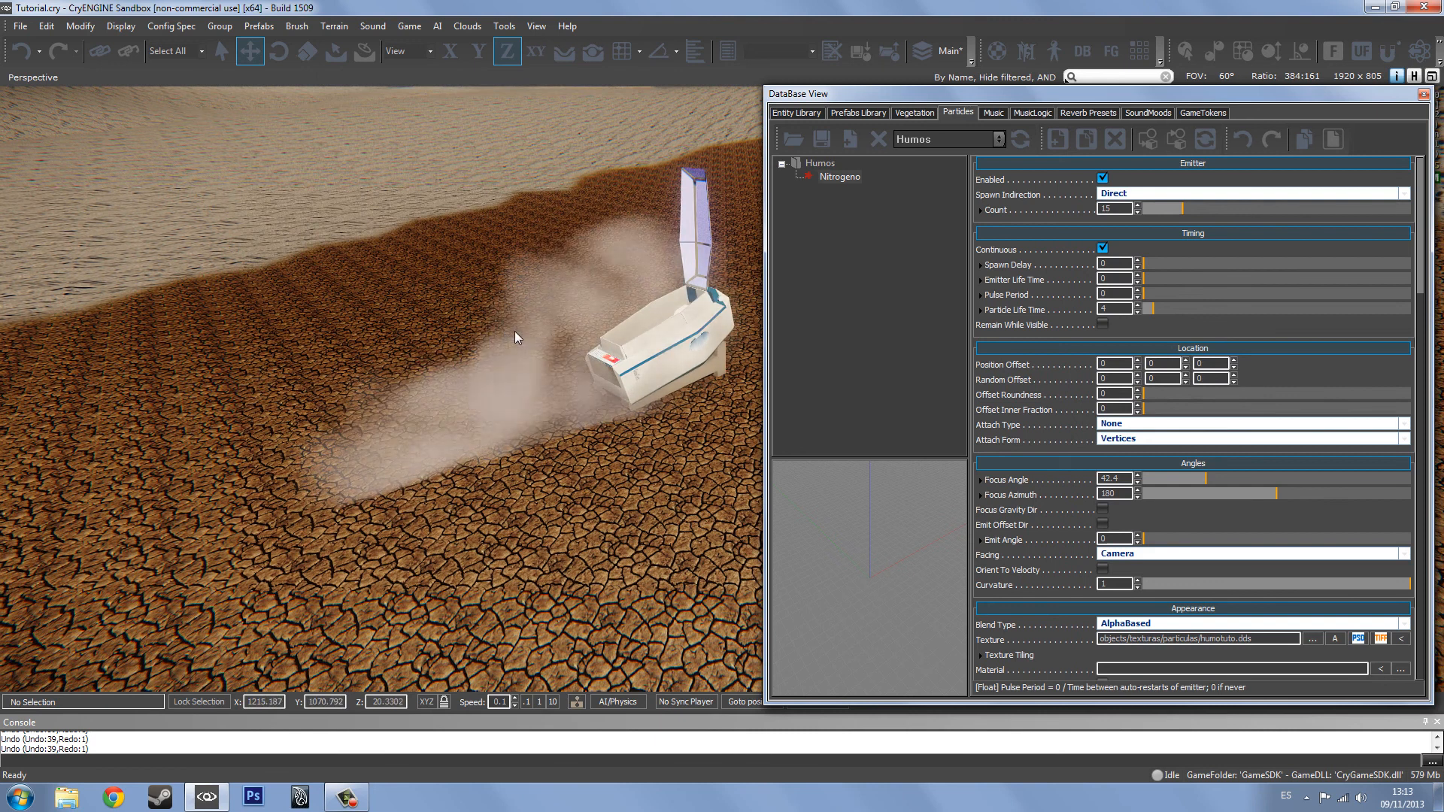
{"action": "left_click", "coordinate": [1424, 94]}
{"action": "right_click_drag", "start_coordinate": [927, 304], "coordinate": [864, 349]}
{"action": "key", "text": "w"}
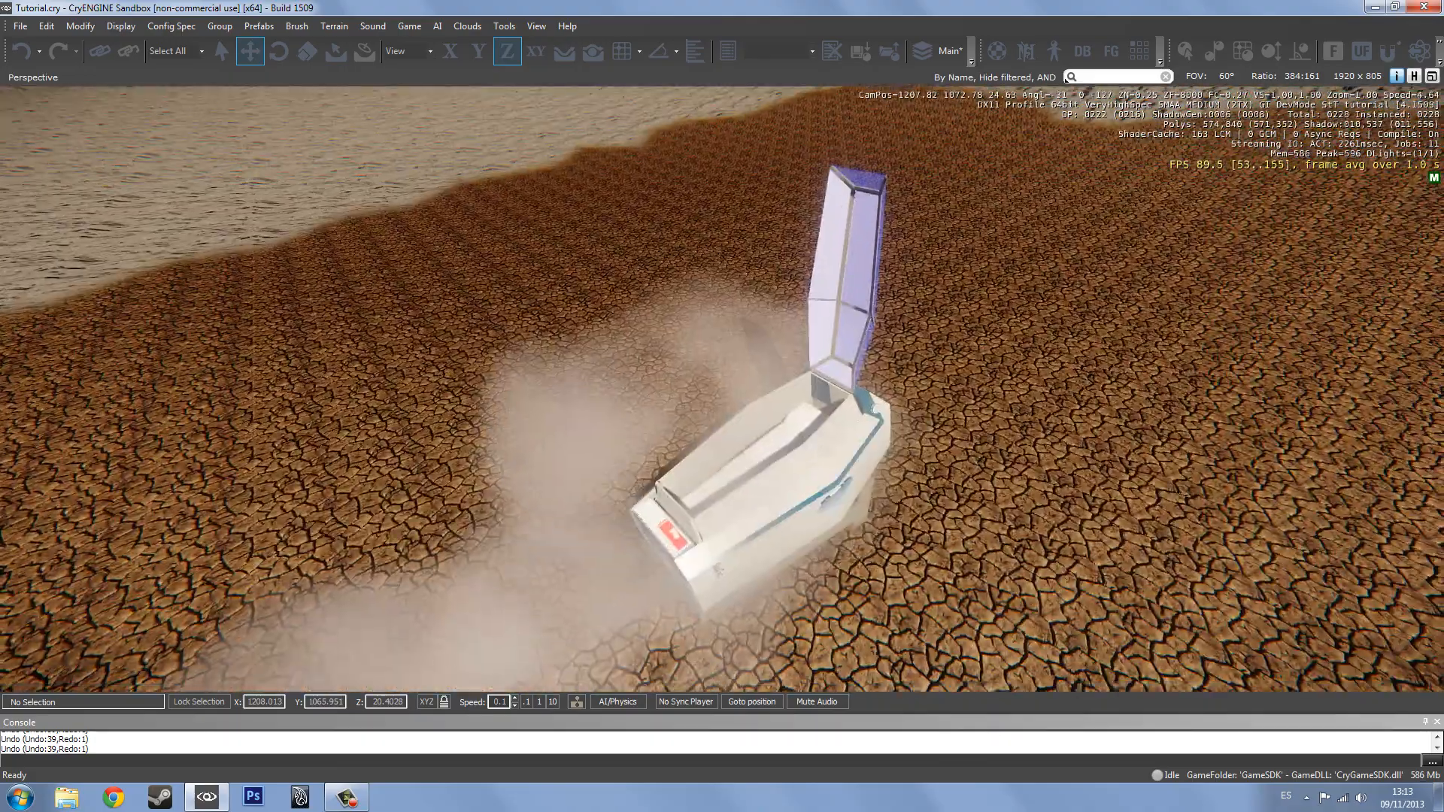
{"action": "key", "text": "s"}
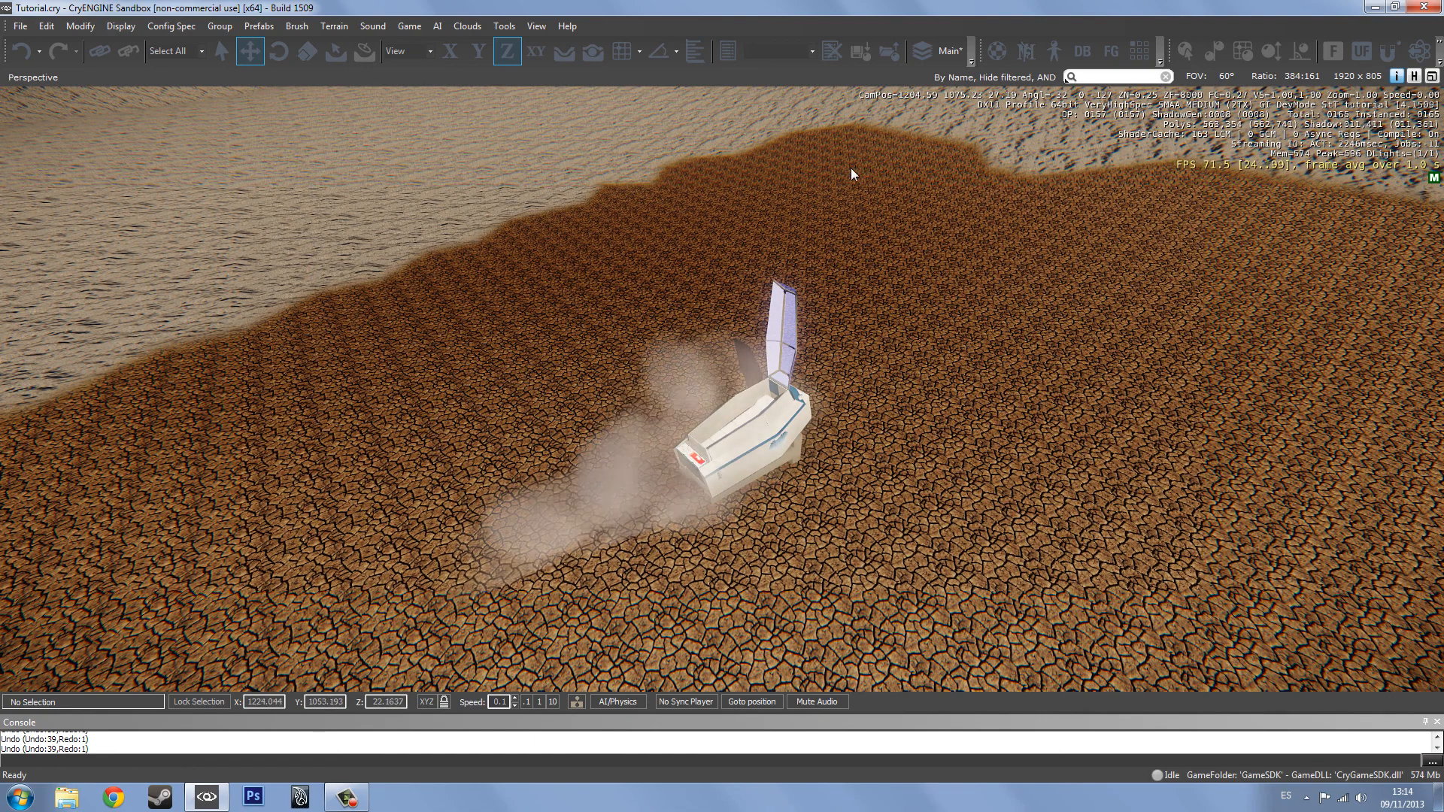
{"action": "right_click_drag", "start_coordinate": [1348, 174], "coordinate": [1019, 236]}
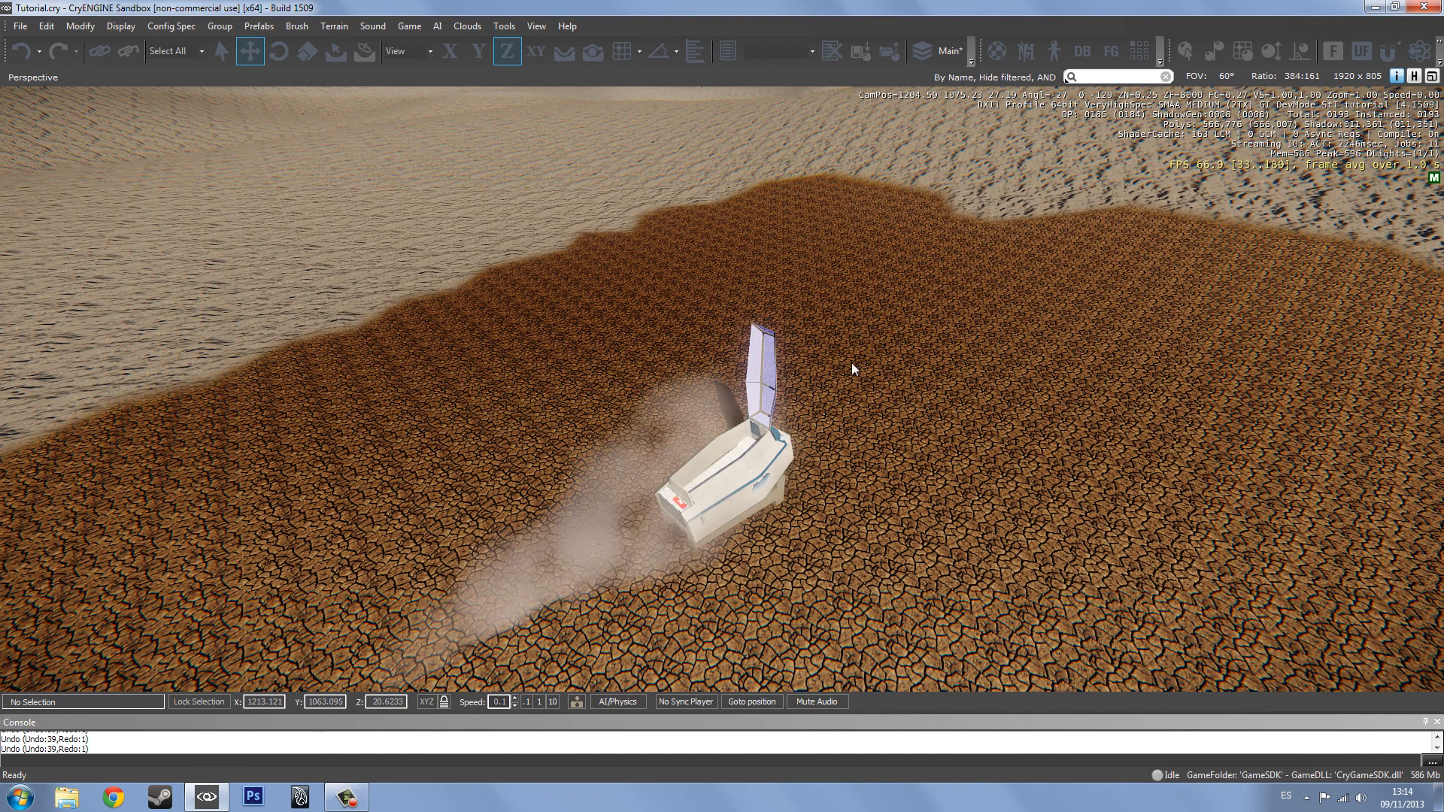
{"action": "right_click_drag", "start_coordinate": [843, 362], "coordinate": [957, 401]}
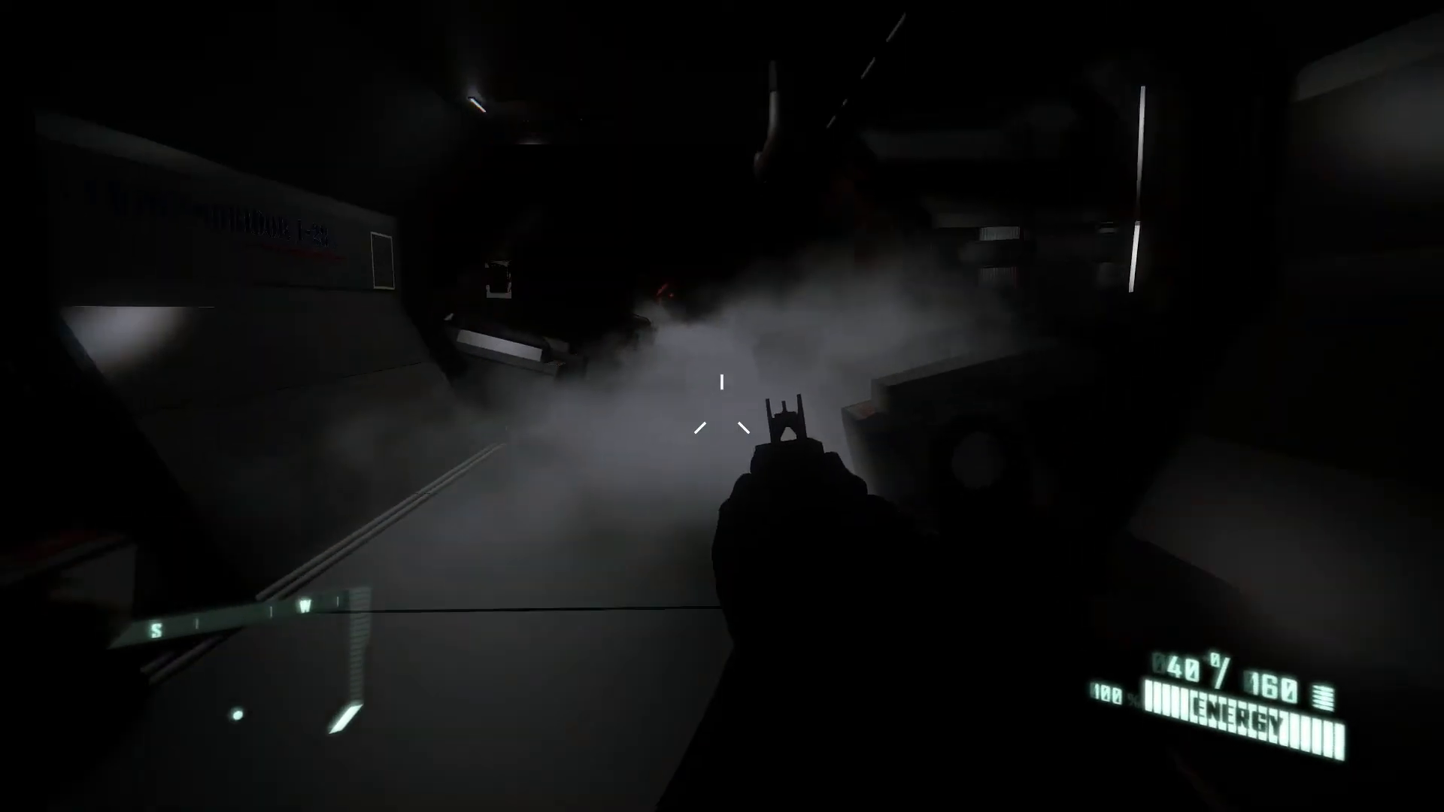
{"action": "key", "text": "w"}
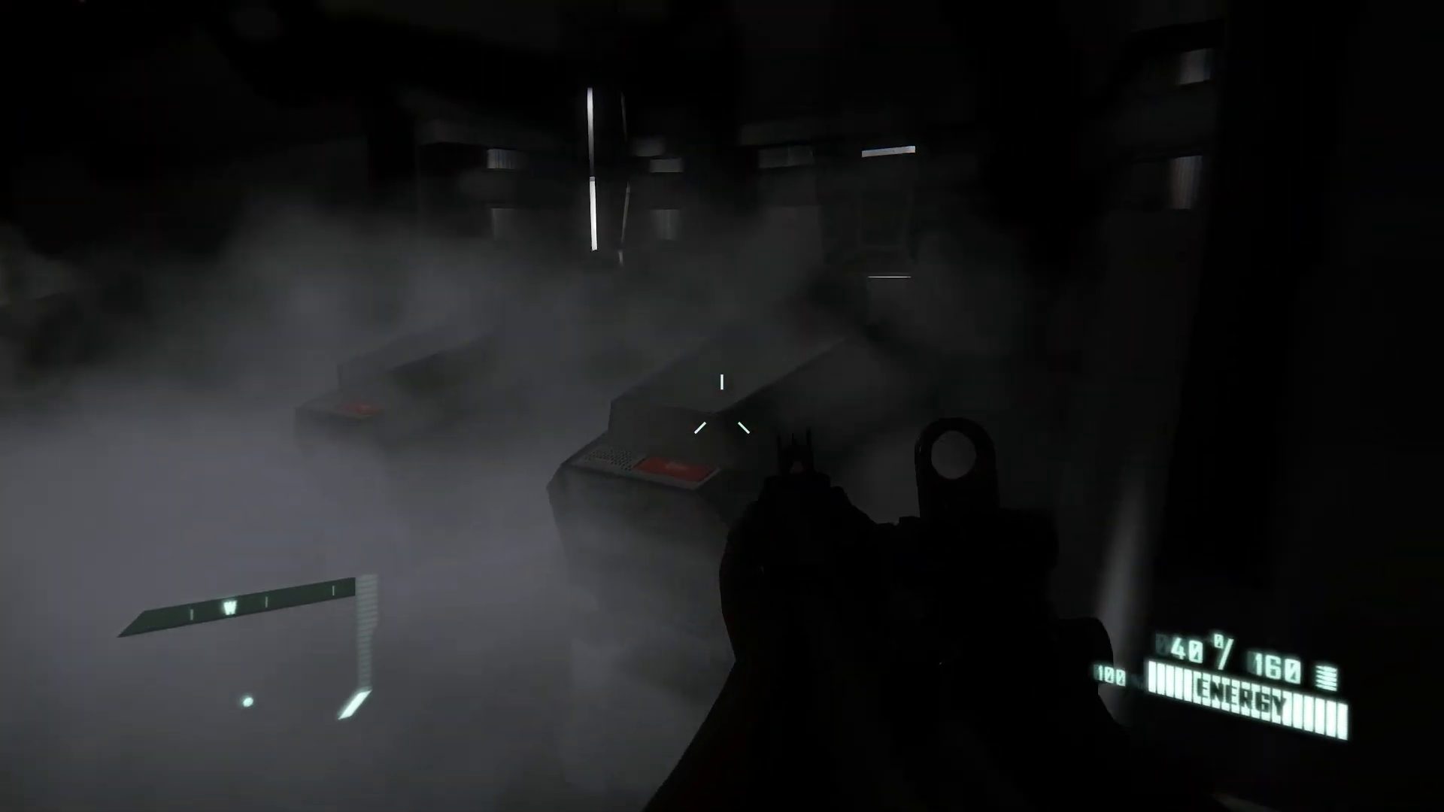
{"action": "key", "text": "w"}
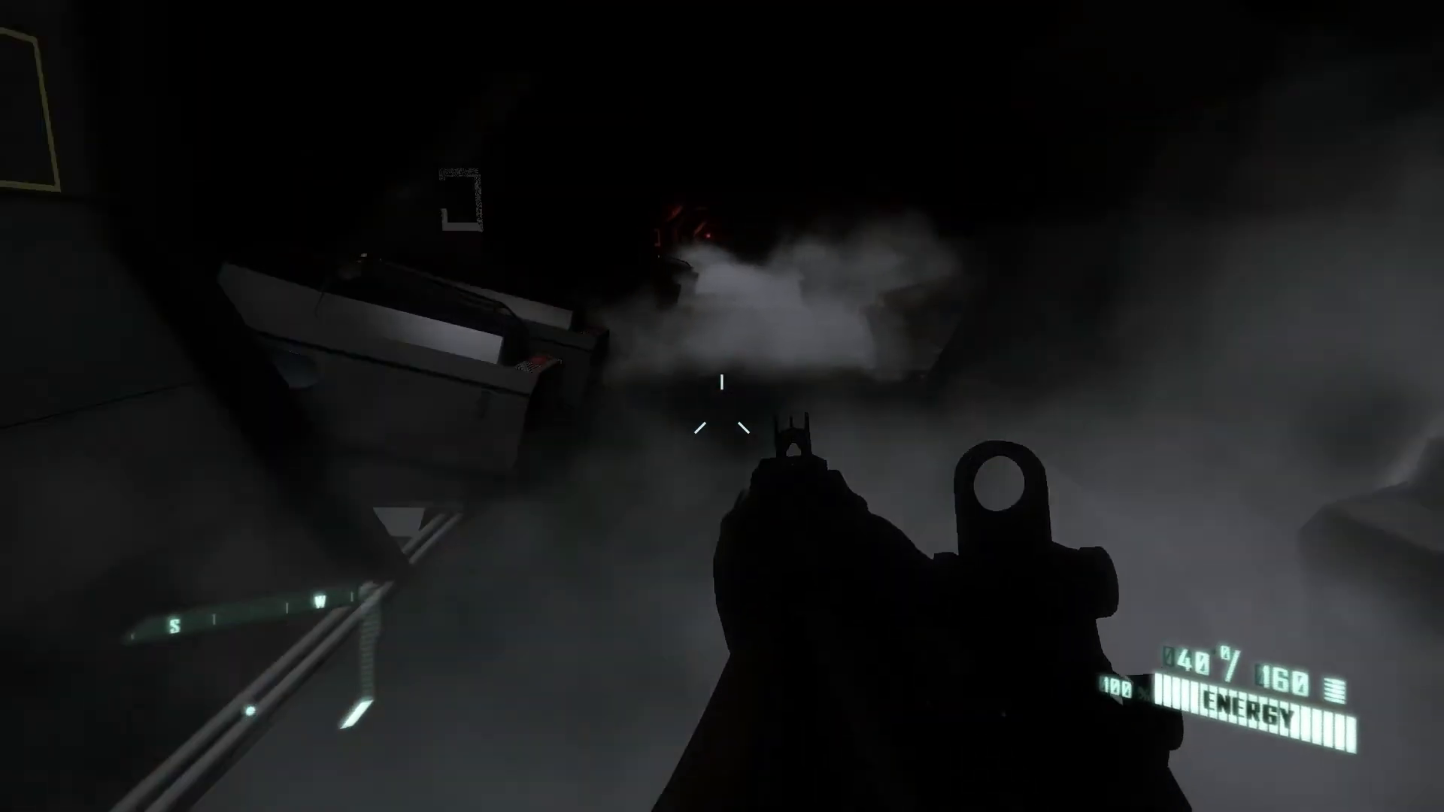
{"action": "key", "text": "w"}
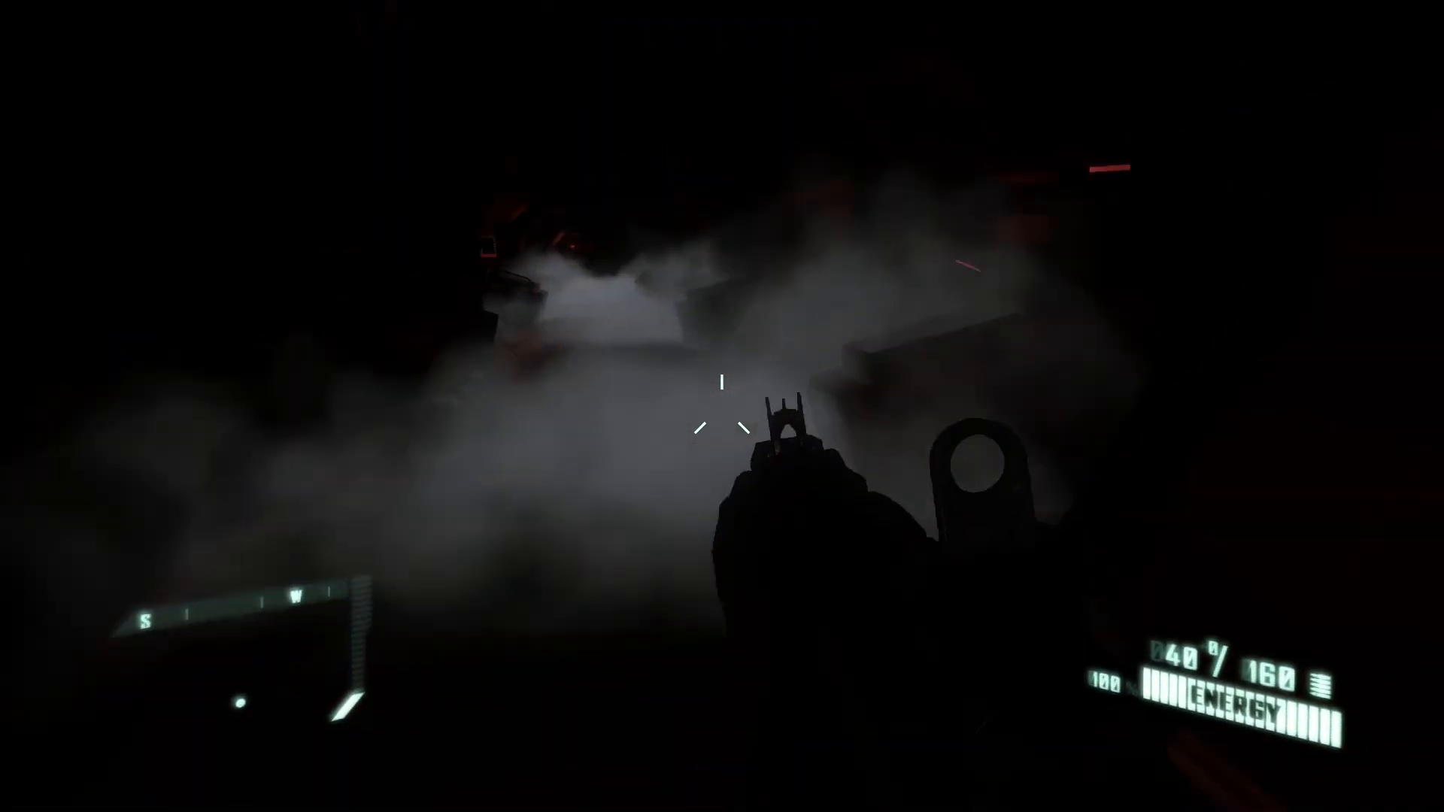
{"action": "key", "text": "w"}
{"action": "key", "text": "w"}
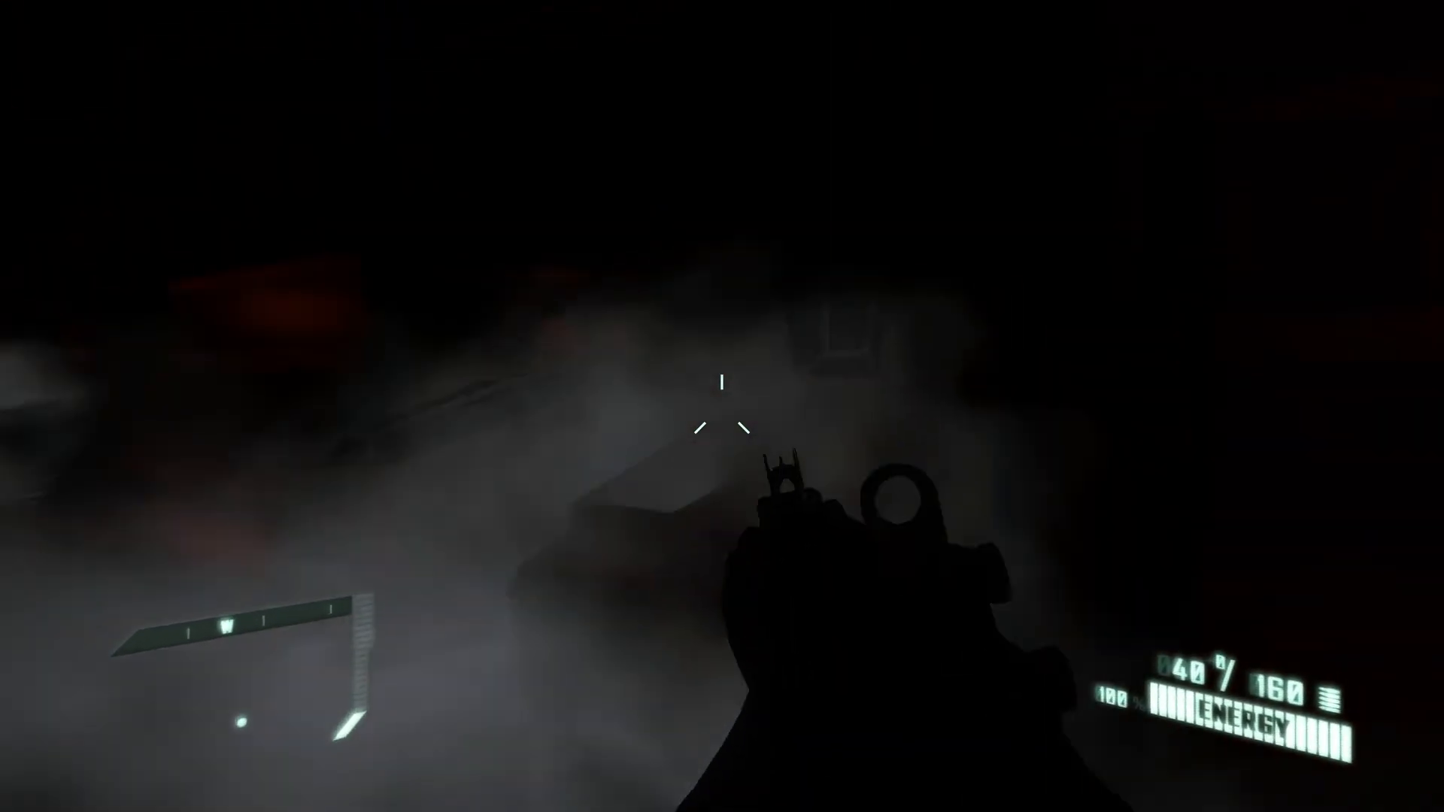